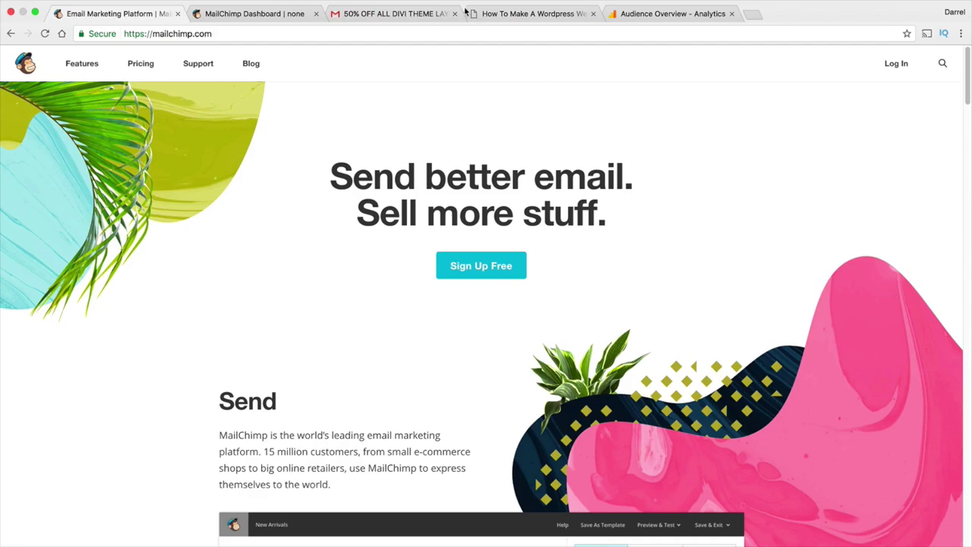
- Switch to the MailChimp account dashboard to see the greeting, explore suggestions and audience stats
left_click(285, 15)
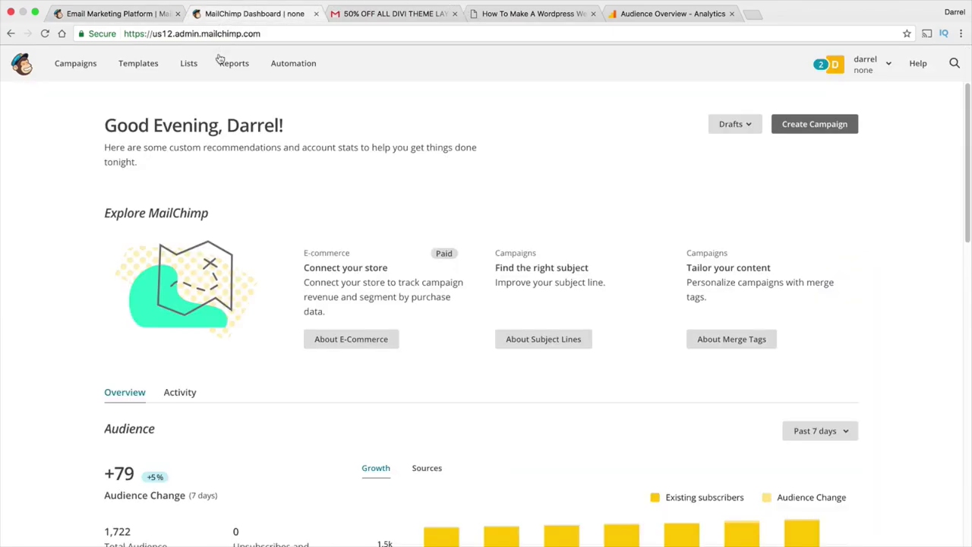
- Open the Campaigns page listing sent campaigns like Divi Layouts and Skillshare
left_click(82, 67)
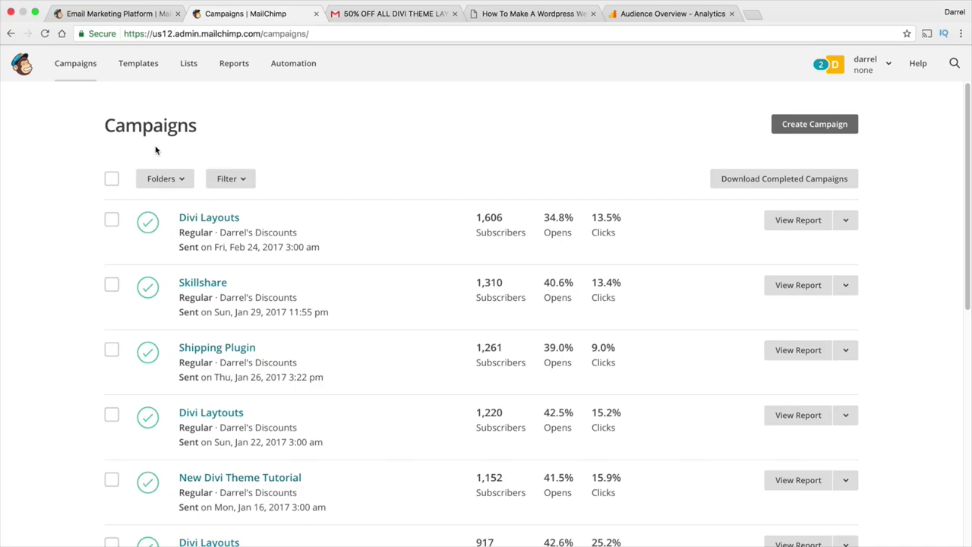
- Start a new campaign, view the campaign types, cancel, then open the TASSSSS template list
left_click(824, 129)
left_click(400, 325)
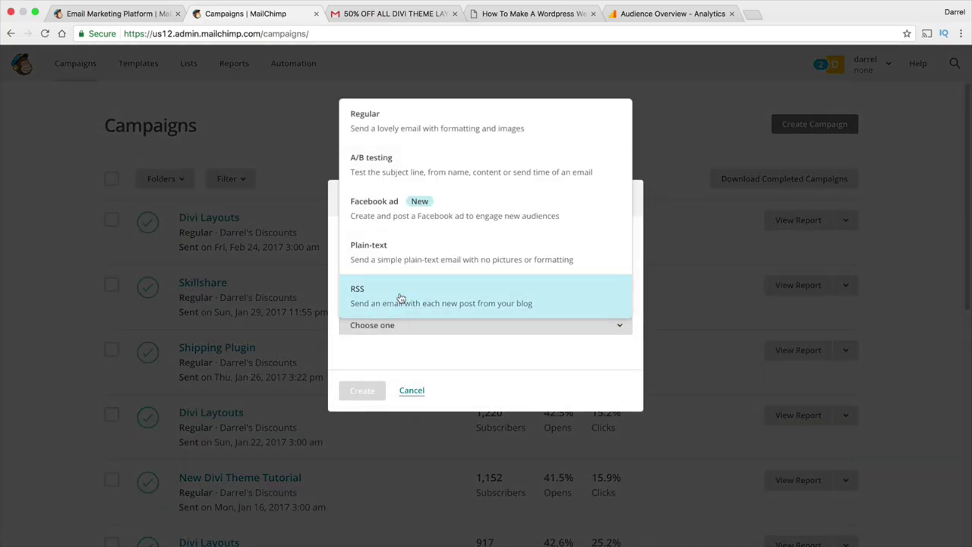
left_click(415, 390)
left_click(413, 390)
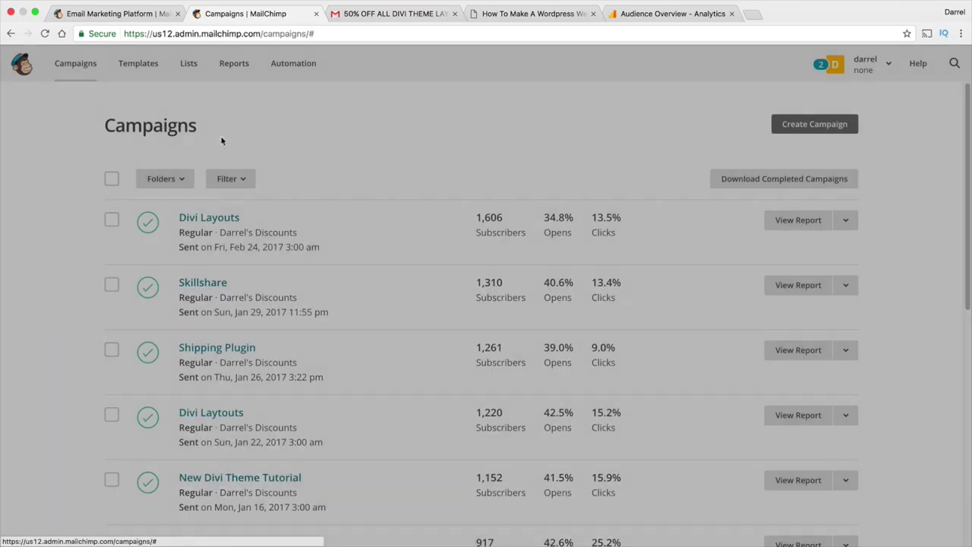
left_click(145, 60)
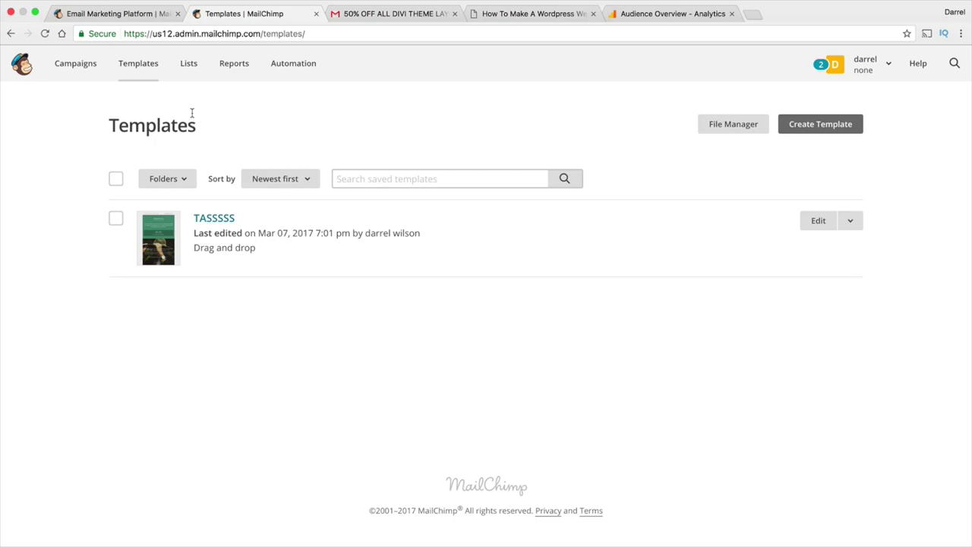
- Open the Lists page showing the list with 1,722 subscribers, 35.4% opens, 11.0% clicks
left_click(189, 63)
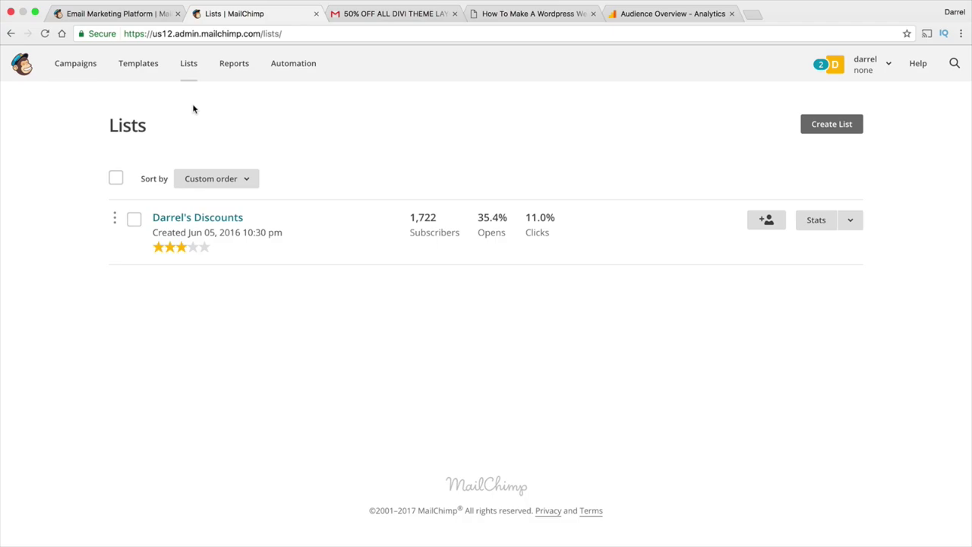
- Open the "50% OFF ALL DIVI THEME LAYOUTS! WOO!" email in Gmail and scroll through it
left_click(384, 17)
scroll(439, 287, "up", 1)
scroll(446, 292, "down", 1)
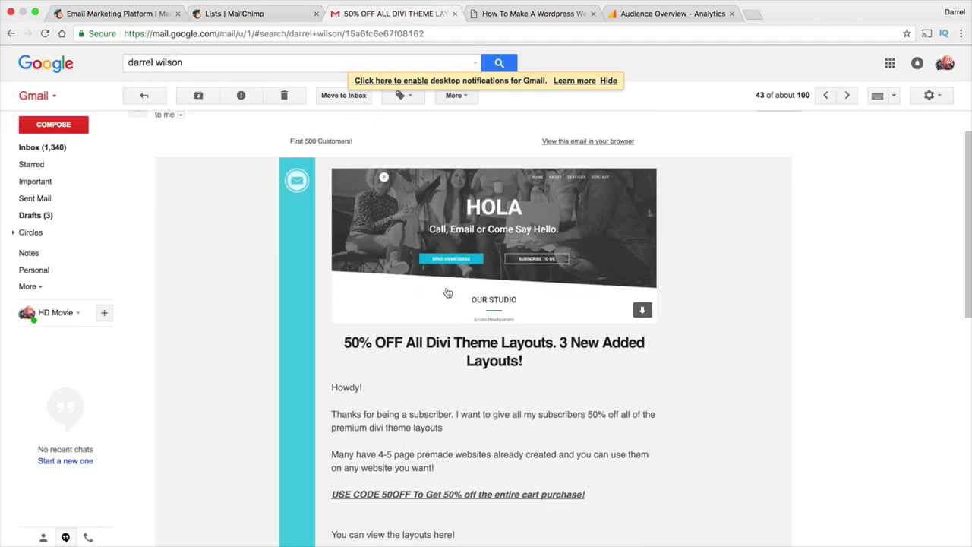
scroll(456, 287, "down", 1)
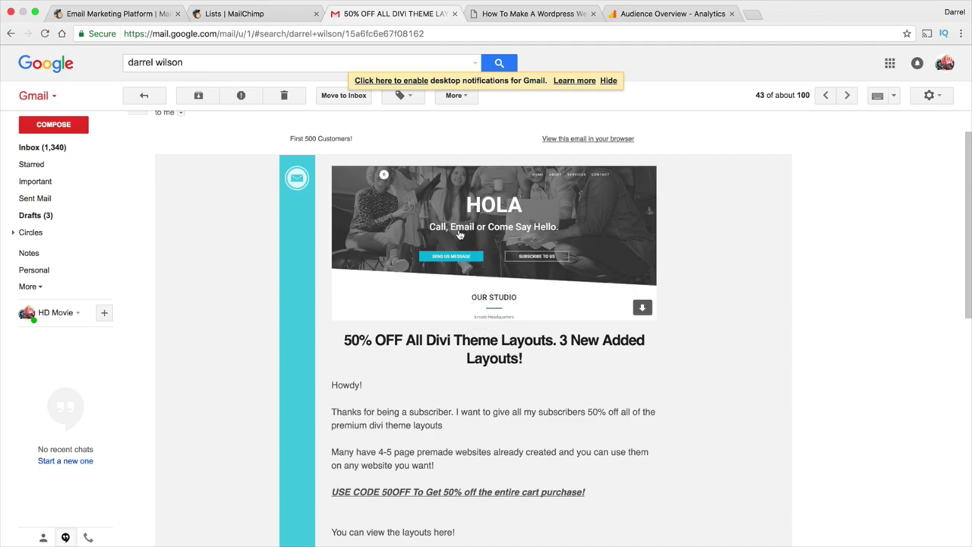
scroll(500, 239, "down", 2)
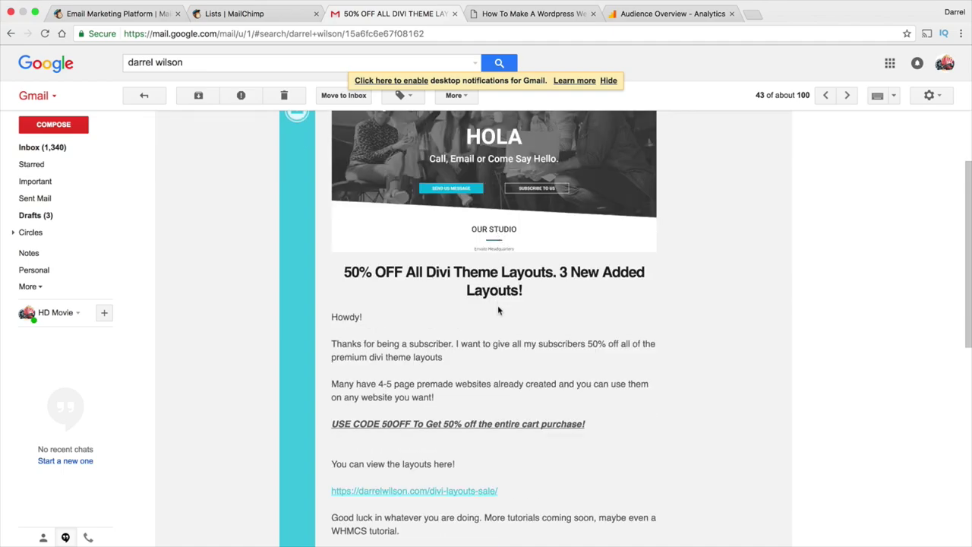
scroll(465, 365, "up", 1)
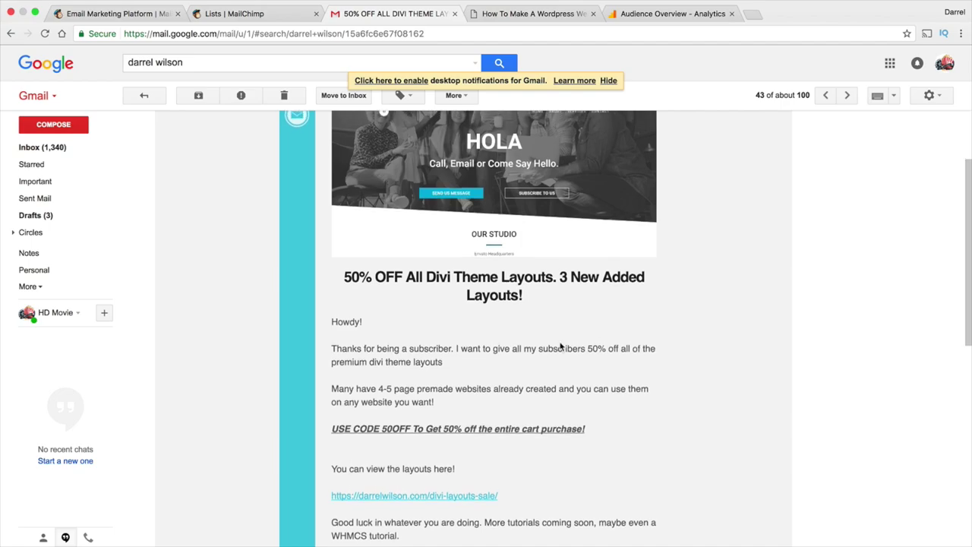
scroll(560, 347, "up", 1)
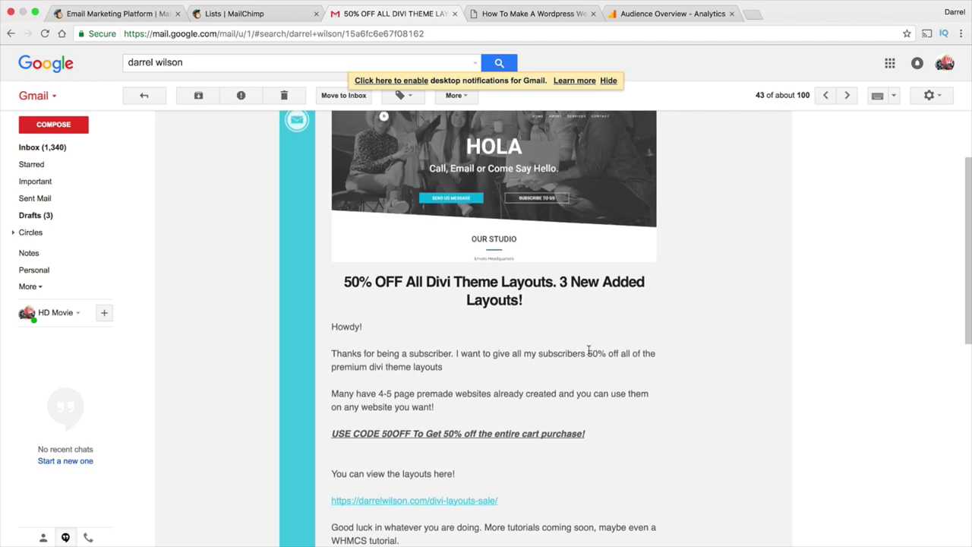
scroll(577, 349, "up", 1)
scroll(524, 335, "down", 3)
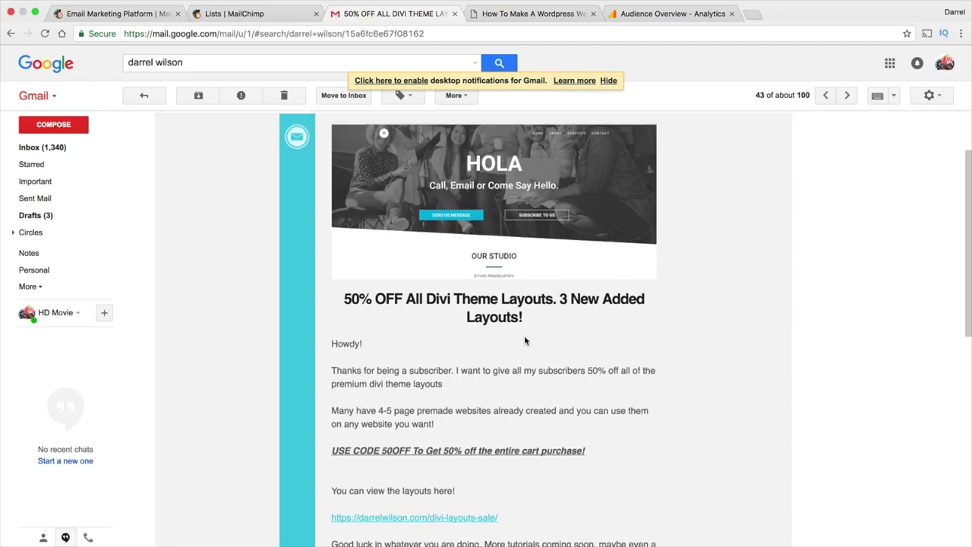
- Highlight the USE CODE discount line, then return to the top of the email
left_click_drag(589, 416, 359, 399)
scroll(358, 396, "down", 3)
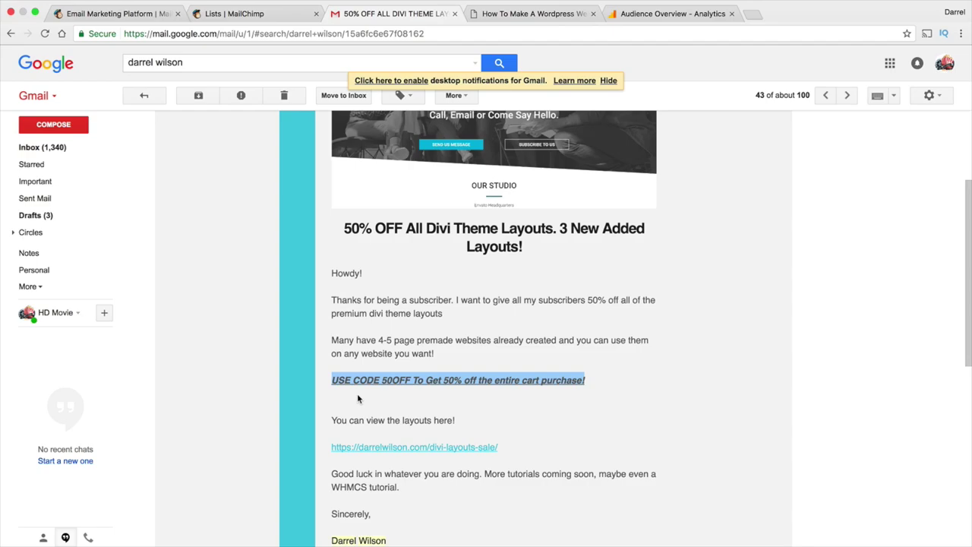
mouse_move(507, 416)
left_mouse_down()
mouse_move(326, 412)
mouse_move(504, 413)
left_mouse_up()
scroll(517, 411, "down", 1)
scroll(517, 411, "down", 2)
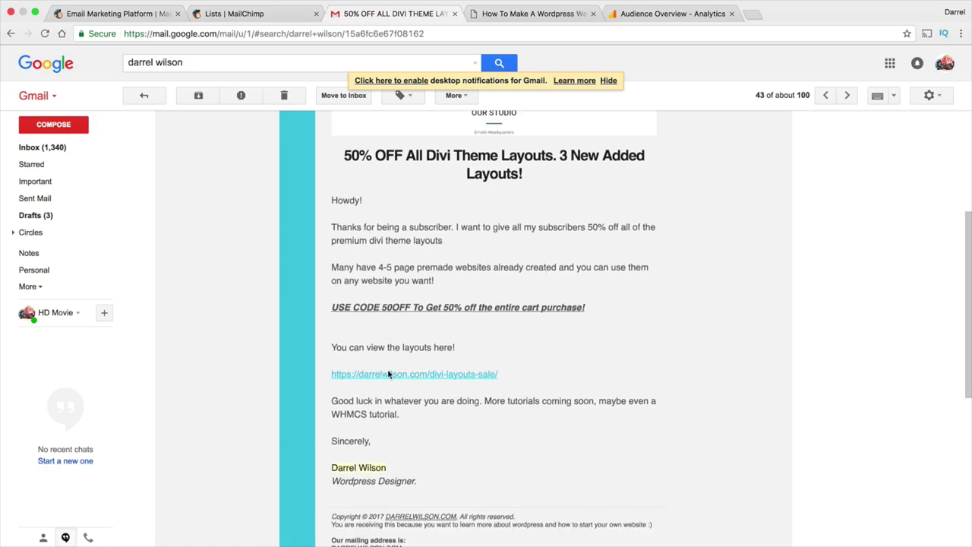
scroll(597, 416, "up", 4)
scroll(598, 416, "up", 1)
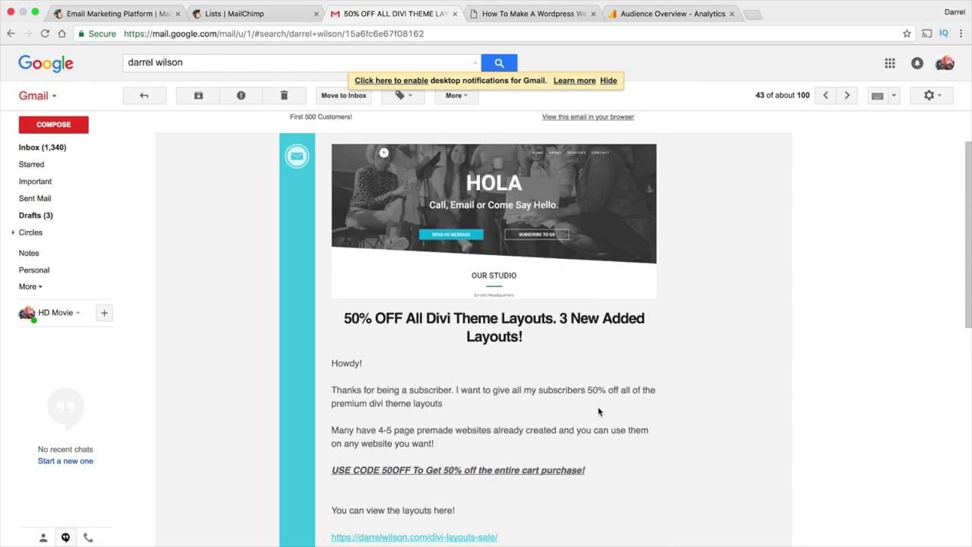
scroll(597, 412, "up", 2)
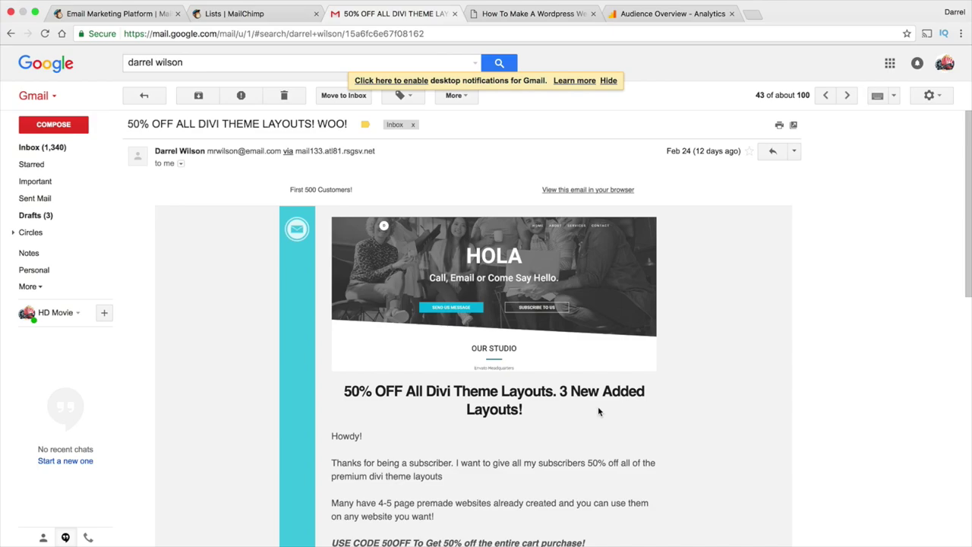
- Subscribe a test email address through the WordPress post's signup form
left_click(533, 15)
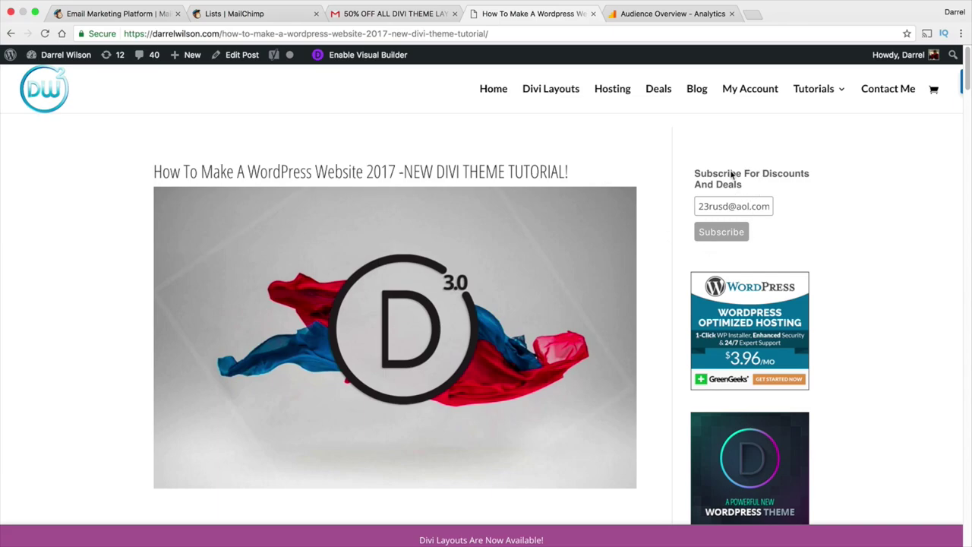
triple_click(738, 207)
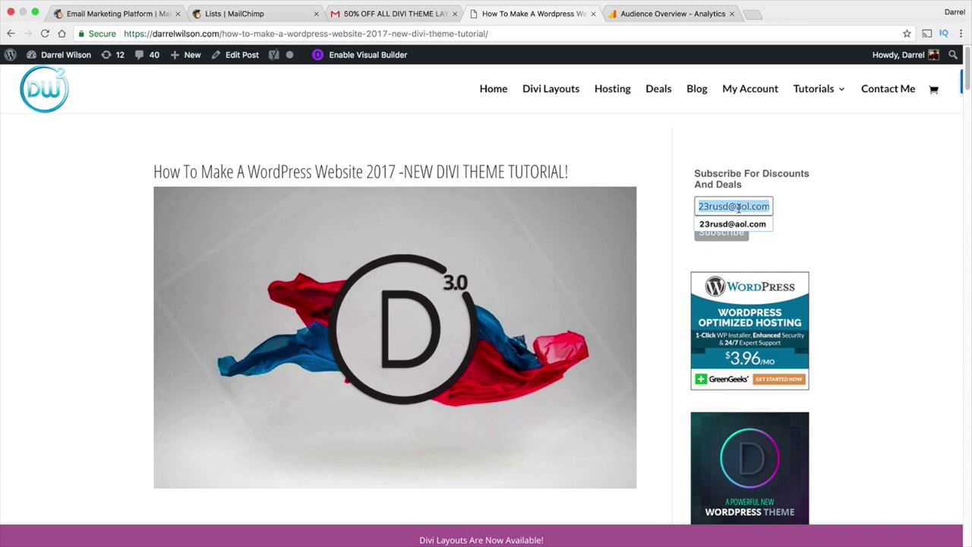
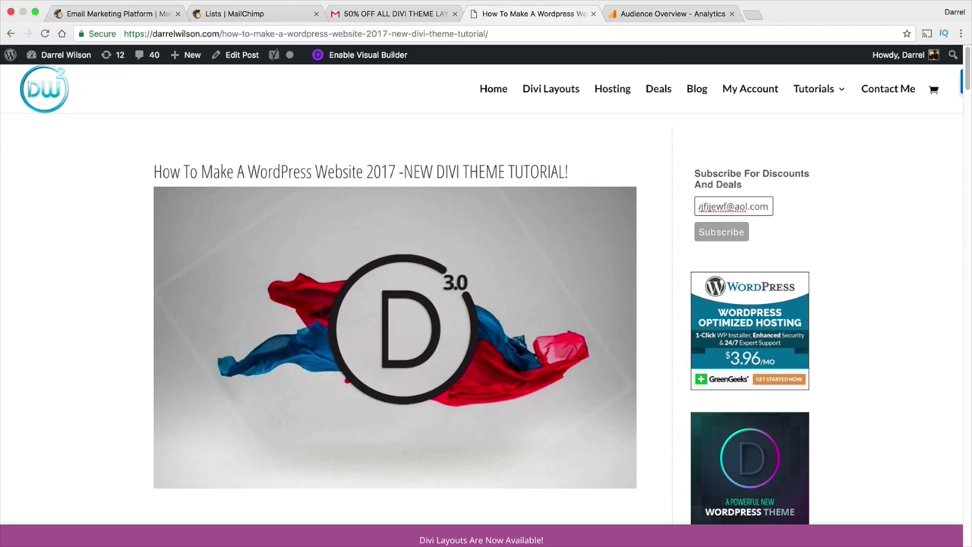
left_click(740, 231)
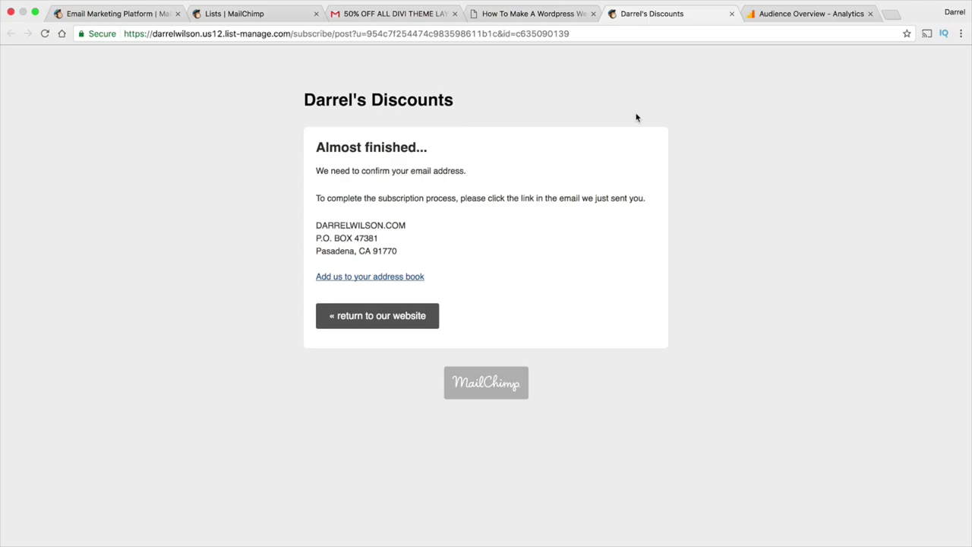
- Switch to the Google Analytics Audience Overview for Mar 1–7, 2017
left_click(770, 15)
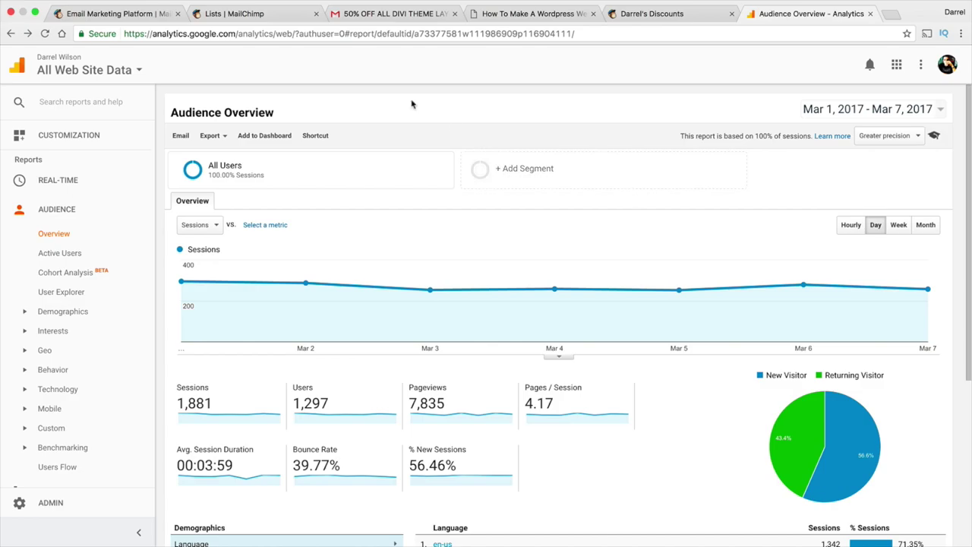
- Open MailChimp Reports and inspect the open and click rate chart against the 22.4% industry average
left_click(229, 19)
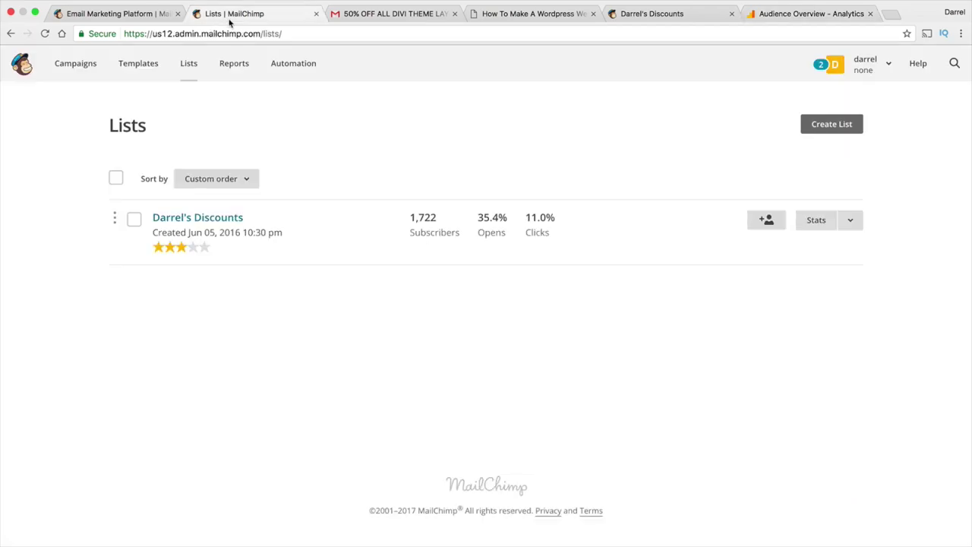
left_click(233, 64)
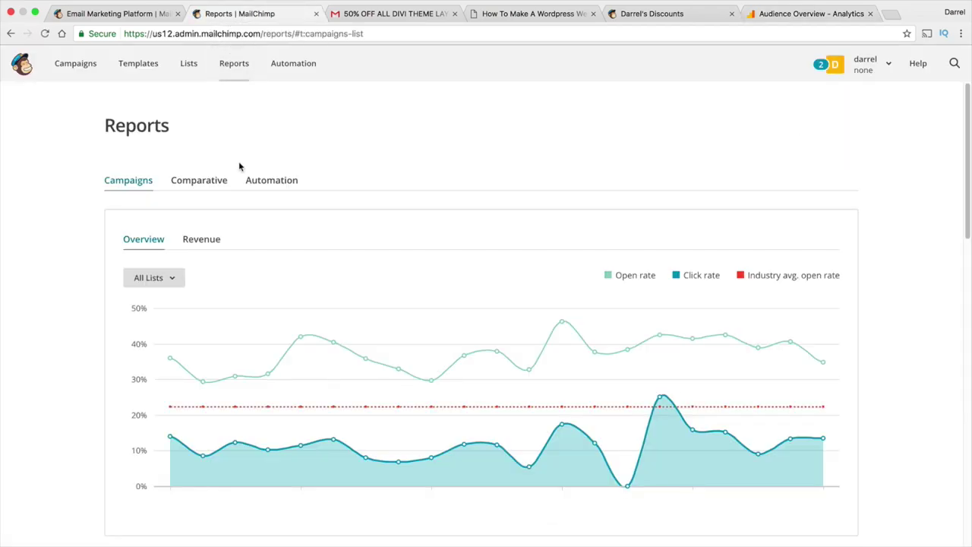
mouse_move(188, 407)
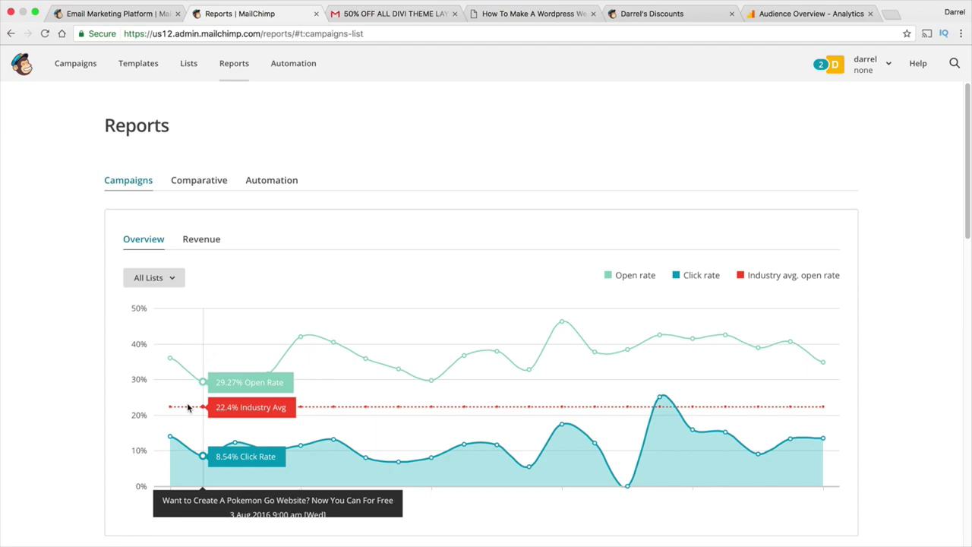
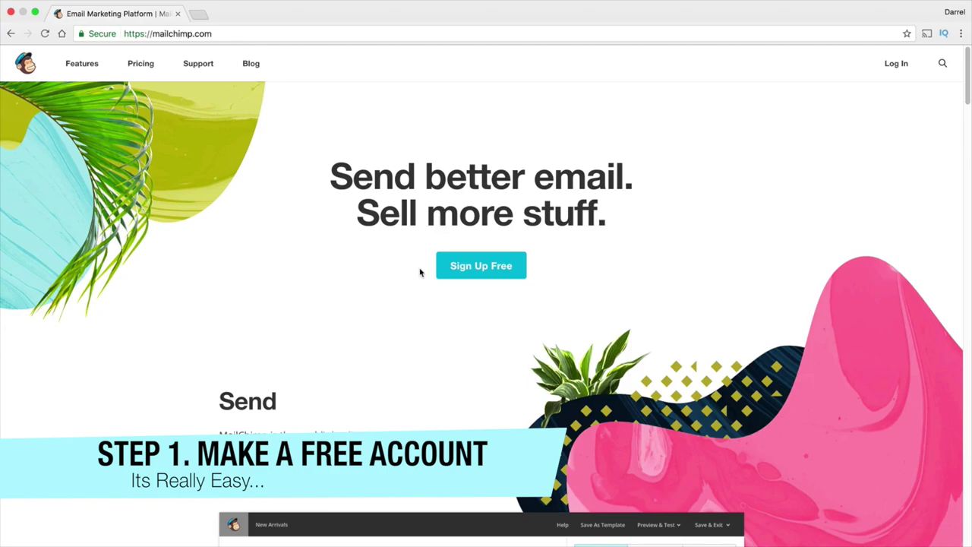
- Log in to the existing MailChimp account, skip the security information step, and reach the Lists overview
left_click(494, 270)
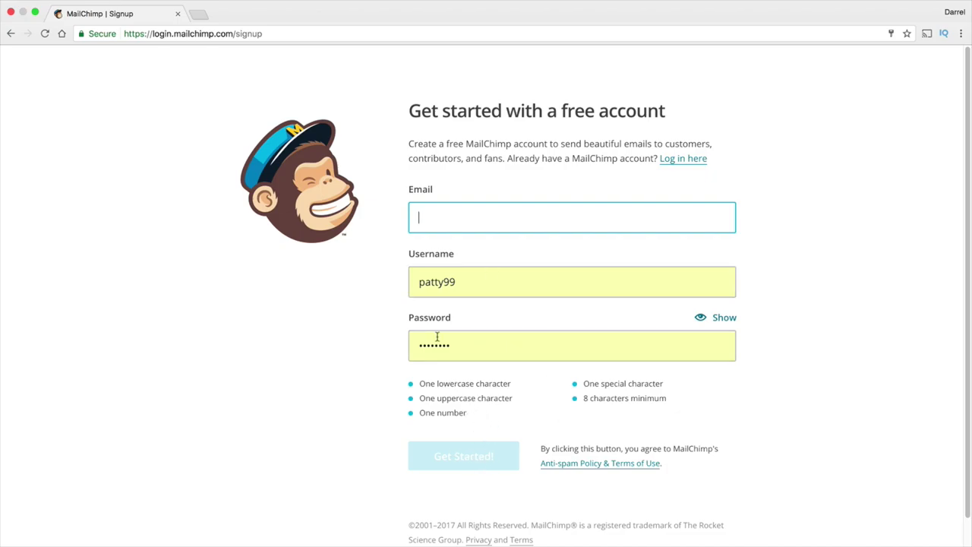
left_click(11, 33)
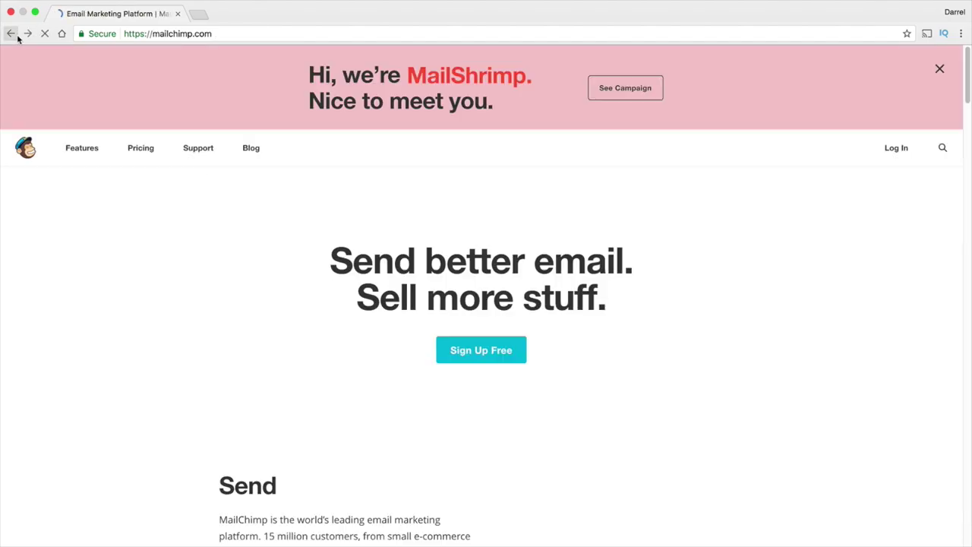
left_click(940, 71)
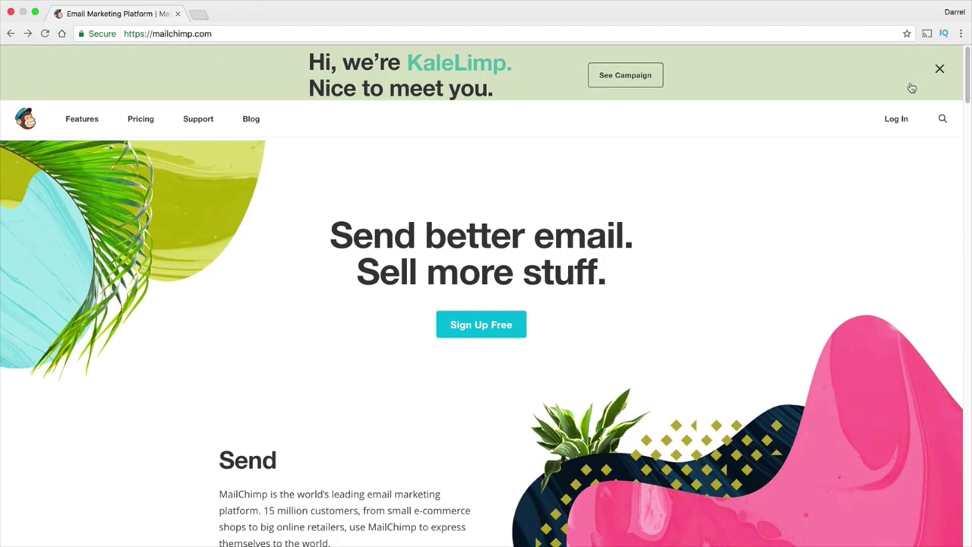
left_click(896, 65)
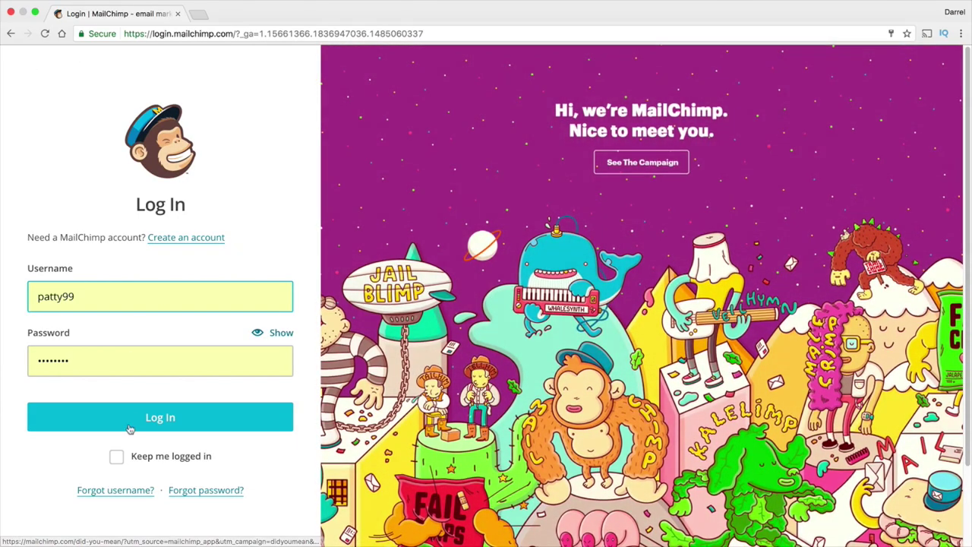
left_click(147, 428)
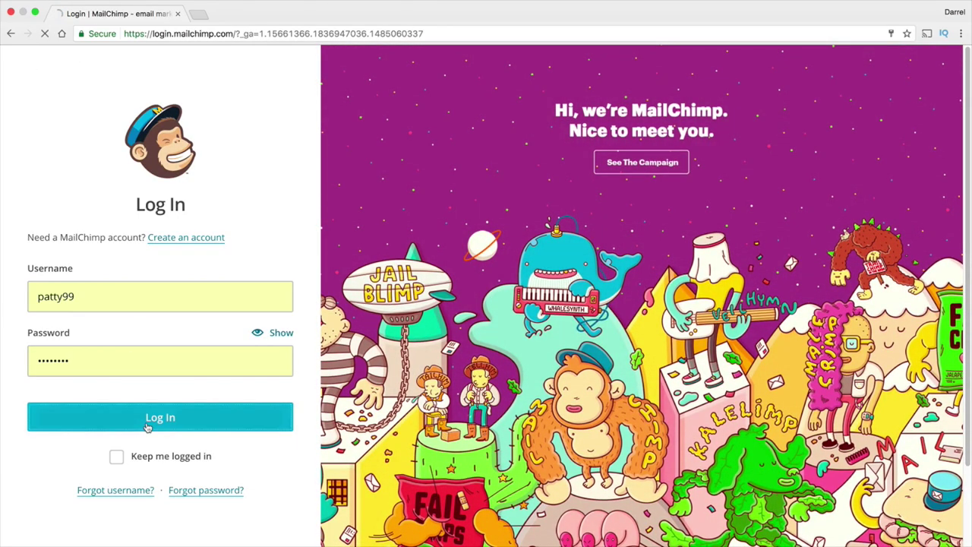
left_click(138, 325)
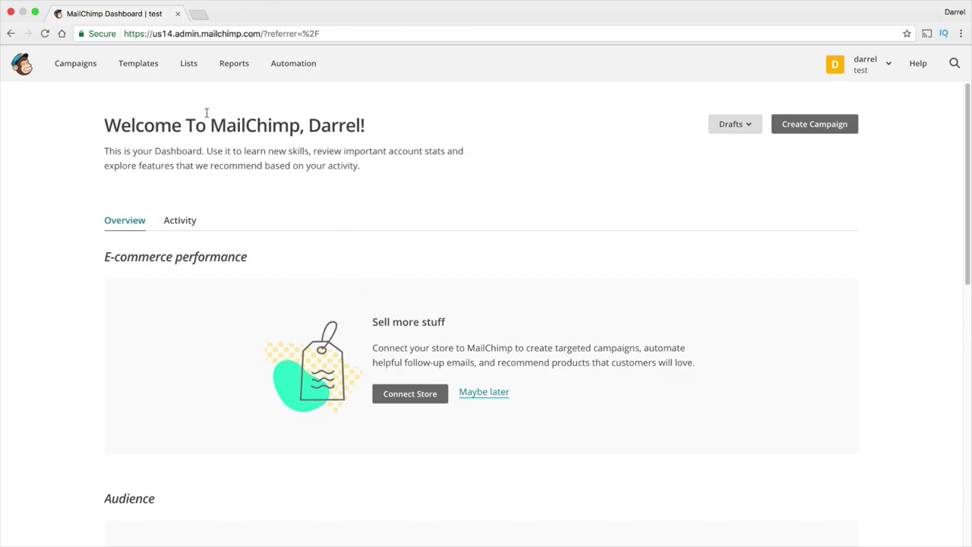
left_click(189, 64)
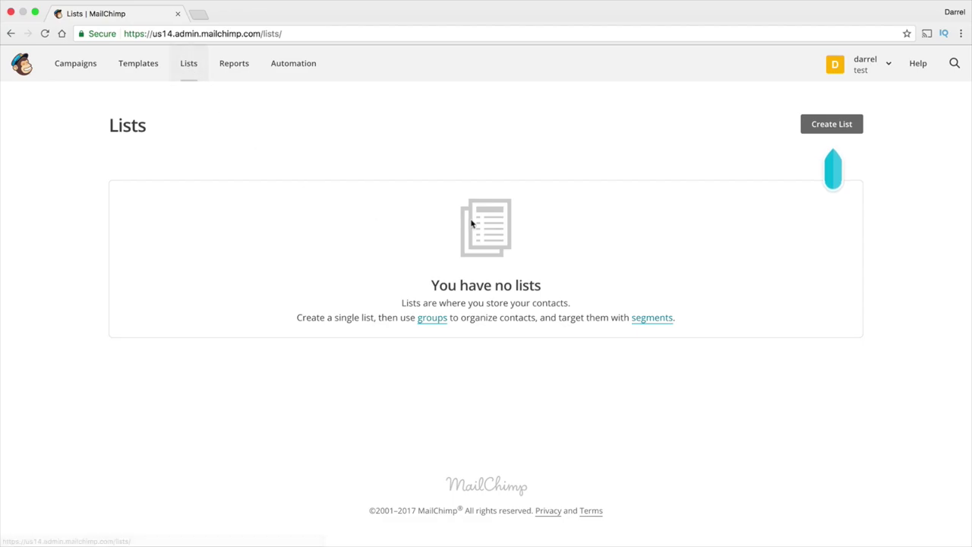
- Start a new list with the Create List button
left_click(839, 131)
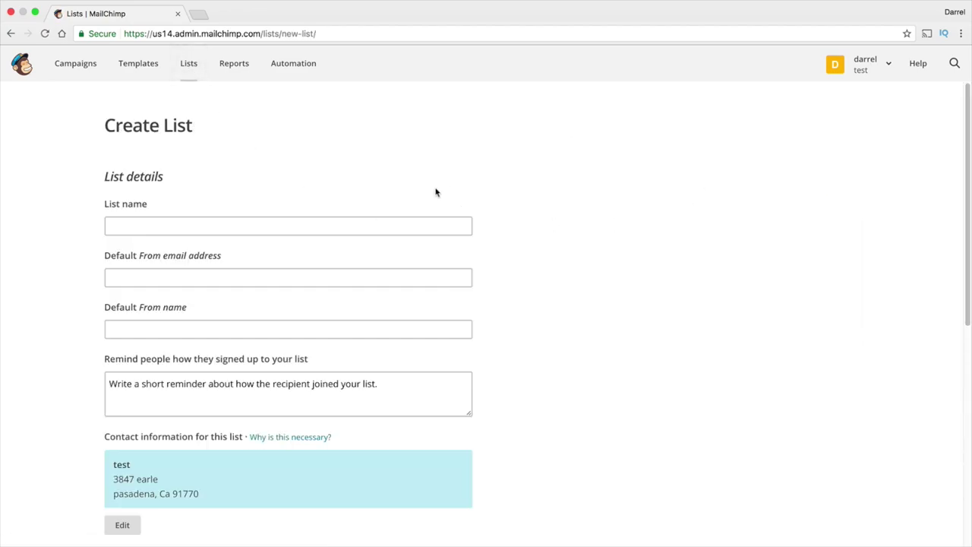
- Name the list 'Darrel Wilsons Discount' and enter the default sender email address and name
left_click(408, 225)
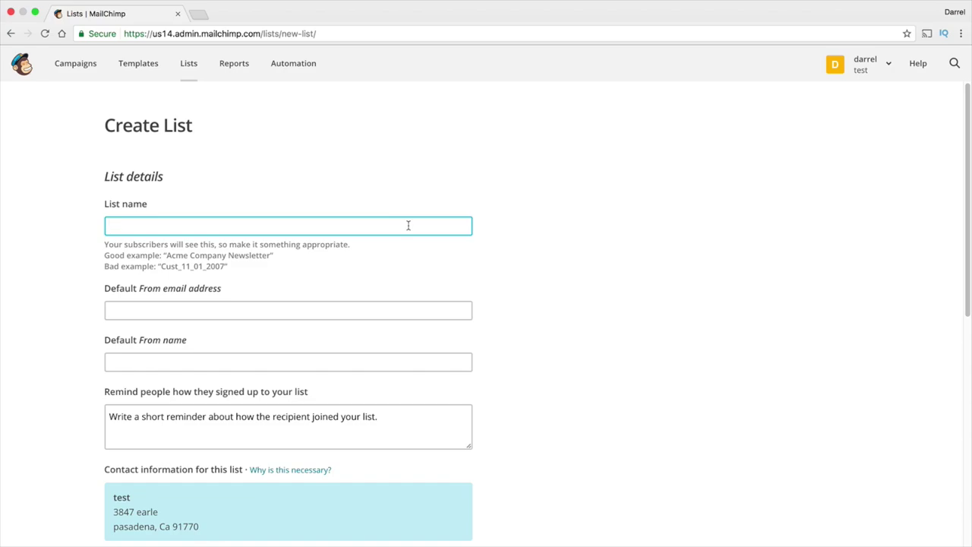
type("D")
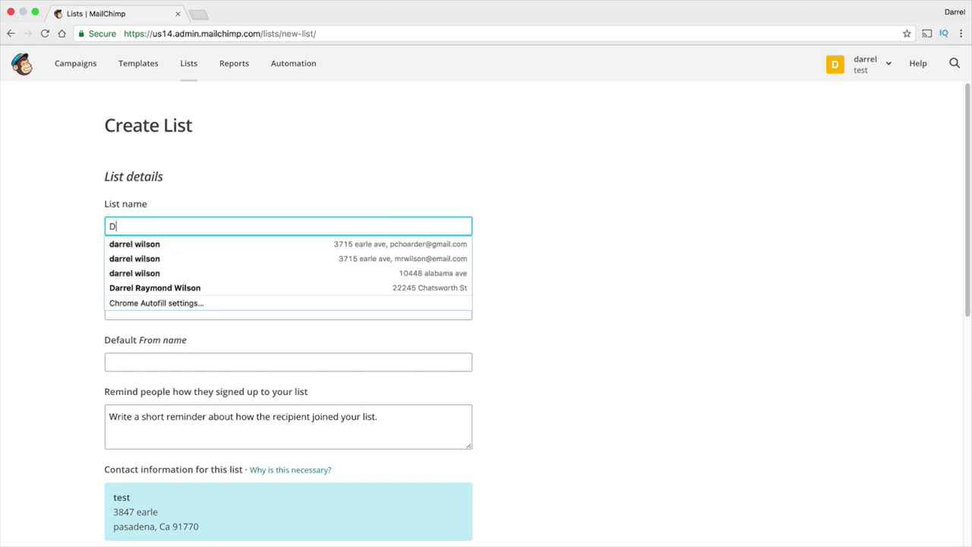
type("arrel Wilson")
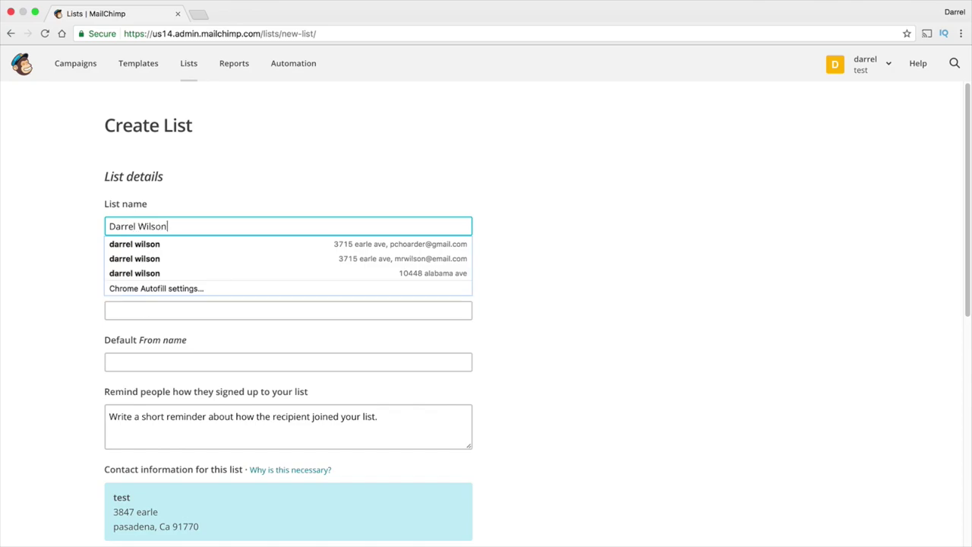
type("s Discount")
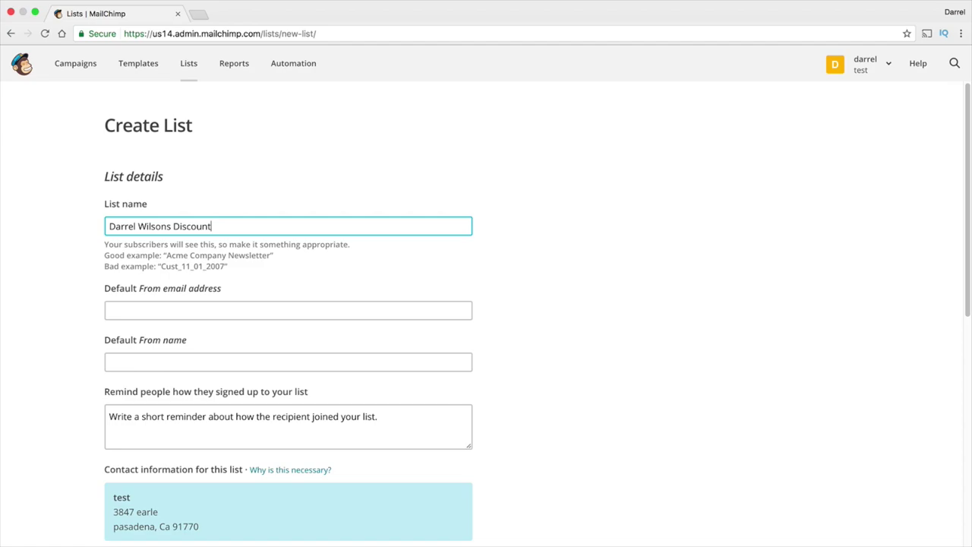
key("Tab")
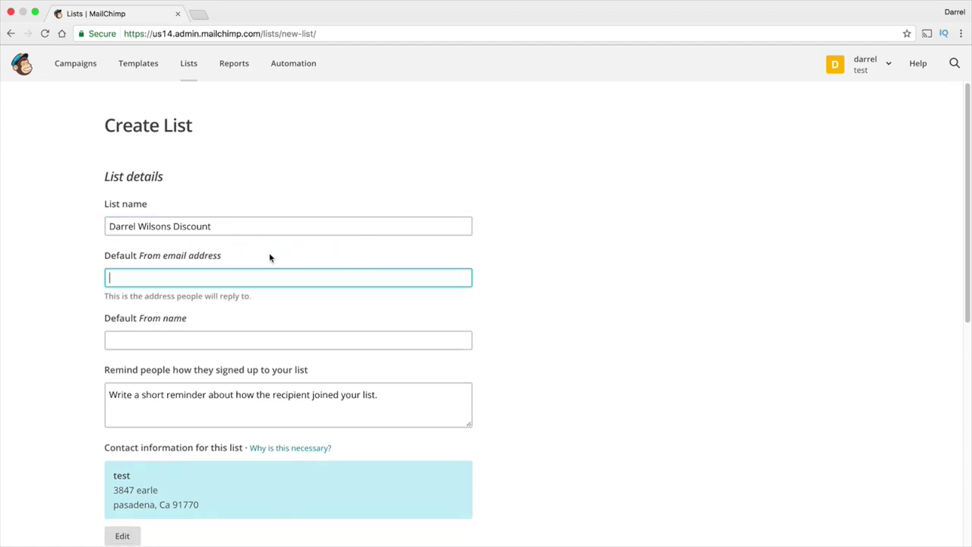
type("pchoar")
left_click(149, 296)
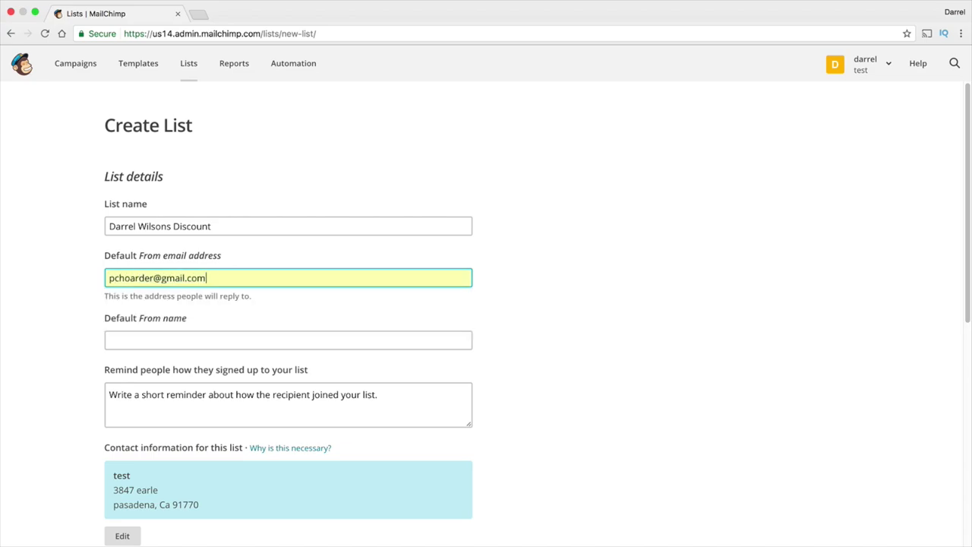
left_click(252, 340)
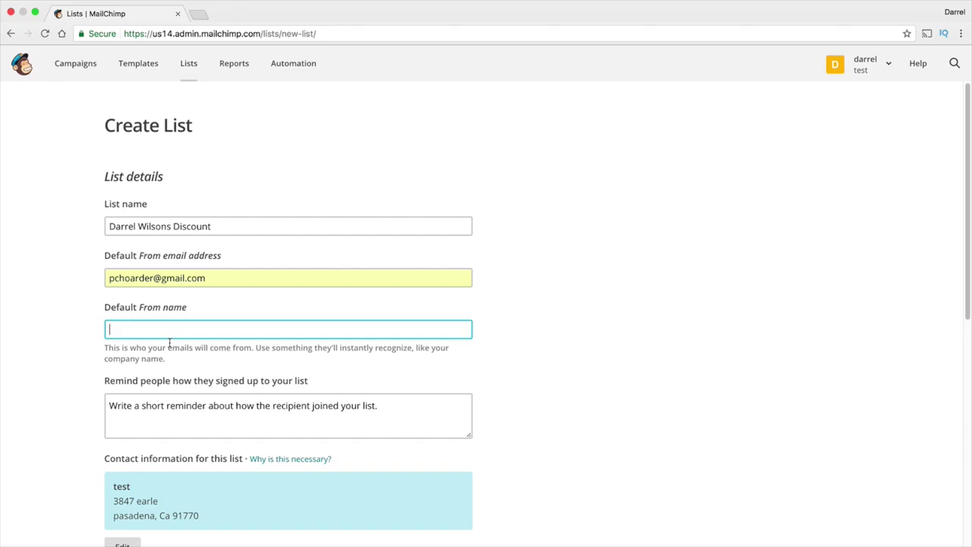
type("Darrel Wilson")
- Set the signup reminder to 'Thanks for visiting my website!'
key("Tab")
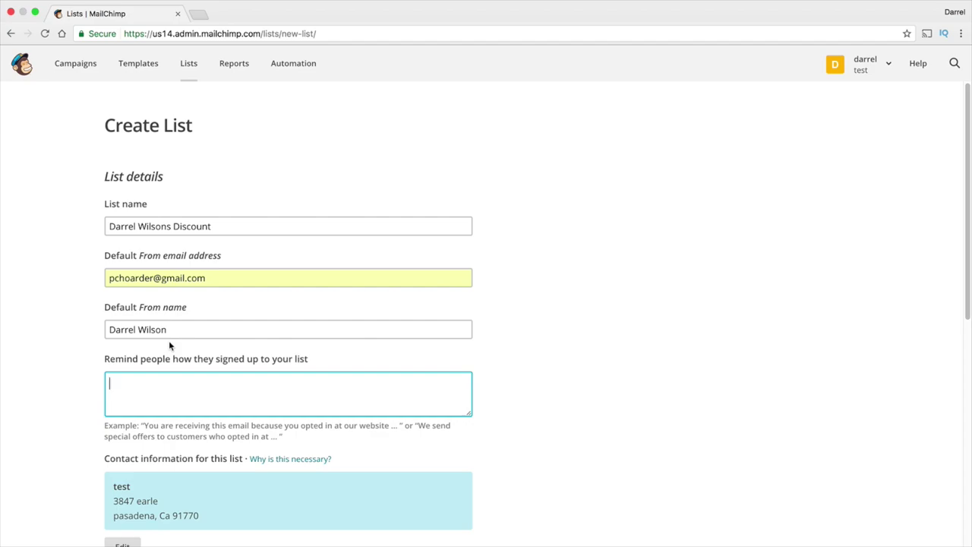
type("Thanks for visiting my website!")
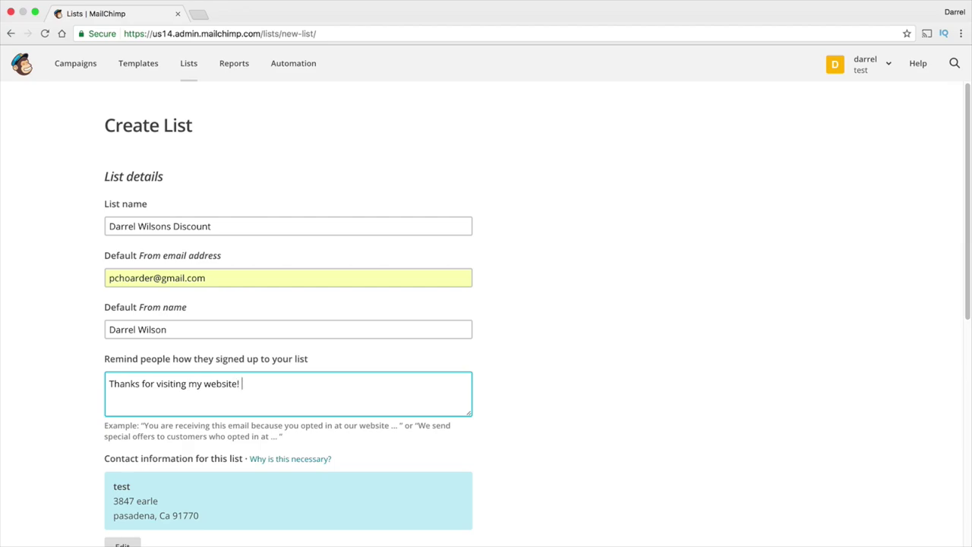
scroll(169, 347, "down", 2)
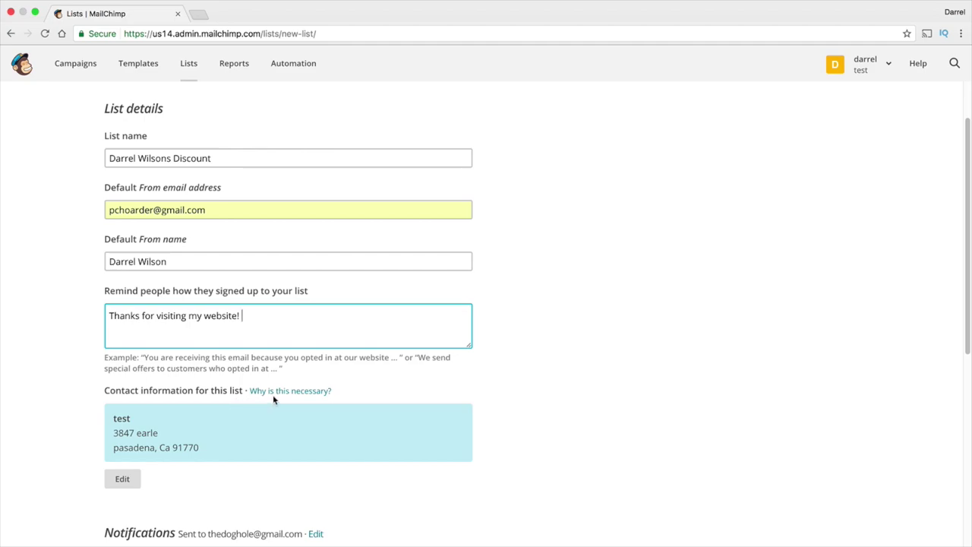
scroll(275, 398, "down", 3)
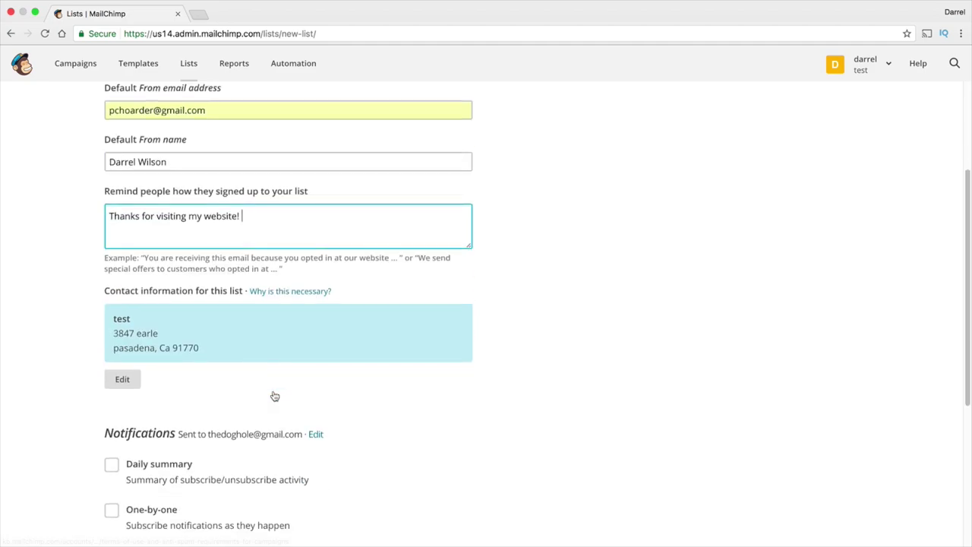
left_click(274, 291)
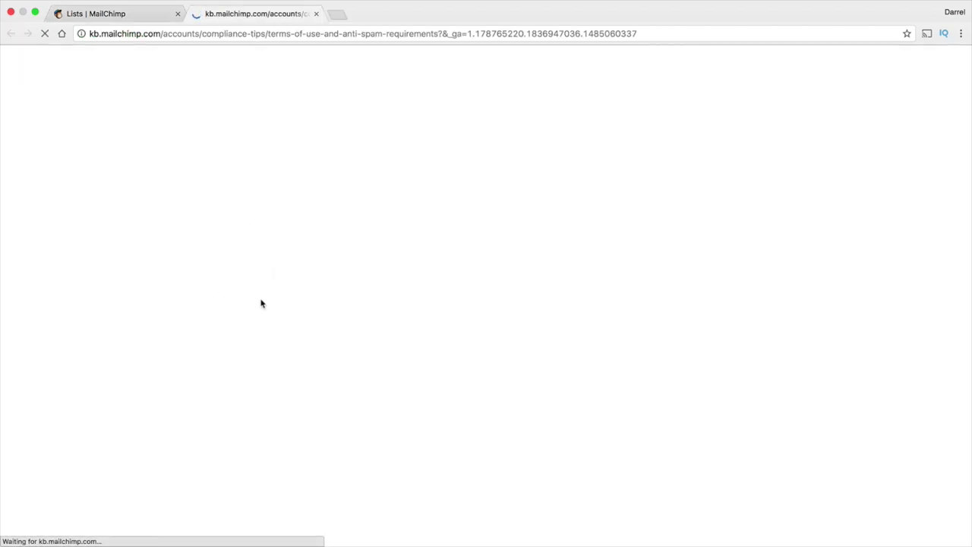
scroll(362, 342, "down", 2)
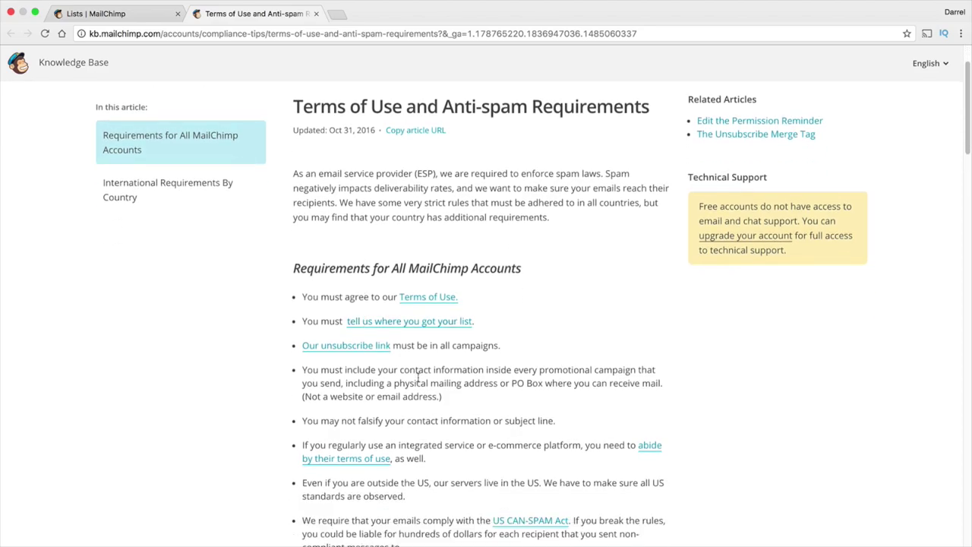
left_click(316, 14)
scroll(275, 319, "down", 2)
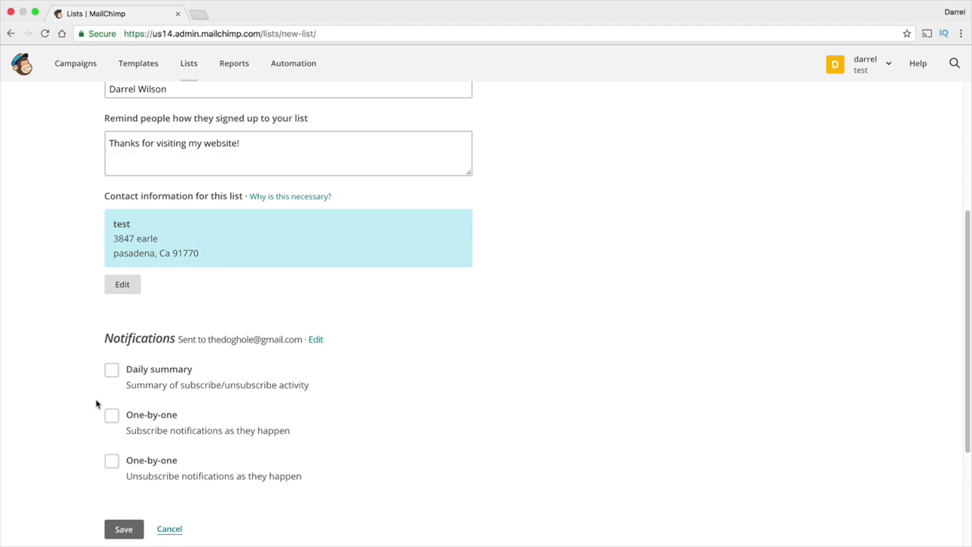
- Enable daily summary notifications, save the list, and go to its List name and defaults settings
left_click(112, 372)
left_click(131, 529)
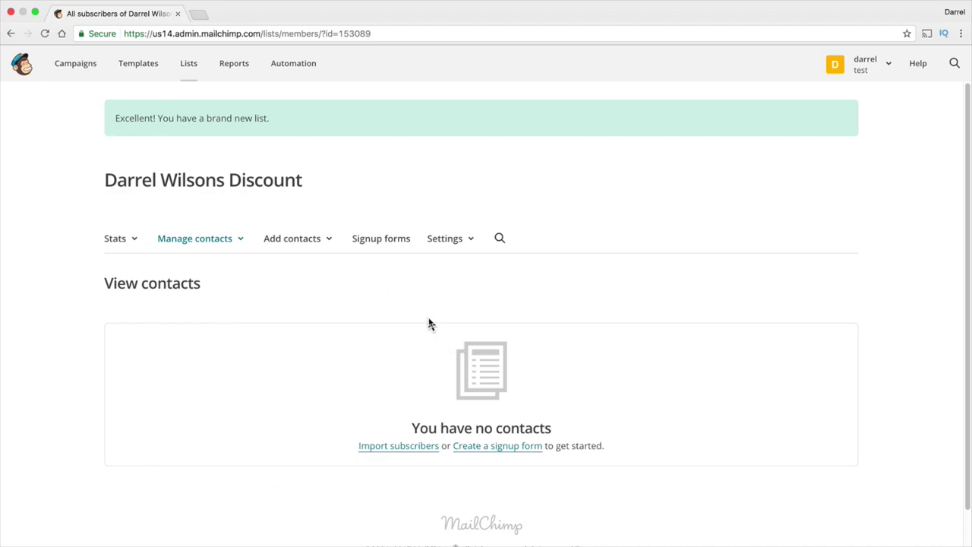
left_click(466, 243)
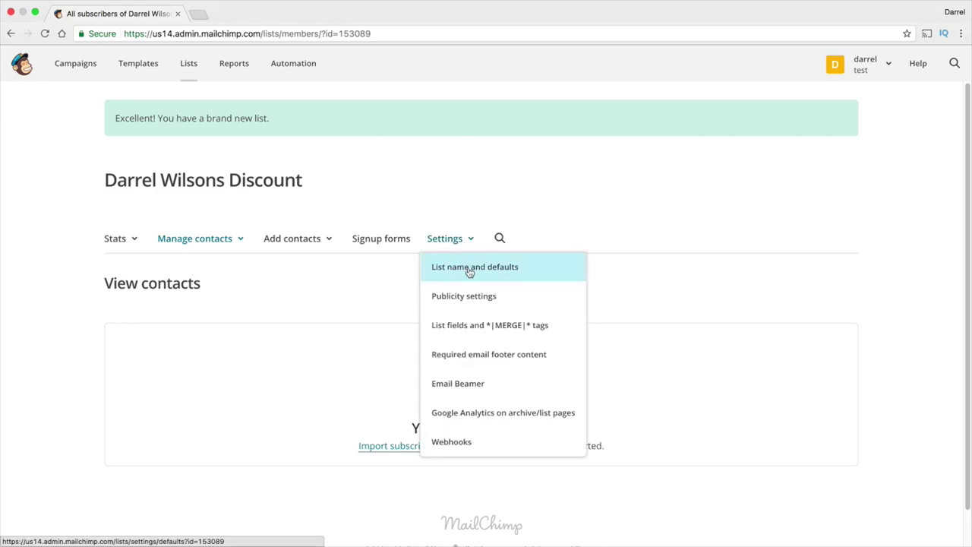
left_click(469, 272)
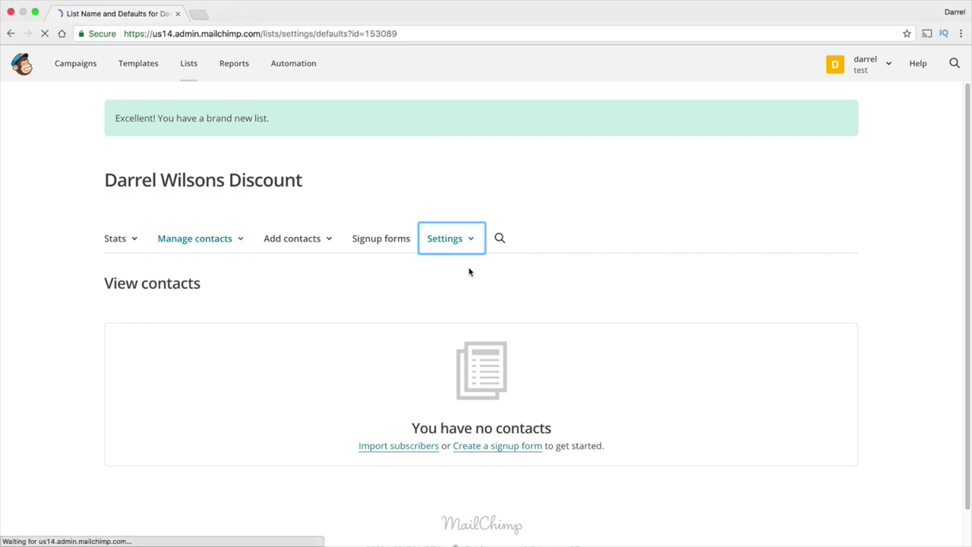
- Enable 'Send a final welcome email' and save the list and campaign defaults
scroll(261, 306, "down", 1)
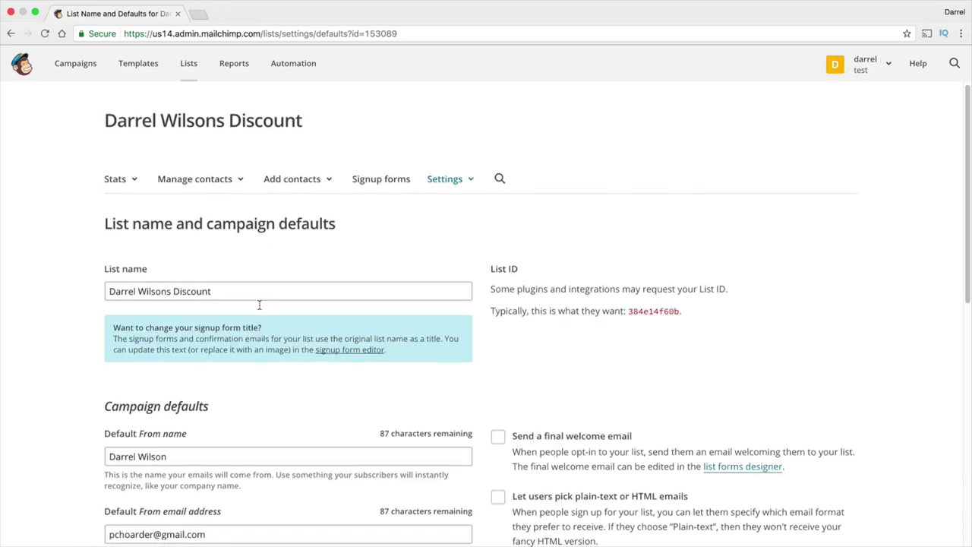
scroll(360, 291, "down", 4)
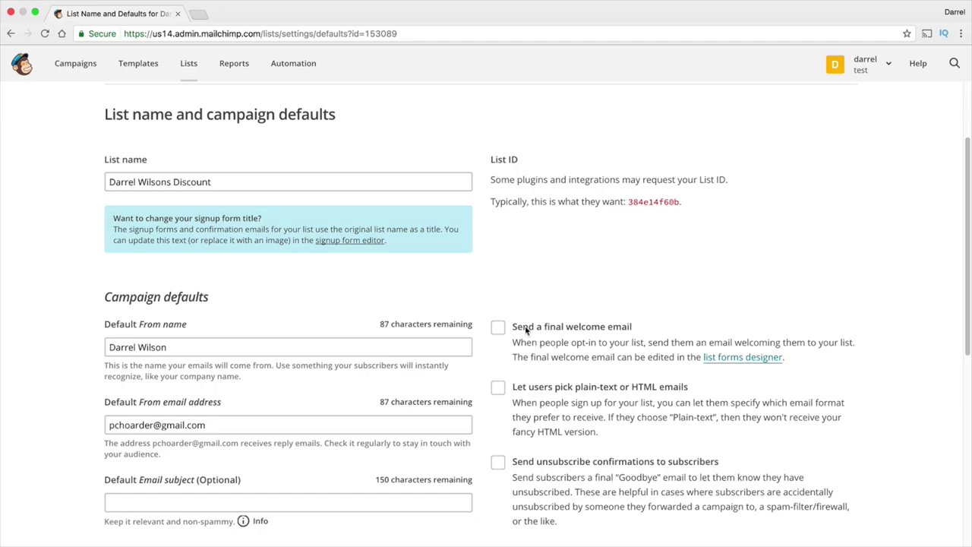
left_click(630, 327)
scroll(438, 331, "down", 1)
scroll(438, 331, "down", 1)
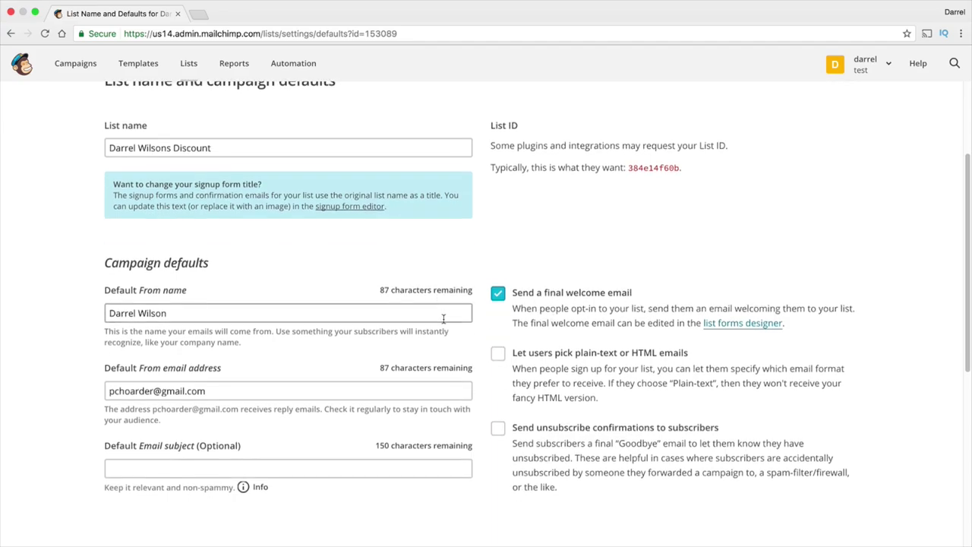
scroll(460, 316, "down", 5)
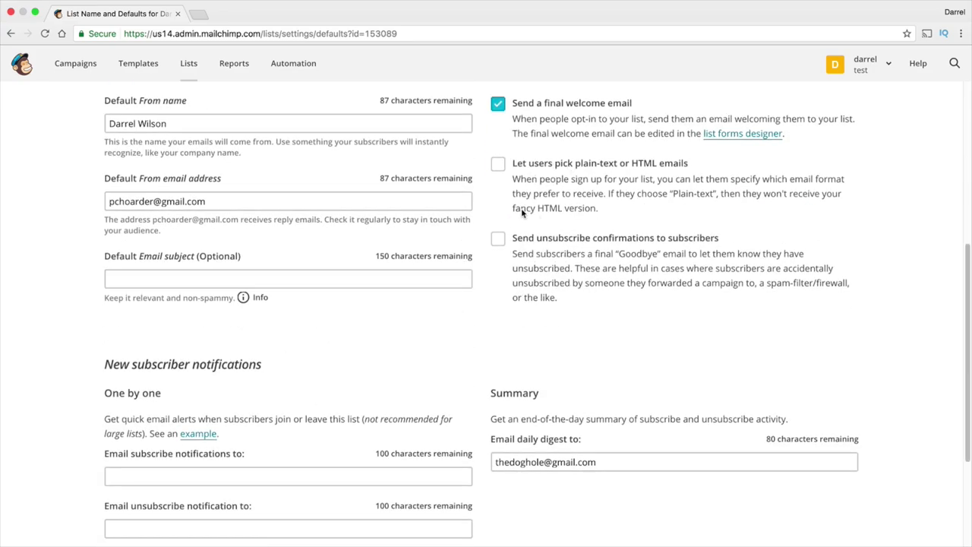
scroll(464, 265, "down", 4)
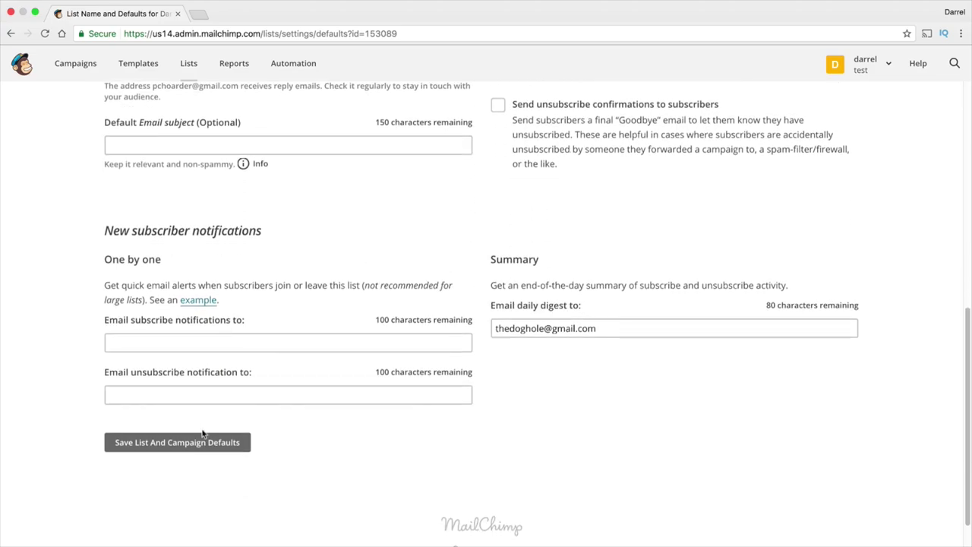
left_click(202, 445)
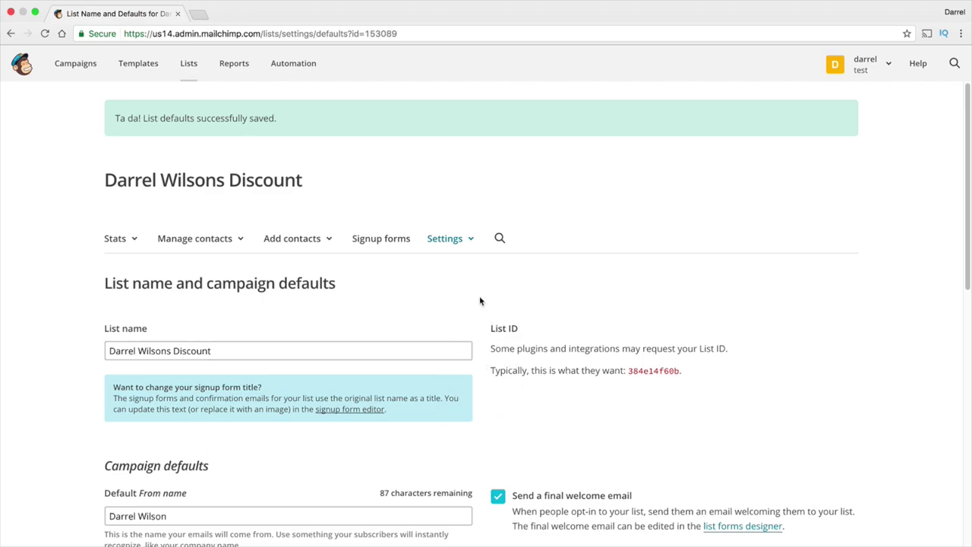
- Open the General forms builder from Signup forms and keep 'Signup form' as the form to edit
left_click(387, 241)
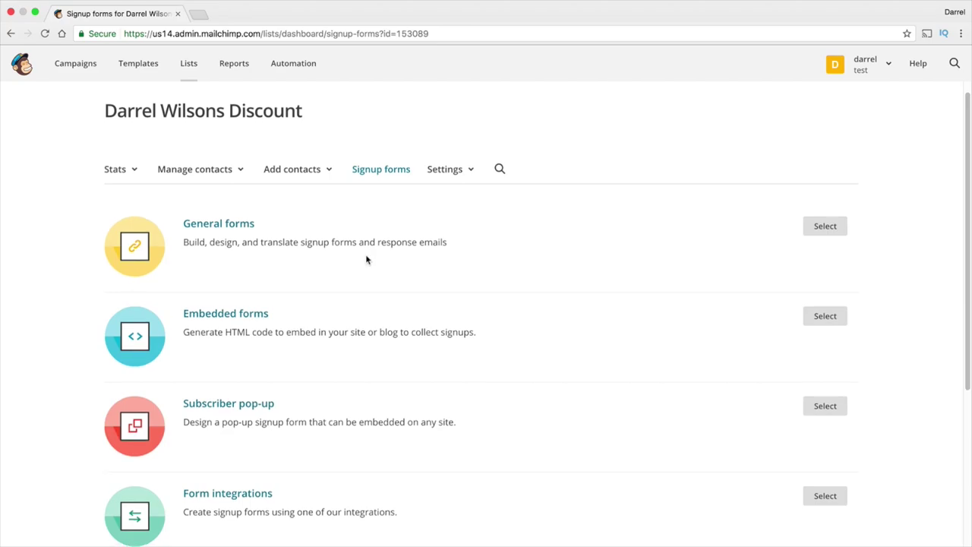
scroll(372, 259, "down", 1)
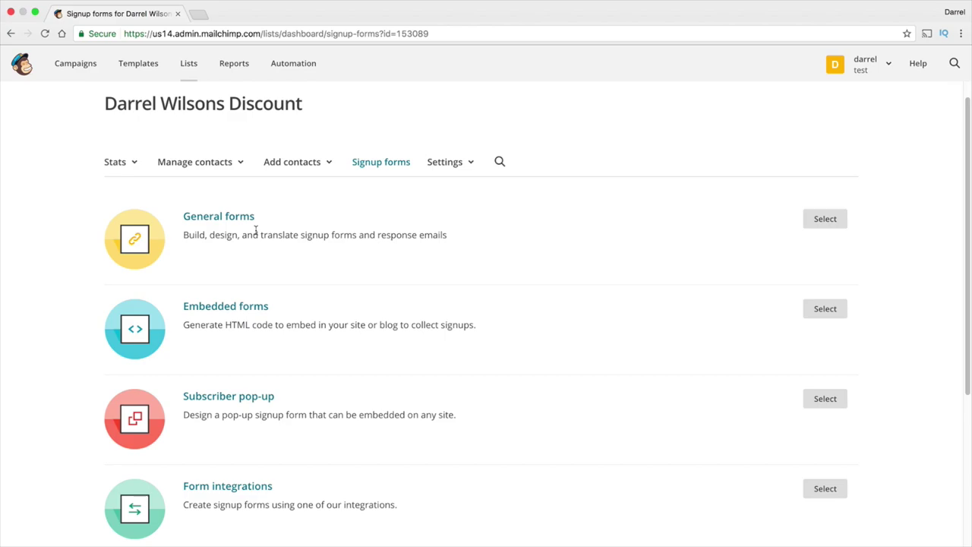
left_click(824, 219)
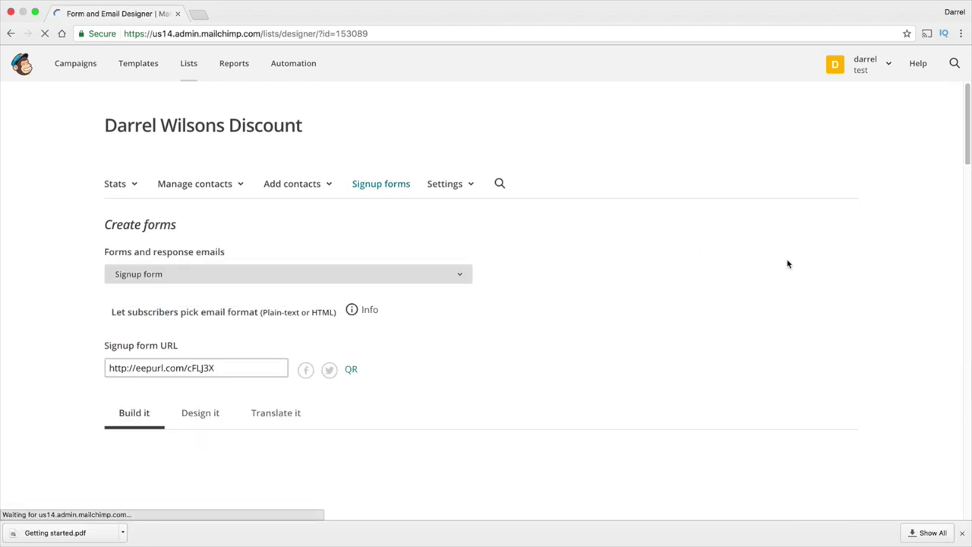
scroll(577, 337, "down", 1)
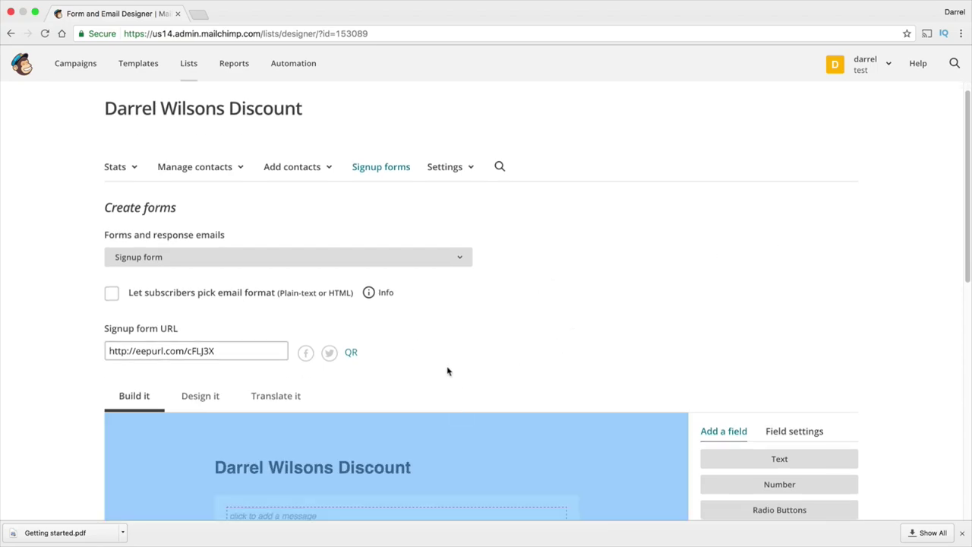
scroll(447, 307, "down", 1)
left_click(454, 232)
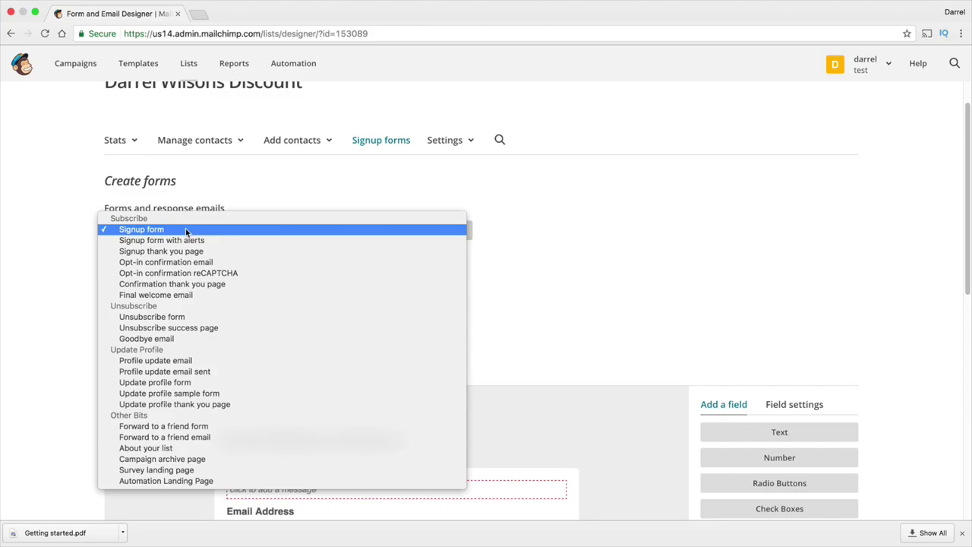
left_click(143, 232)
scroll(237, 307, "down", 3)
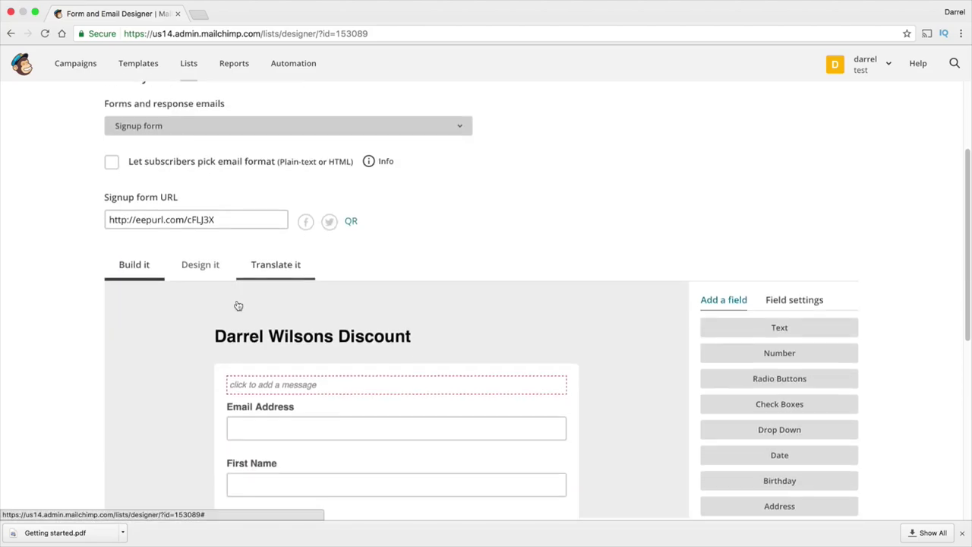
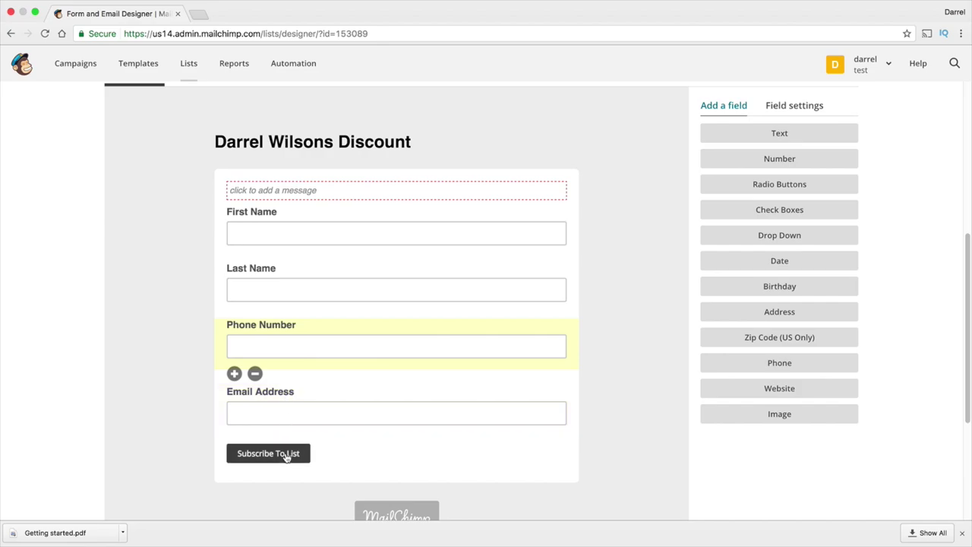
- Rename the Phone Number field to 'Tele Number' and save it
left_click(792, 107)
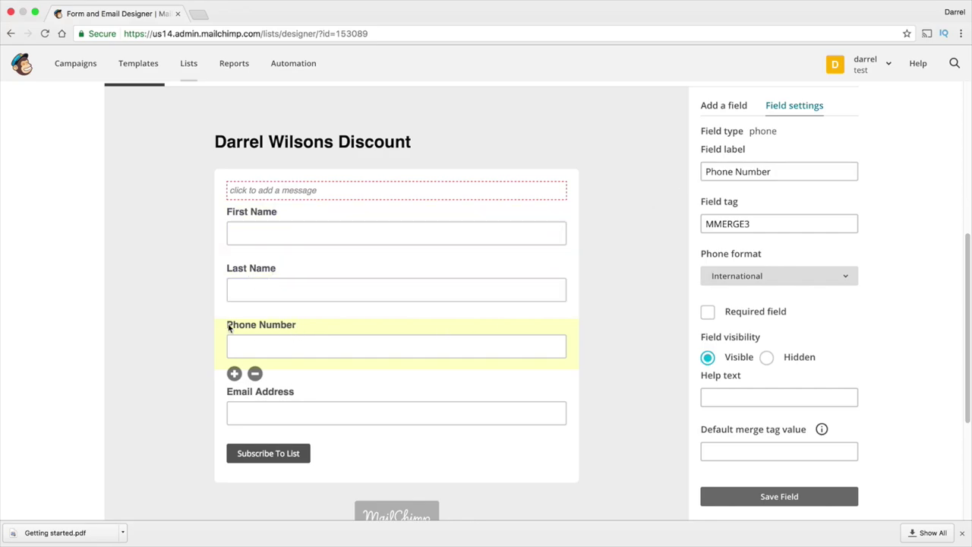
left_click_drag(805, 173, 660, 174)
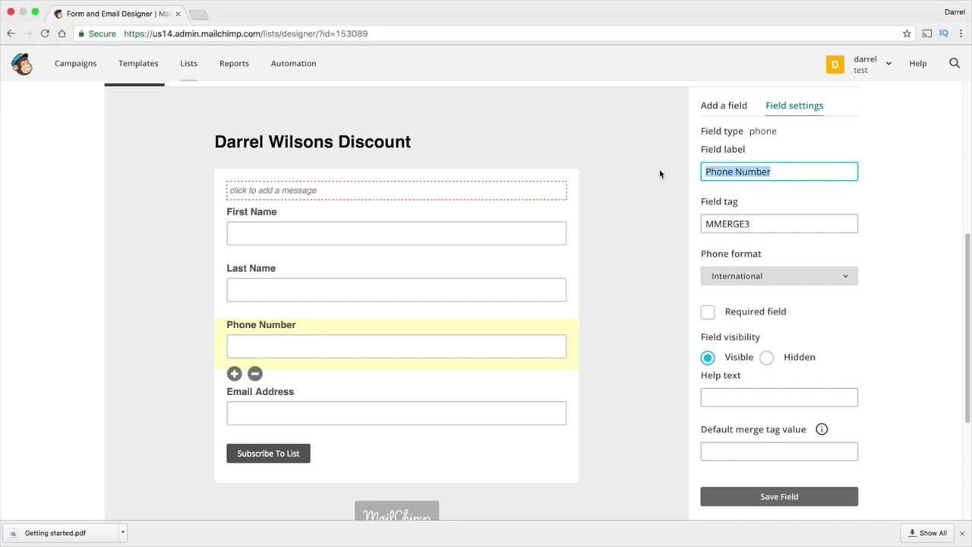
type("Tele")
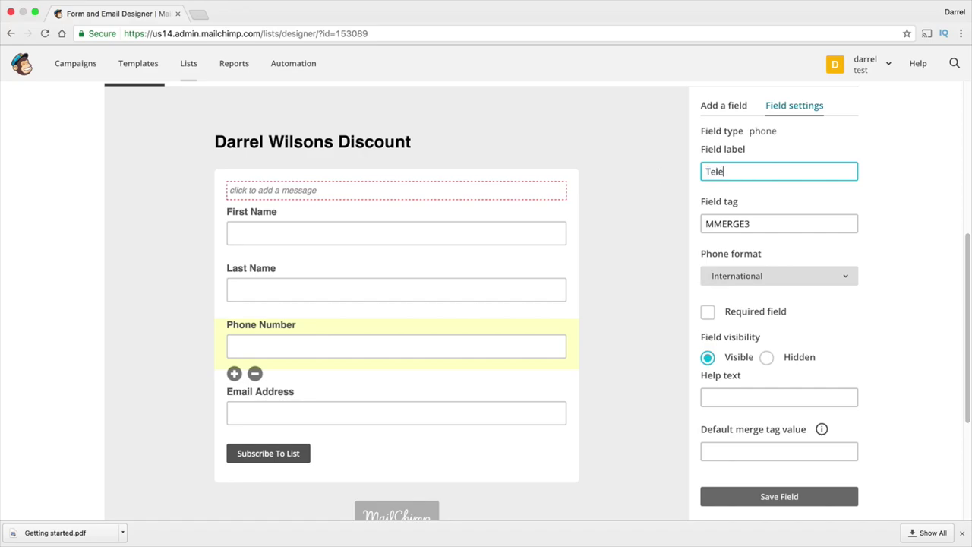
type(" Number")
left_click(762, 489)
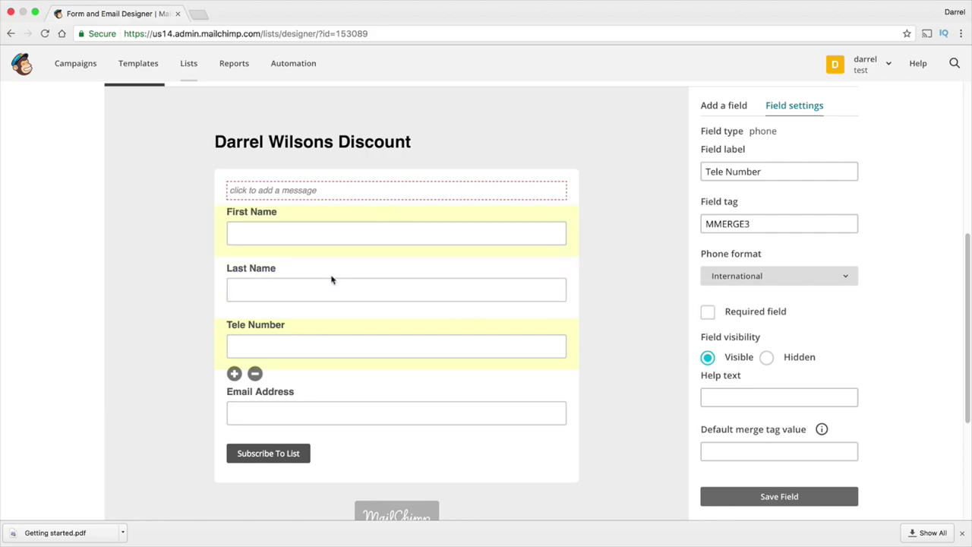
- Make the Tele Number field a required field and save it
left_click(365, 413)
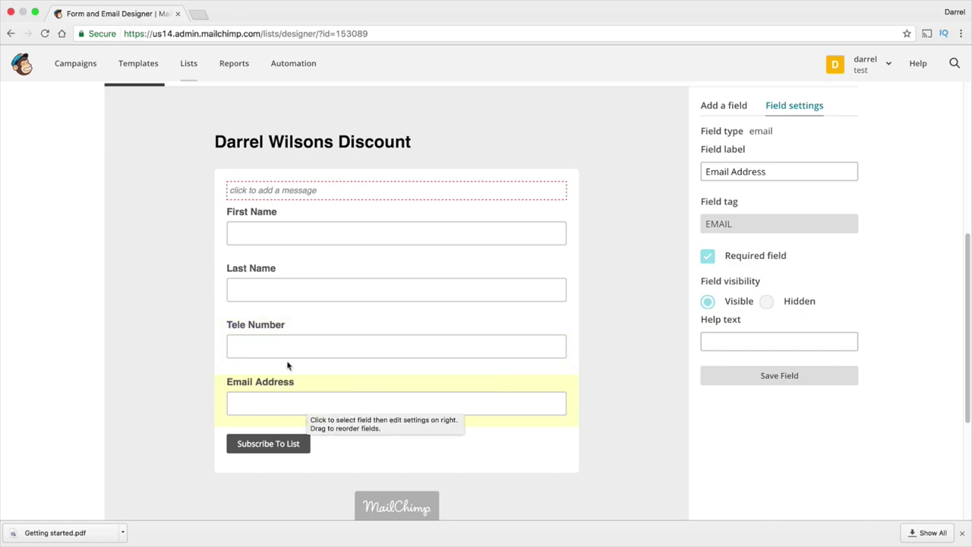
left_click(287, 334)
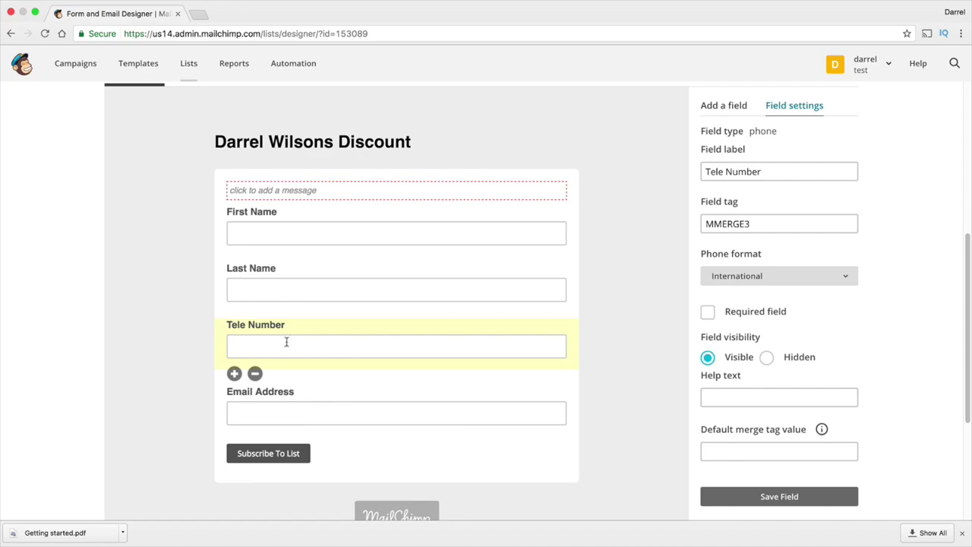
left_click(708, 314)
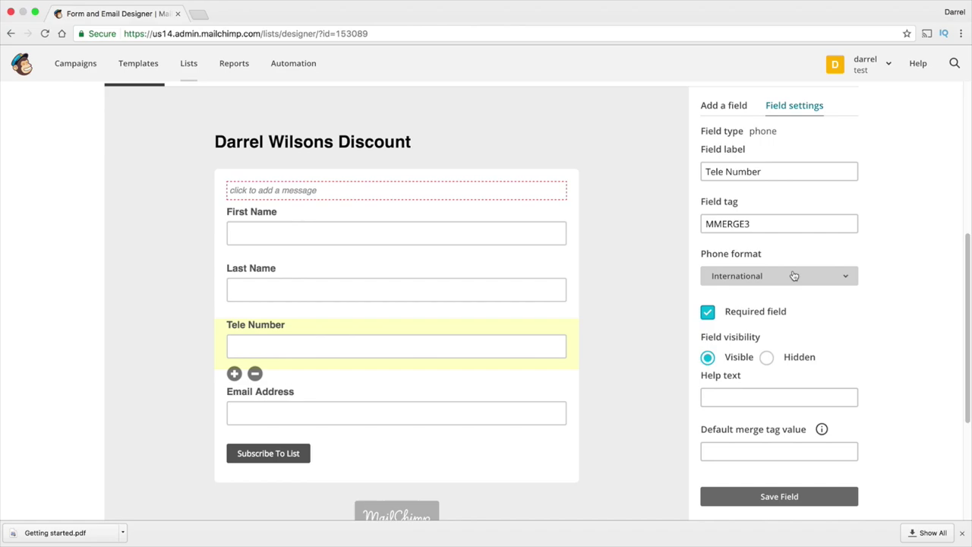
left_click(794, 498)
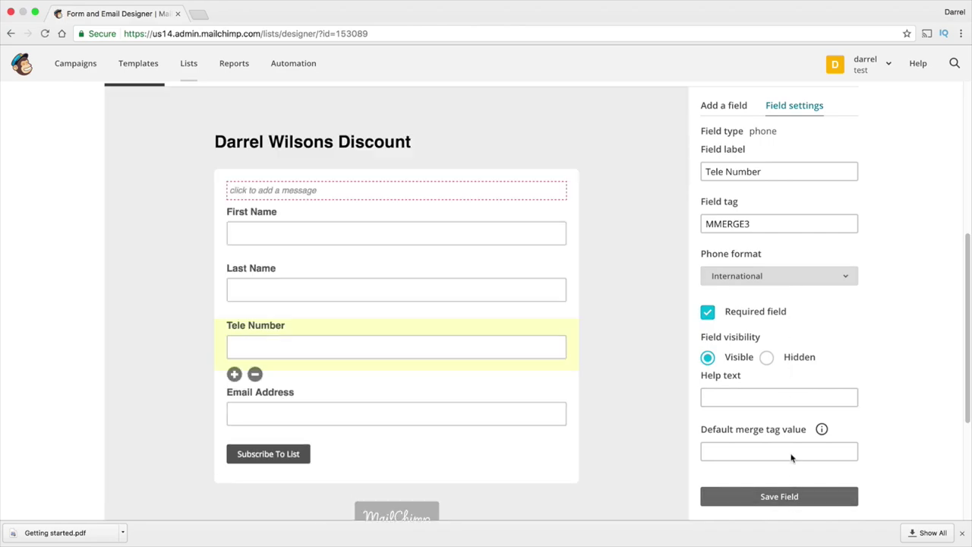
left_click(732, 108)
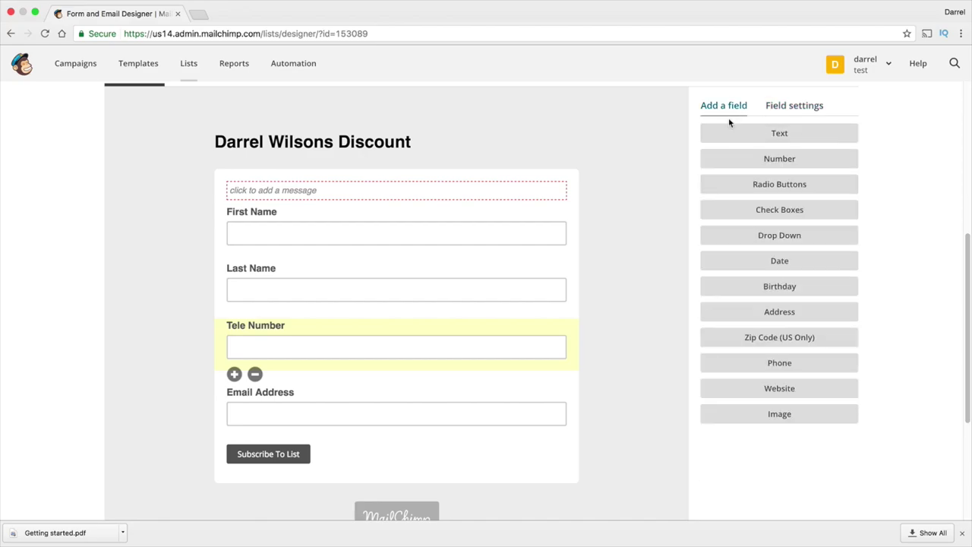
- Add a radio-button field labelled 'Why Did You Subscribe?'
left_click(782, 188)
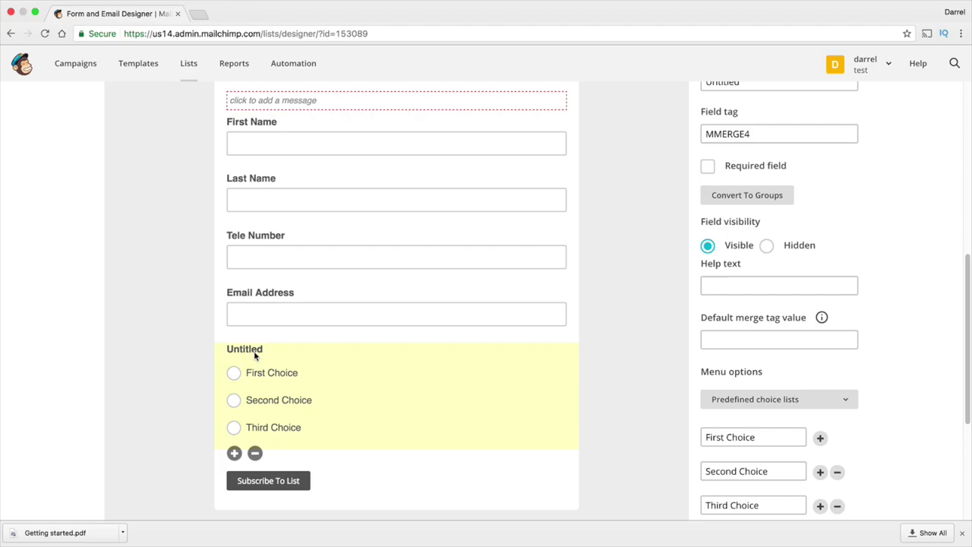
left_click_drag(255, 354, 256, 354)
scroll(753, 137, "up", 2)
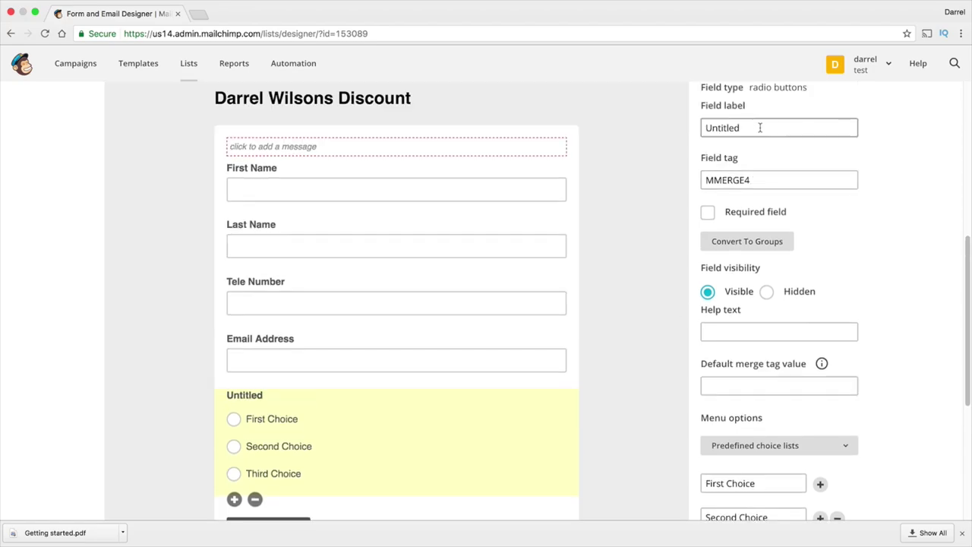
double_click(760, 128)
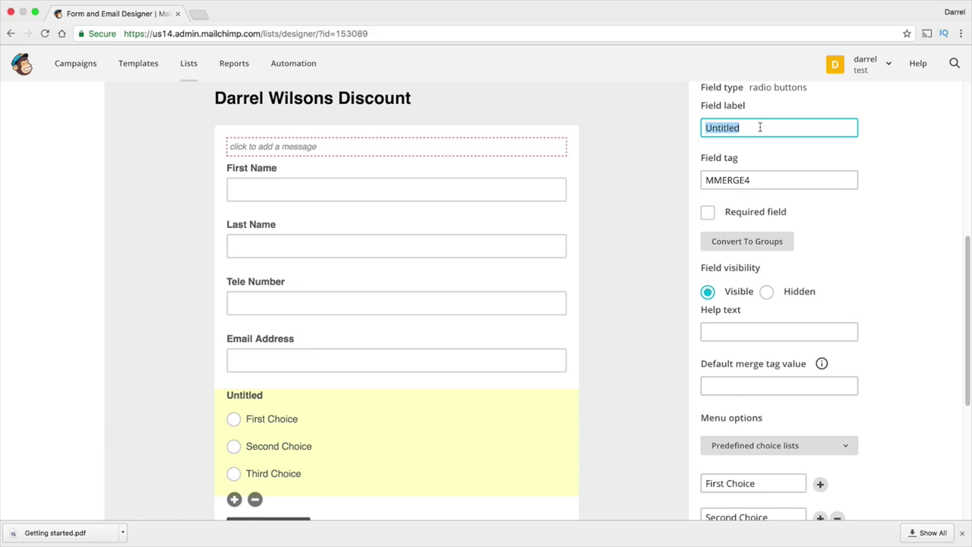
type("Why Did yO")
key("BackSpace")
key("BackSpace")
type("You Subscrib")
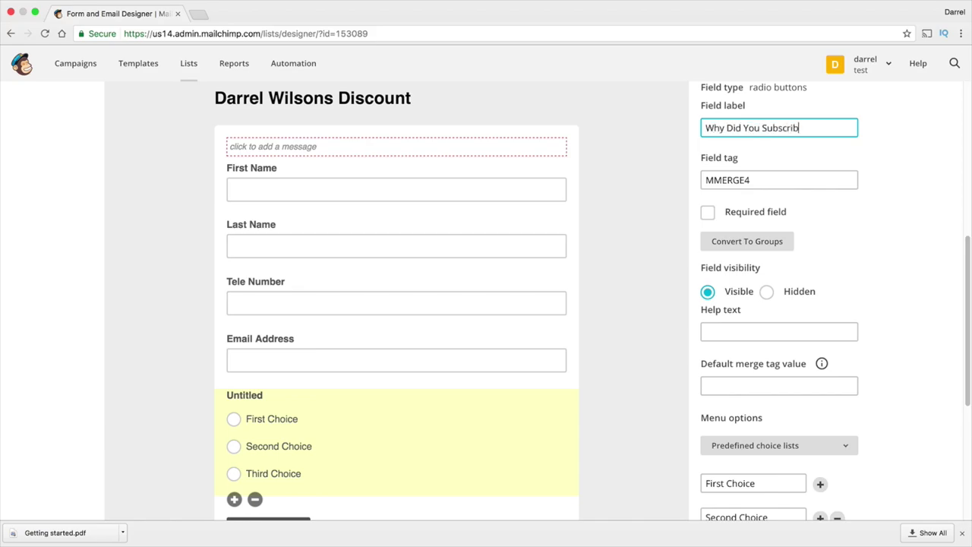
type("e?")
scroll(777, 306, "down", 3)
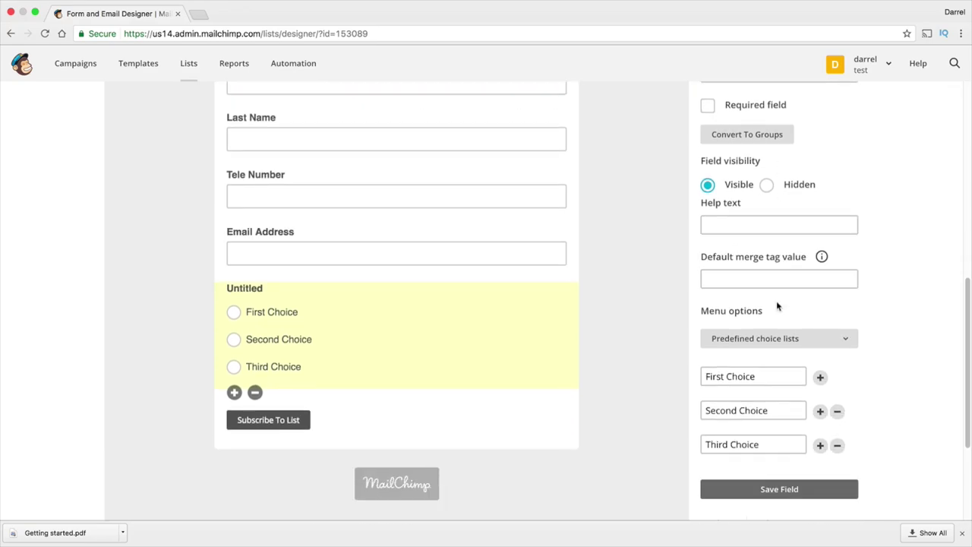
- Set its choices to 'Learn More about food', 'I want an ebook' and 'i want discounts', then save
triple_click(772, 374)
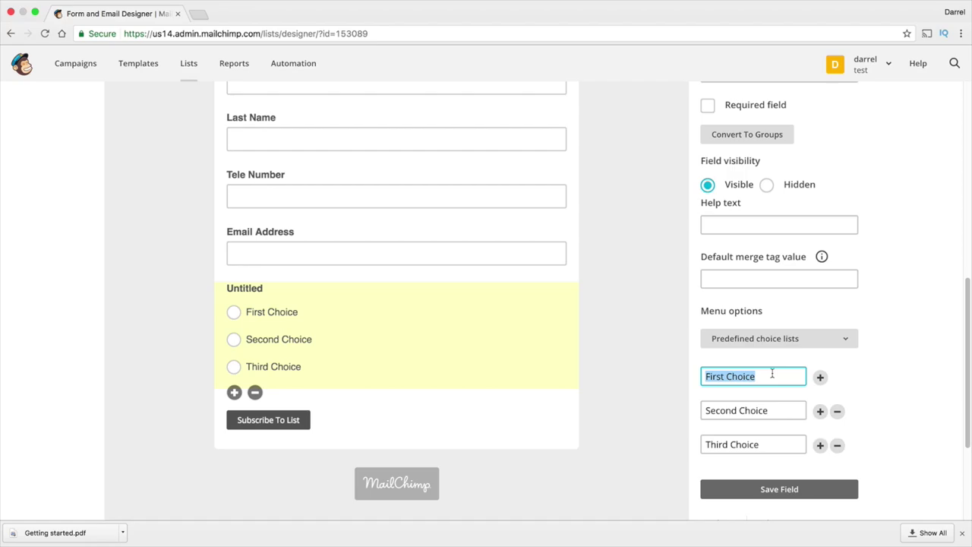
type("Learn More ")
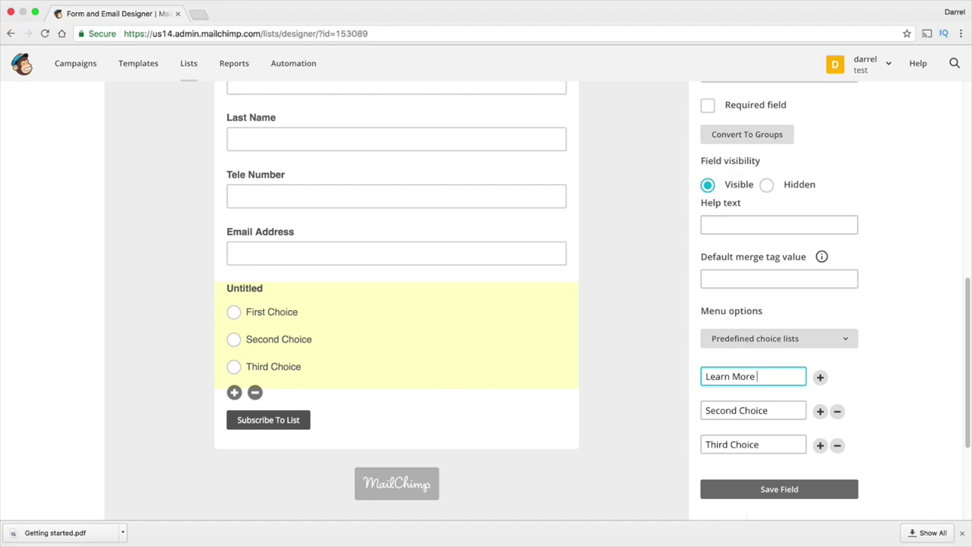
type("about food")
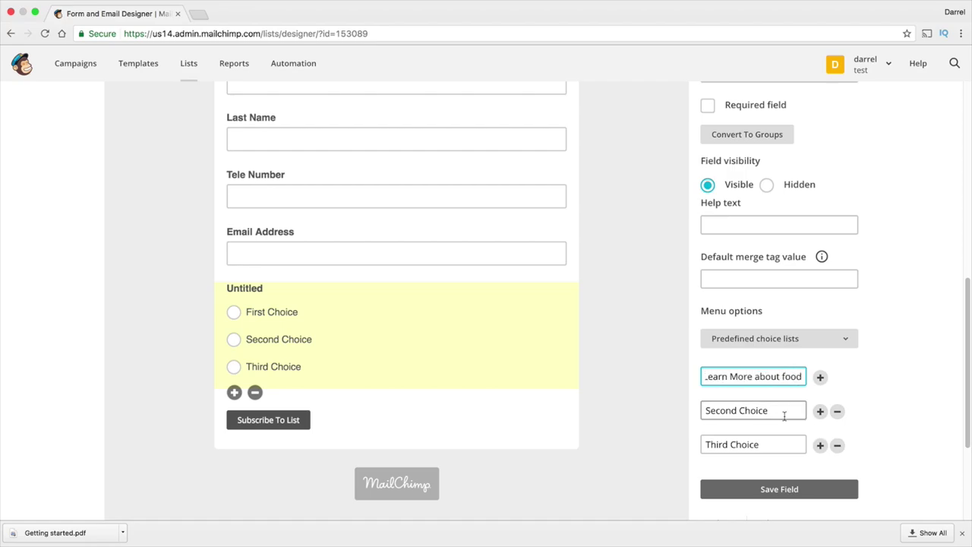
triple_click(784, 415)
type("I want a")
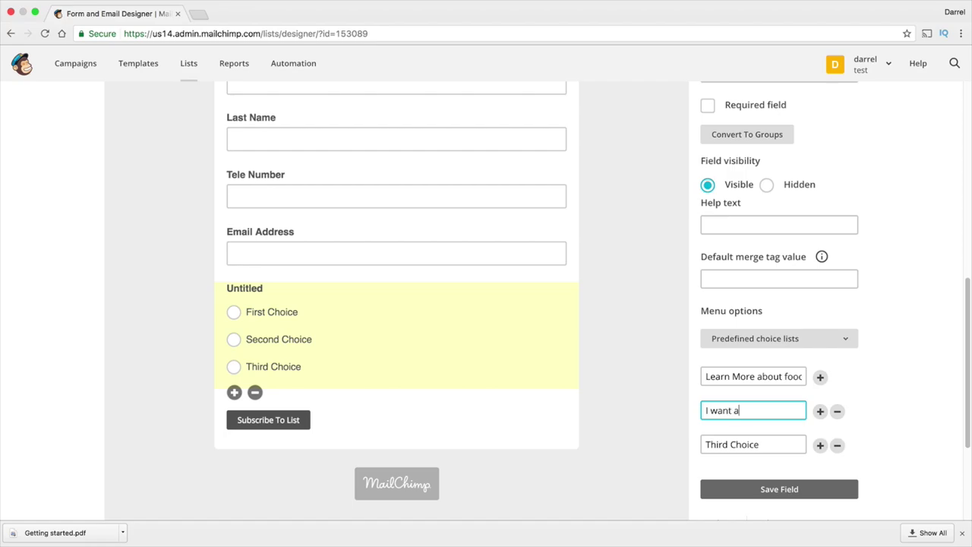
type("n ebook")
left_click(789, 432)
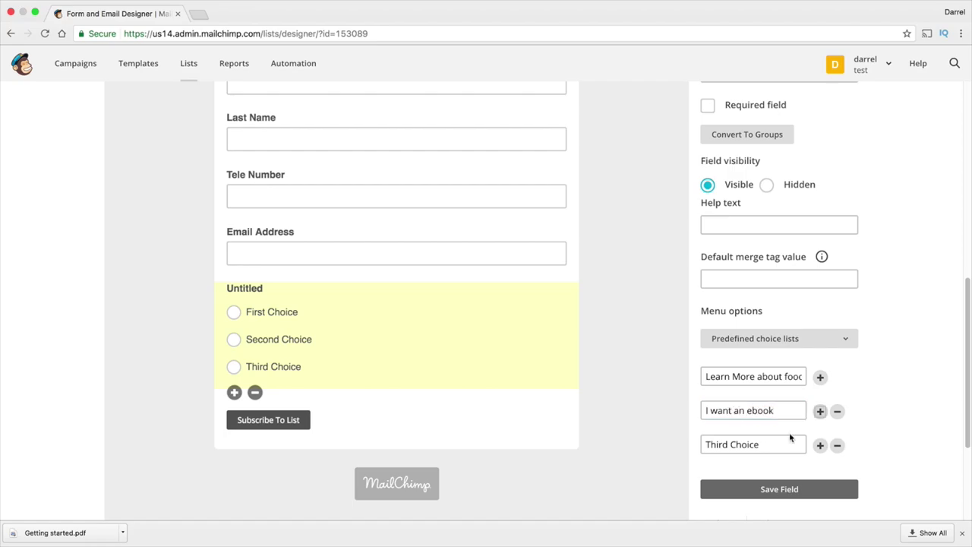
left_click(789, 448)
double_click(790, 450)
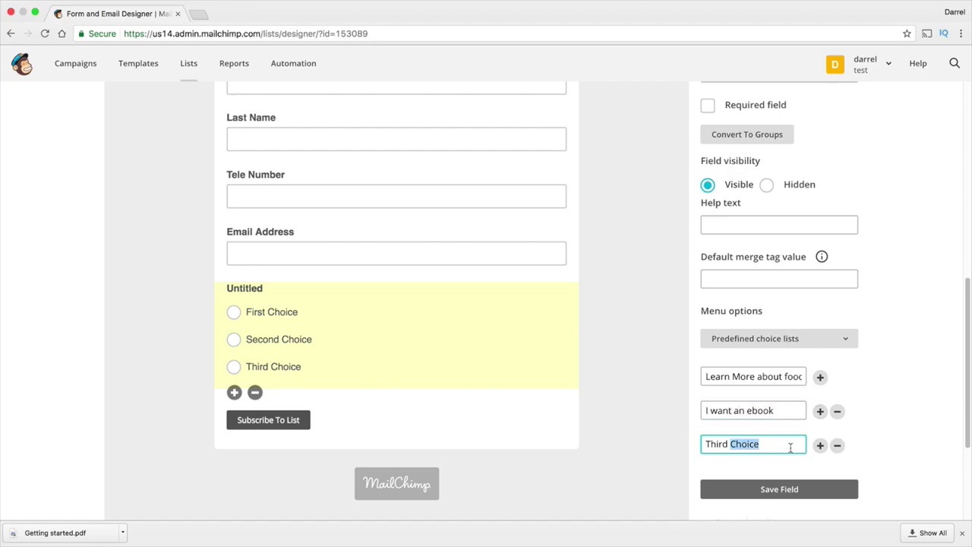
triple_click(775, 445)
type("i want discounts")
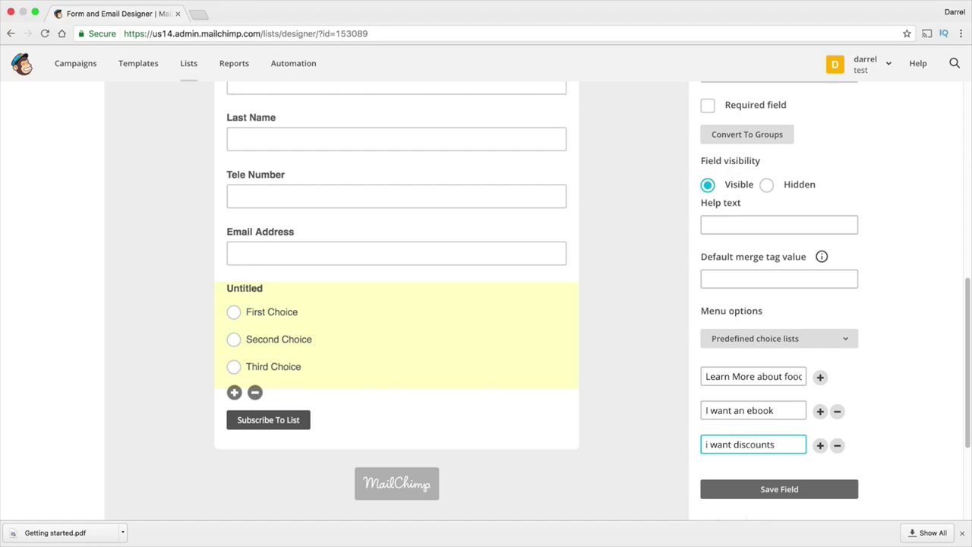
left_click(742, 489)
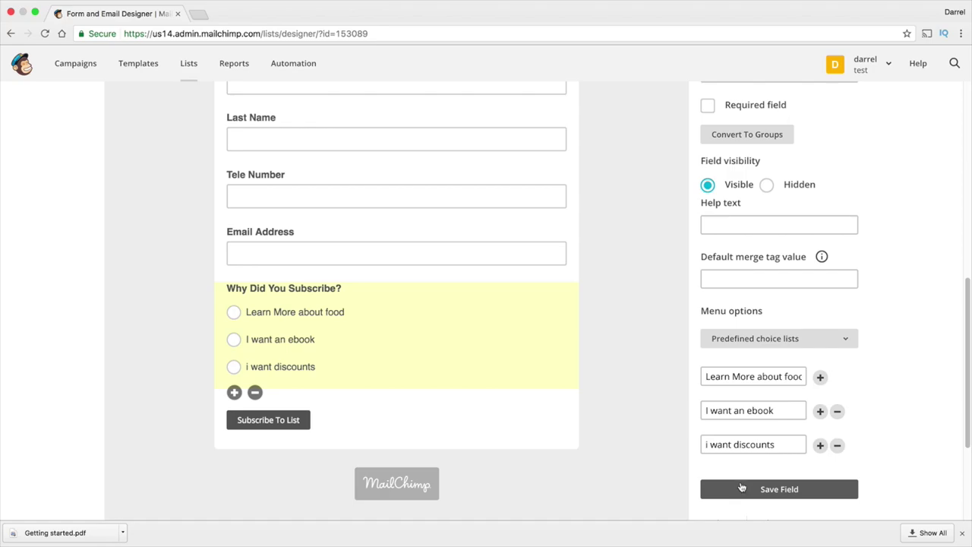
scroll(499, 350, "up", 3)
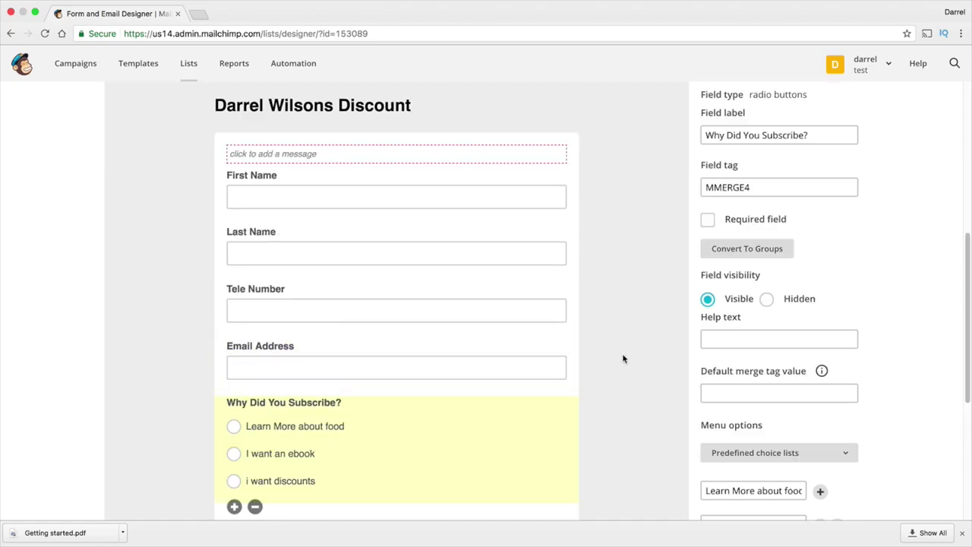
- Add the intro message 'Sign up for coupons and discounts!' at the top of the form and save it
scroll(687, 251, "up", 5)
left_click(724, 266)
scroll(698, 281, "down", 3)
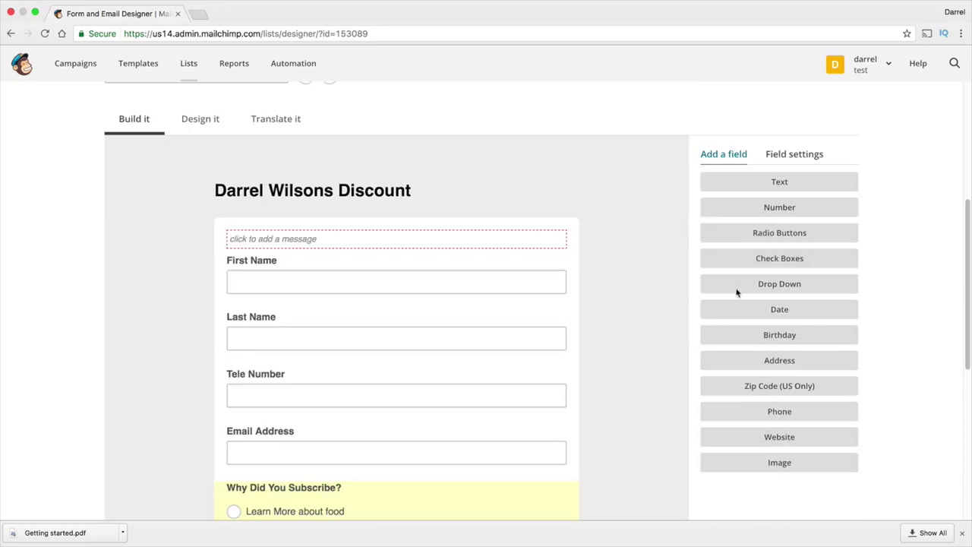
scroll(765, 354, "down", 1)
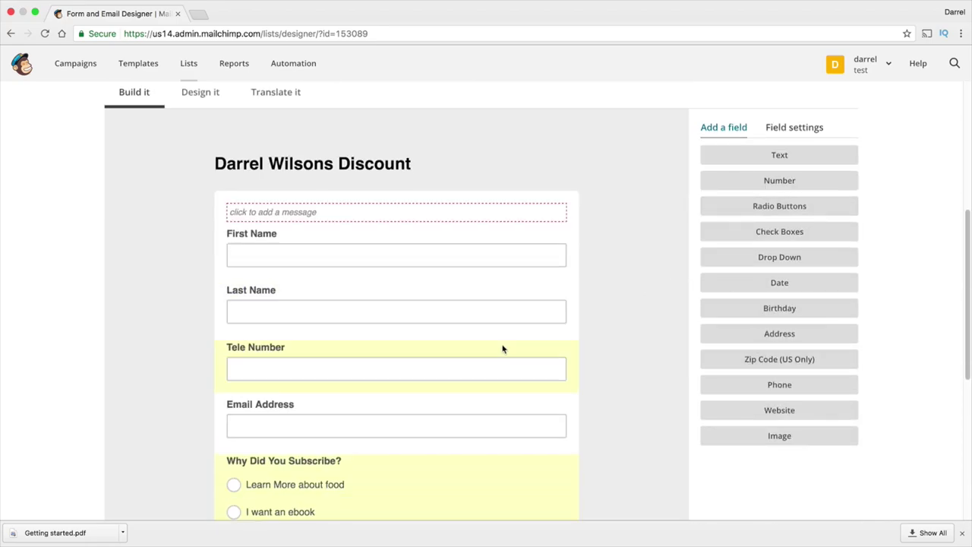
left_click(460, 217)
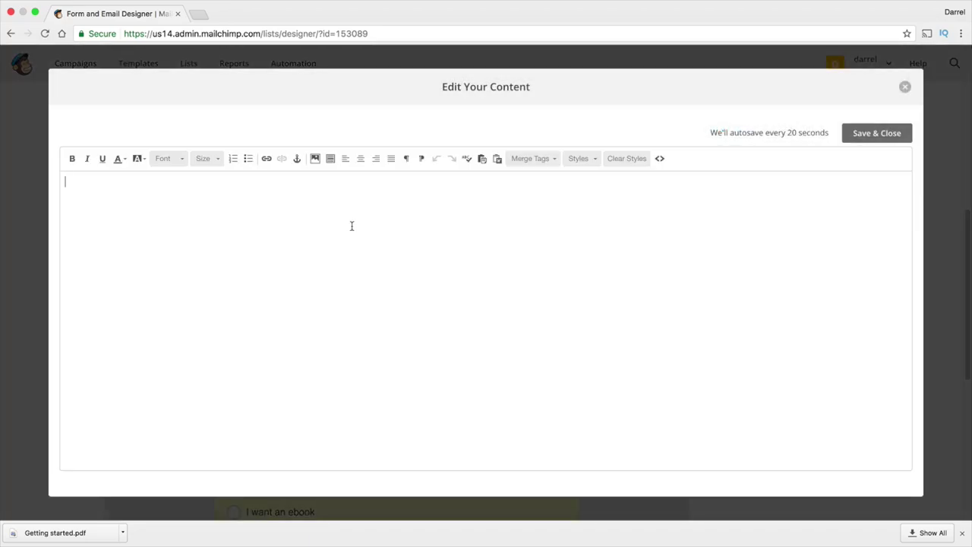
type("Sign up for coupons and discount")
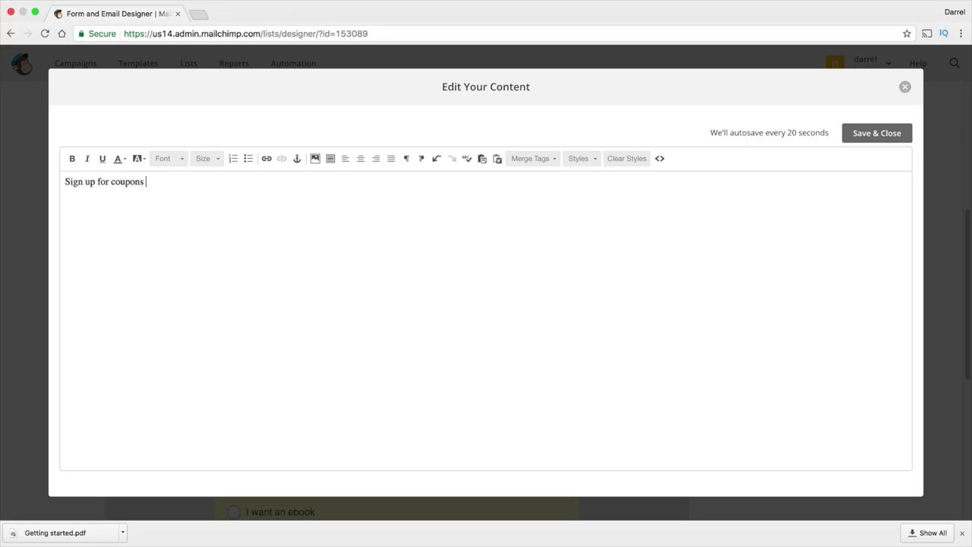
type("s!")
left_click(873, 135)
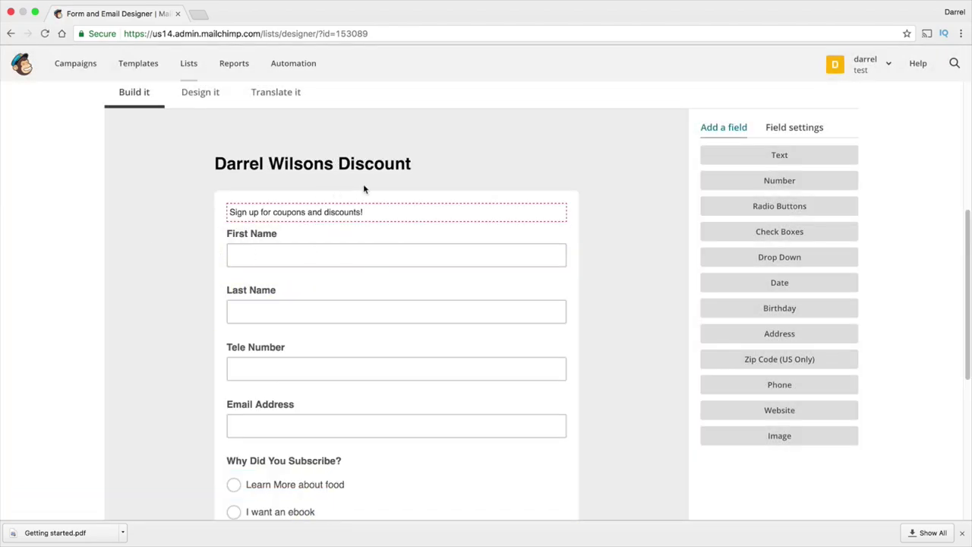
scroll(332, 299, "down", 3)
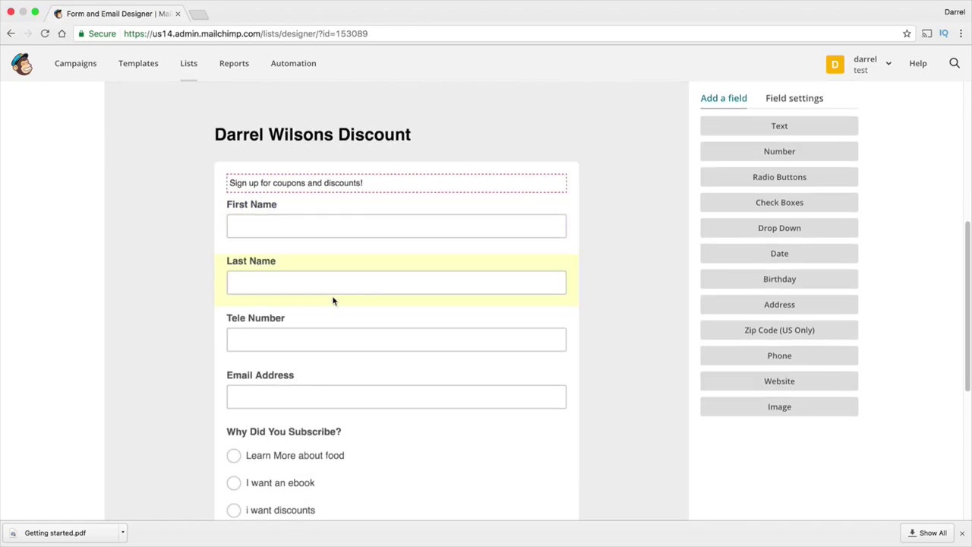
scroll(329, 353, "up", 5)
- Set the form's page background colour to white (#ffffff)
left_click(211, 169)
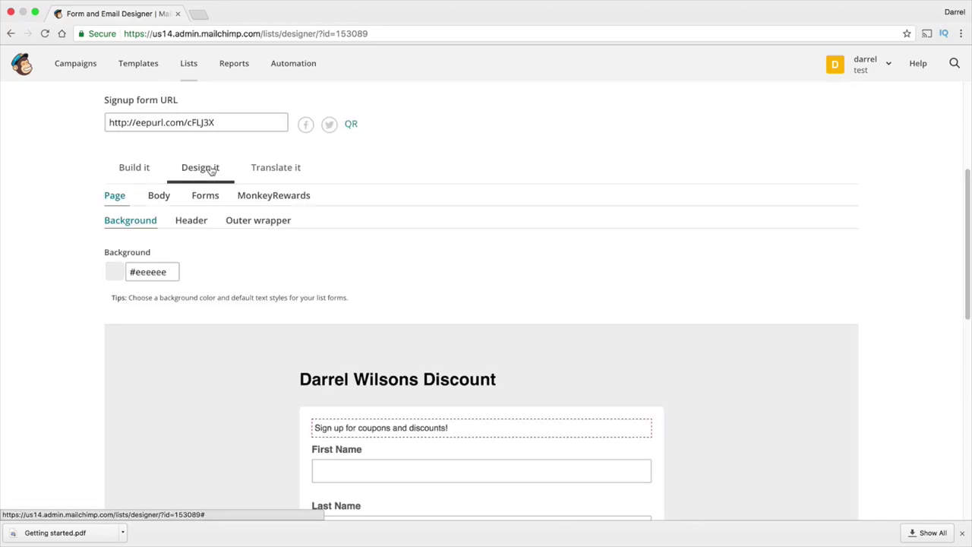
scroll(341, 335, "down", 1)
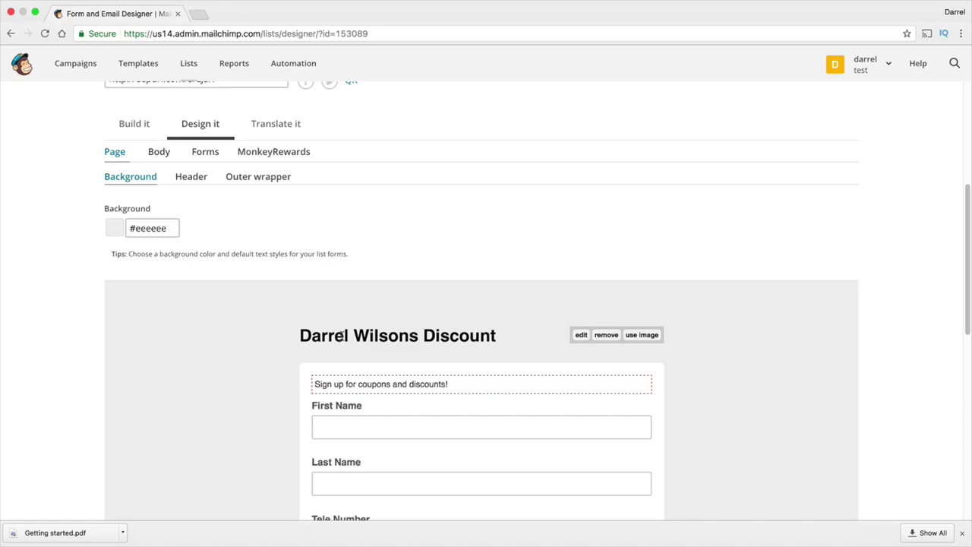
scroll(288, 328, "down", 1)
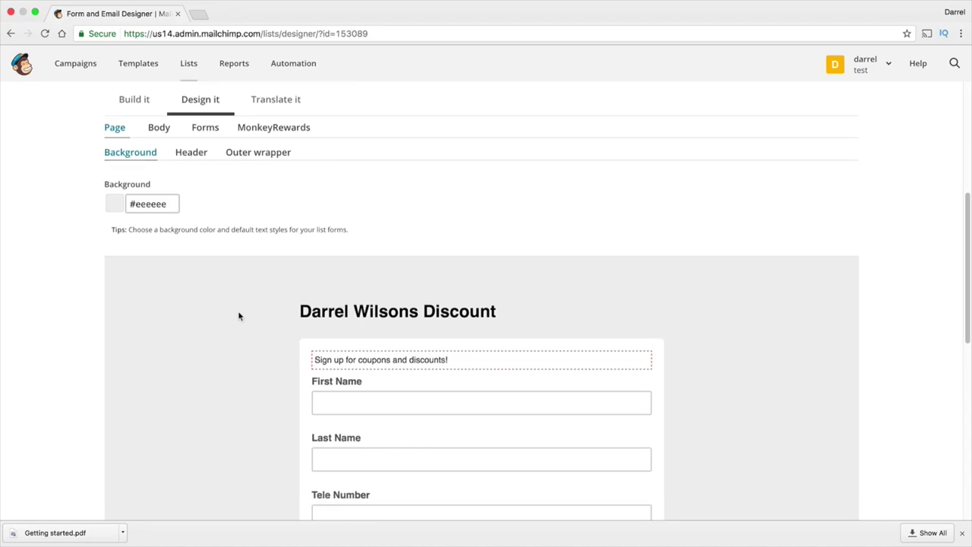
left_click(114, 204)
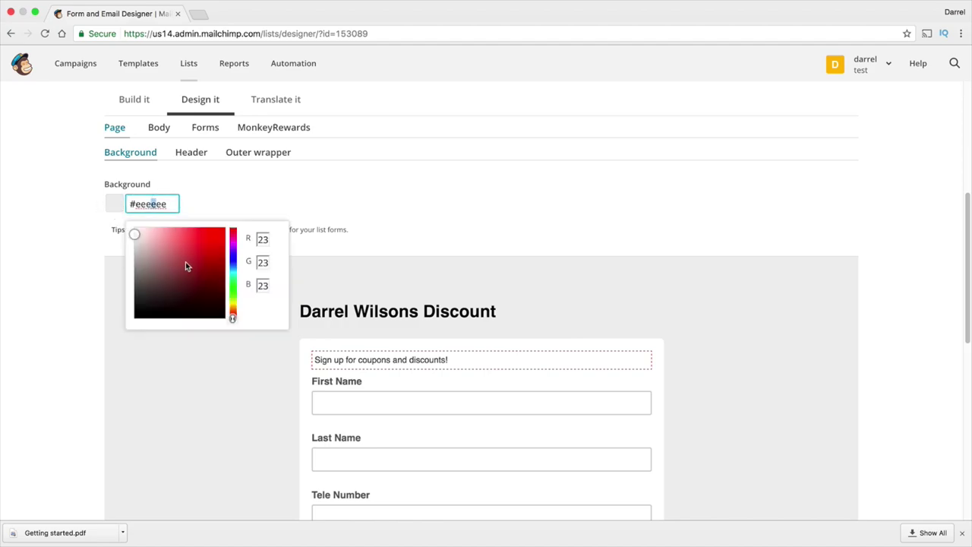
left_click(185, 269)
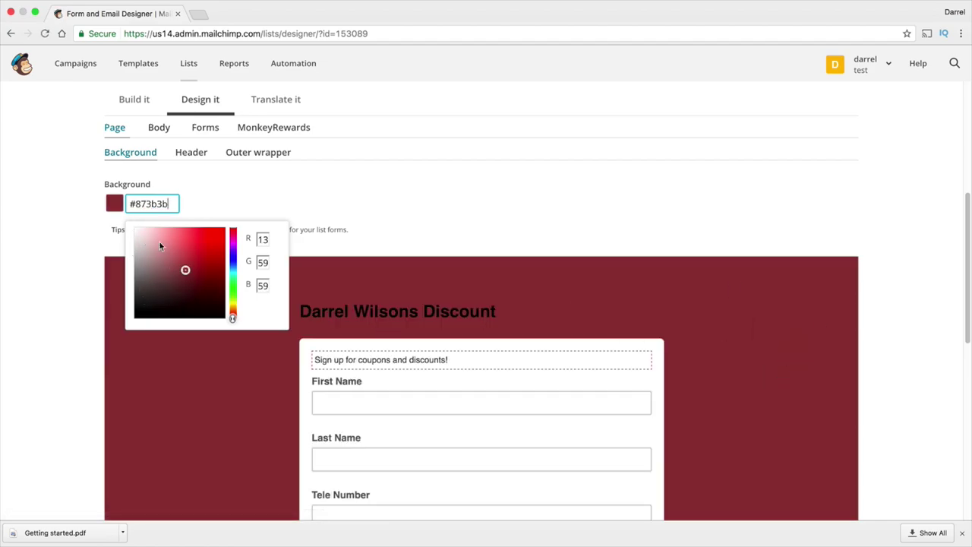
left_click(134, 221)
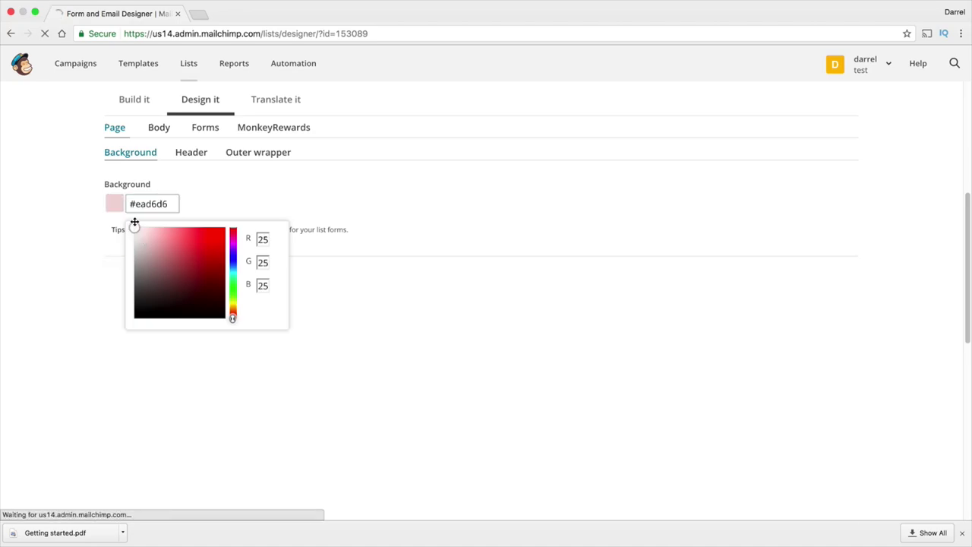
- Review the header's top and bottom margins, then bring up the Outer wrapper background settings
left_click(190, 155)
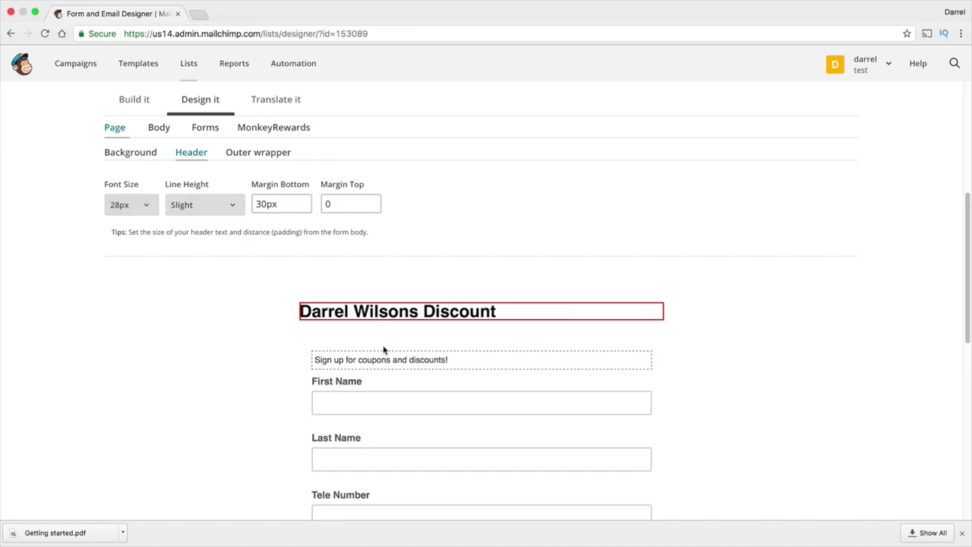
left_click(265, 204)
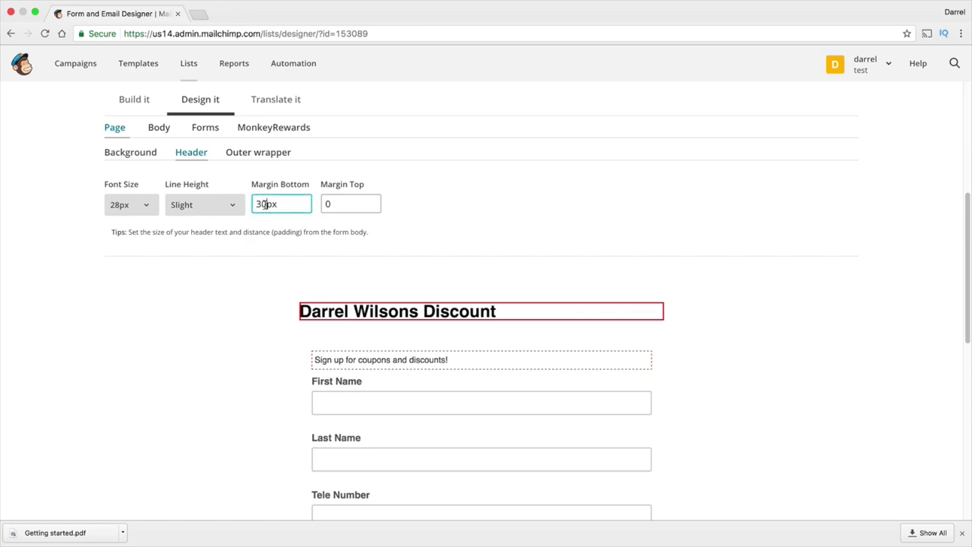
left_click(358, 203)
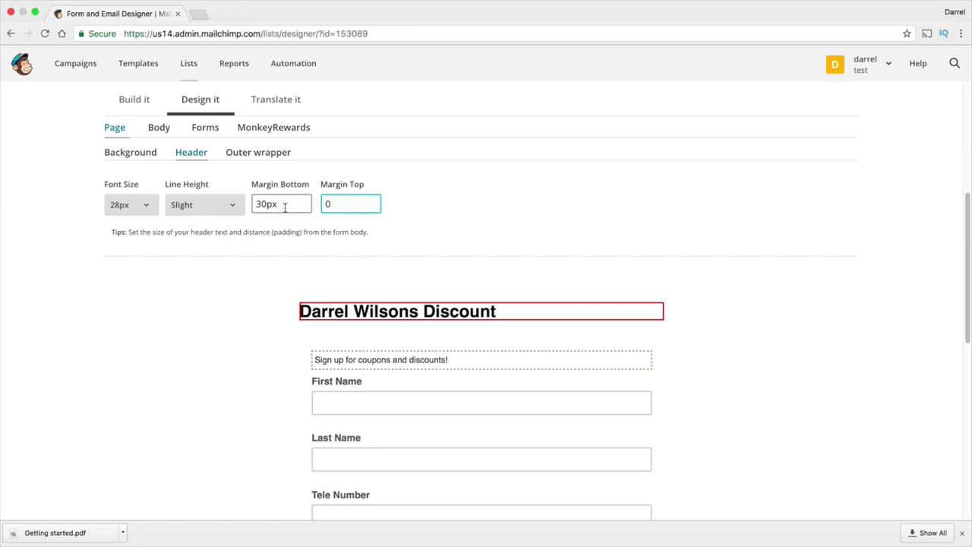
left_click(258, 153)
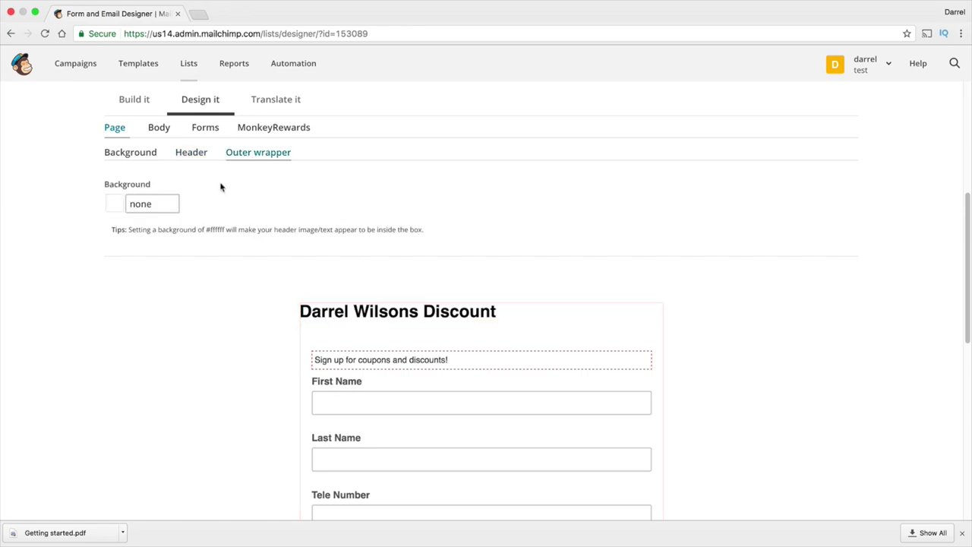
- Leave the outer wrapper background as none and make the body background dark maroon #552828
left_click(148, 206)
double_click(149, 205)
left_click(123, 198)
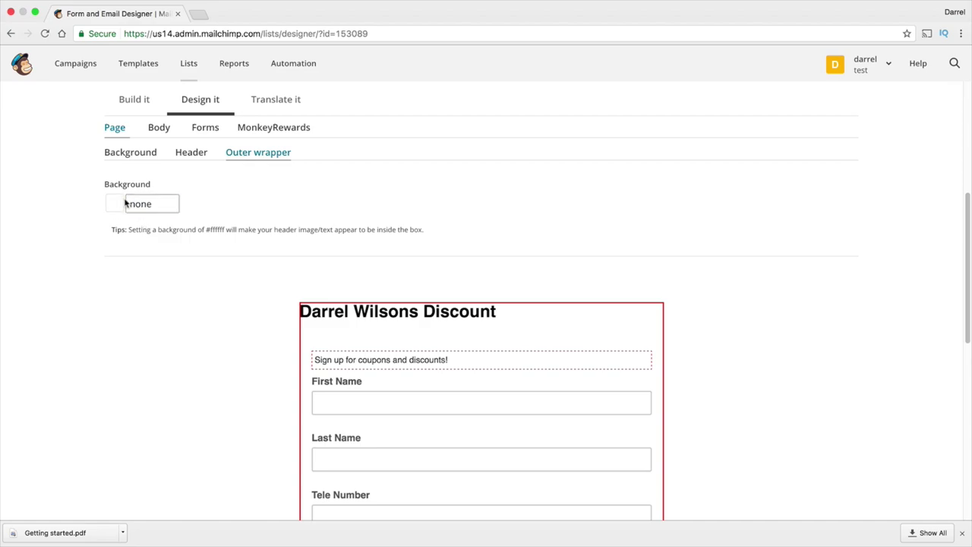
left_click(159, 127)
scroll(209, 287, "down", 1)
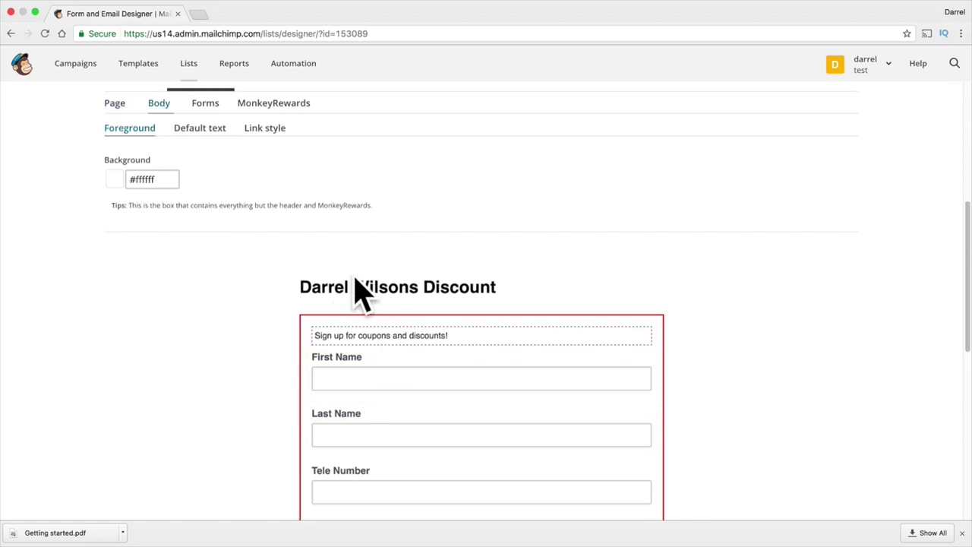
left_click(117, 180)
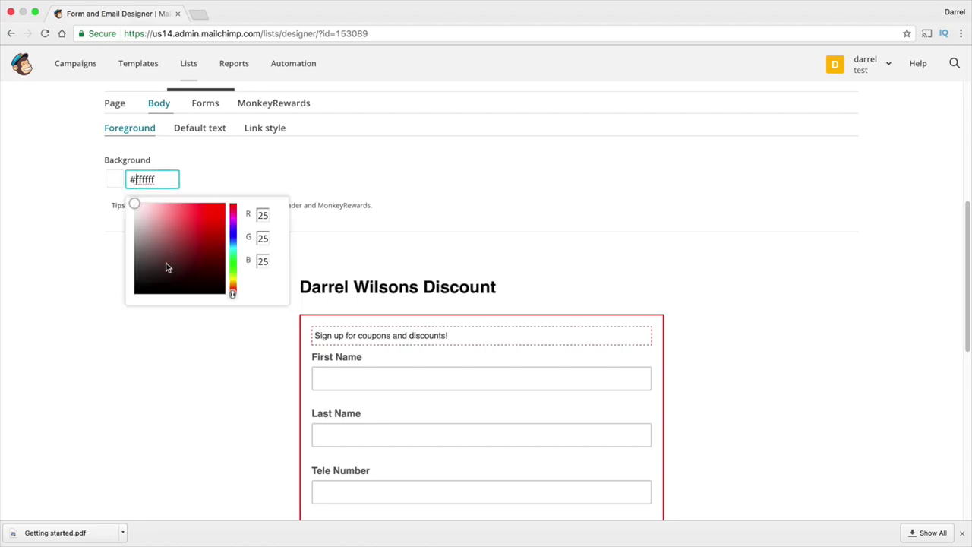
mouse_move(167, 268)
left_mouse_down()
mouse_move(189, 280)
mouse_move(183, 264)
left_mouse_up()
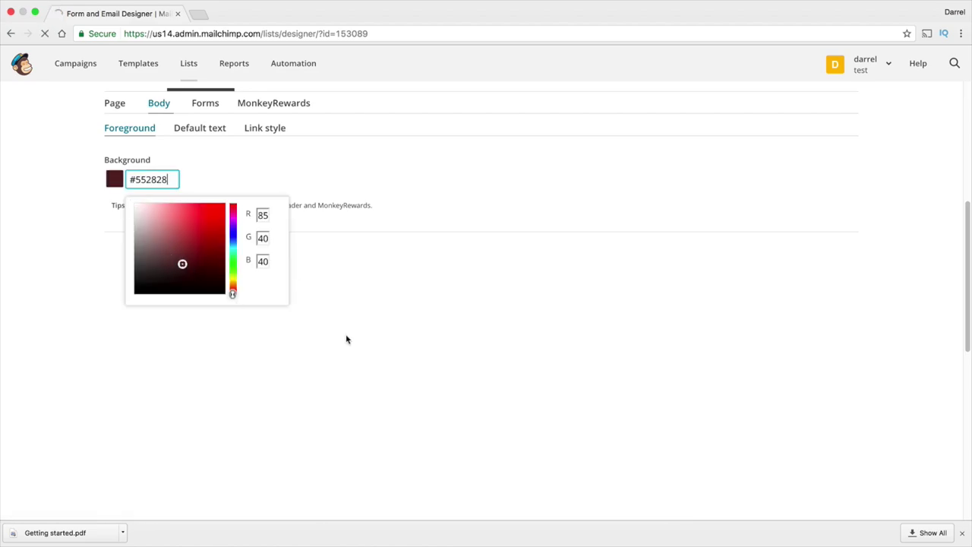
scroll(346, 340, "down", 1)
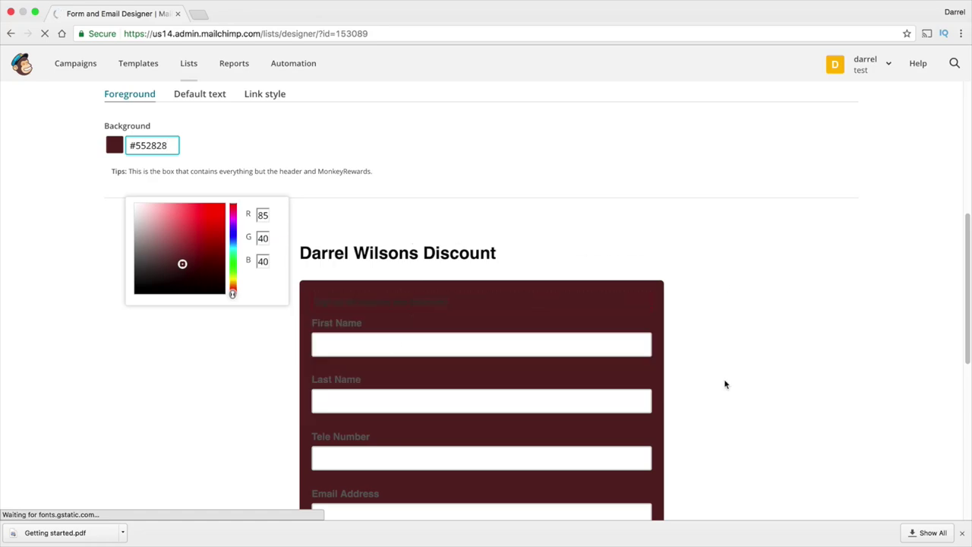
left_click(115, 193)
scroll(217, 288, "up", 1)
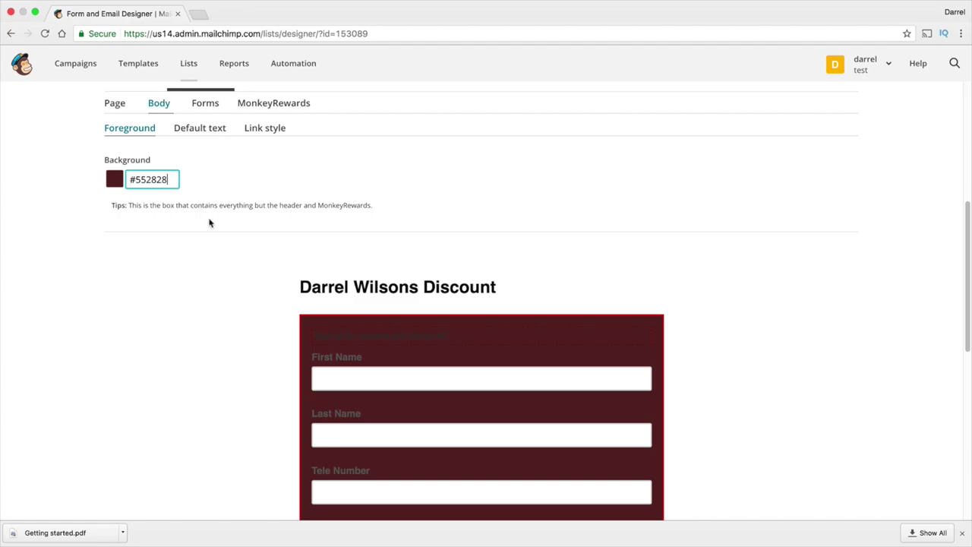
- Check the default text font family, keeping it as Arial
left_click(195, 132)
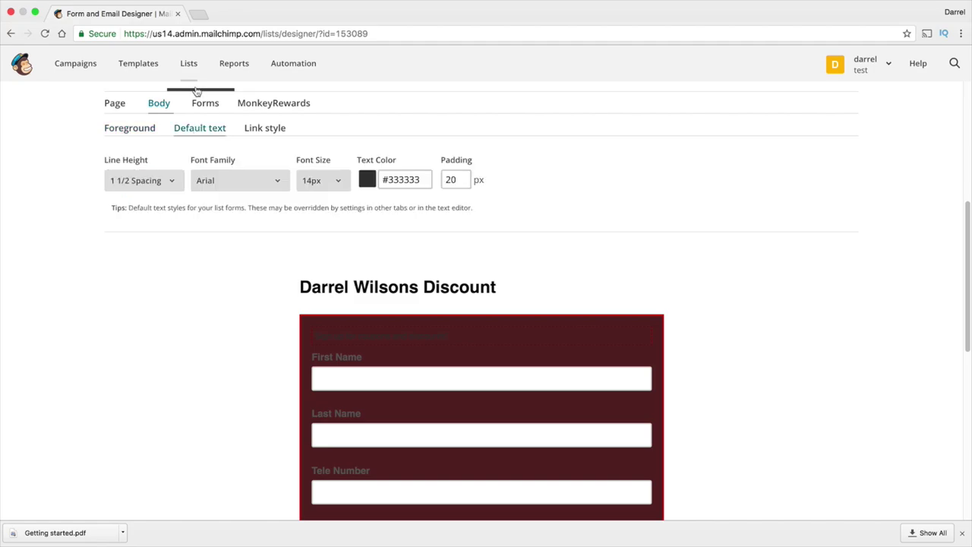
left_click(220, 182)
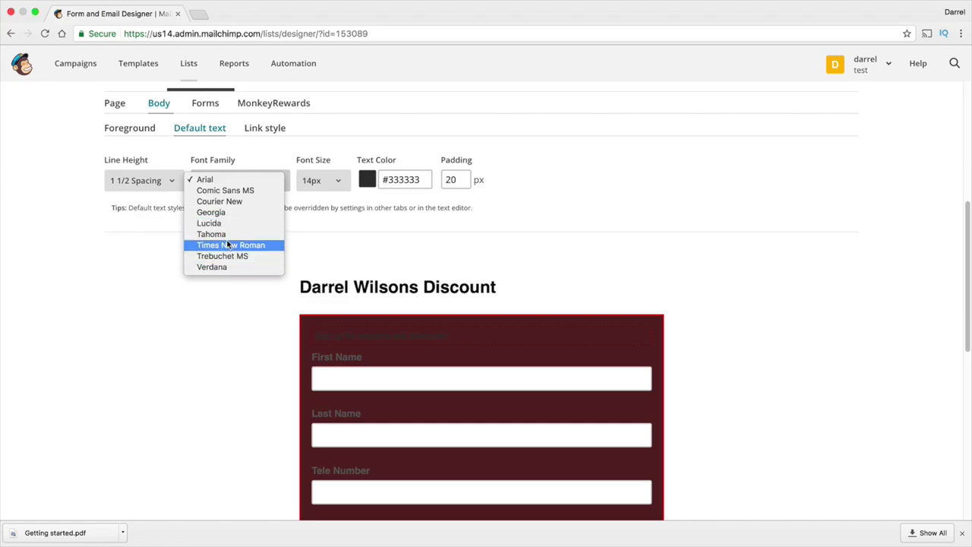
left_click(327, 233)
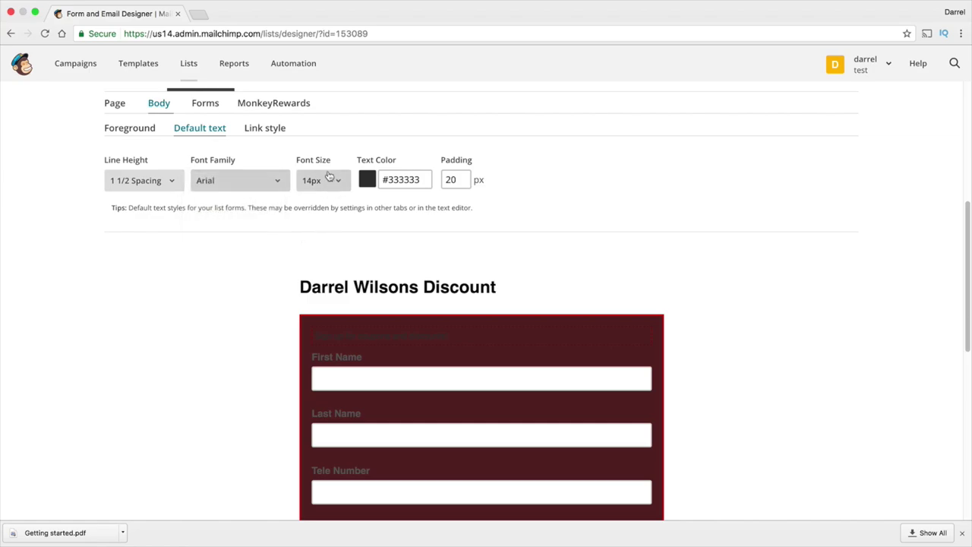
left_click(209, 104)
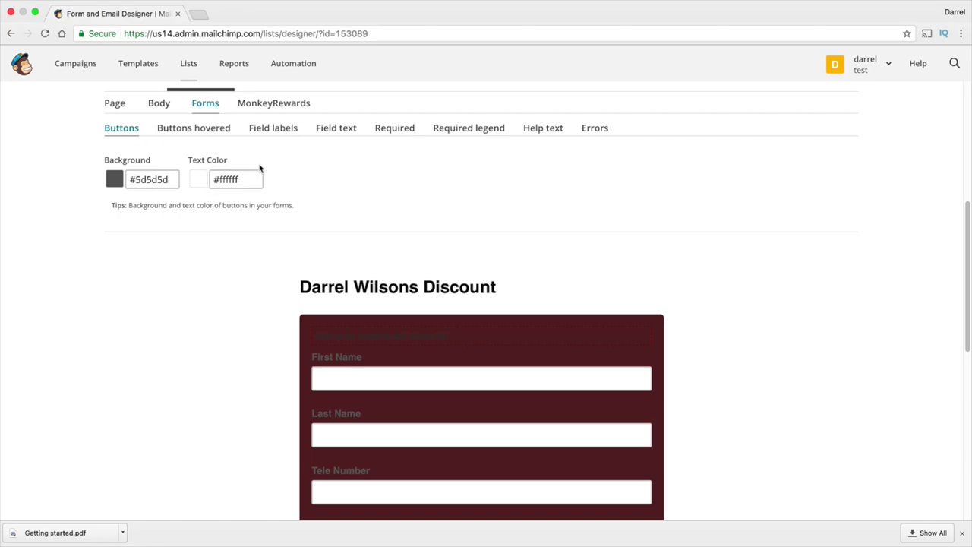
- Review field label, field text and required-marker styles, ending on the #cc6600 asterisk set to Hide
left_click(289, 135)
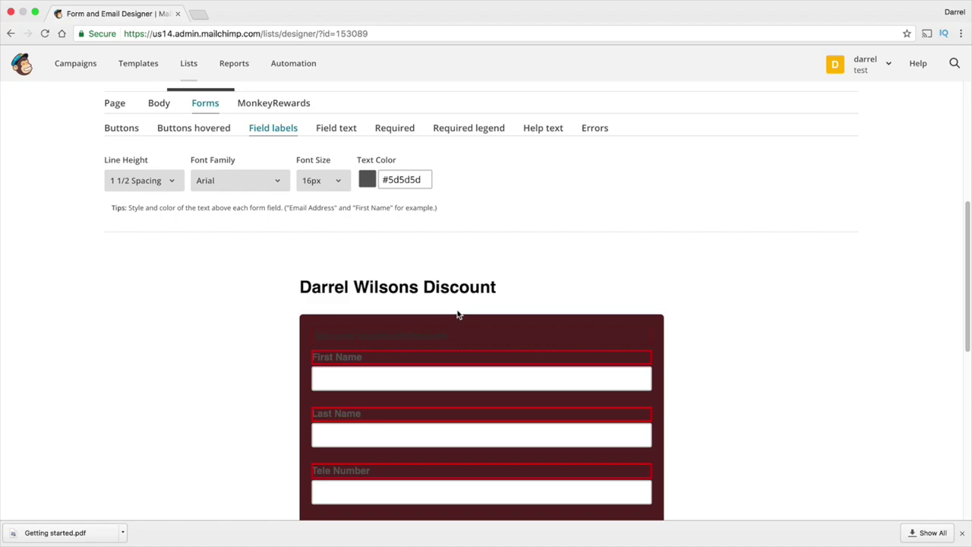
left_click(334, 129)
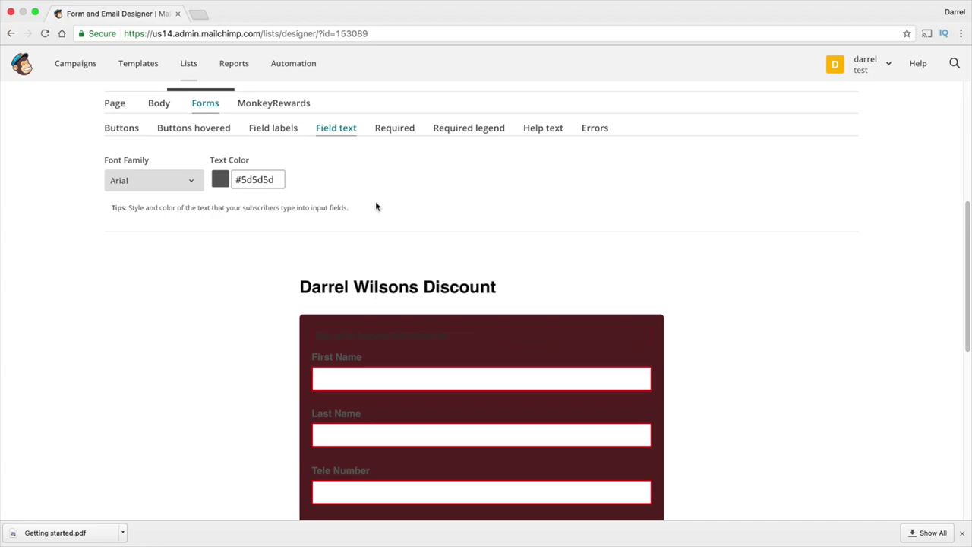
left_click(383, 133)
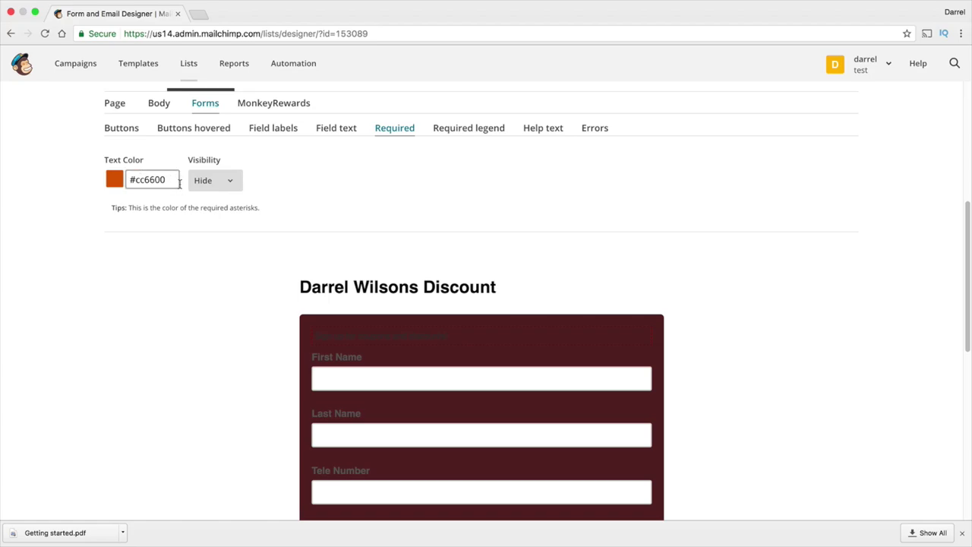
scroll(206, 220, "up", 1)
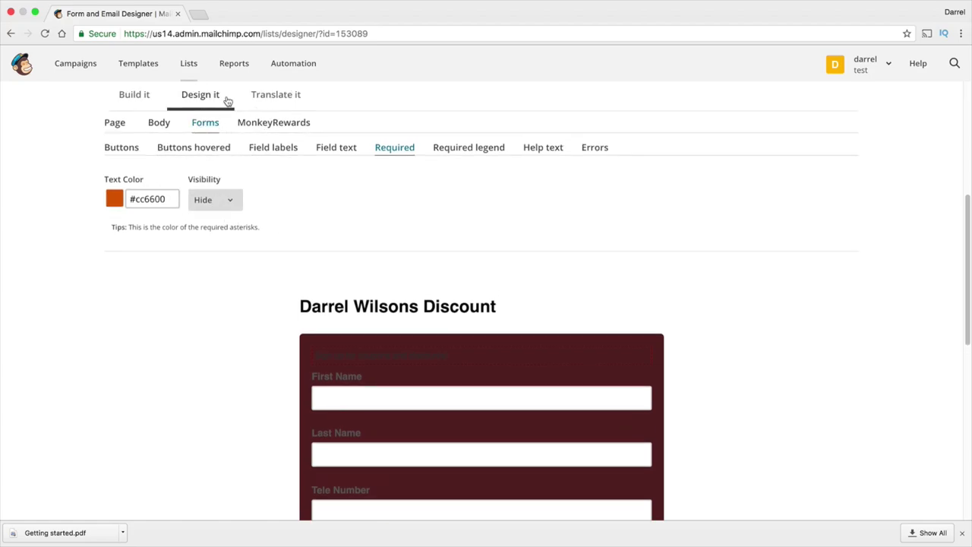
scroll(228, 140, "up", 4)
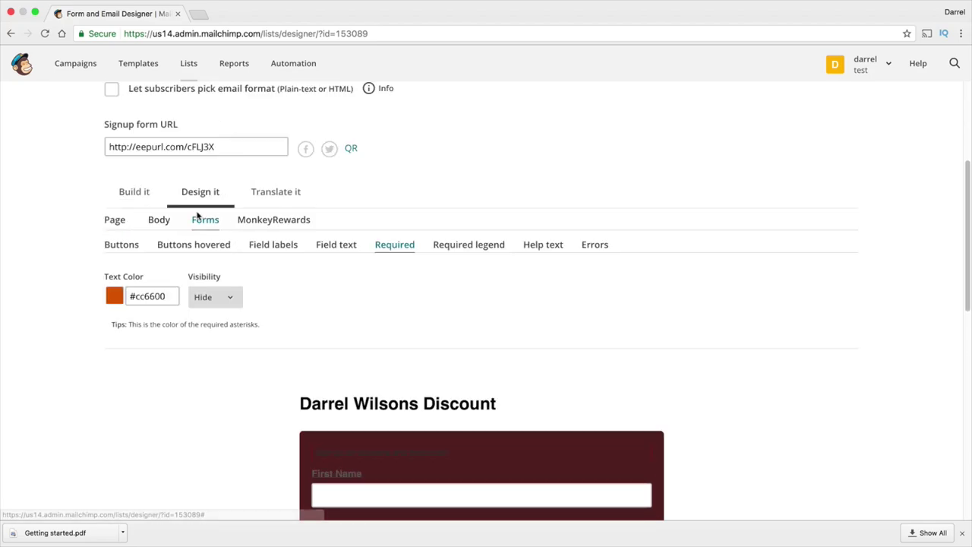
- Copy the signup form URL from Build it and load the live form in a new tab
left_click(137, 191)
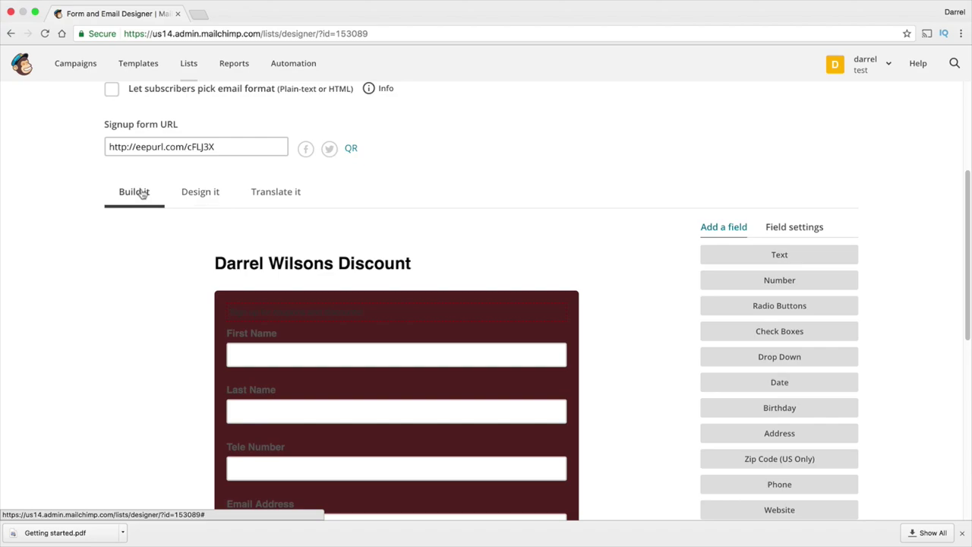
right_click(177, 148)
left_click(199, 215)
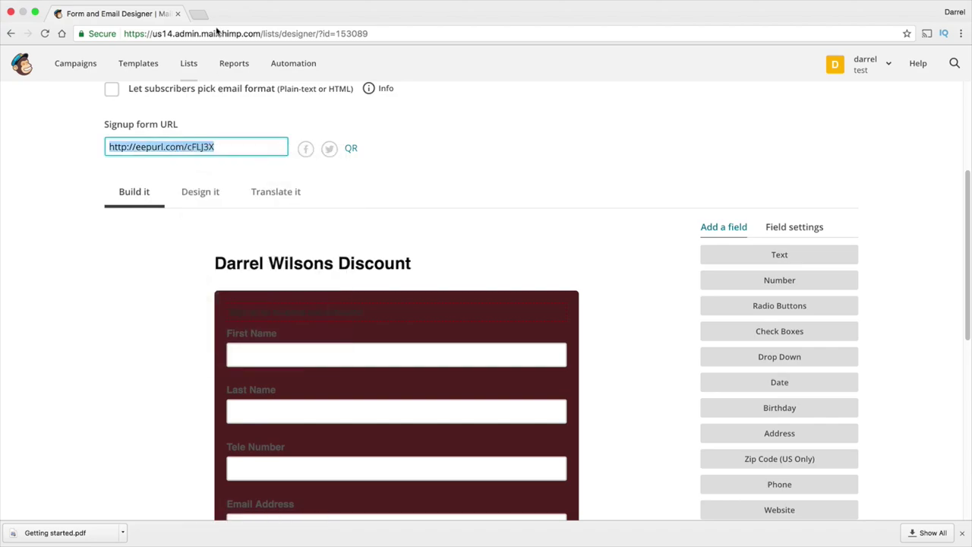
left_click(197, 13)
right_click(204, 31)
left_click(229, 59)
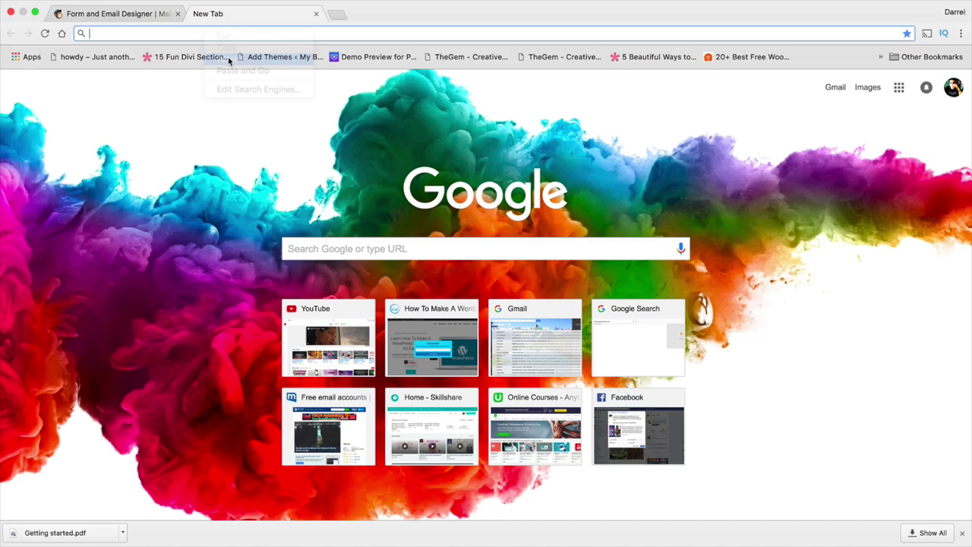
key("Return")
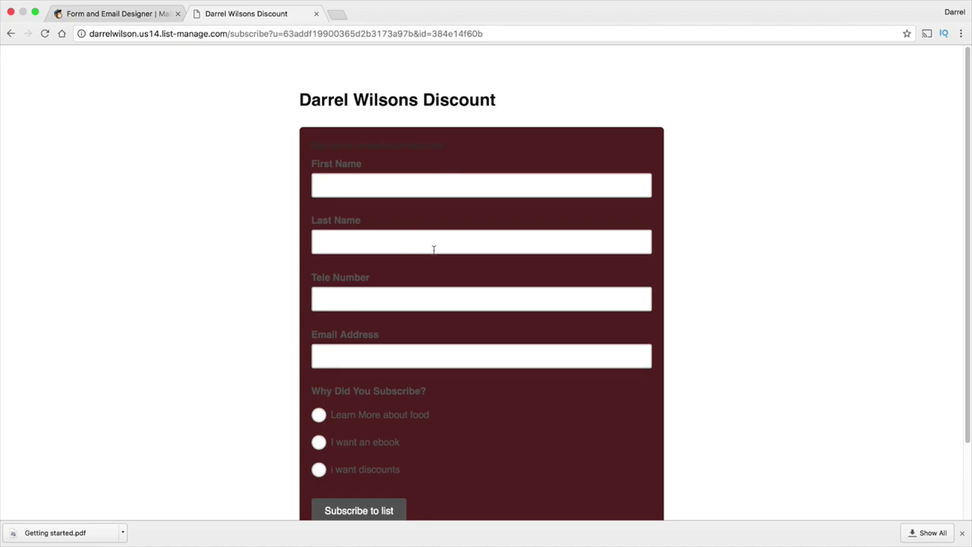
scroll(433, 250, "down", 2)
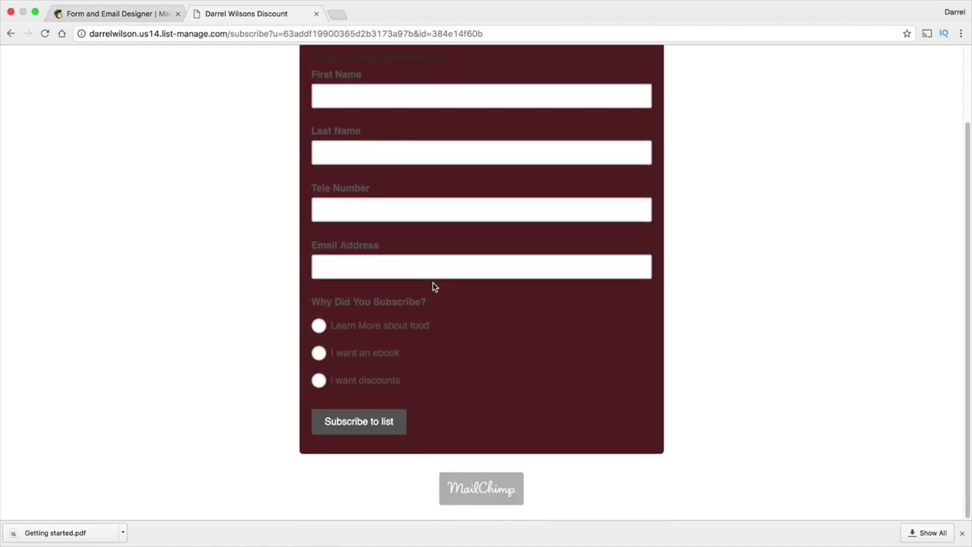
scroll(433, 283, "up", 3)
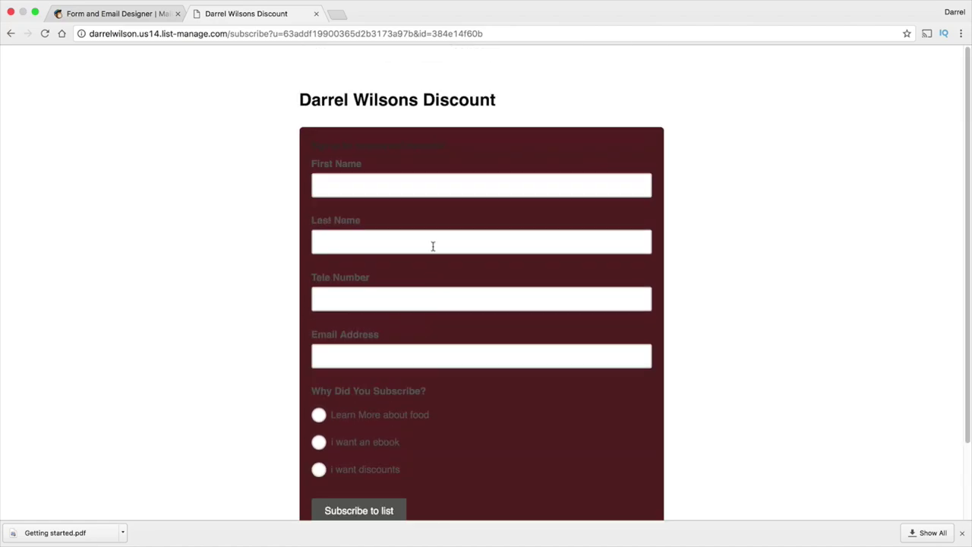
- Go to your own Facebook page and paste the signup form link into a new post
left_click(340, 15)
type("face")
key("Return")
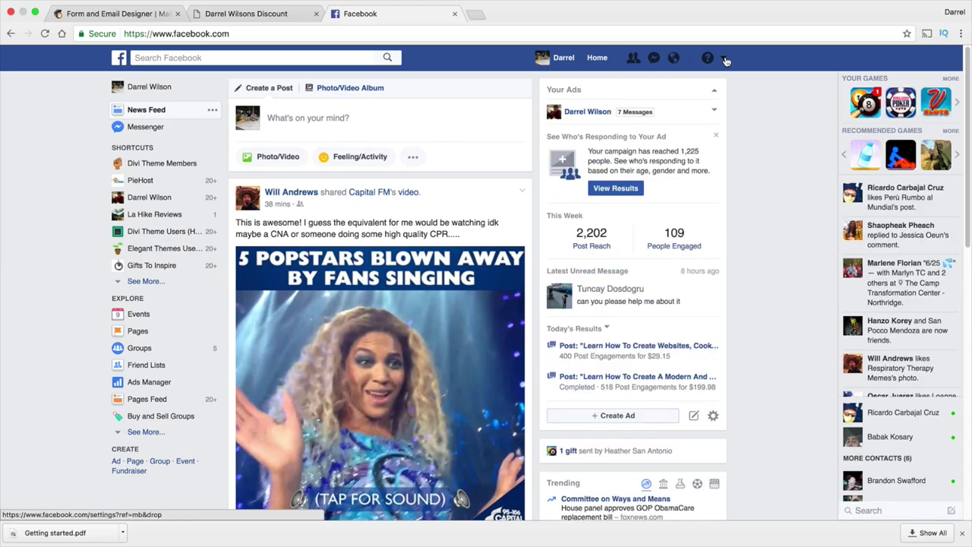
left_click(723, 58)
left_click(650, 97)
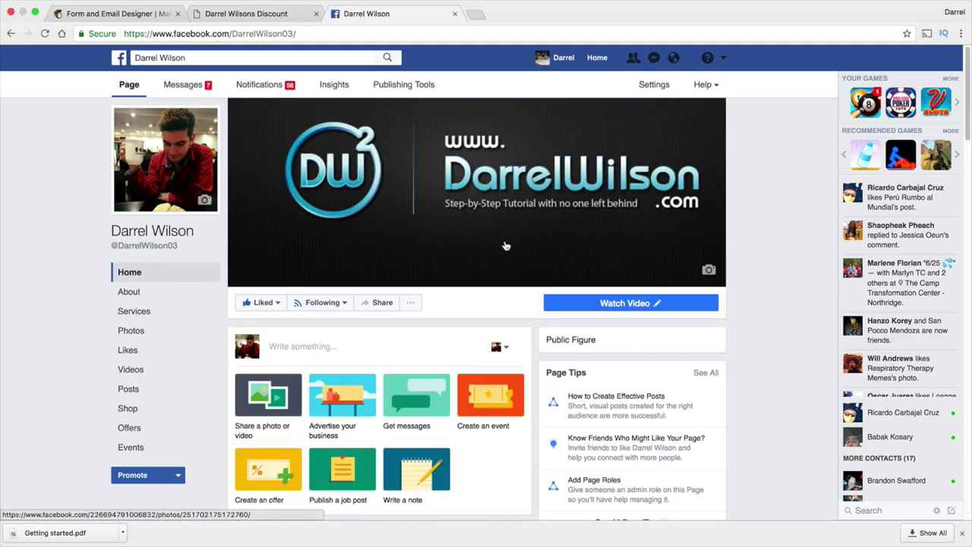
scroll(493, 250, "down", 1)
left_click(306, 317)
right_click(306, 319)
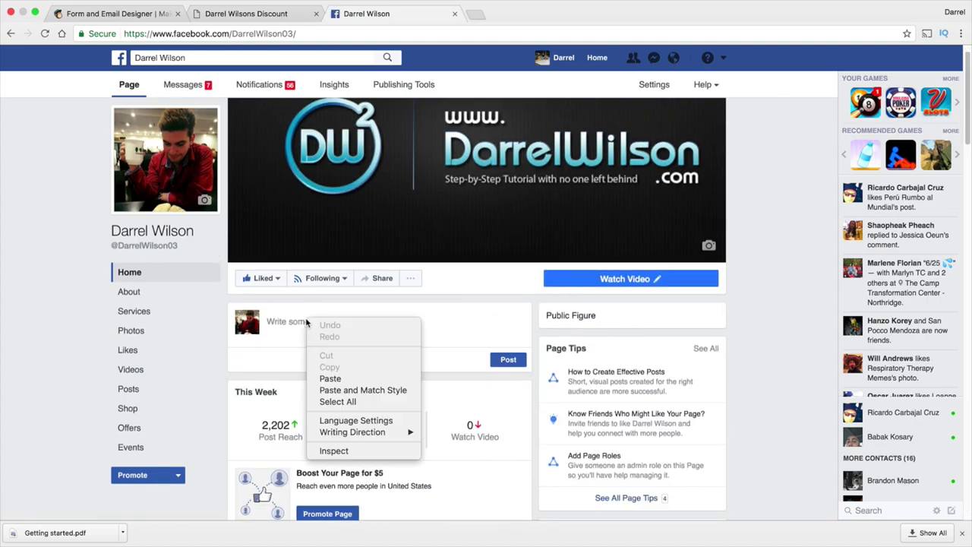
left_click(328, 378)
scroll(83, 321, "down", 4)
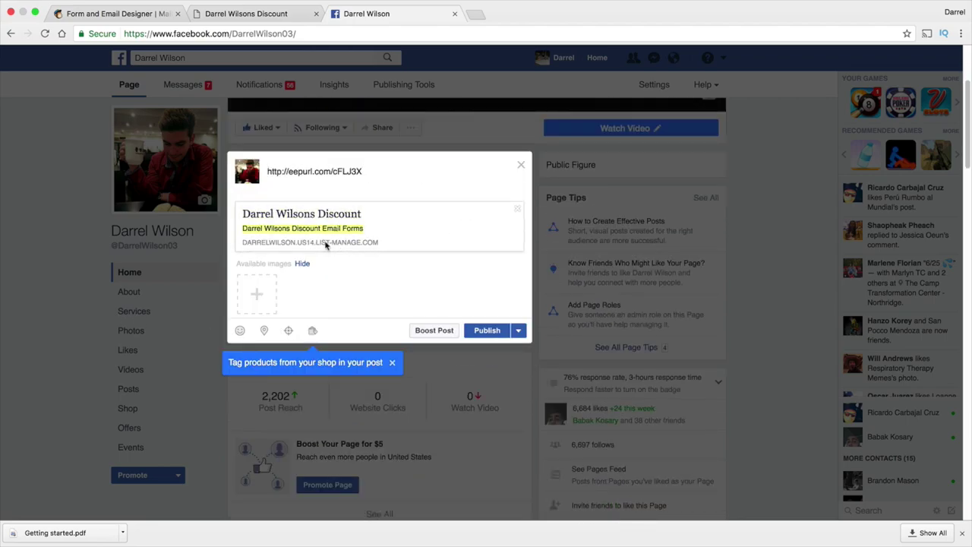
- Compare it with the live form, then discard the unpublished post and close the Facebook tab
left_click(232, 15)
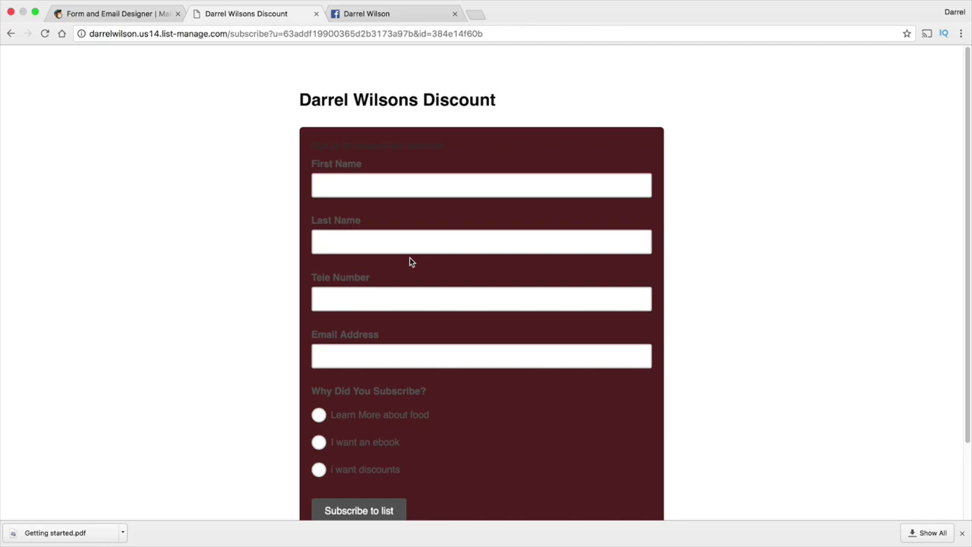
left_click(340, 14)
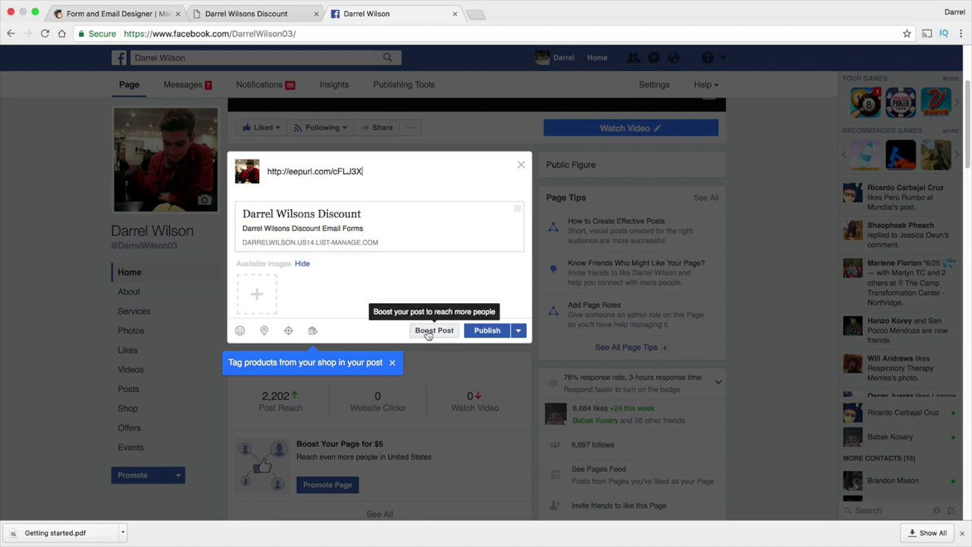
left_click(961, 533)
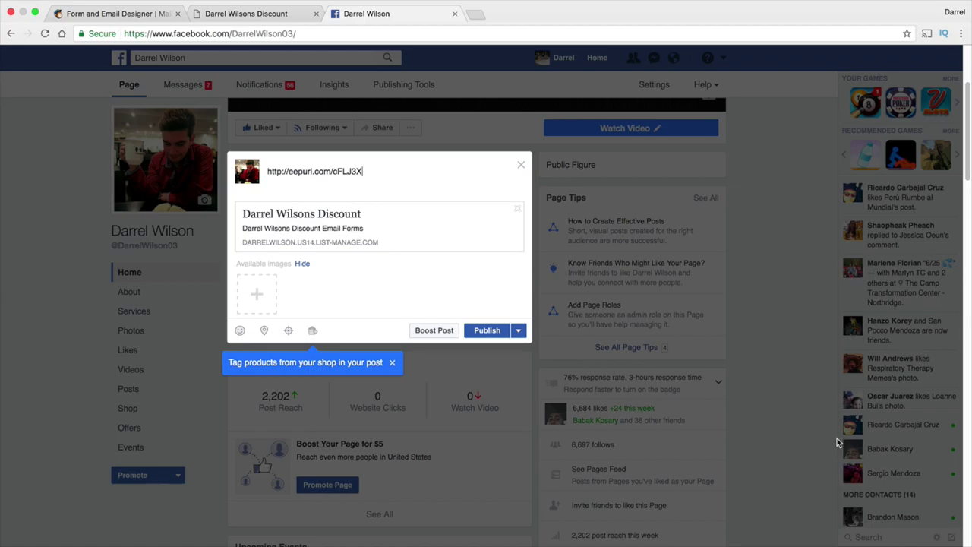
left_click(521, 165)
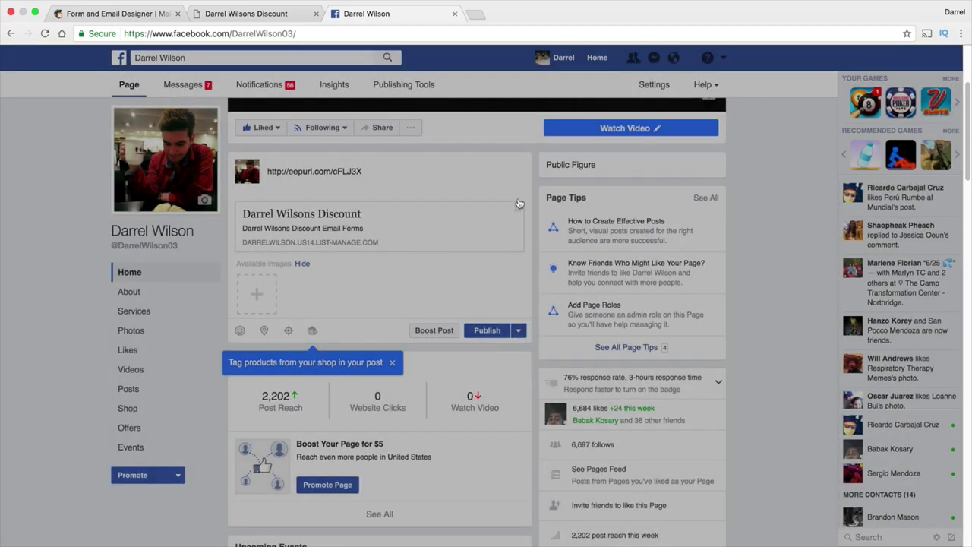
left_click(644, 255)
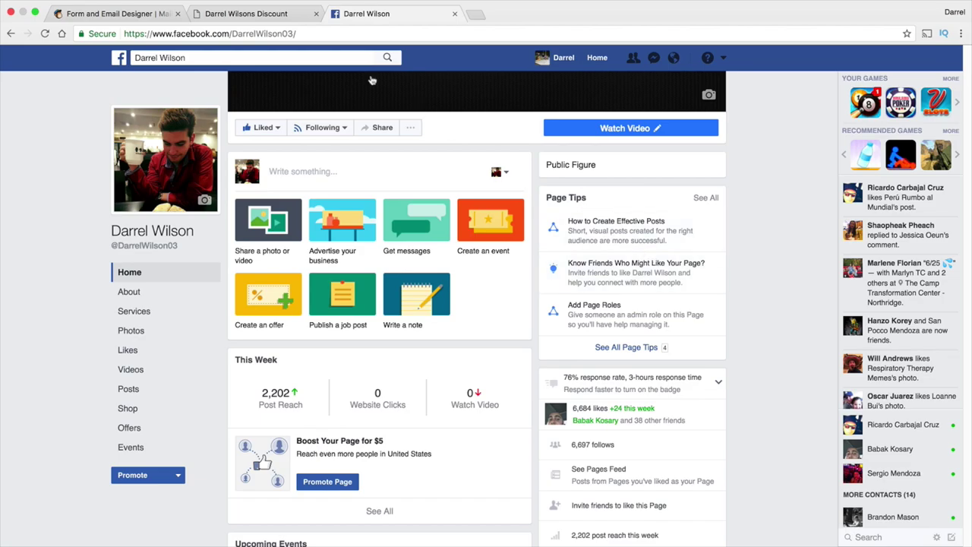
left_click(455, 14)
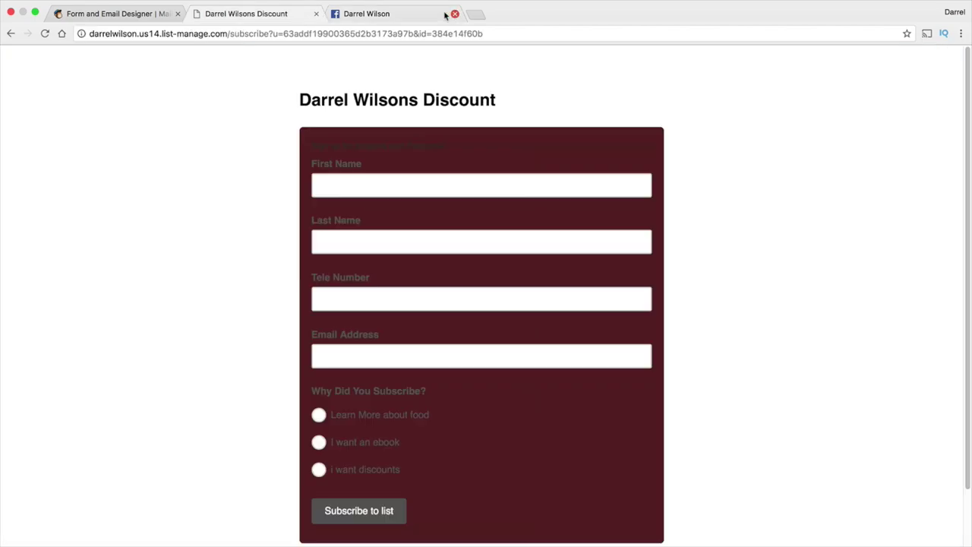
- Close the live form tab and open the Confirmation thank you page in the Design it view
left_click(316, 14)
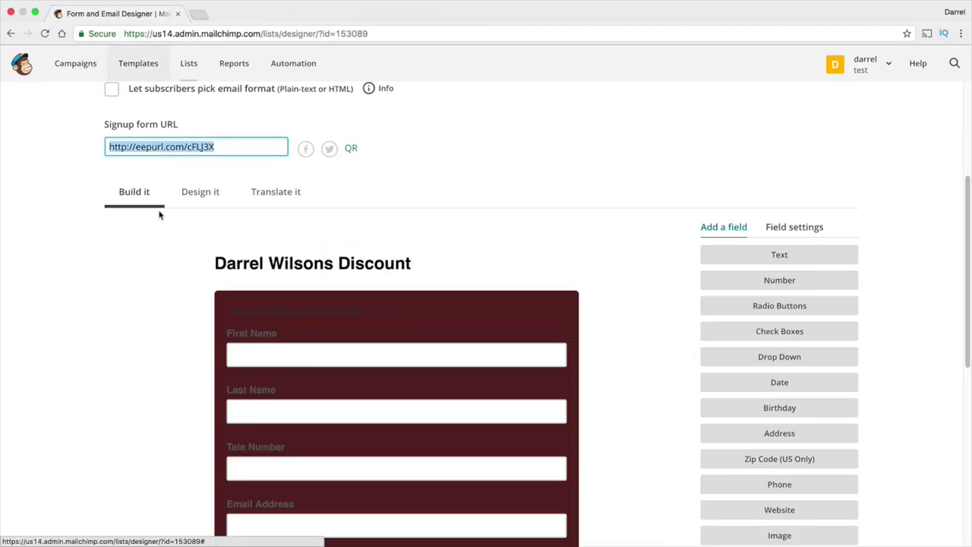
scroll(163, 217, "up", 3)
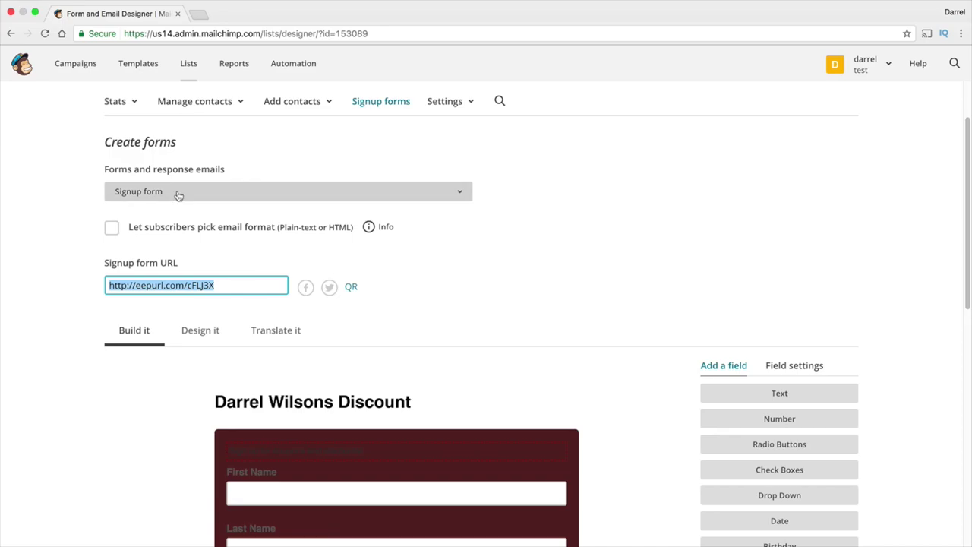
left_click(239, 193)
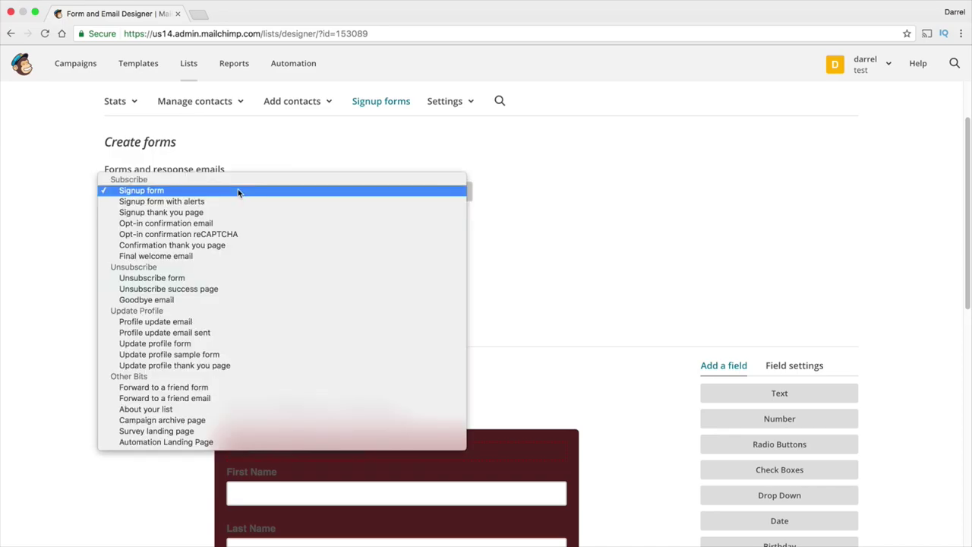
left_click(235, 245)
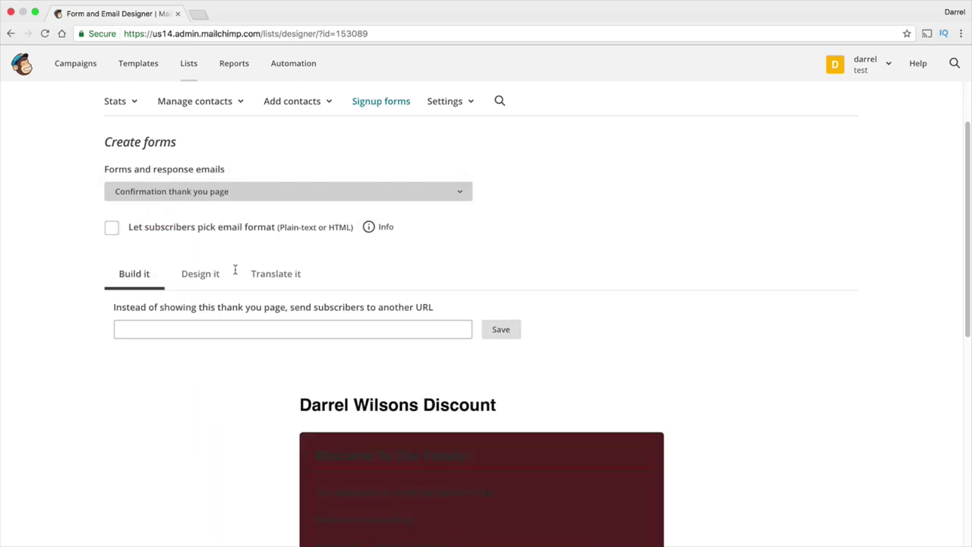
scroll(234, 268, "down", 1)
scroll(228, 264, "down", 4)
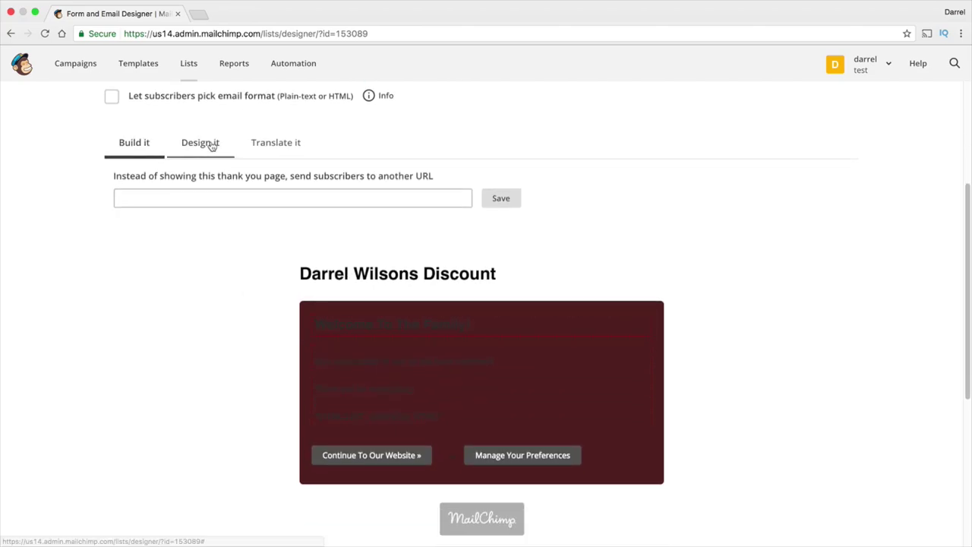
left_click(202, 142)
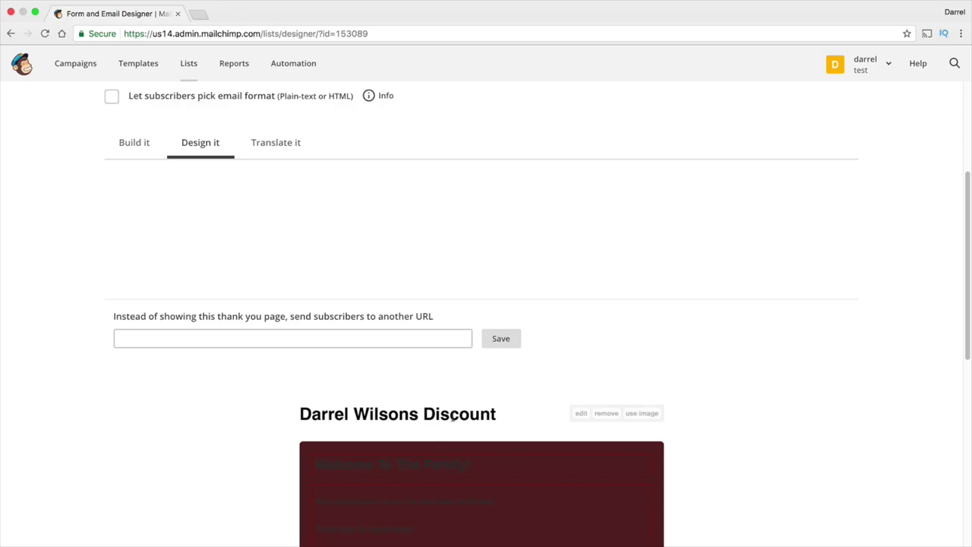
scroll(425, 402, "down", 2)
scroll(425, 401, "down", 6)
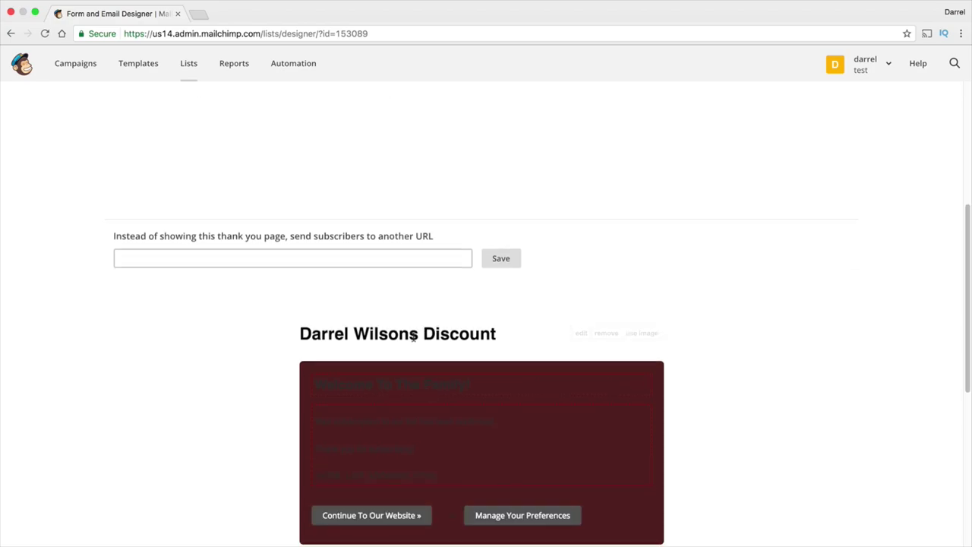
- Make the 'Welcome To The Family!' heading text white and save the block
left_click(452, 278)
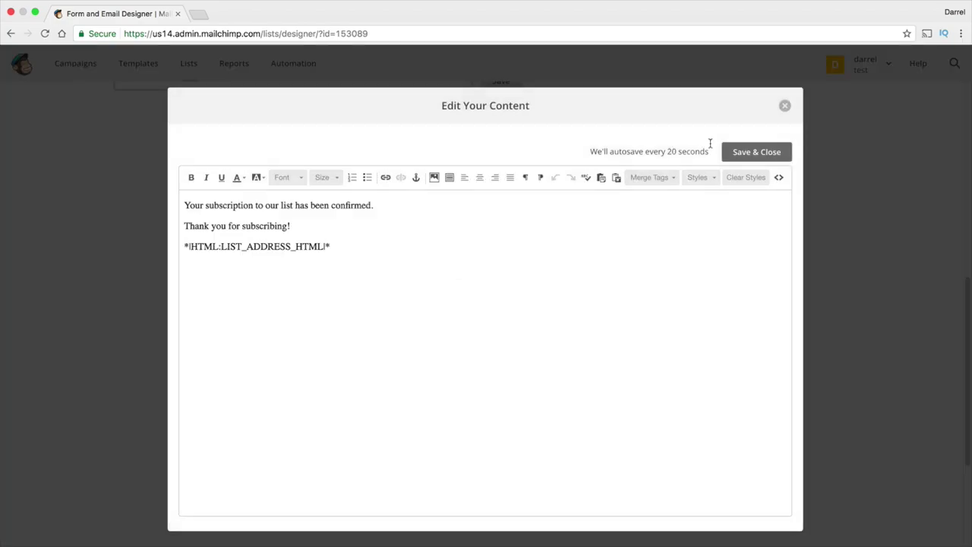
left_click(785, 106)
scroll(532, 319, "up", 5)
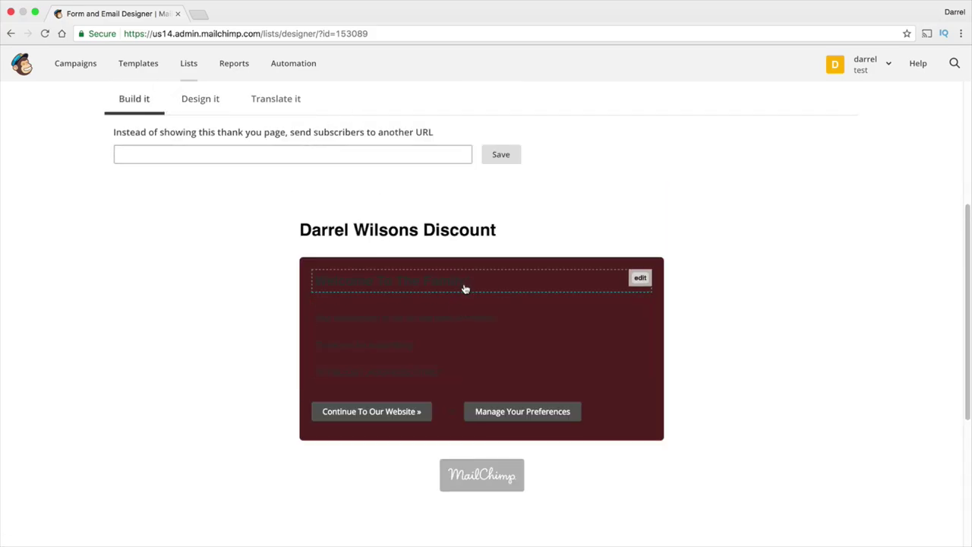
left_click(466, 289)
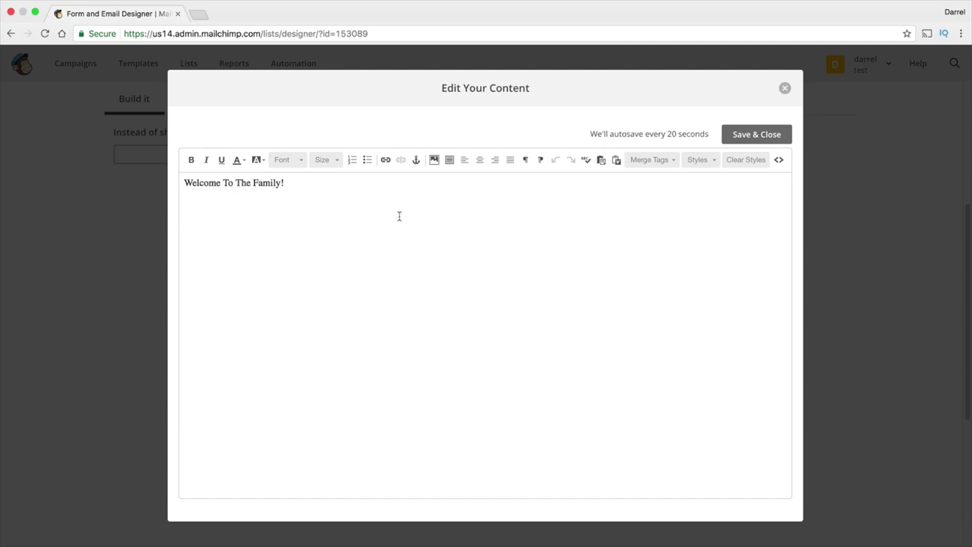
left_click_drag(290, 182, 148, 181)
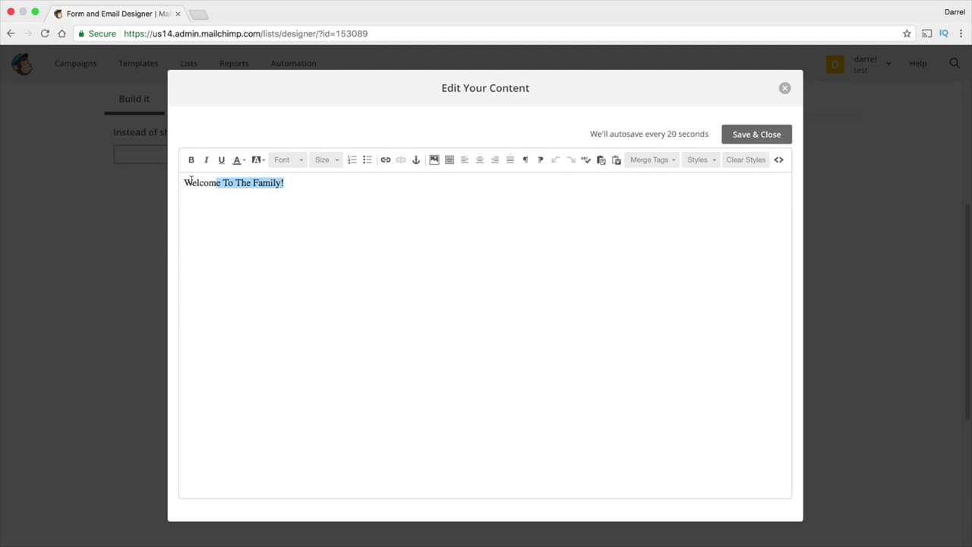
left_click(244, 162)
left_click(318, 229)
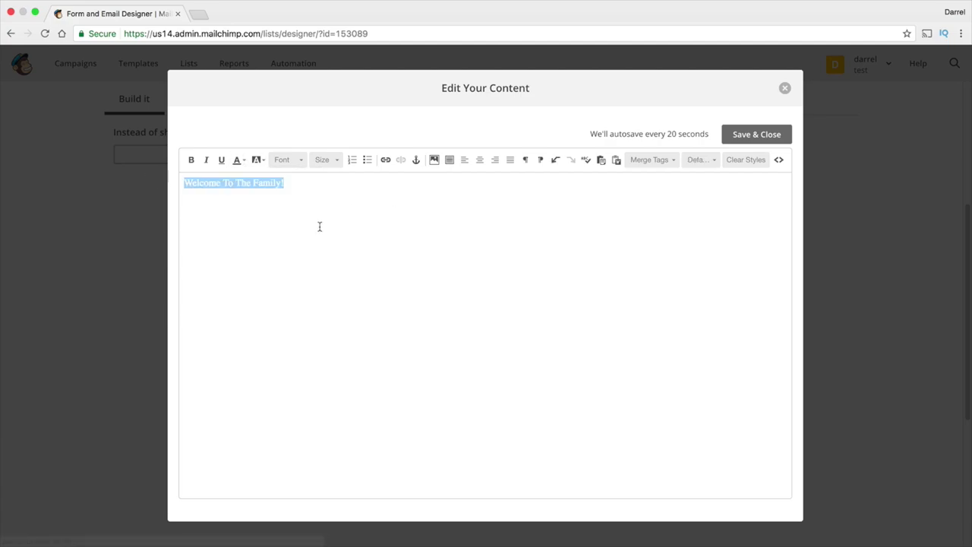
left_click(301, 210)
left_click(757, 135)
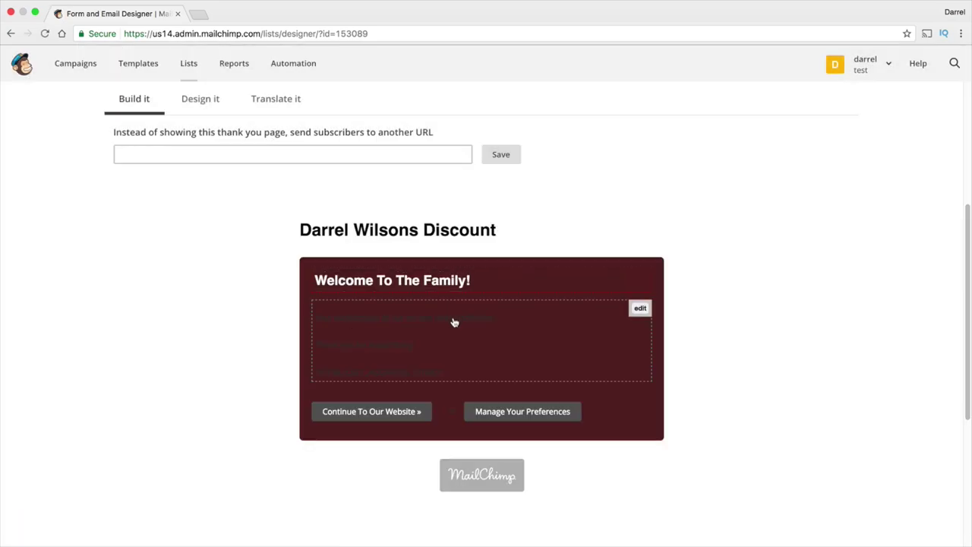
- Add the line 'Click here for your free ebook' below the confirmation sentence
left_click(454, 322)
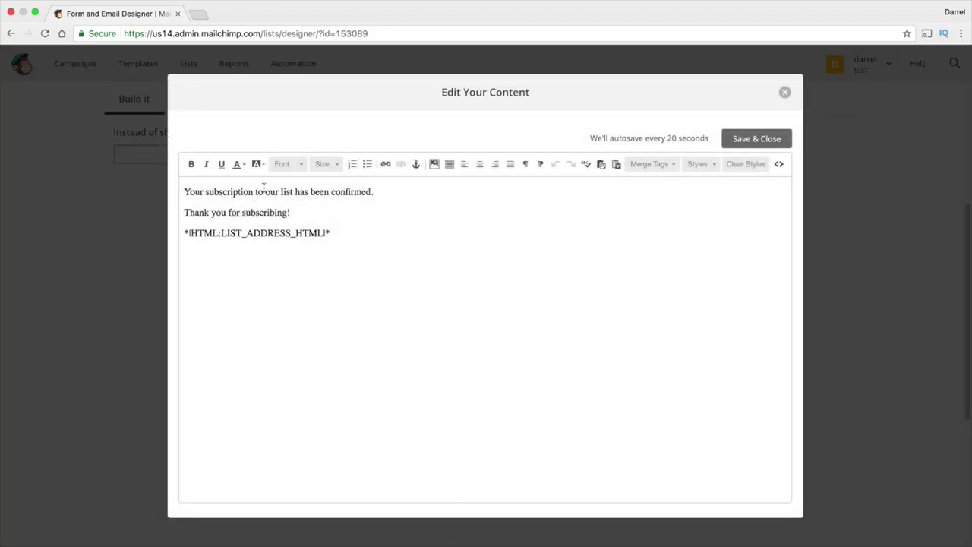
left_click(390, 187)
key("Return")
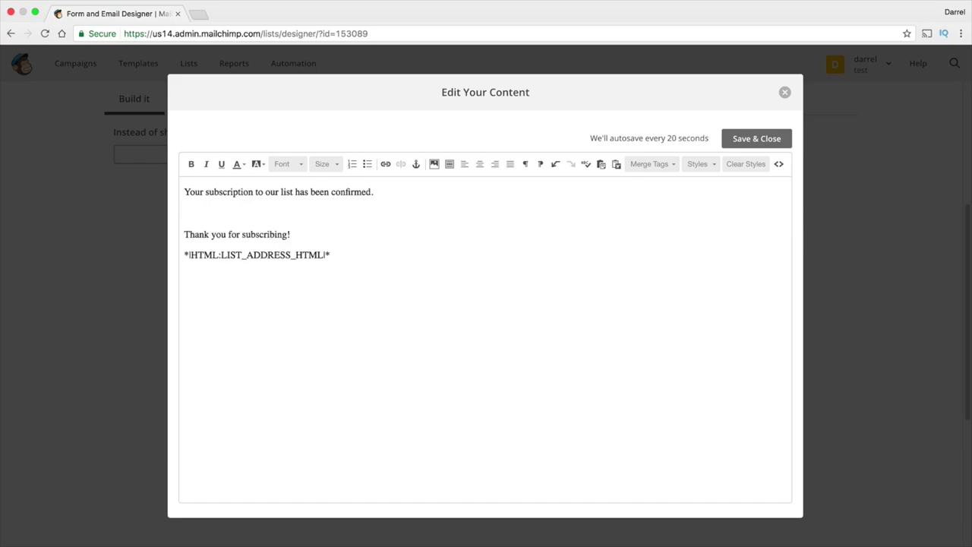
type("Click here for your")
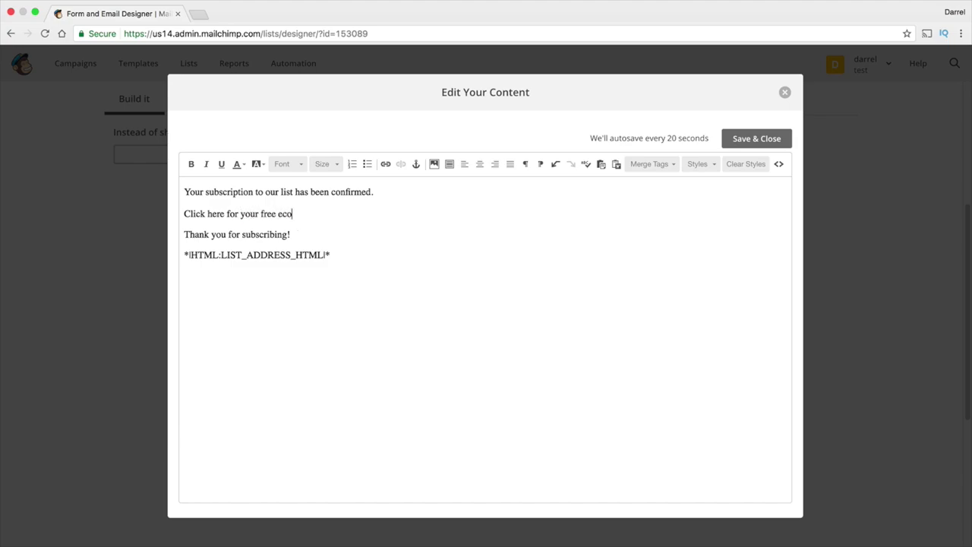
type(" free ebook")
- Search for Google Drive in a new tab and open the Getting started PDF
left_click(199, 13)
type("googl")
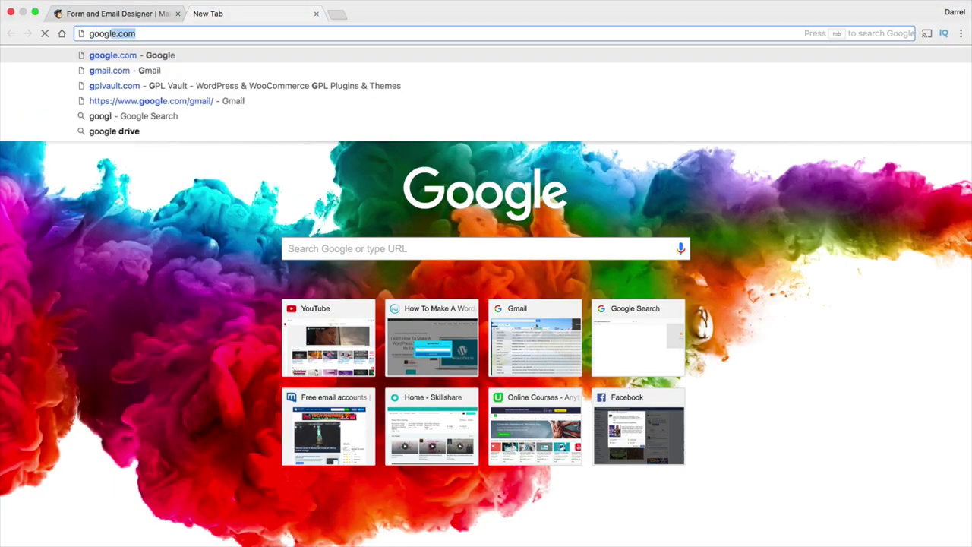
type("e drive")
key("Return")
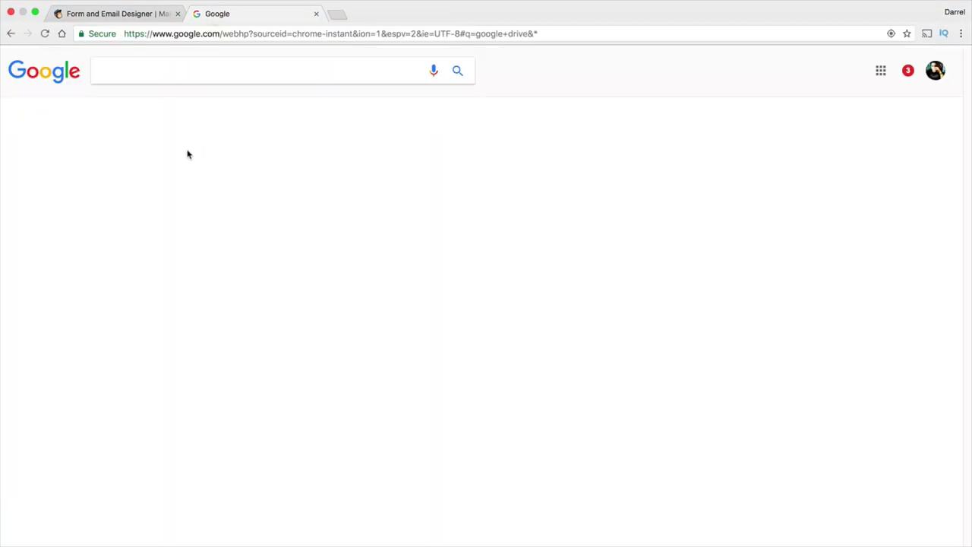
left_click(205, 160)
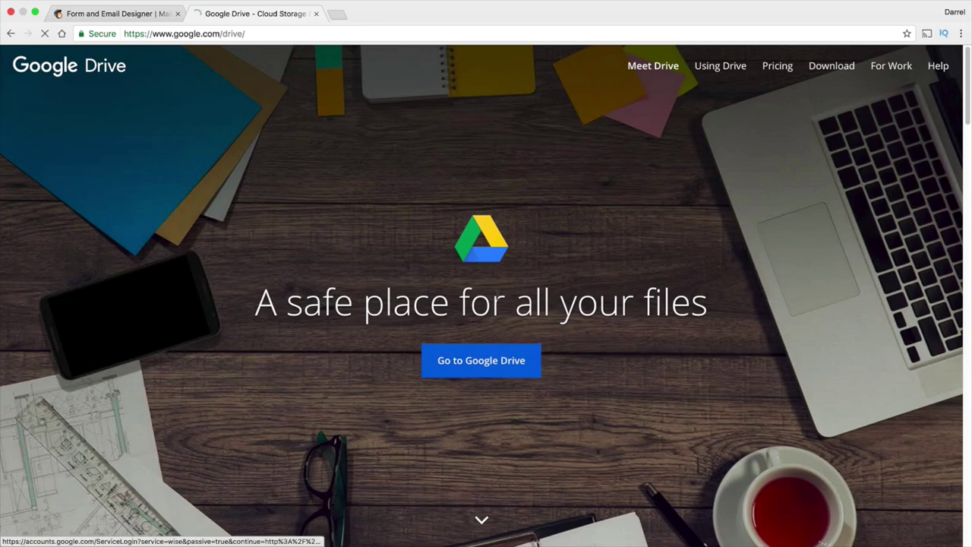
left_click(456, 356)
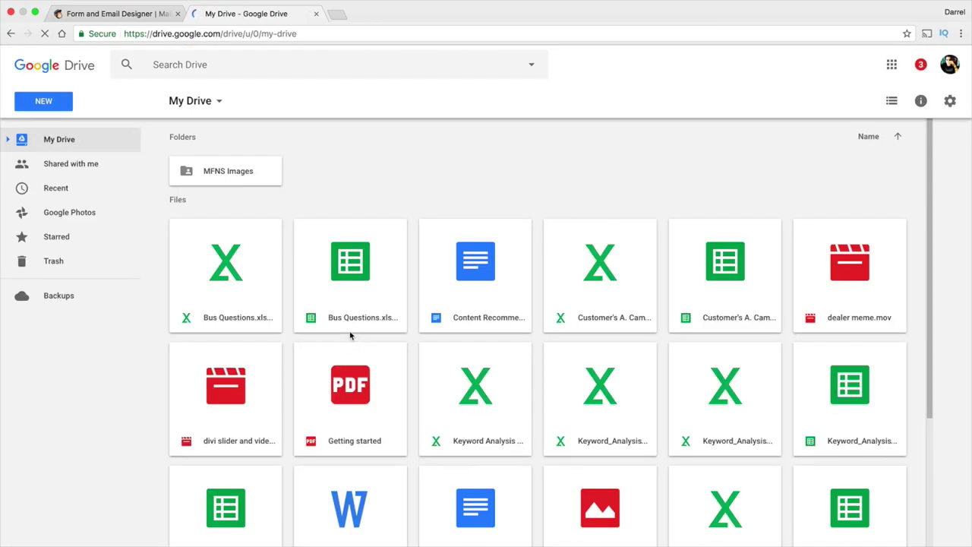
scroll(471, 349, "down", 1)
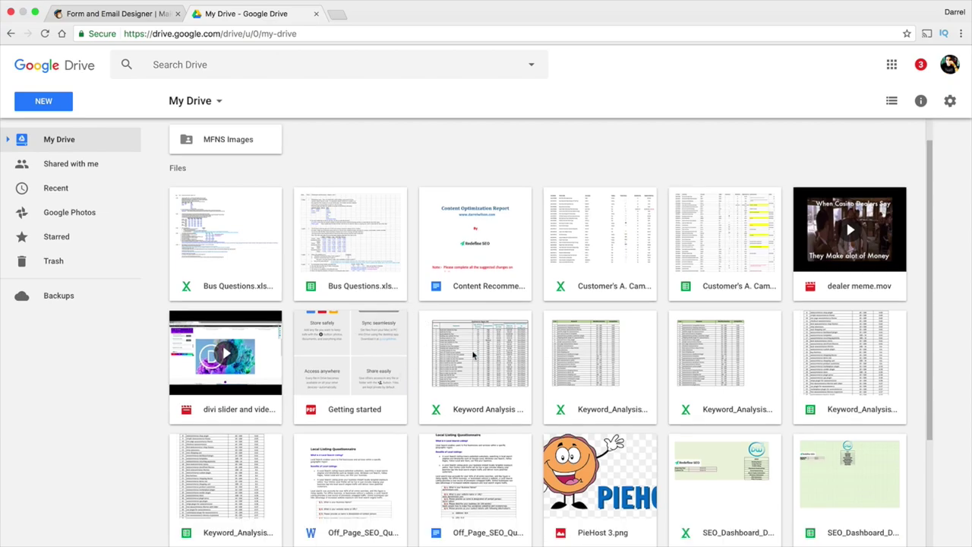
left_click(357, 409)
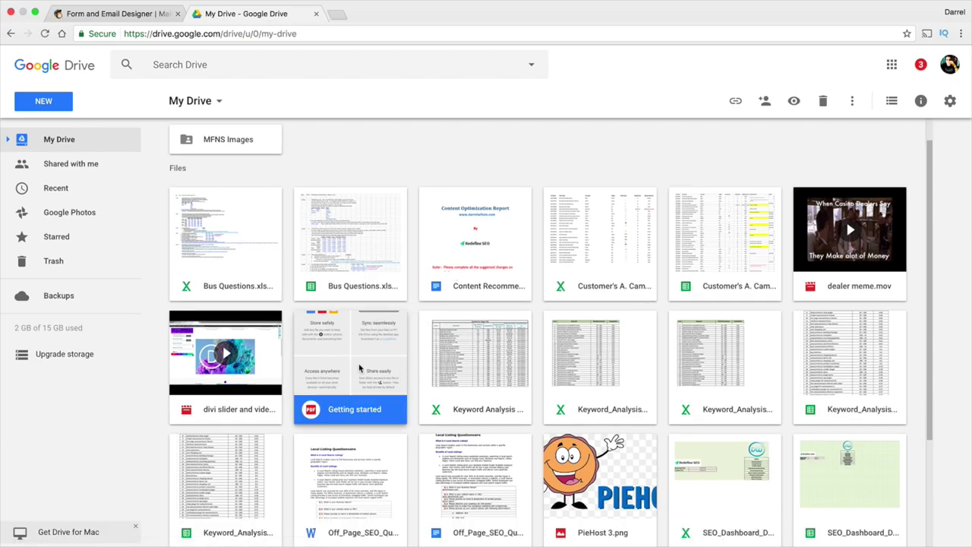
double_click(360, 367)
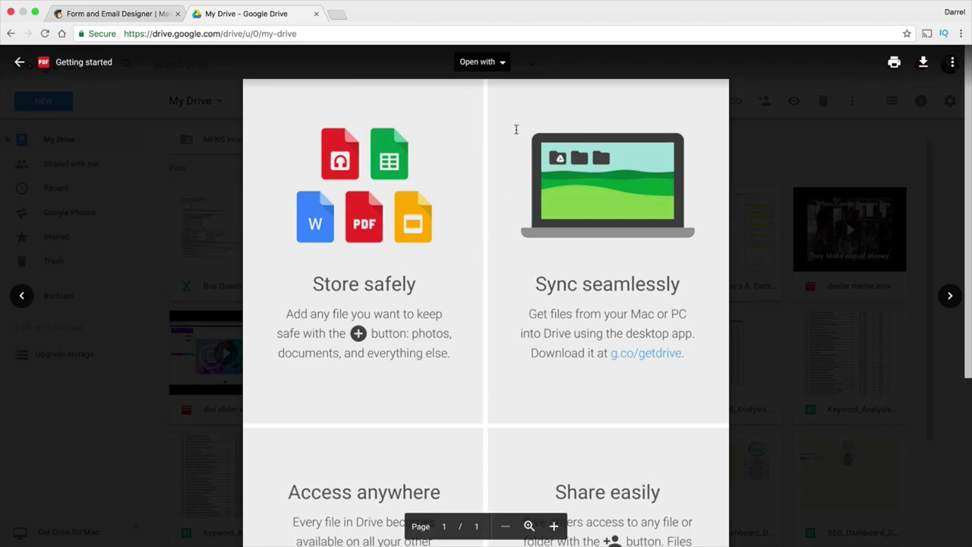
- Change the PDF's sharing to 'Anyone with the link' and copy its share link
left_click(952, 63)
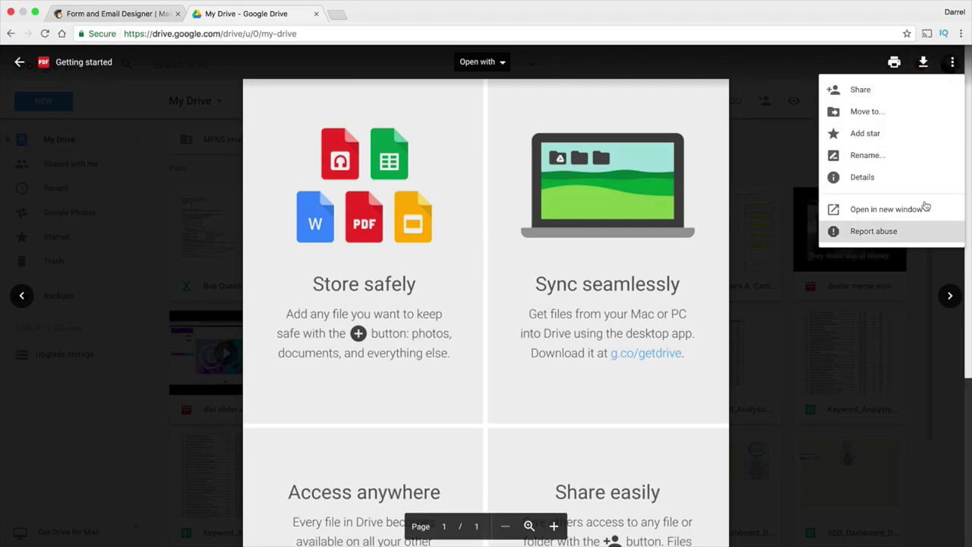
left_click(837, 90)
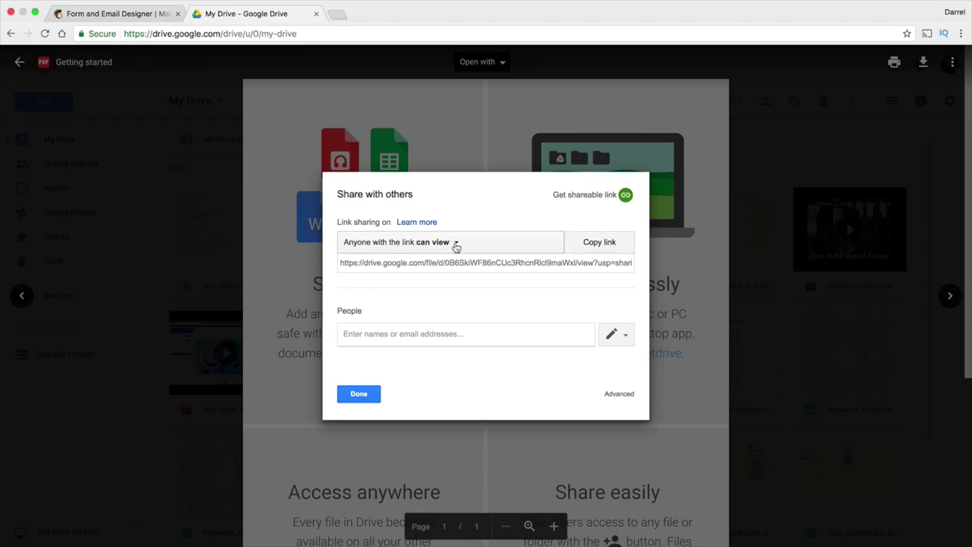
left_click(617, 394)
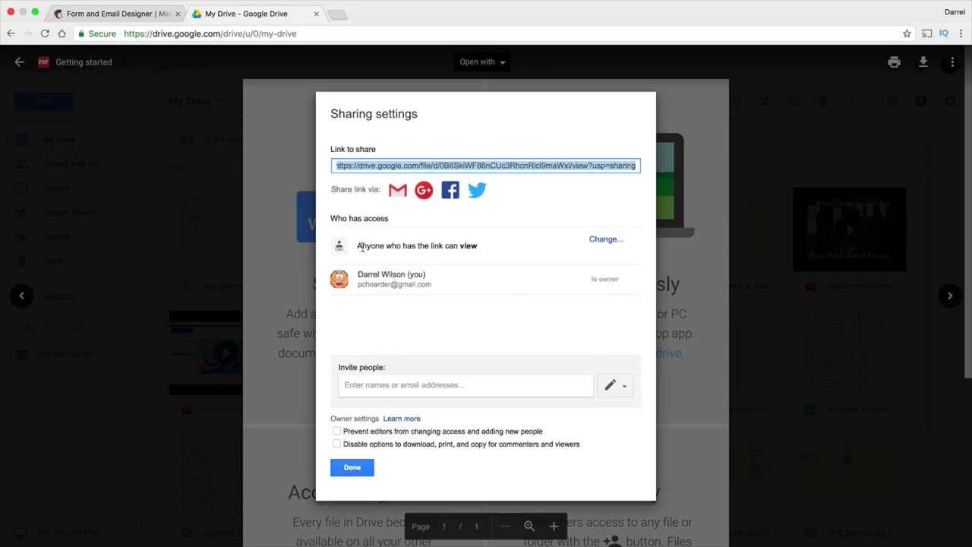
left_click_drag(361, 246, 579, 251)
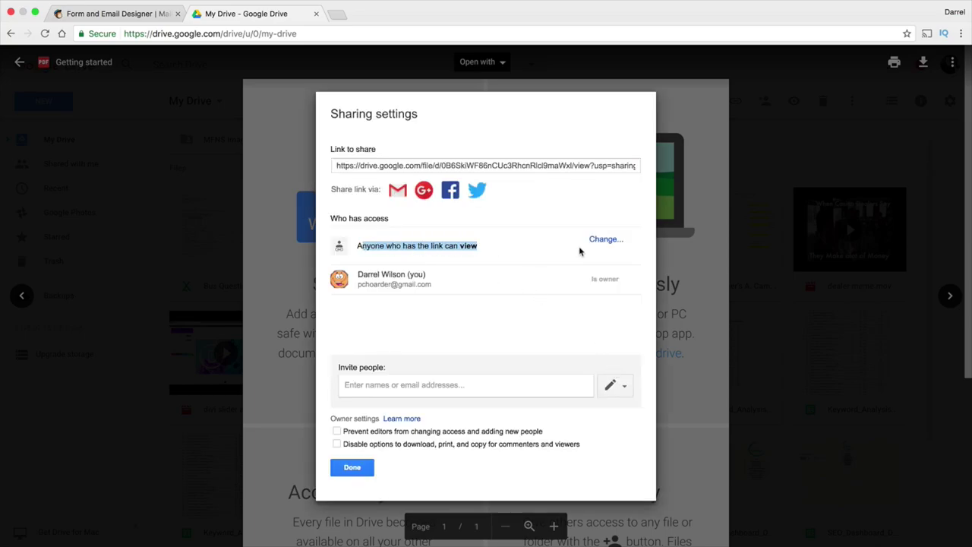
left_click(596, 240)
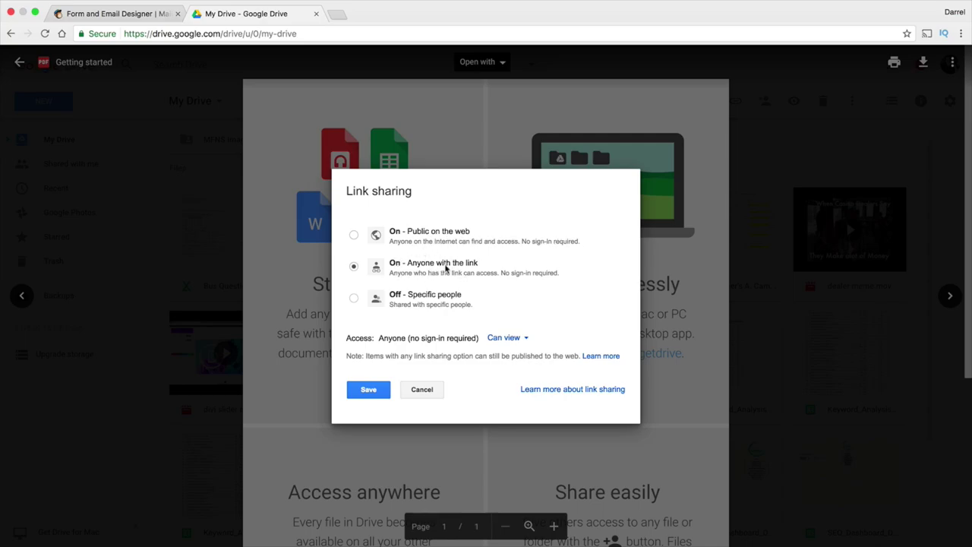
left_click(369, 389)
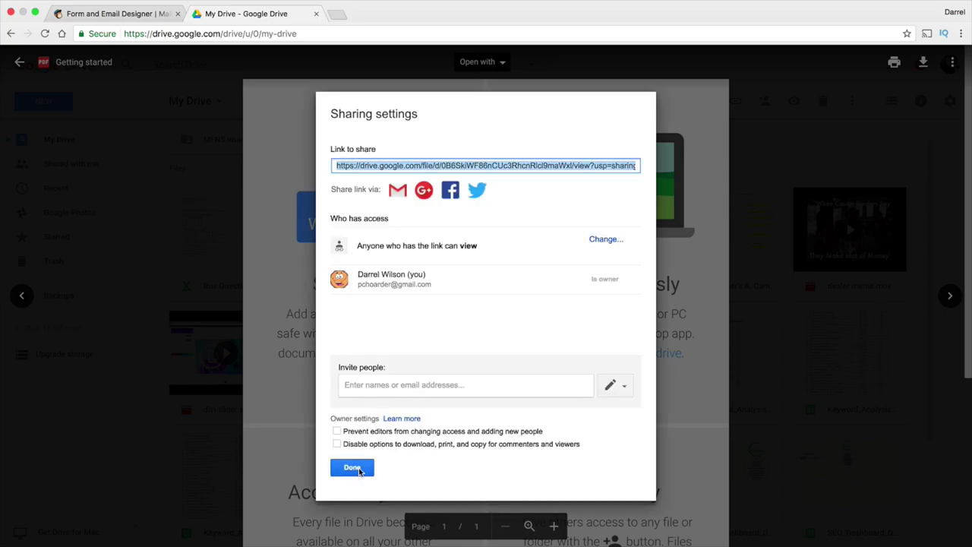
right_click(368, 165)
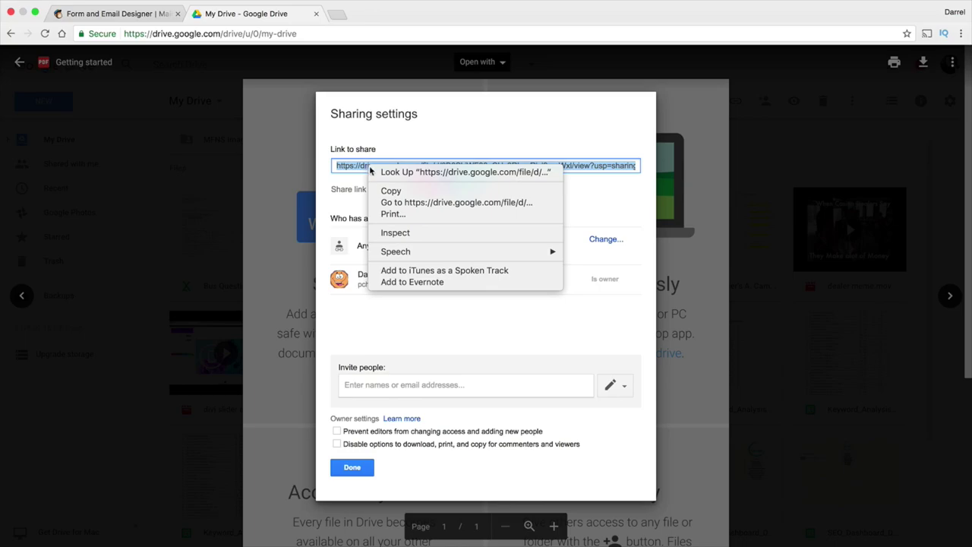
left_click(390, 191)
left_click(368, 463)
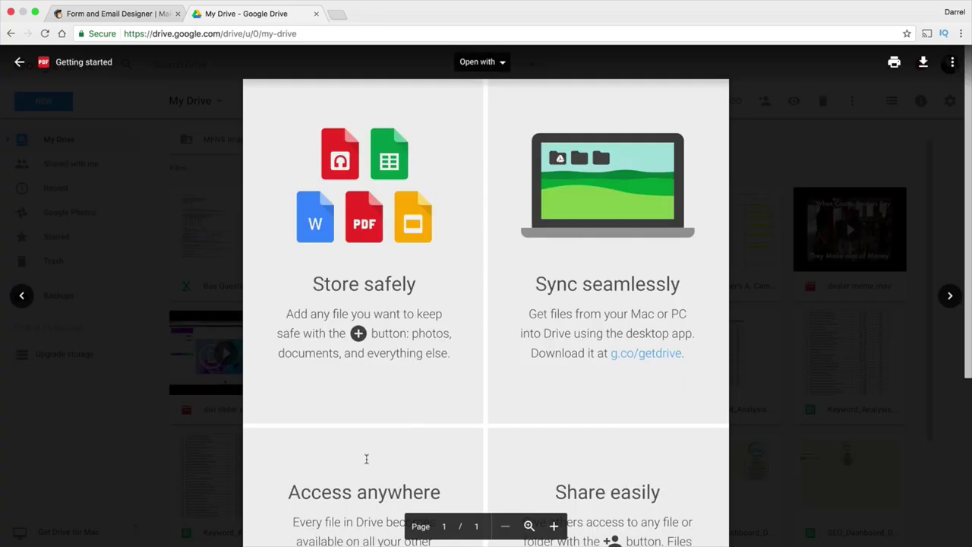
- Link the 'Click here for your free ebook' line to the pasted Google Drive share URL as a web address
key("Escape")
left_click(135, 14)
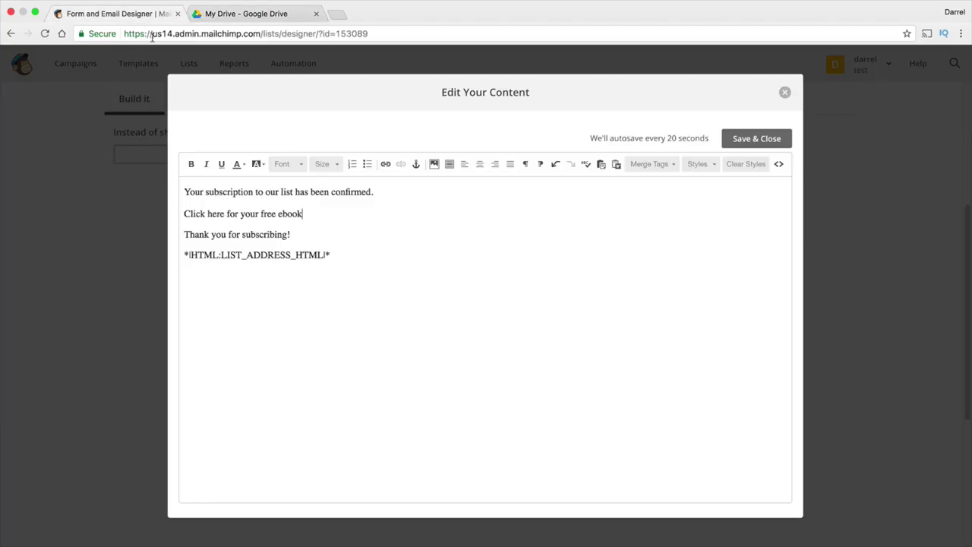
left_click(307, 214)
left_click_drag(304, 214, 180, 214)
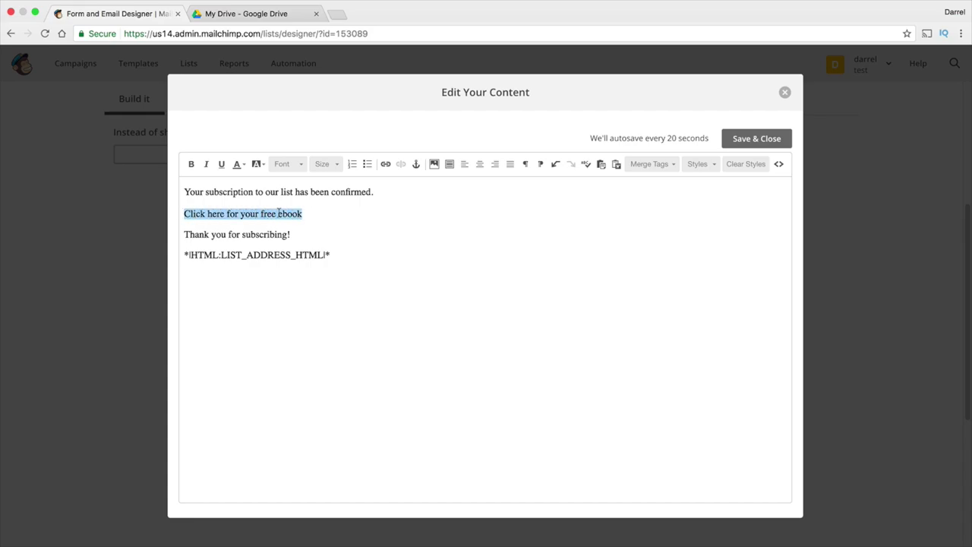
left_click(388, 165)
right_click(388, 319)
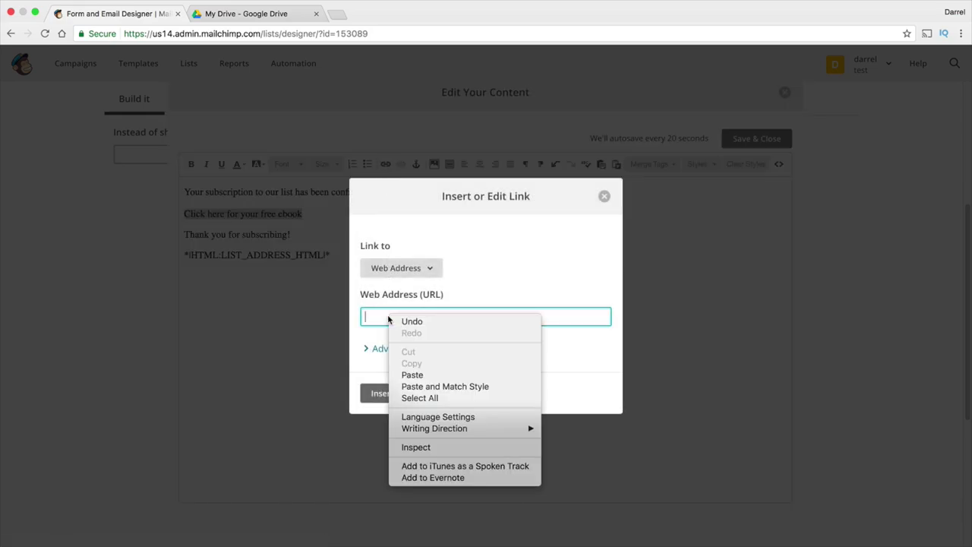
left_click(413, 375)
left_click(417, 271)
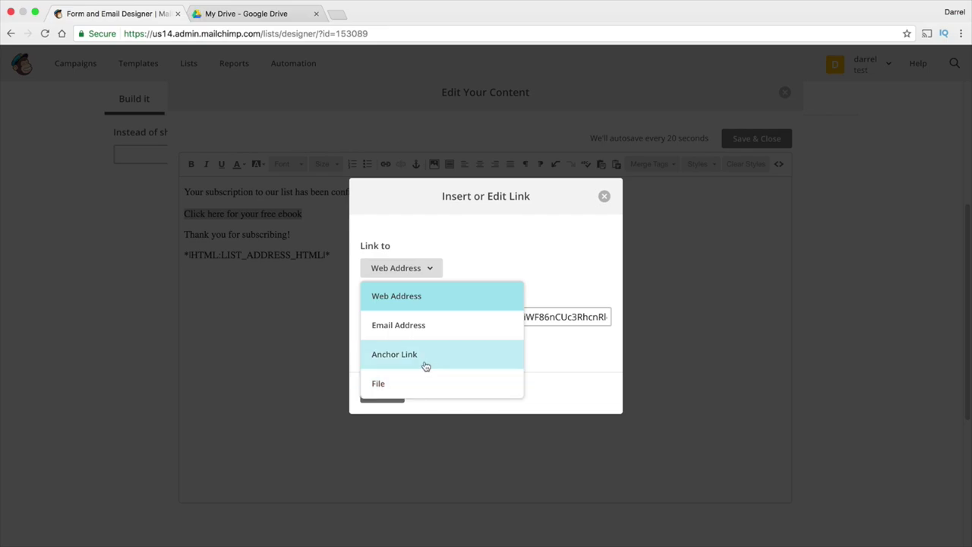
left_click(423, 303)
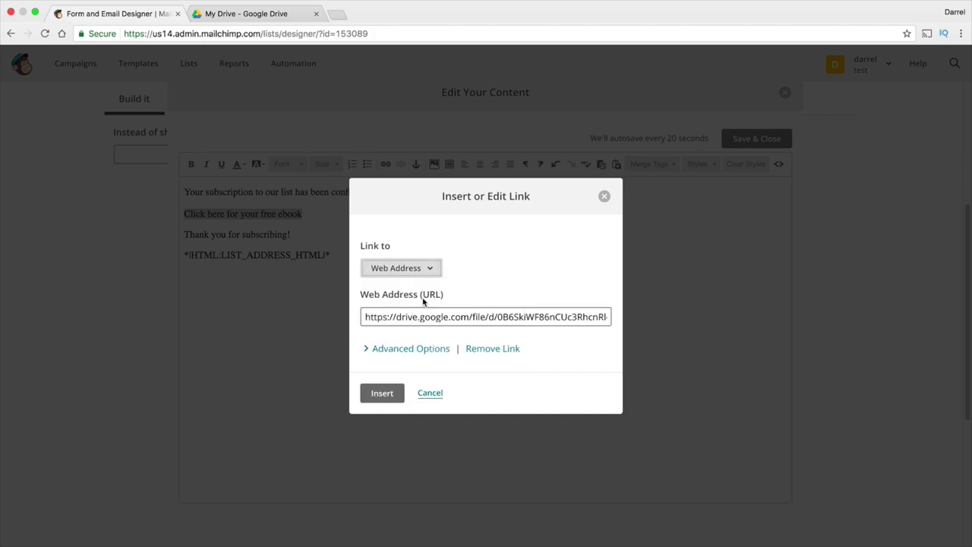
left_click(394, 397)
left_click(338, 213)
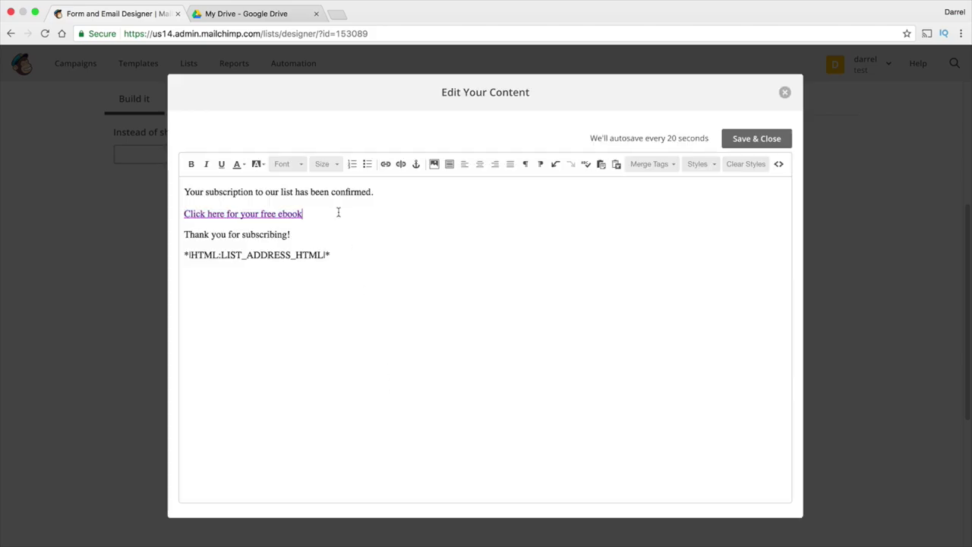
- Add a new line reading 'Click here for 10% discount coupon!' below the ebook link
key("Return")
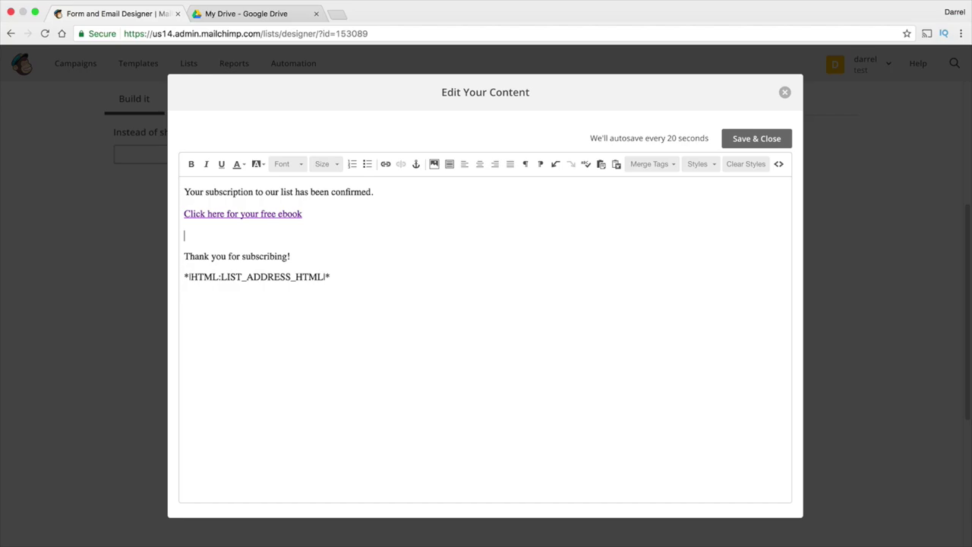
type("Click here")
key("BackSpace")
key("BackSpace")
key("BackSpace")
type("ere for 10% discount")
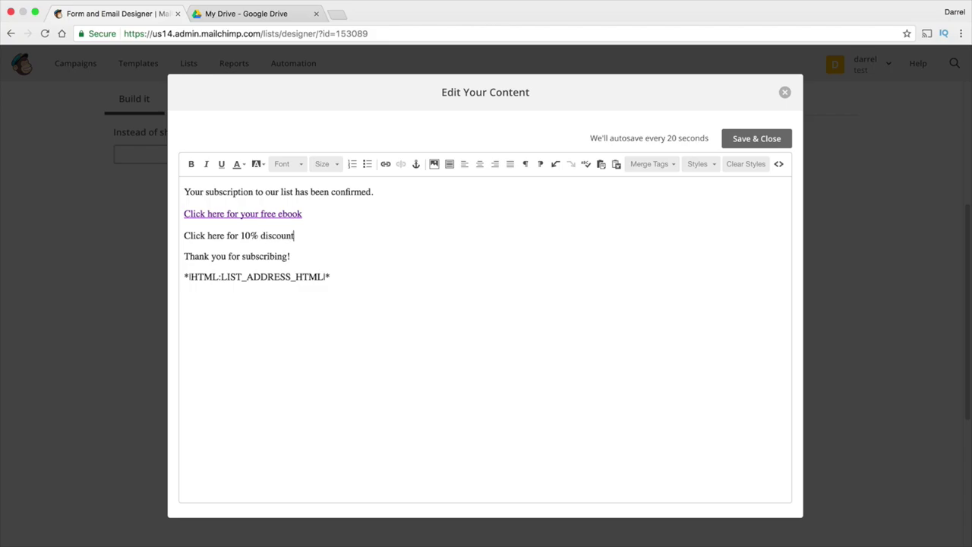
type(" coupon!")
- Link the coupon line to the Batman-1 file, then save and close the text editor
left_click_drag(339, 237, 176, 237)
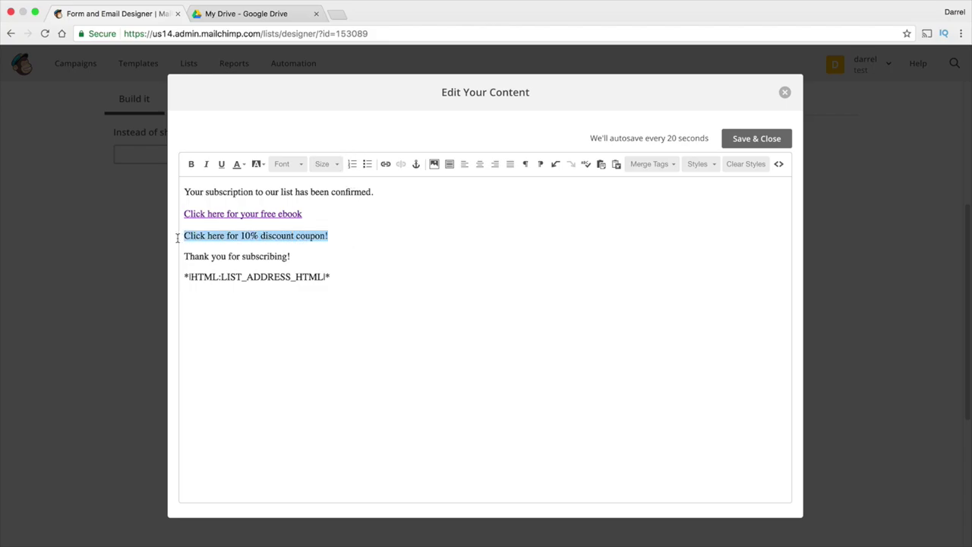
left_click(385, 164)
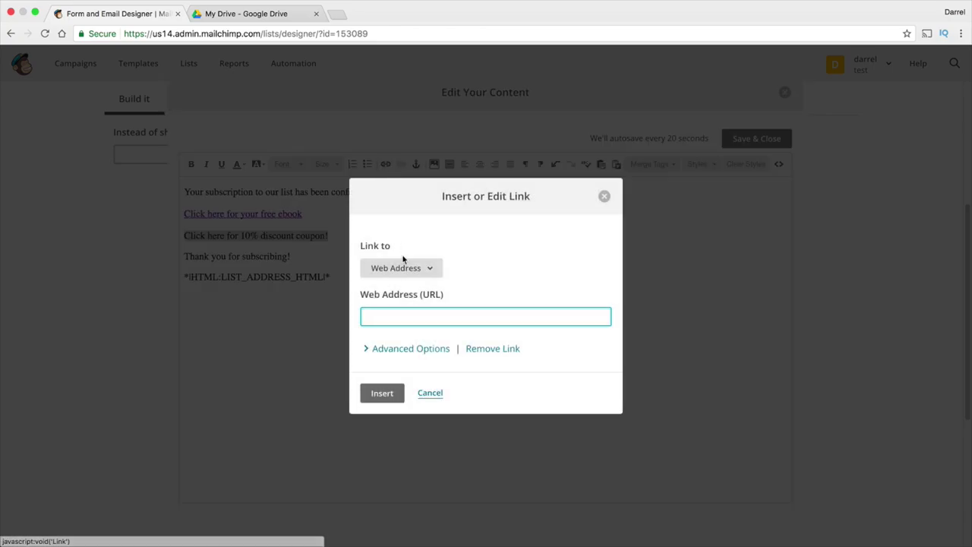
left_click(403, 270)
left_click(403, 383)
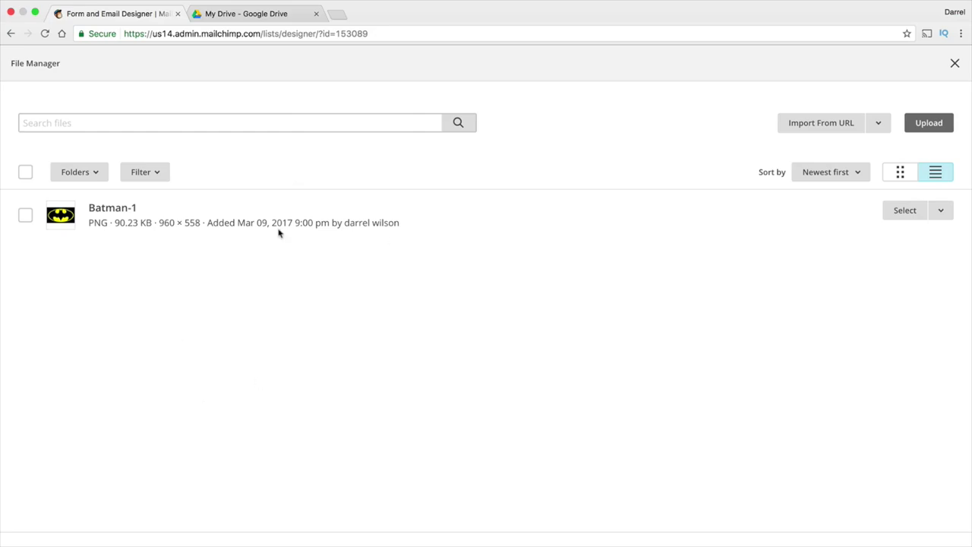
left_click(26, 216)
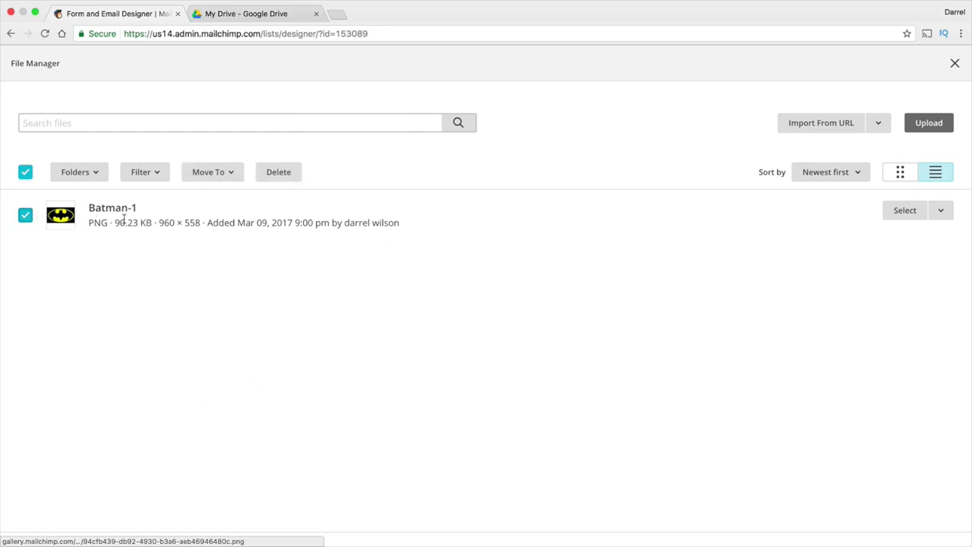
left_click(921, 123)
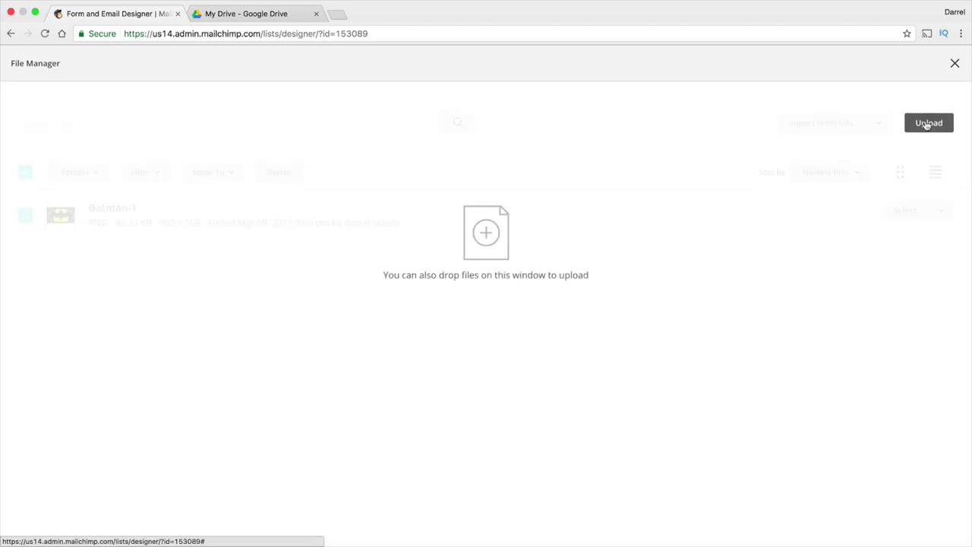
left_click(629, 255)
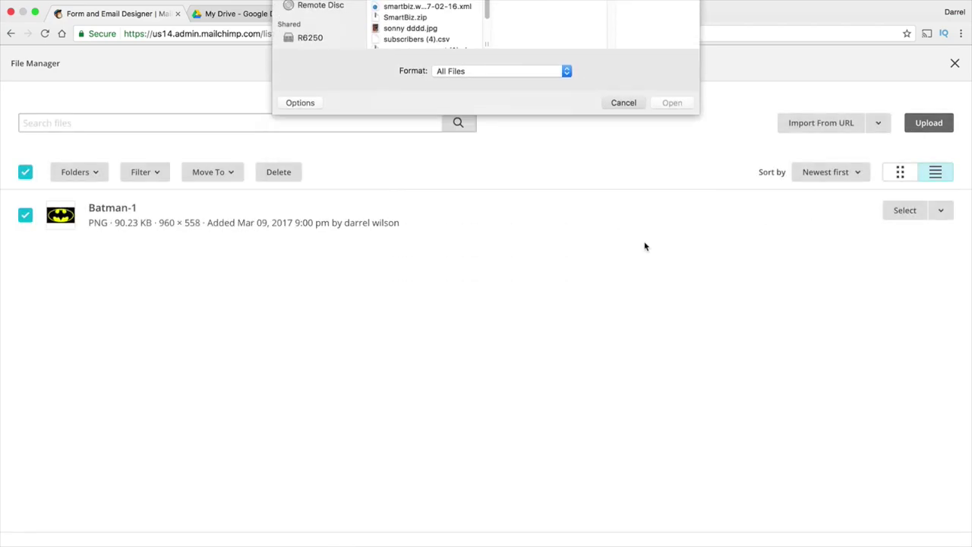
left_click(904, 219)
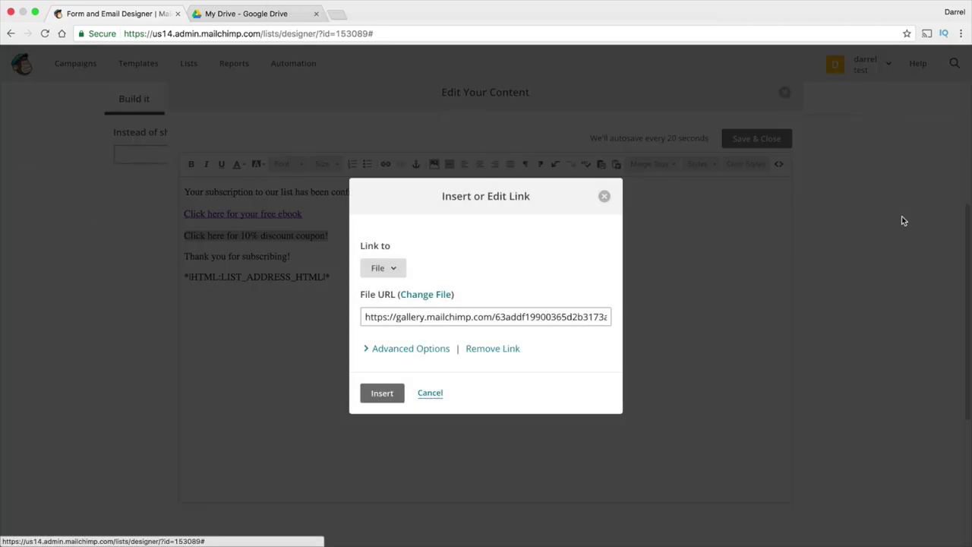
left_click(382, 394)
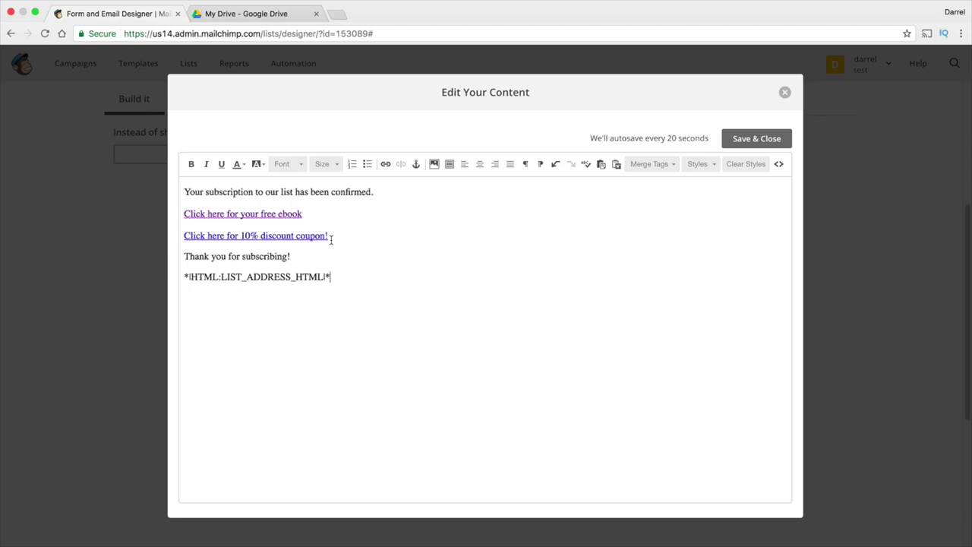
left_click(763, 145)
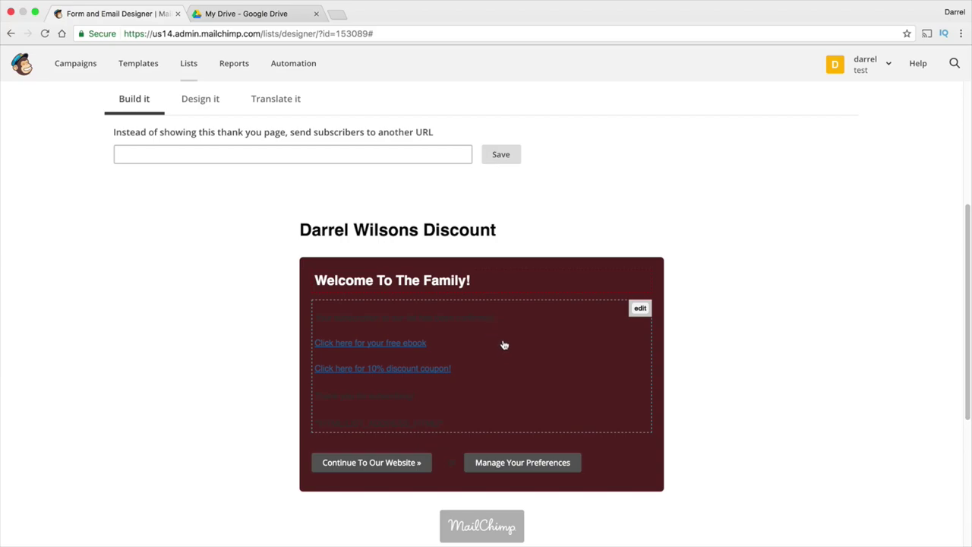
scroll(503, 349, "down", 1)
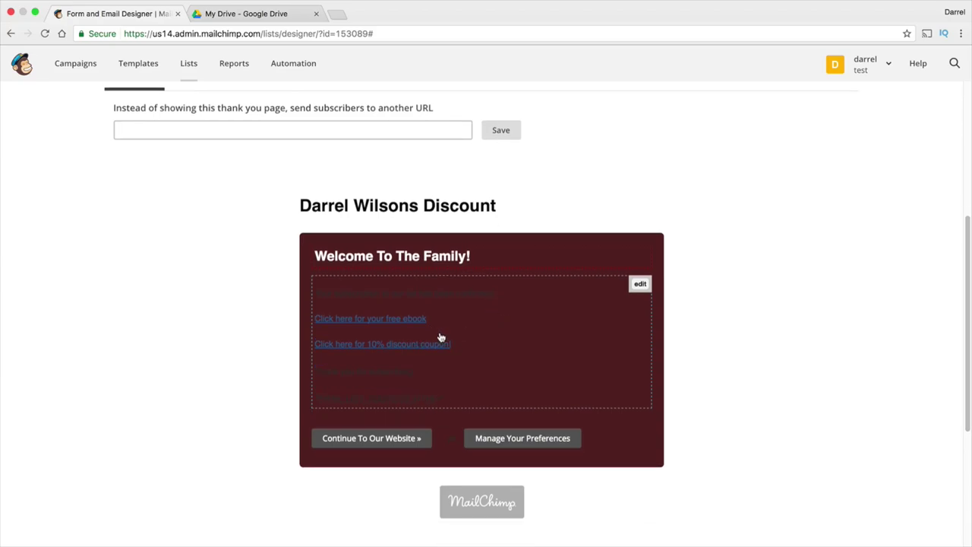
left_click(637, 285)
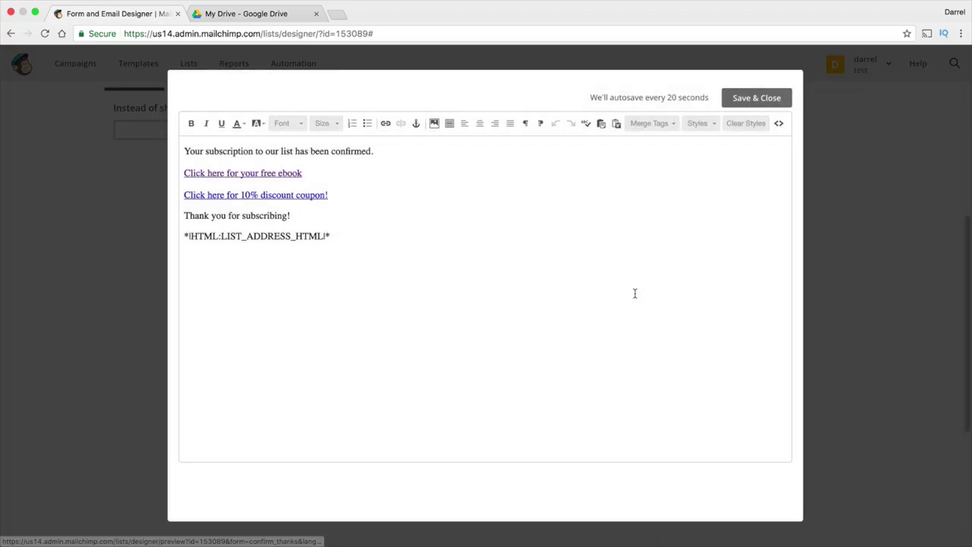
- Add an empty line below the coupon link and upload the portrait photo to the image library
left_click(445, 191)
key("Return")
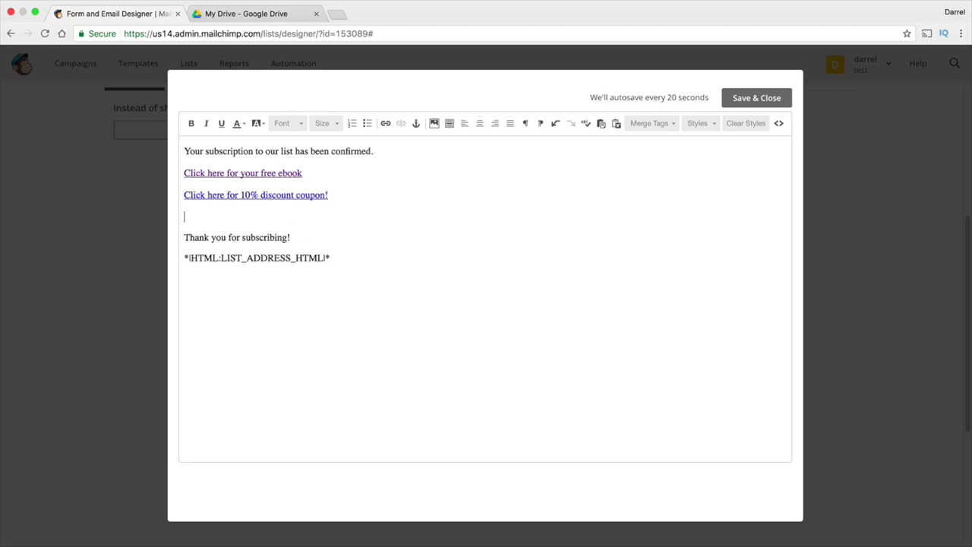
left_click(433, 125)
left_click(926, 125)
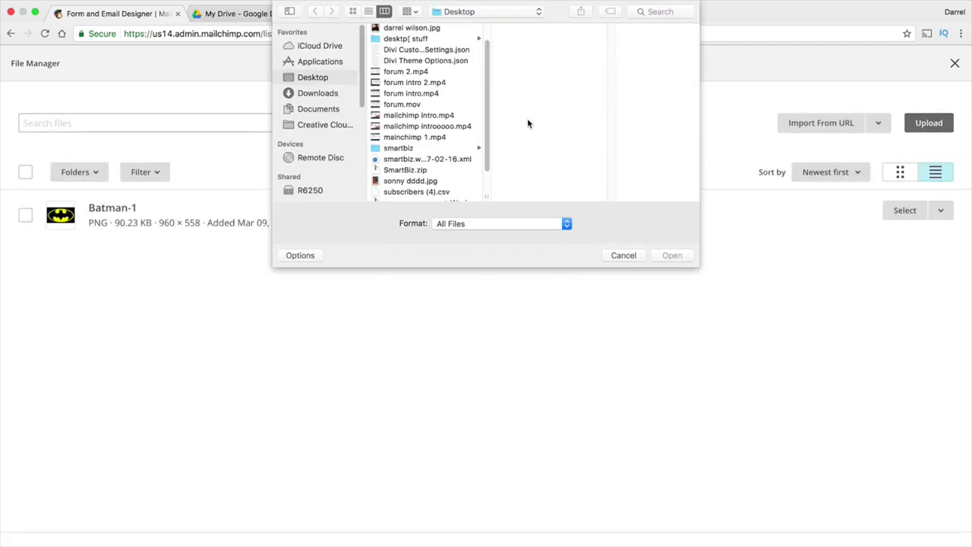
left_click(420, 29)
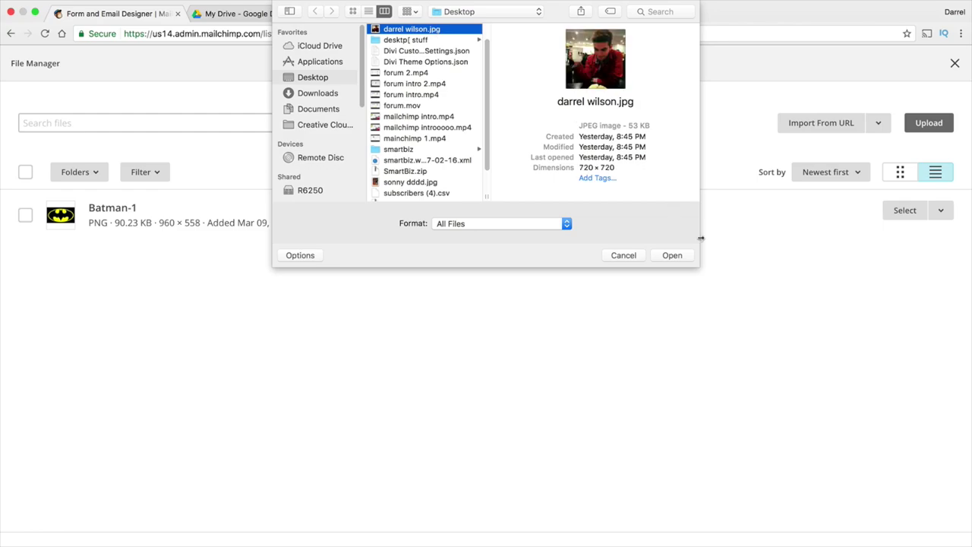
left_click(671, 258)
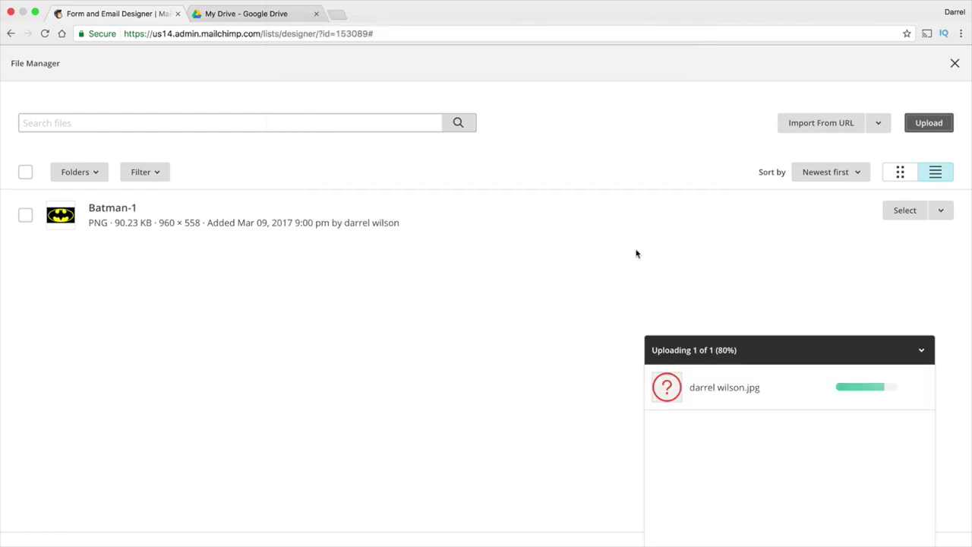
- Resize the photo to 250 wide, insert it, and save and close the content
left_click(94, 240)
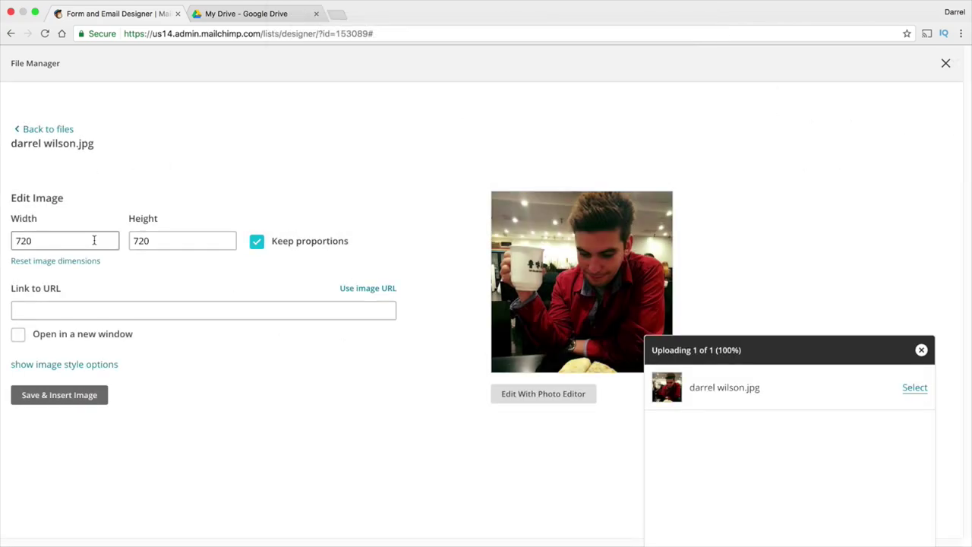
double_click(94, 240)
type("250")
key("Tab")
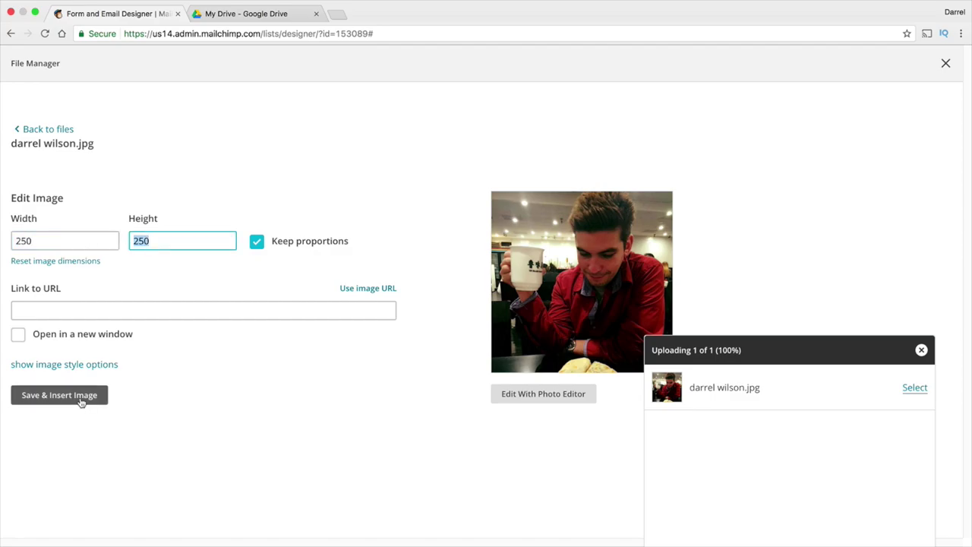
left_click(81, 396)
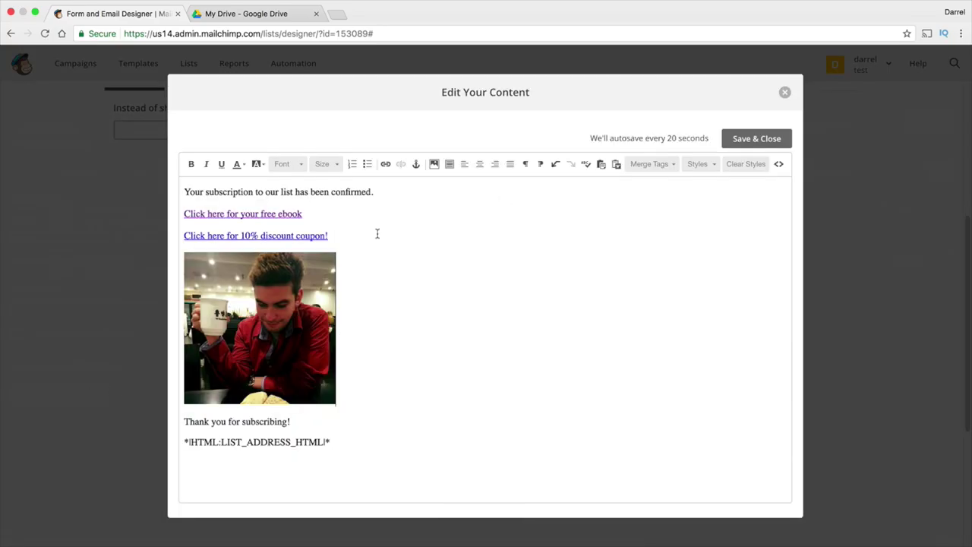
left_click(328, 209)
left_click_drag(329, 209, 189, 214)
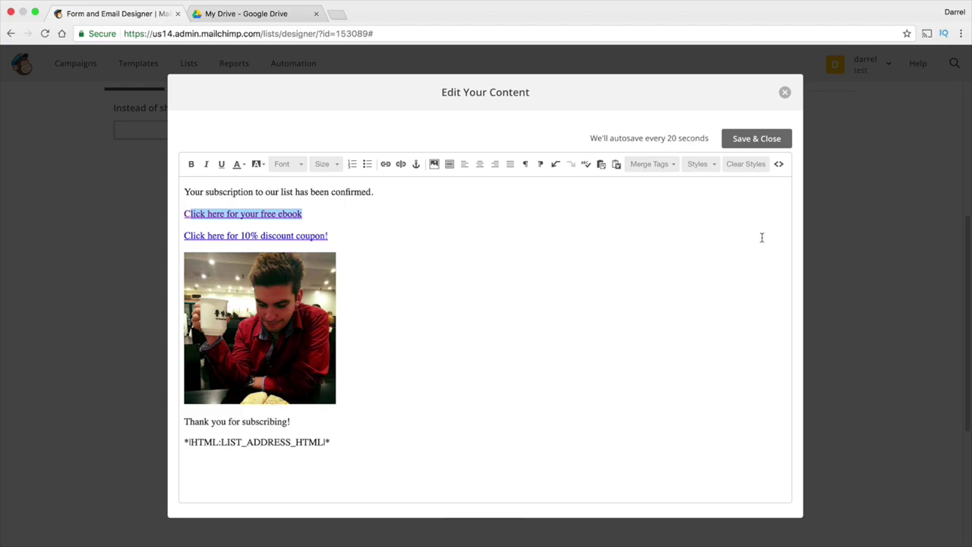
left_click(764, 144)
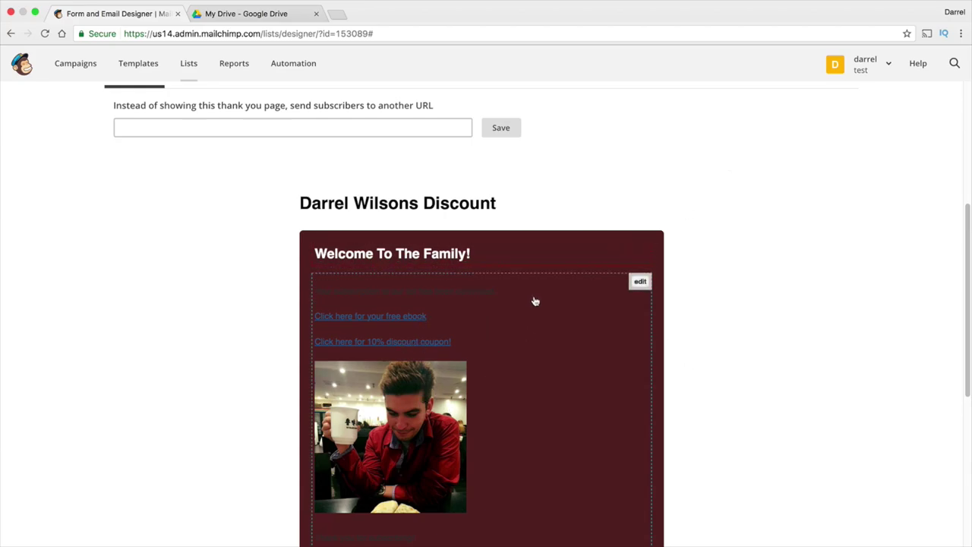
- Open the list's Settings > Google Analytics on archive/list pages, after briefly checking the forms dropdown
scroll(534, 302, "down", 3)
scroll(534, 299, "down", 2)
scroll(531, 295, "up", 10)
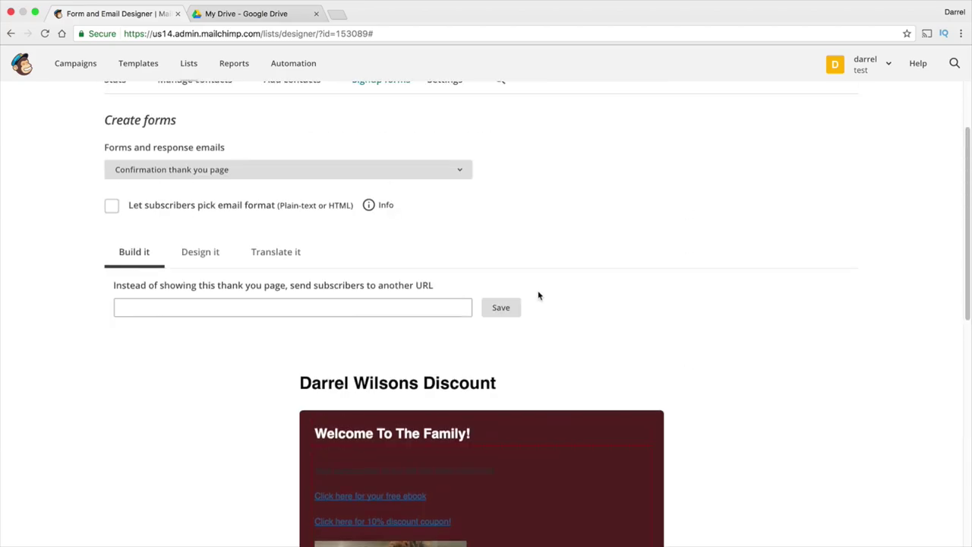
left_click(349, 279)
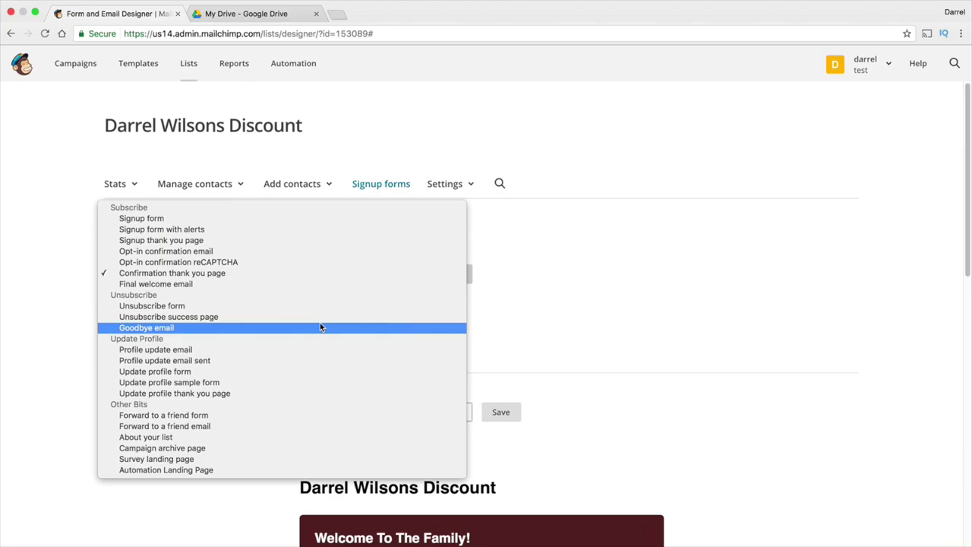
left_click(529, 309)
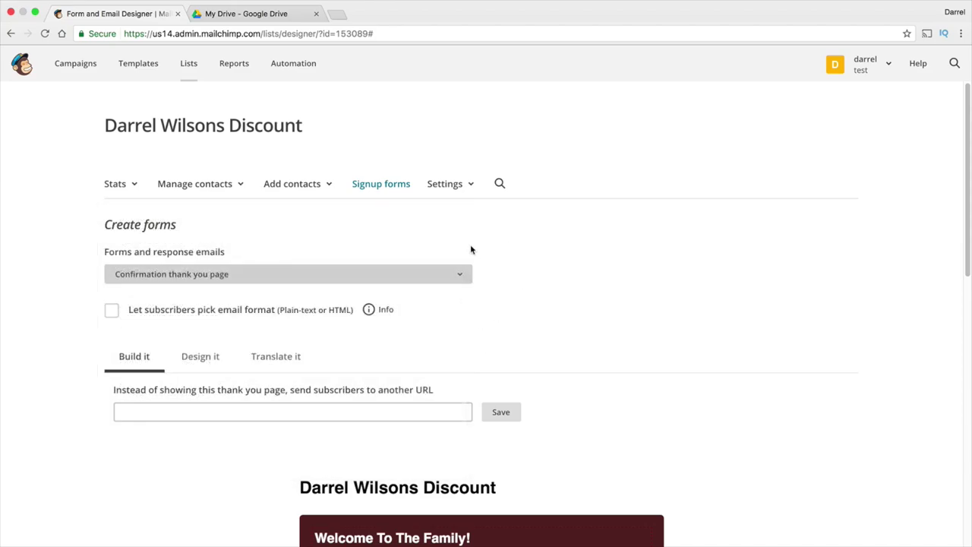
left_click(451, 187)
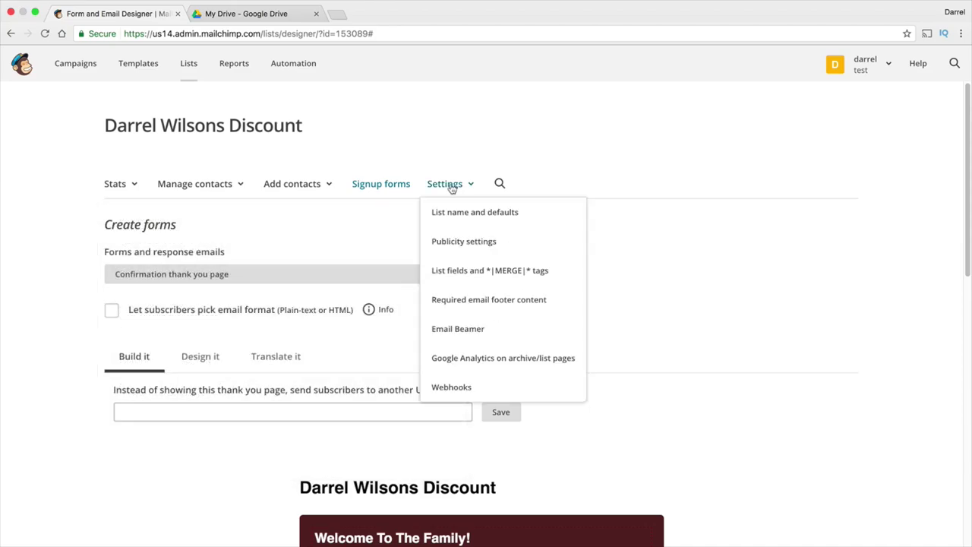
left_click(483, 363)
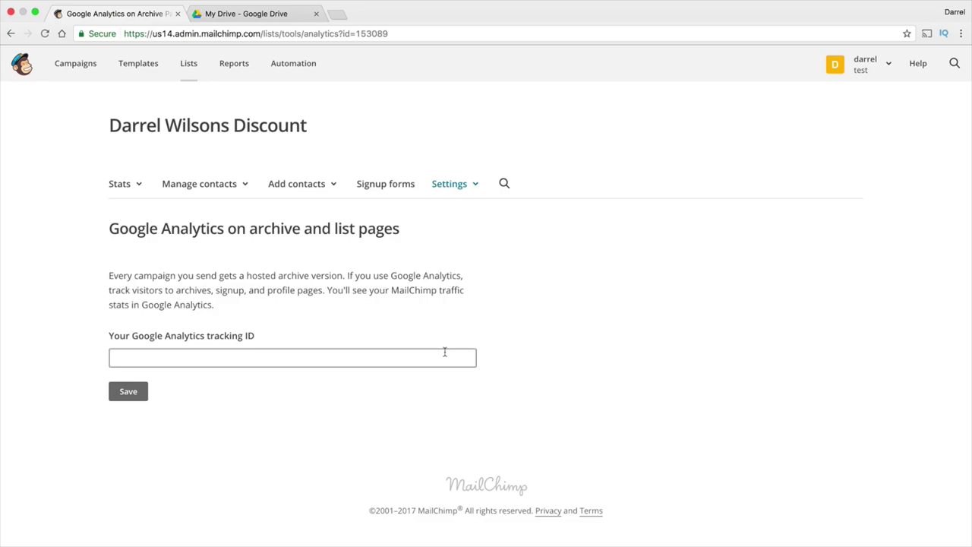
- Search for Google Analytics in a new tab and open Analytics in its own tab
left_click(334, 13)
type("google aqn")
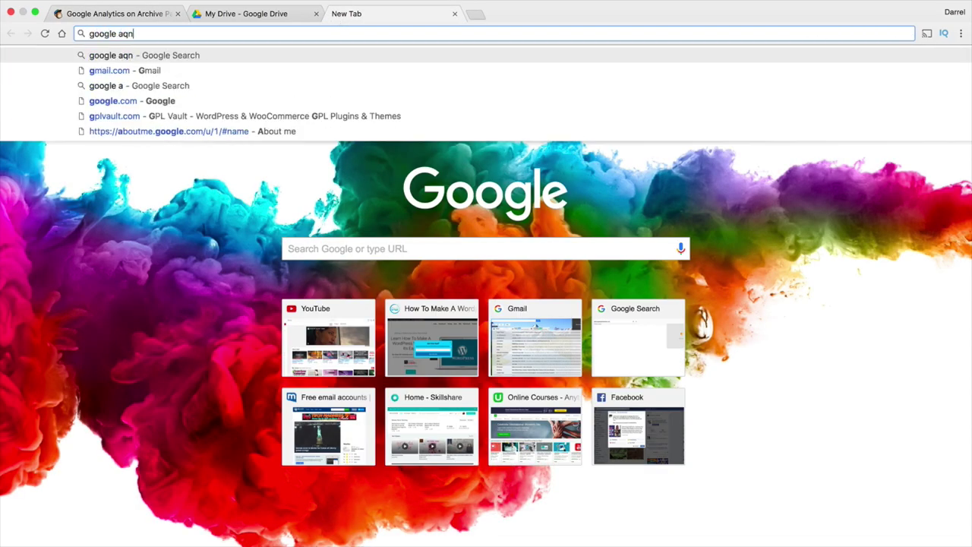
key("BackSpace")
key("BackSpace")
type("n")
key("Return")
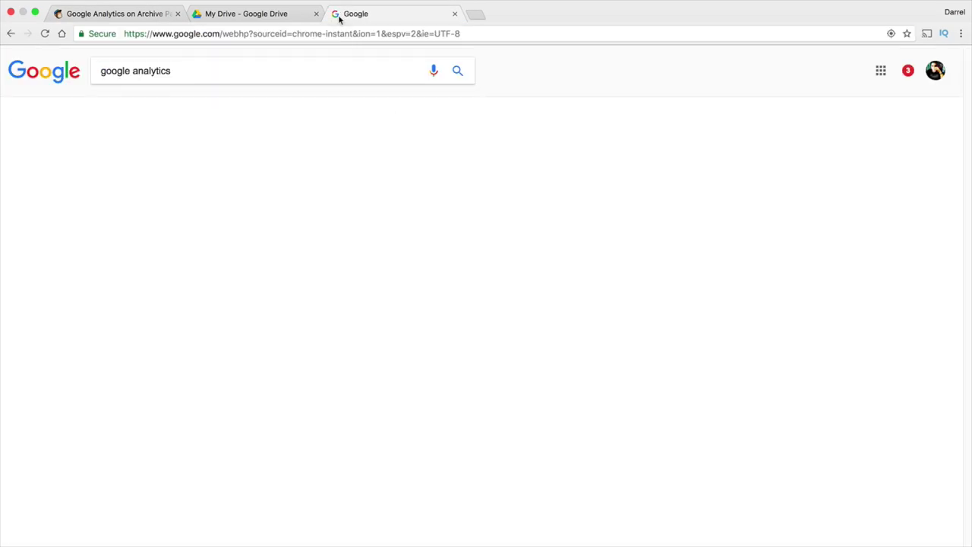
left_click(242, 159)
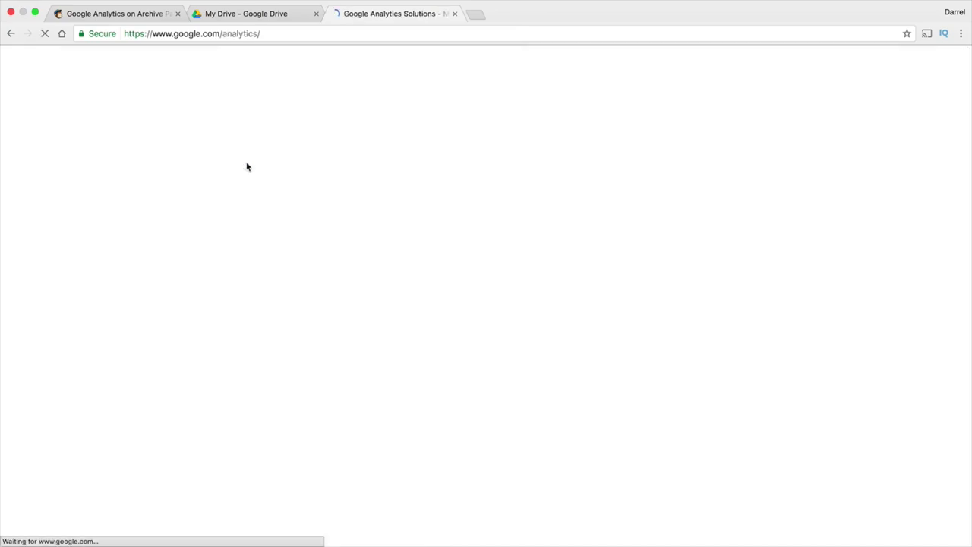
left_click(906, 70)
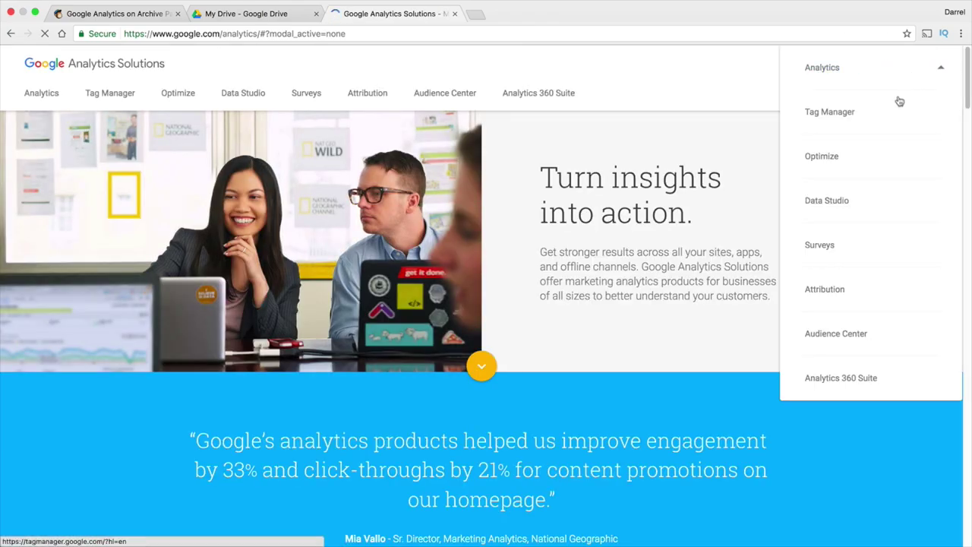
left_click(839, 67)
left_click_drag(527, 21, 405, 20)
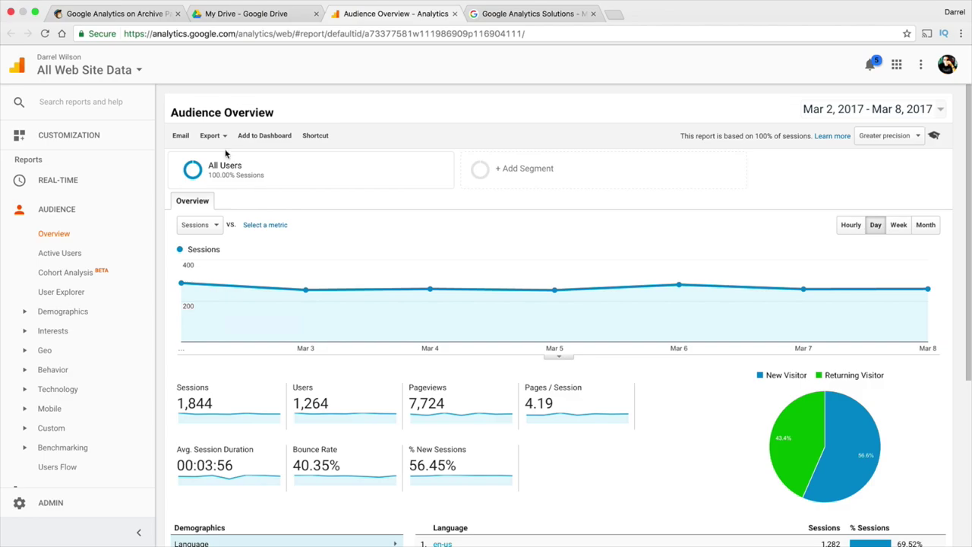
- Go to Admin > Property Settings and select the tracking ID for copying
left_click(50, 503)
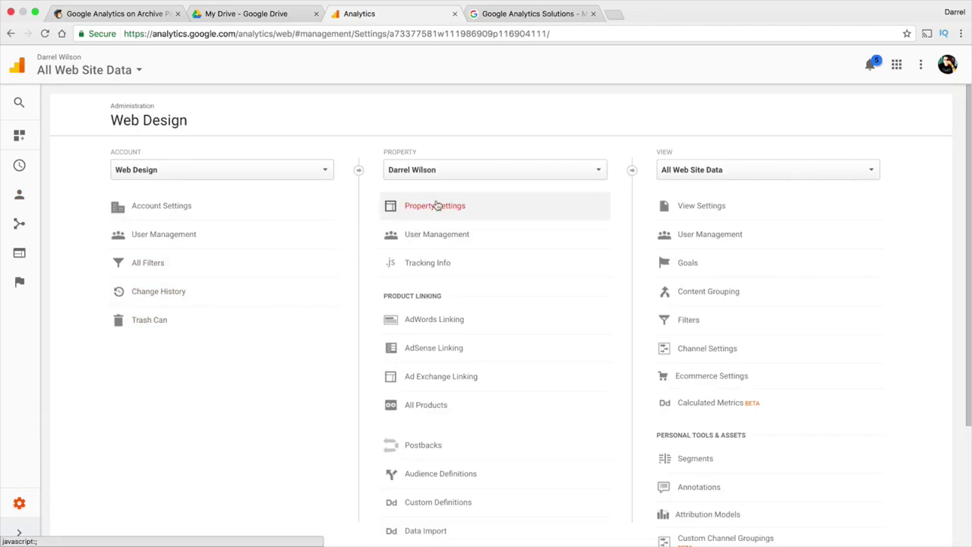
left_click(437, 206)
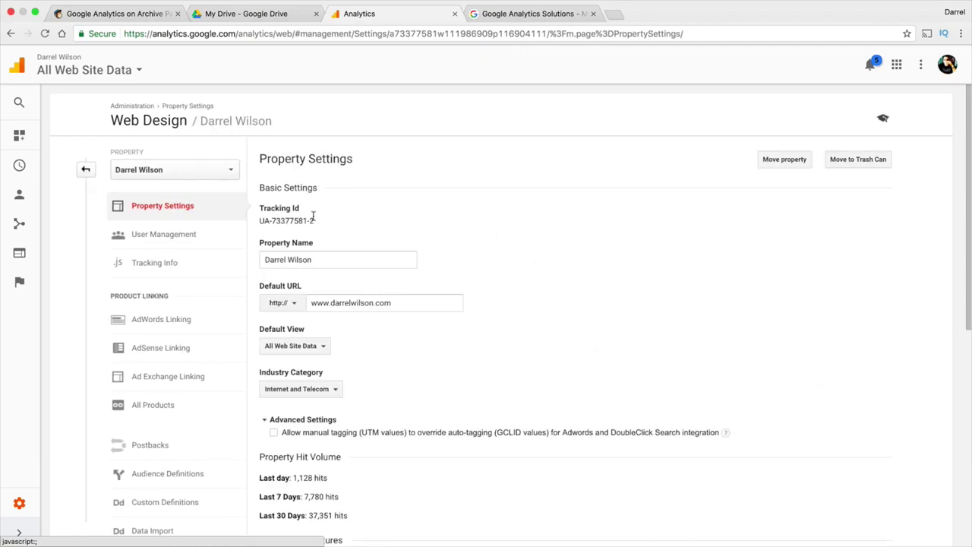
left_click_drag(315, 221, 278, 221)
right_click(274, 220)
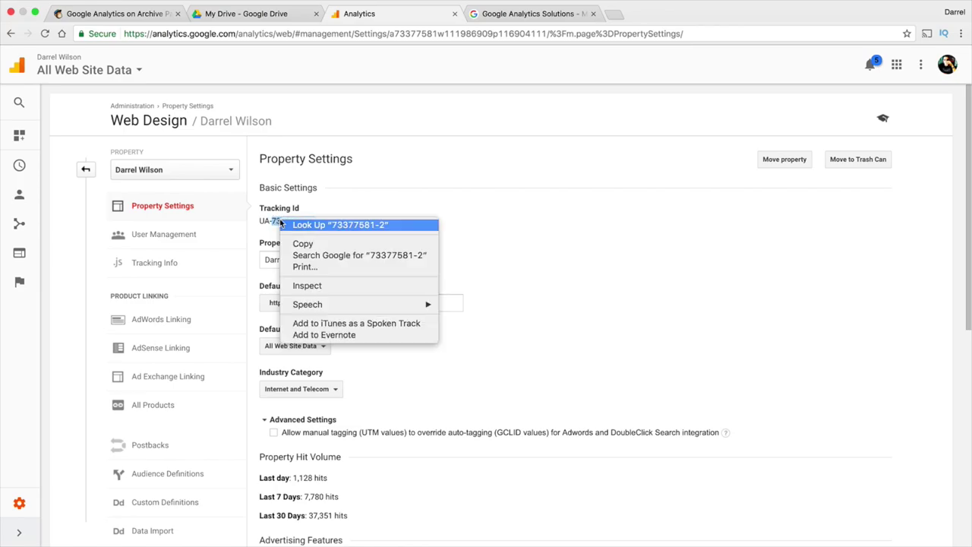
- Copy the selected tracking ID and paste it into MailChimp's tracking ID field
left_click(300, 242)
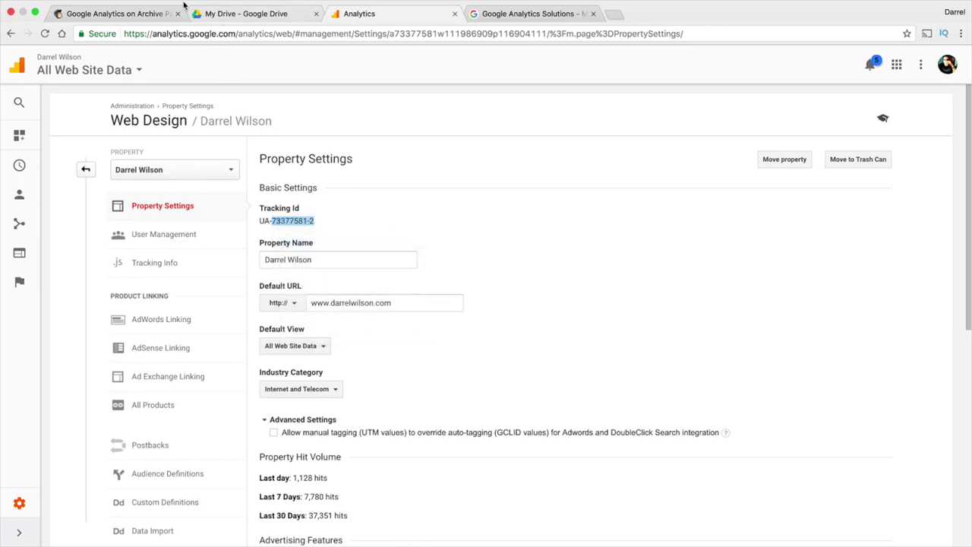
left_click(148, 14)
left_click(187, 358)
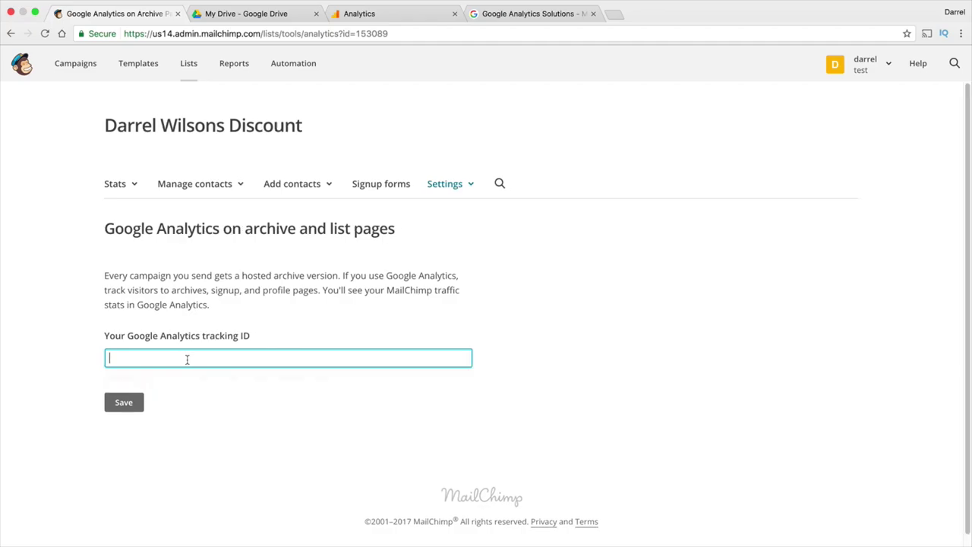
right_click(188, 359)
left_click(212, 418)
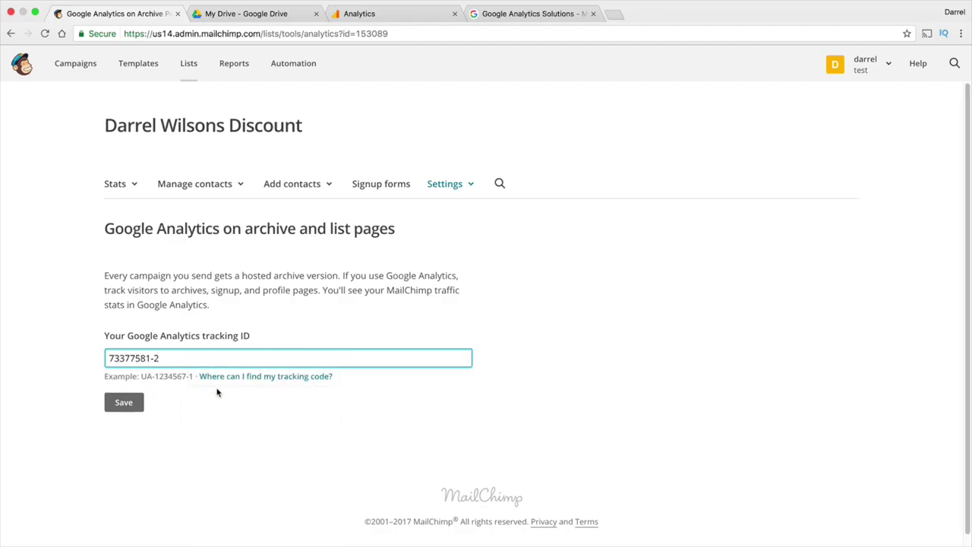
- Replace the field with the full tracking ID including the UA- prefix and save it
left_click(353, 15)
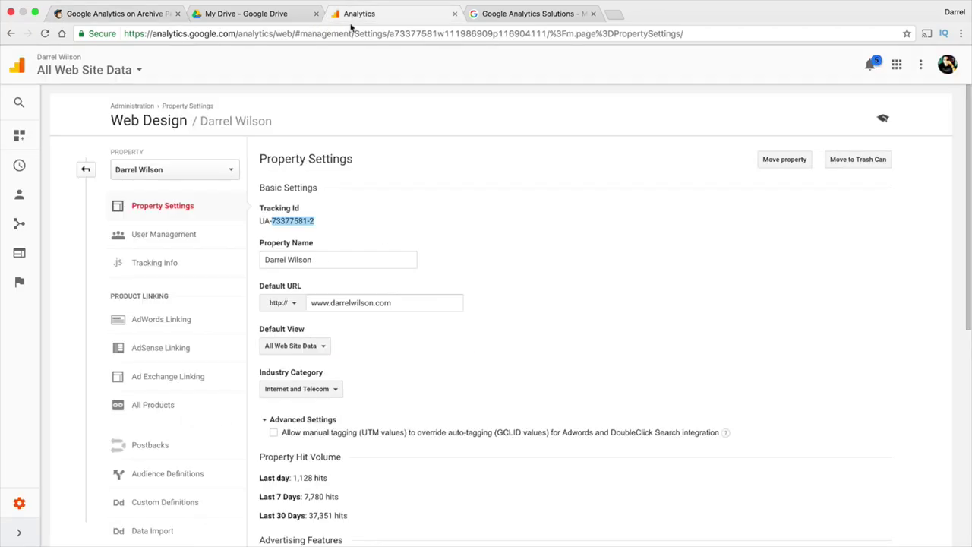
left_click(311, 221)
left_click_drag(313, 220, 263, 219)
right_click(261, 219)
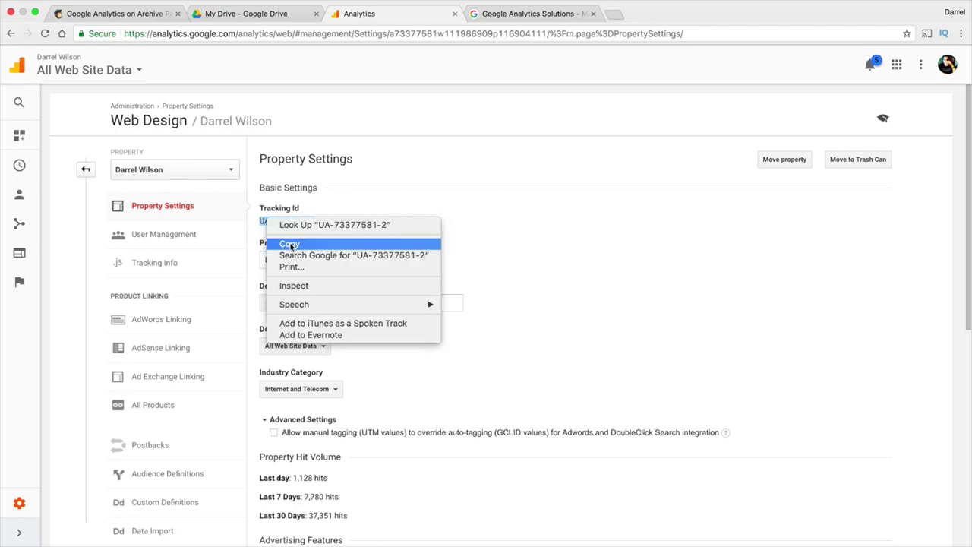
left_click(292, 245)
left_click(145, 14)
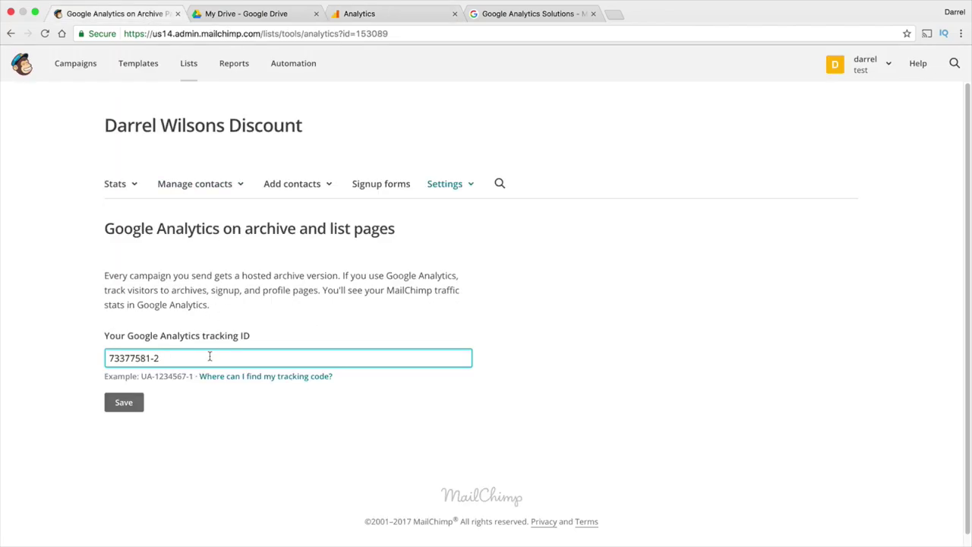
left_click_drag(210, 357, 100, 357)
key("BackSpace")
right_click(124, 360)
left_click(141, 417)
left_click(128, 403)
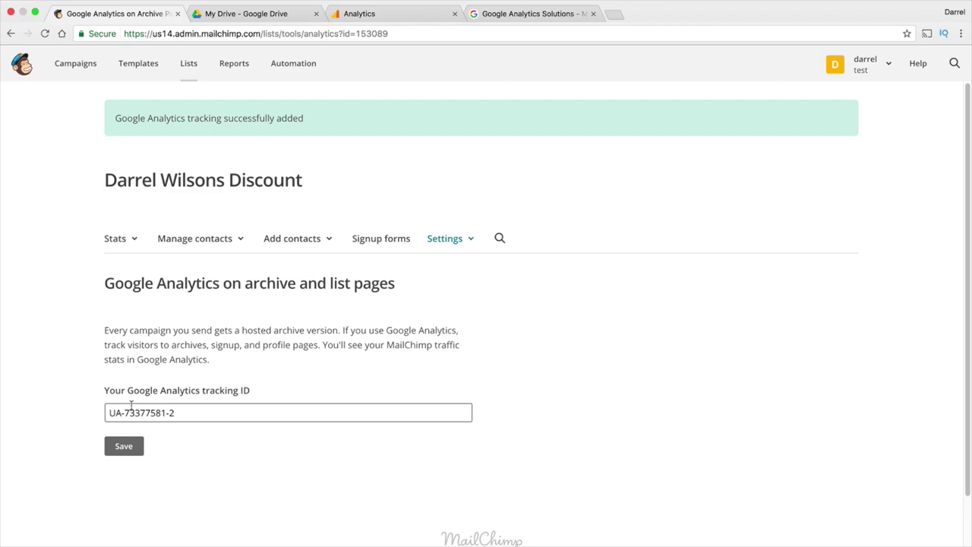
- Open the list's publicity settings and toggle campaigns to not public and back to public
left_click(451, 240)
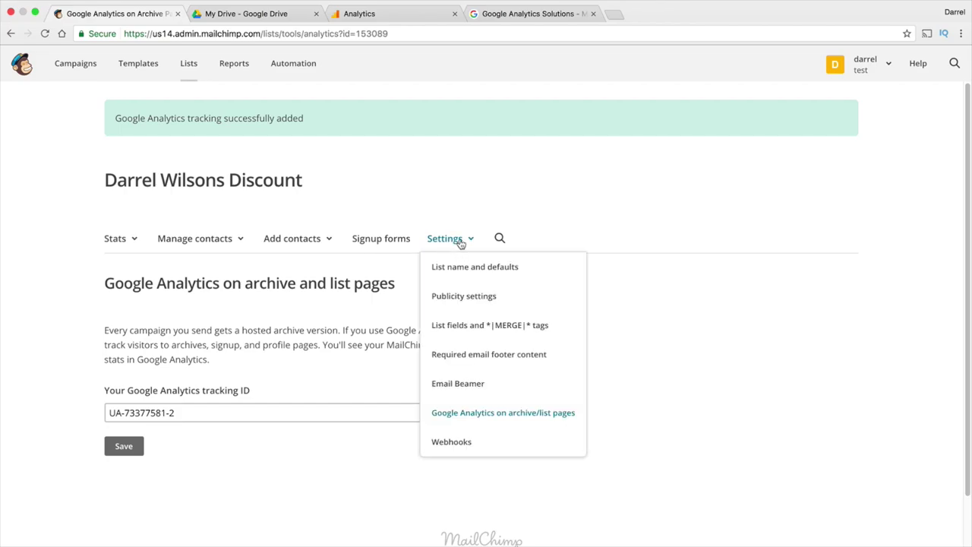
left_click(466, 299)
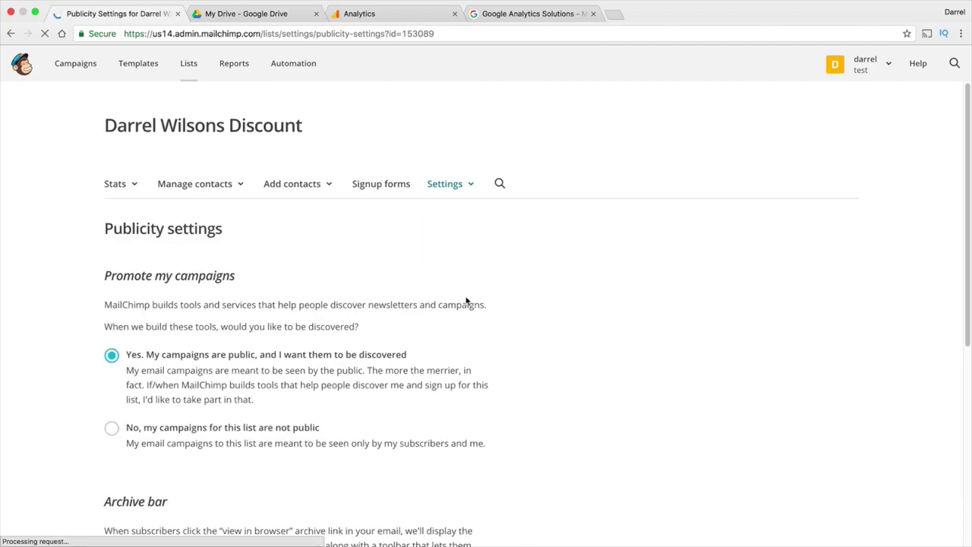
scroll(461, 296, "down", 2)
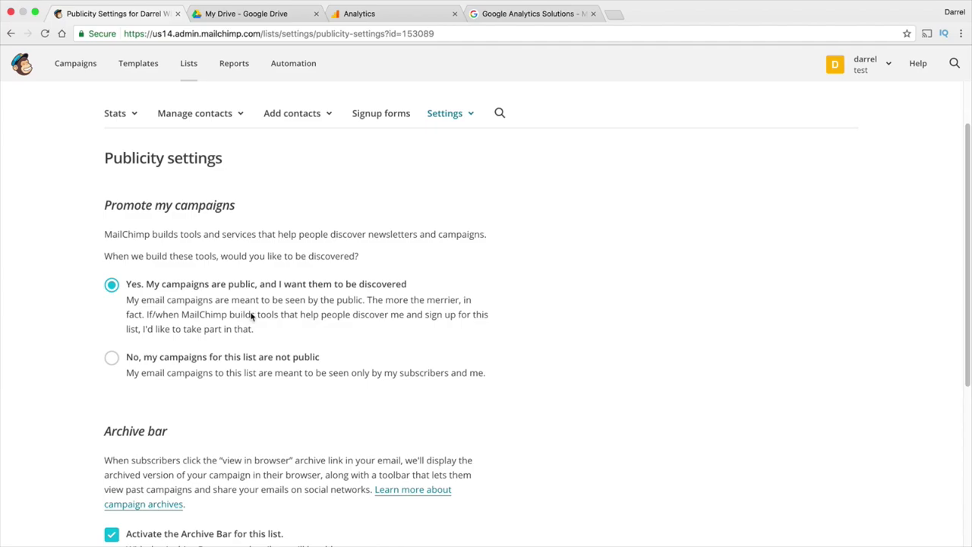
left_click(243, 359)
scroll(251, 362, "down", 1)
left_click(225, 281)
- Save the publicity settings and open the Required email footer content page
scroll(223, 265, "down", 1)
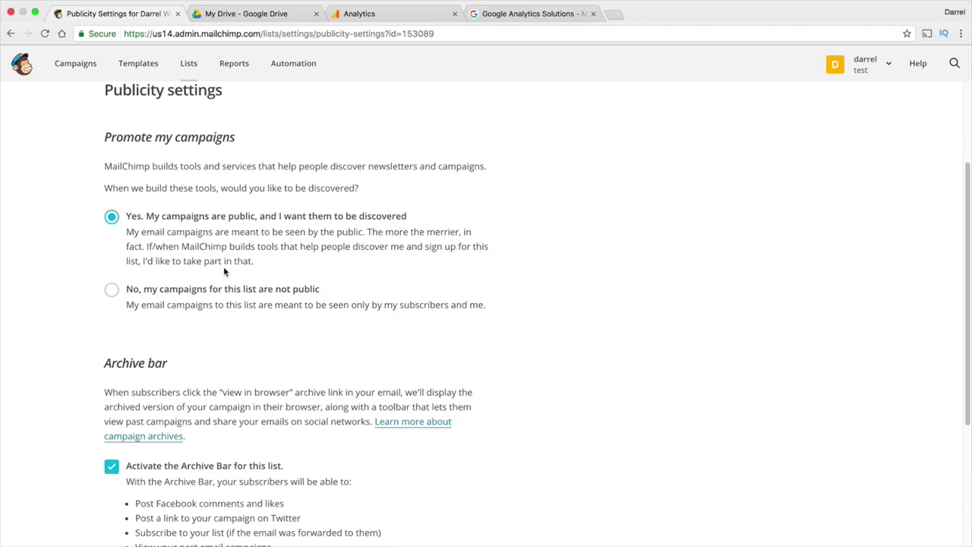
scroll(224, 247, "down", 3)
scroll(246, 287, "down", 1)
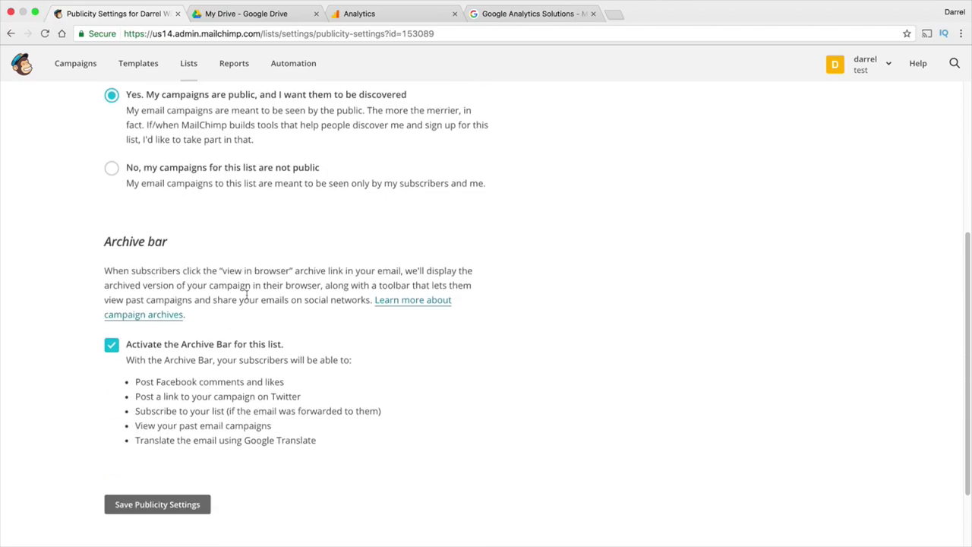
scroll(221, 432, "down", 1)
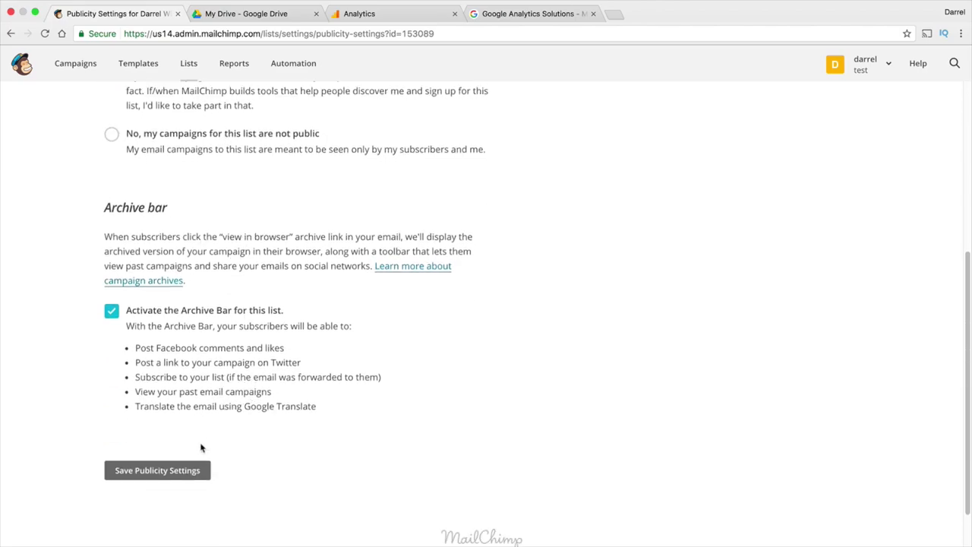
left_click(195, 469)
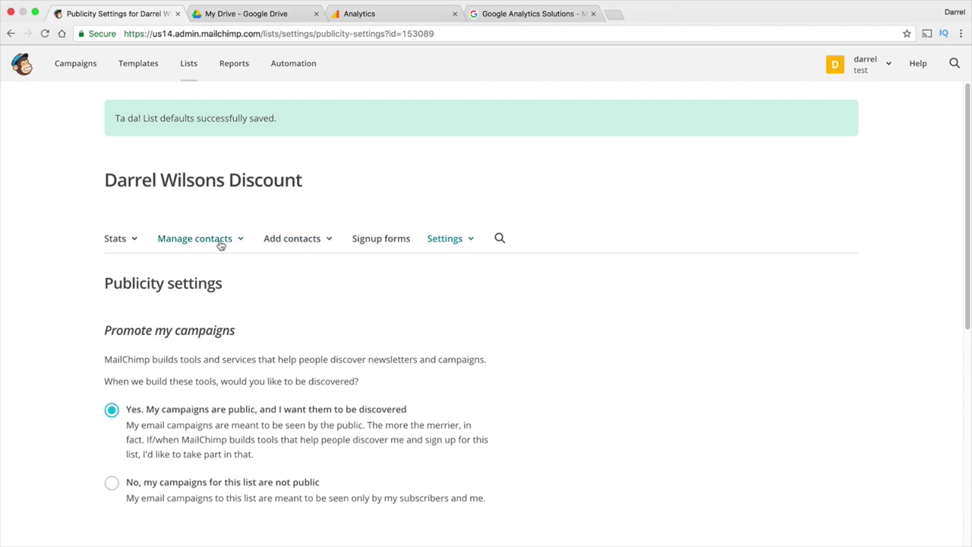
left_click(440, 246)
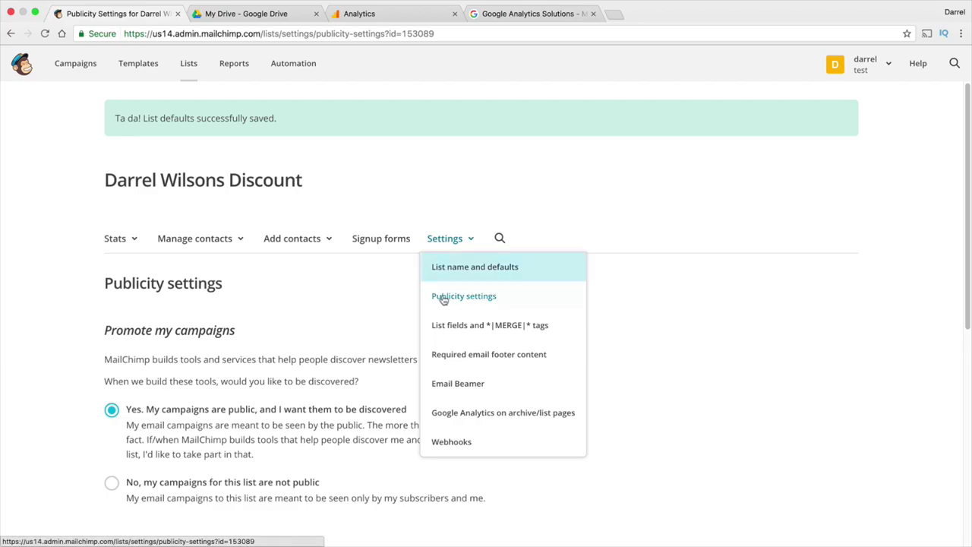
left_click(460, 354)
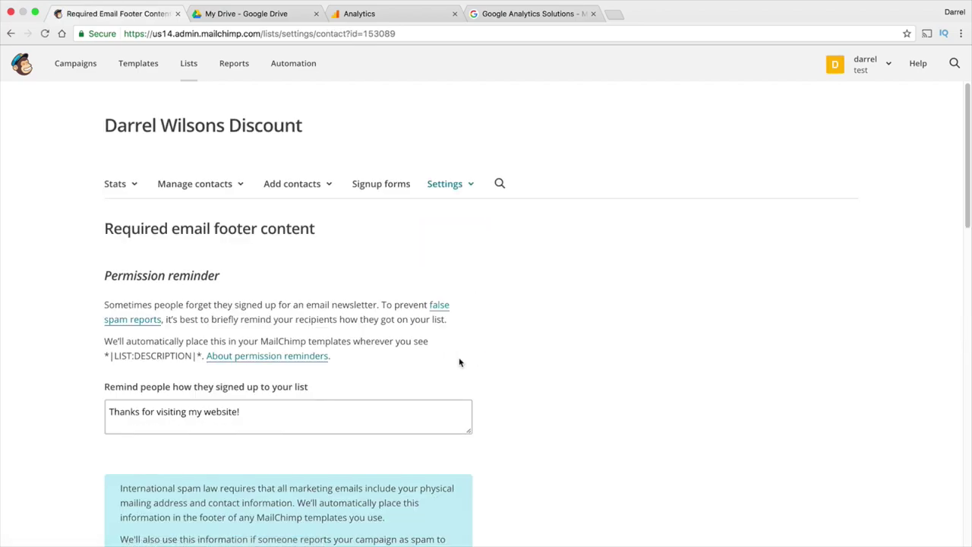
- Review the permission reminder and footer contact fields, then save the contact information unchanged
scroll(349, 360, "down", 5)
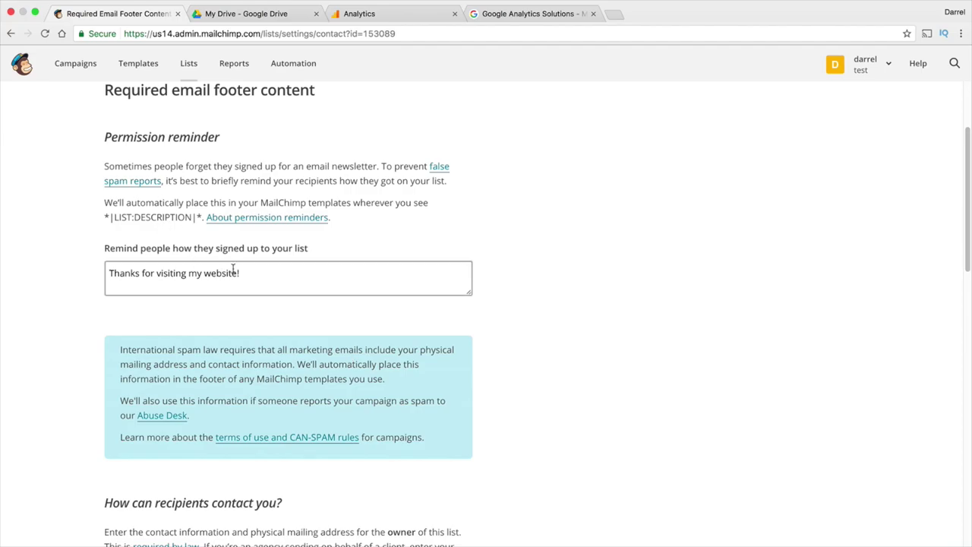
left_click_drag(268, 280, 91, 277)
left_click(89, 280)
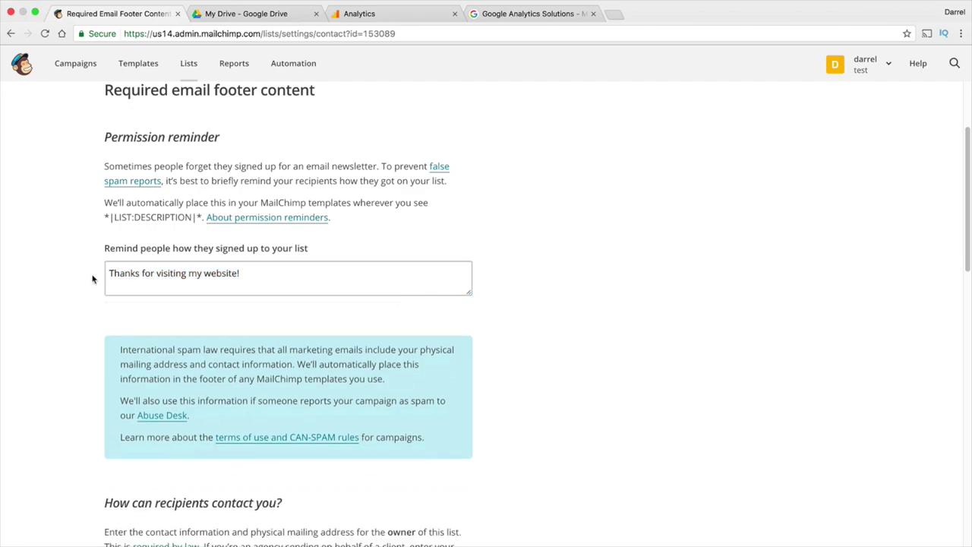
scroll(96, 273, "down", 5)
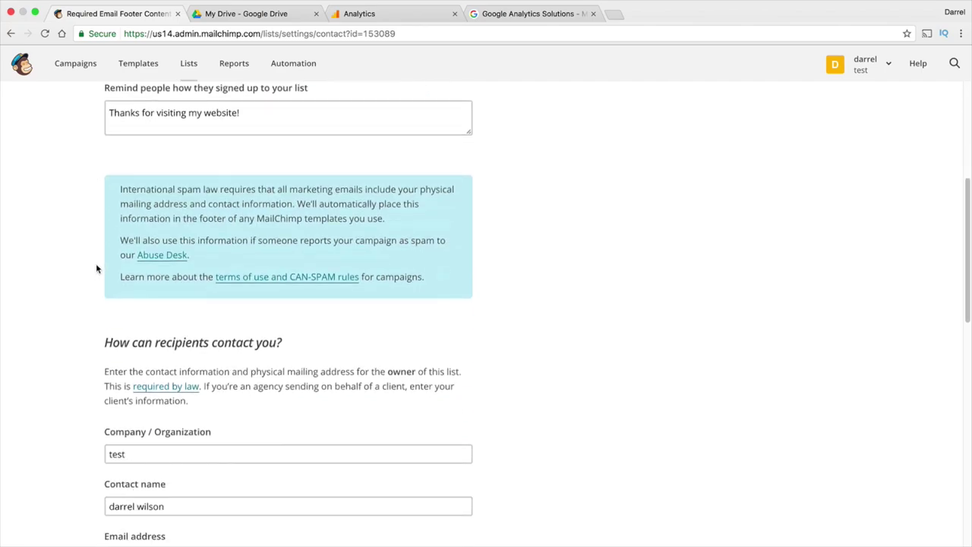
scroll(97, 259, "down", 1)
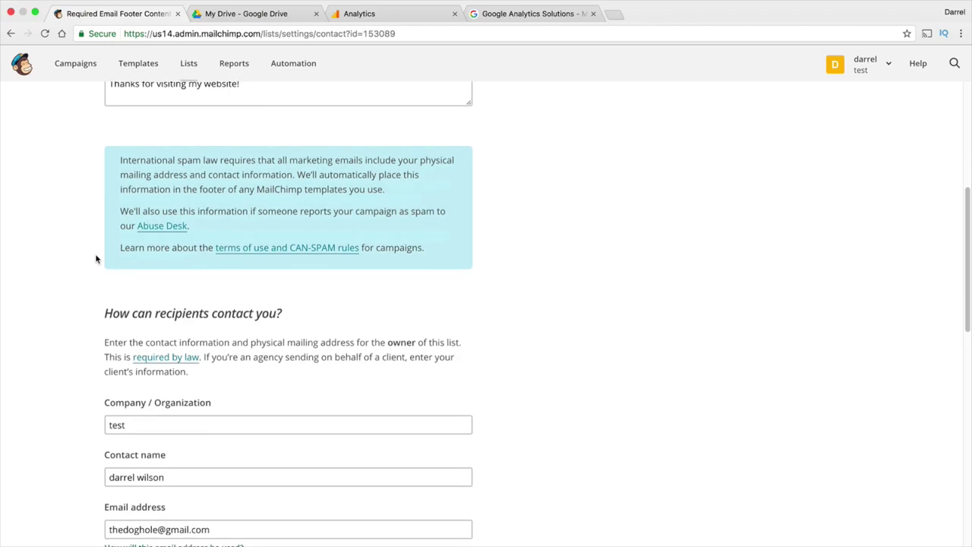
left_click_drag(276, 313, 174, 312)
scroll(176, 307, "down", 3)
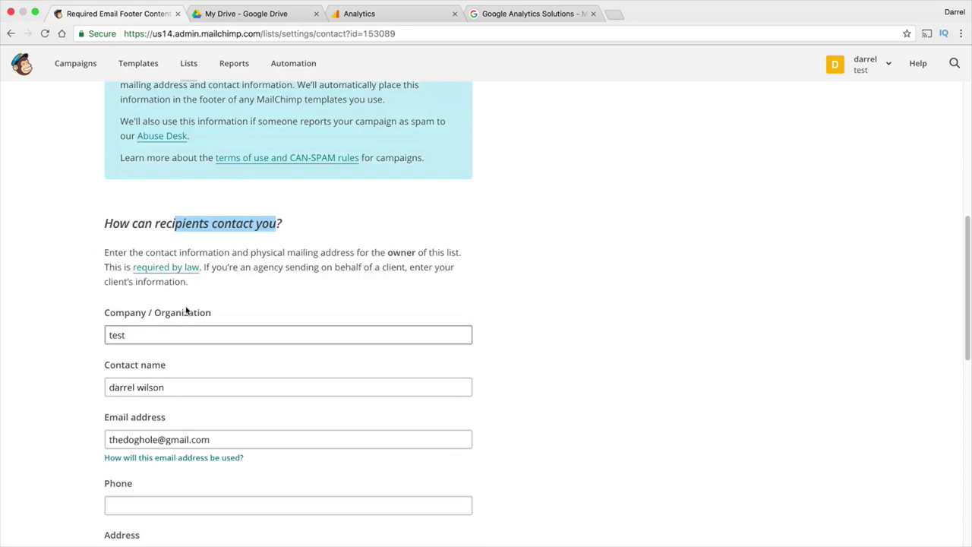
left_click_drag(209, 439, 182, 439)
scroll(232, 349, "down", 10)
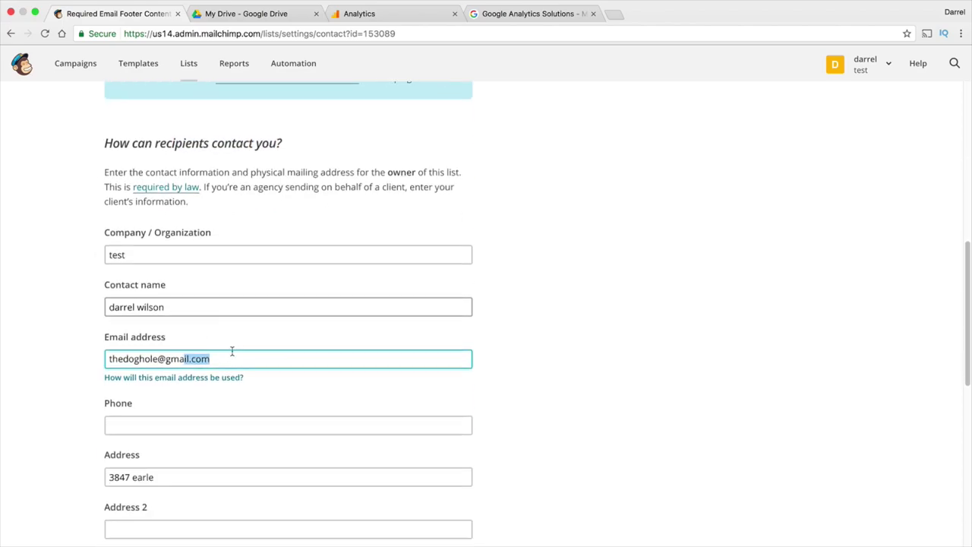
scroll(228, 347, "down", 5)
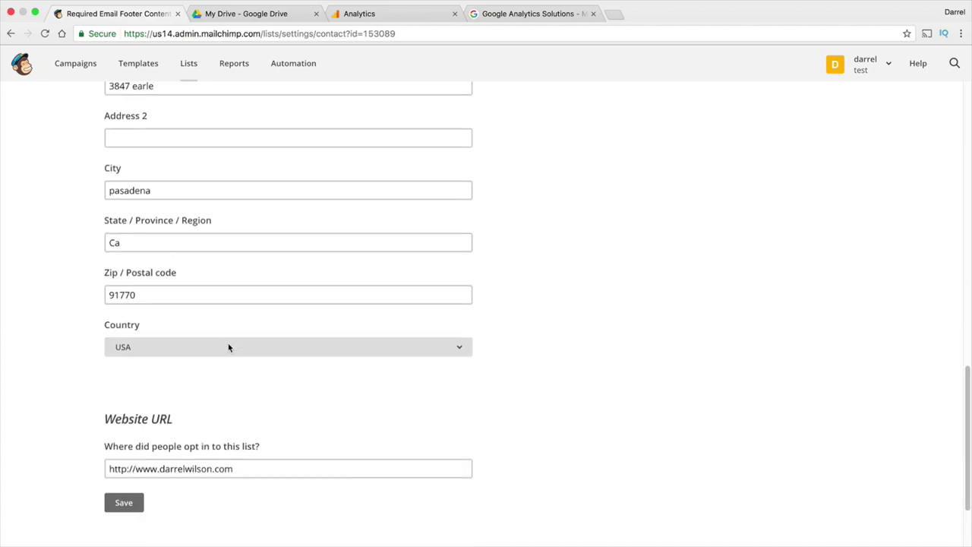
left_click(141, 425)
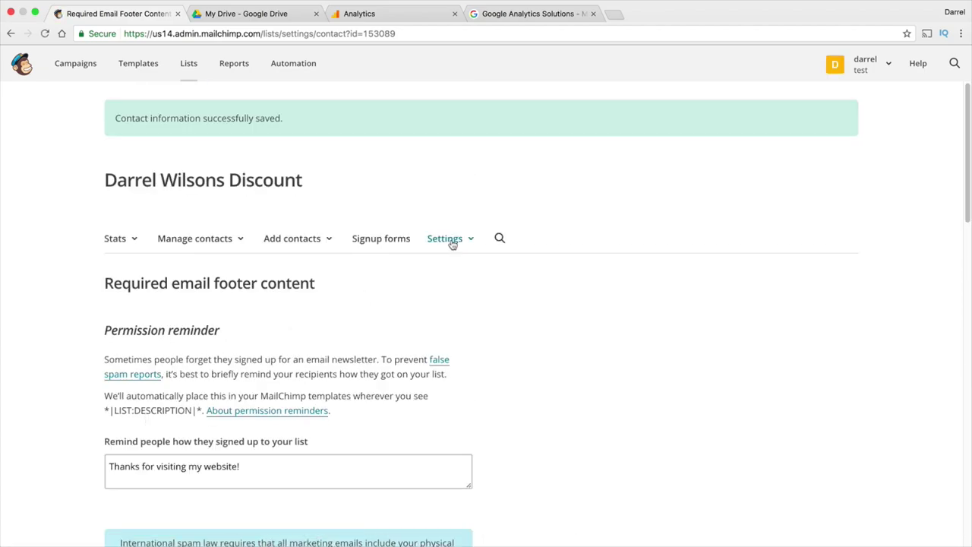
- Visit the empty Templates page, then open a new blank browser tab
left_click(128, 70)
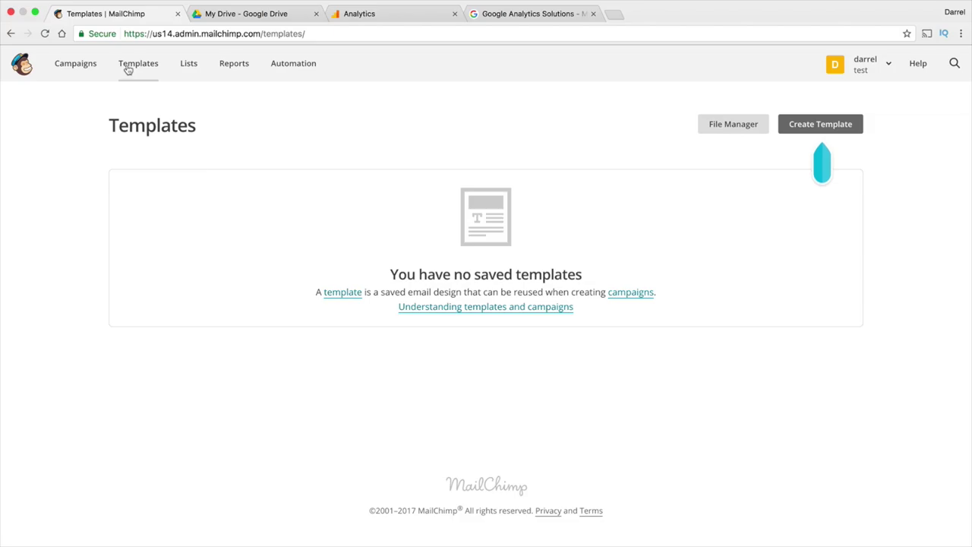
left_click(614, 14)
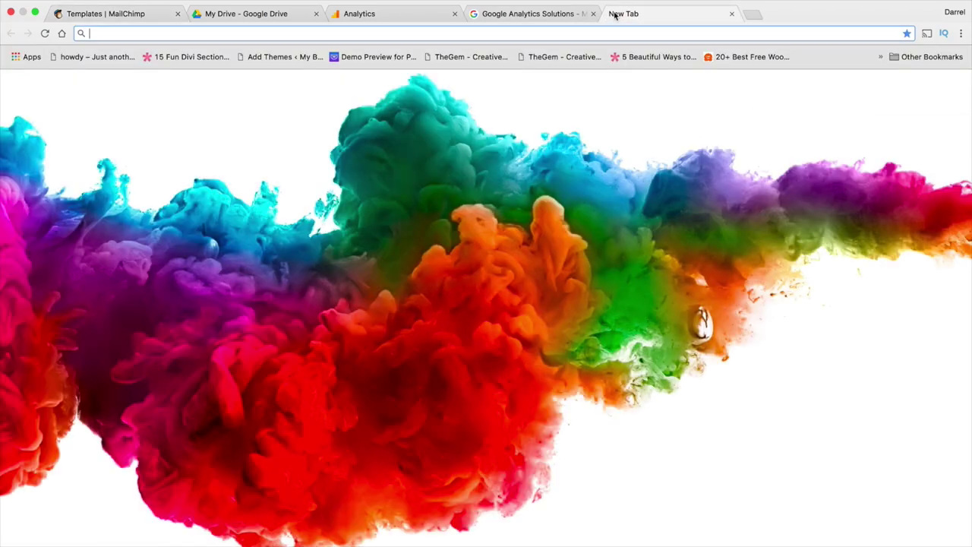
- Go to fiverr.com and search for mailchimp services
type("fiverr")
key("Return")
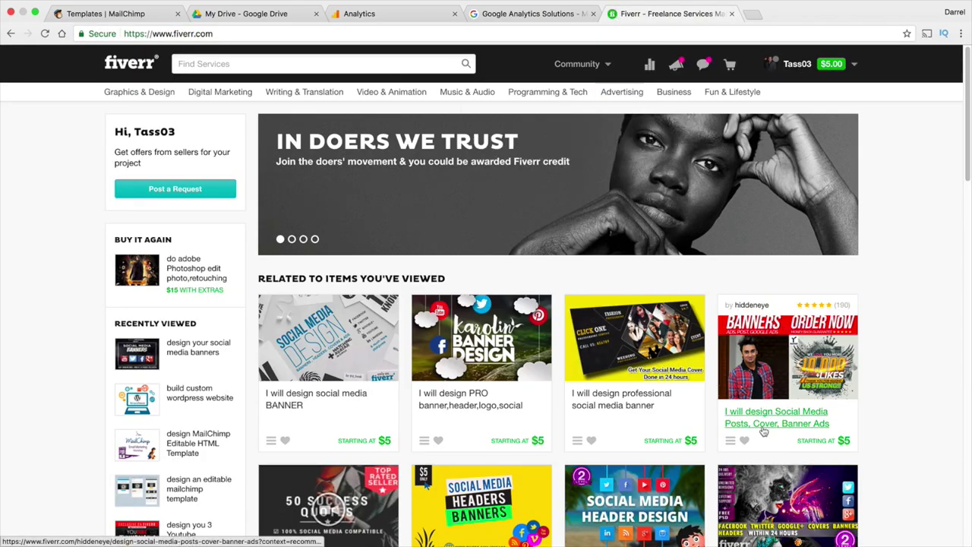
left_click(306, 60)
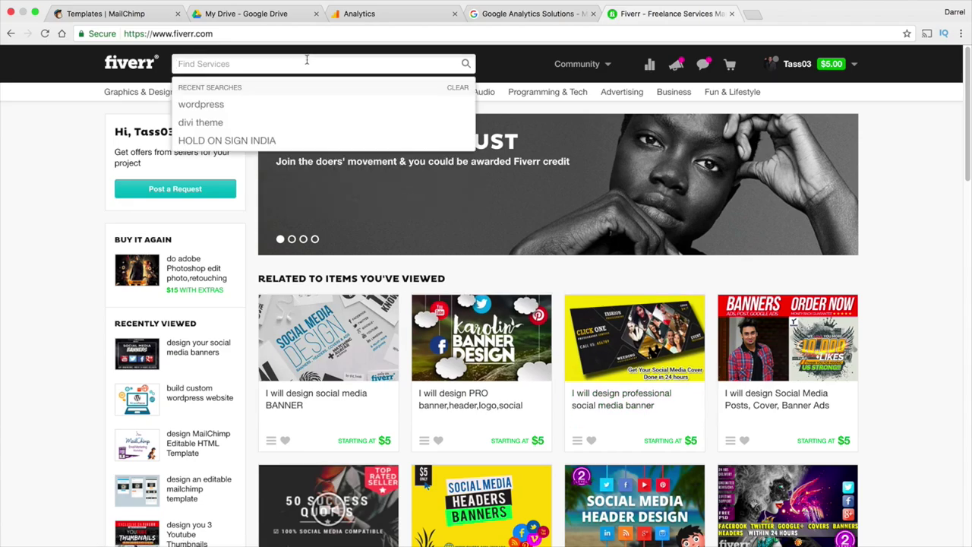
type("mailchimp")
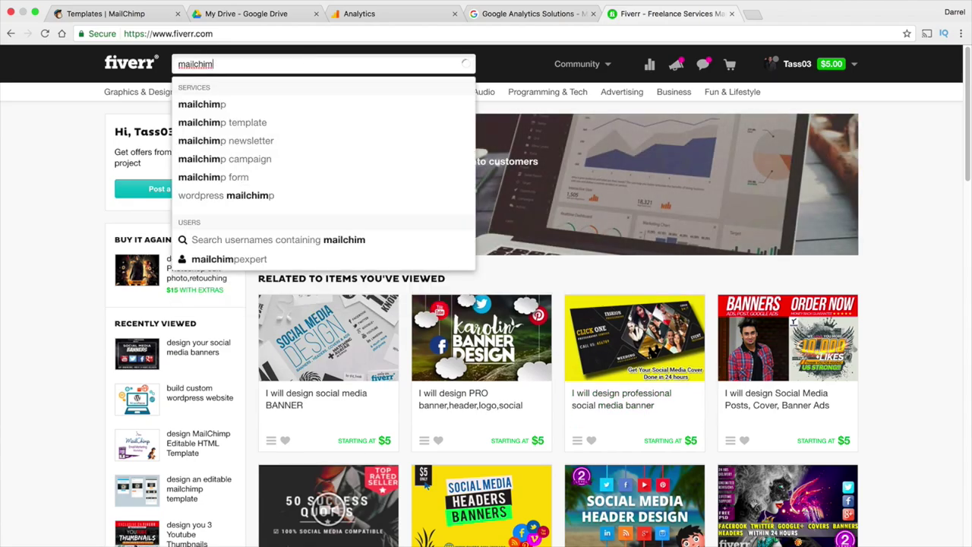
key("Return")
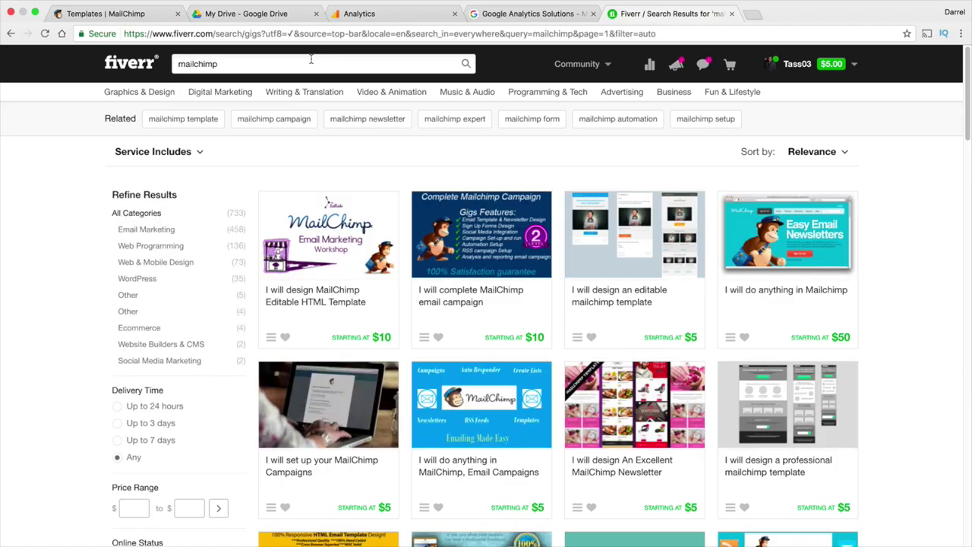
- Open the 'Excellent MailChimp Newsletter' gig and flip through its gallery, then return to MailChimp
left_click(641, 466)
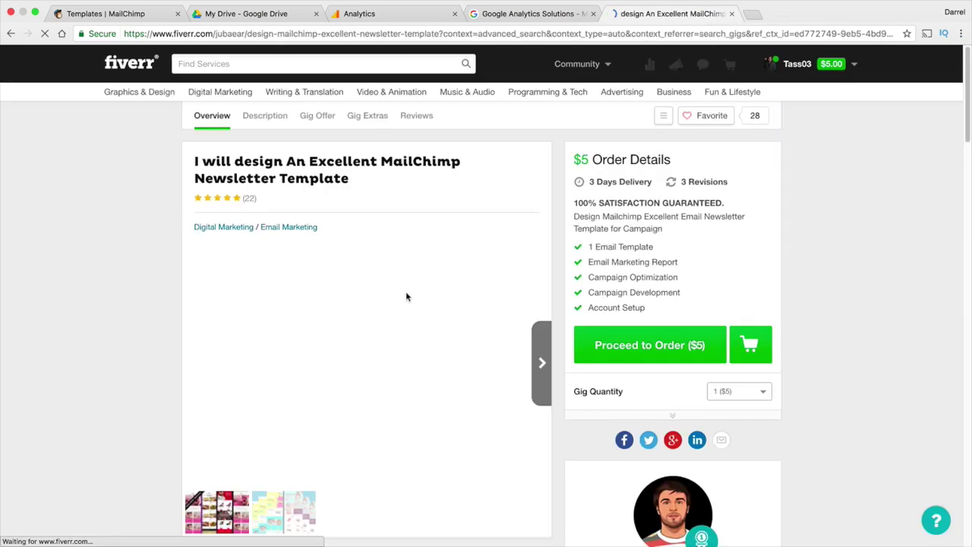
scroll(379, 300, "down", 2)
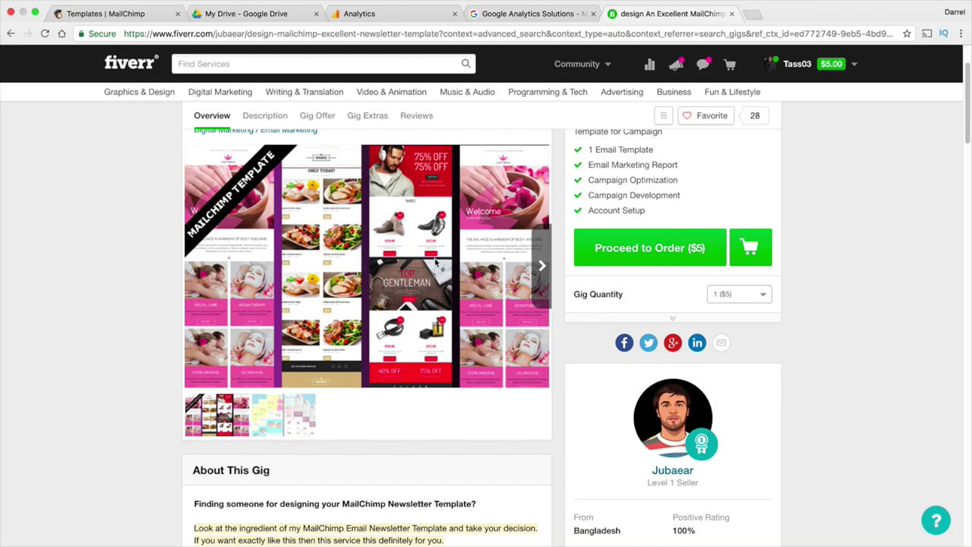
left_click(542, 268)
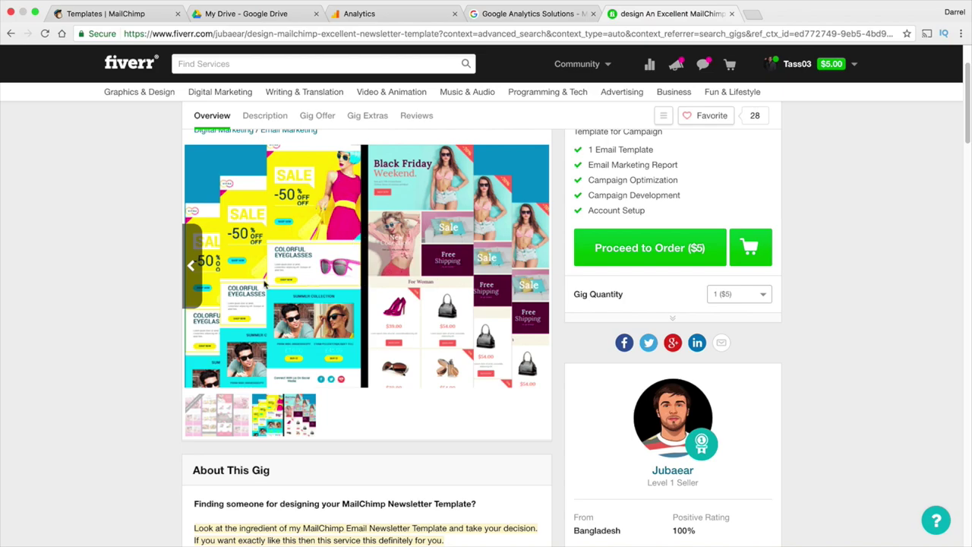
left_click(193, 268)
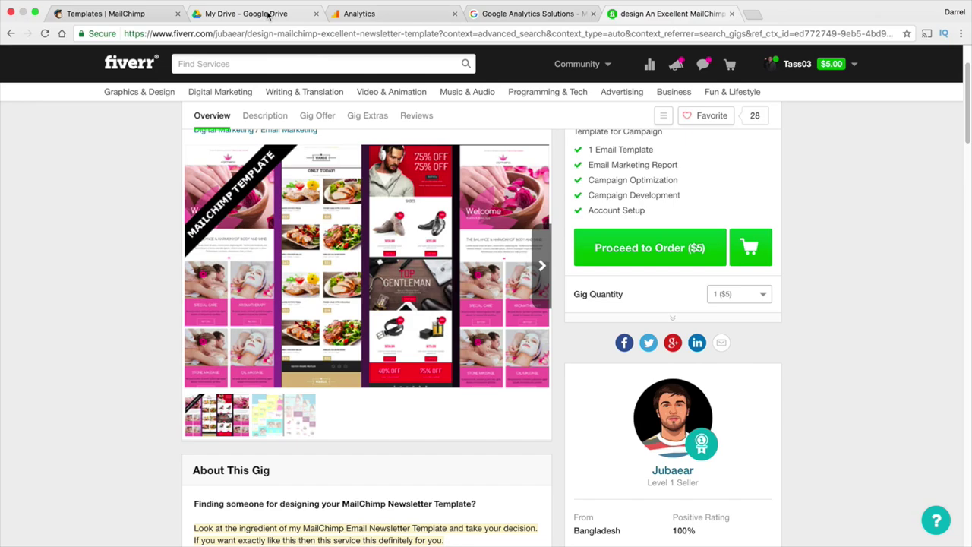
left_click(113, 16)
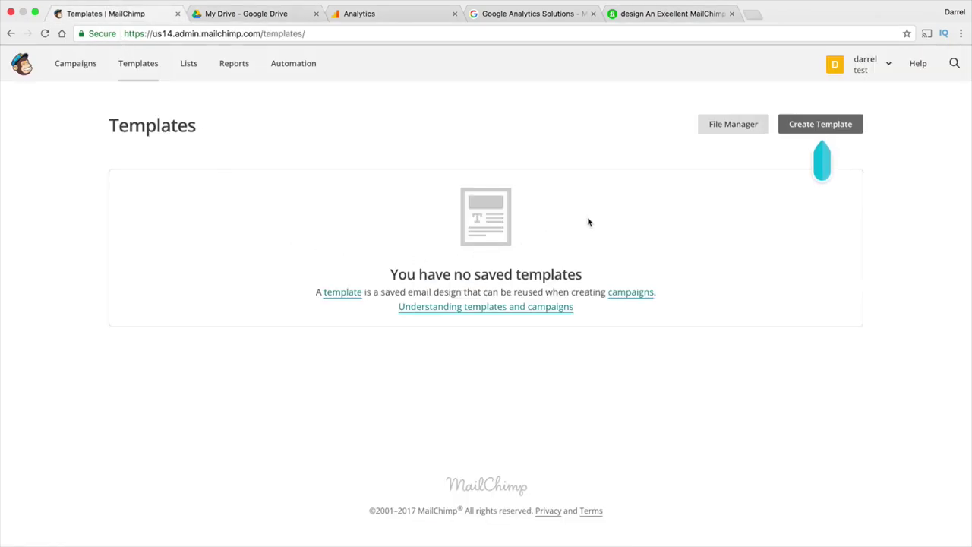
- Start creating a new template and browse the Themes gallery
left_click(823, 126)
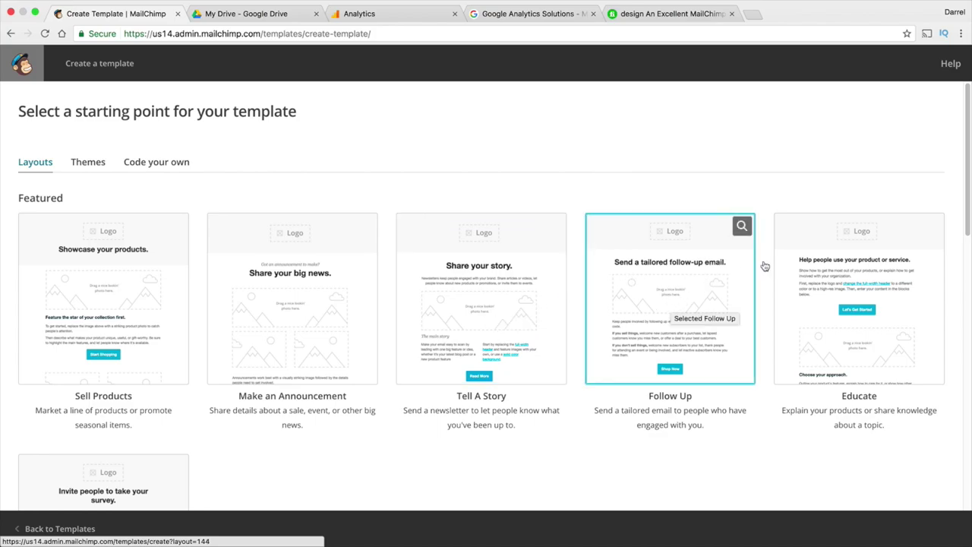
scroll(814, 266, "down", 2)
scroll(205, 397, "up", 2)
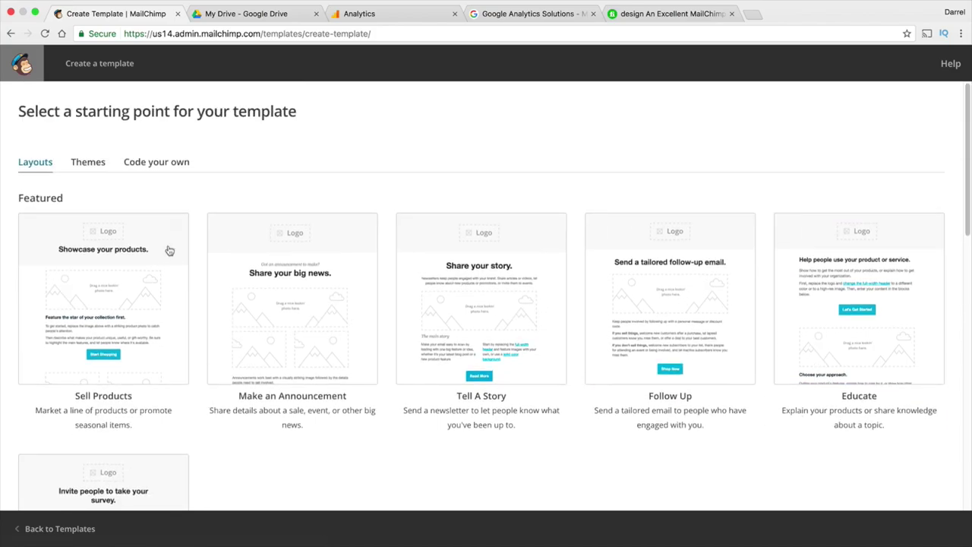
left_click(88, 162)
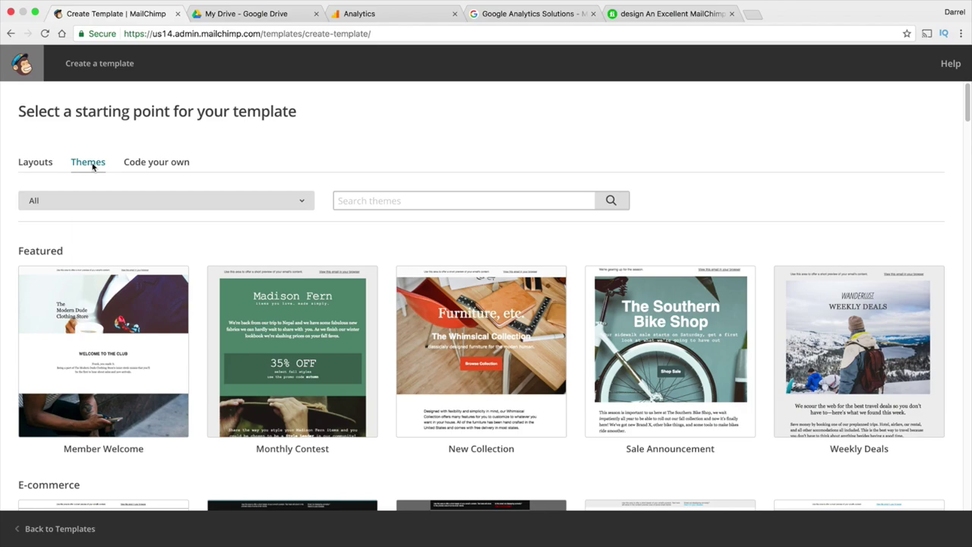
scroll(137, 281, "down", 2)
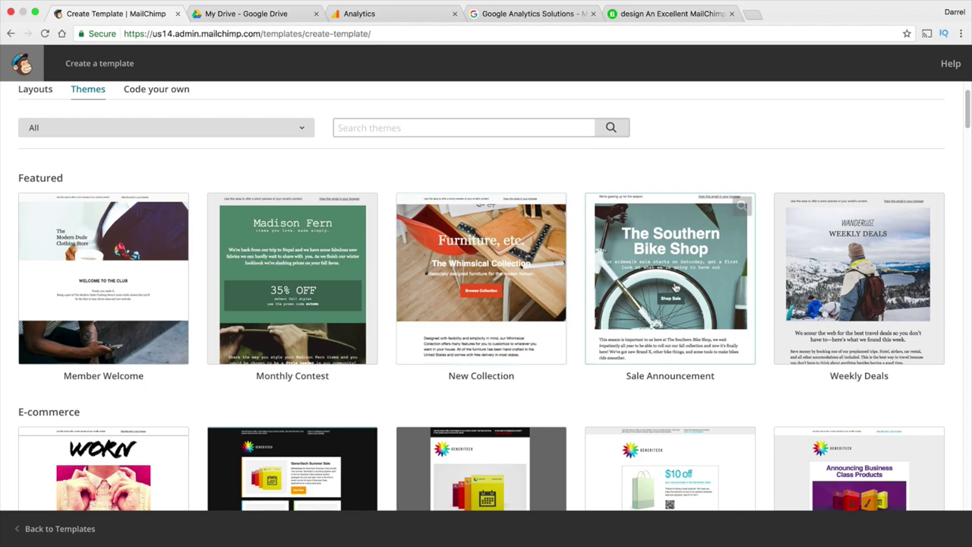
scroll(678, 287, "down", 4)
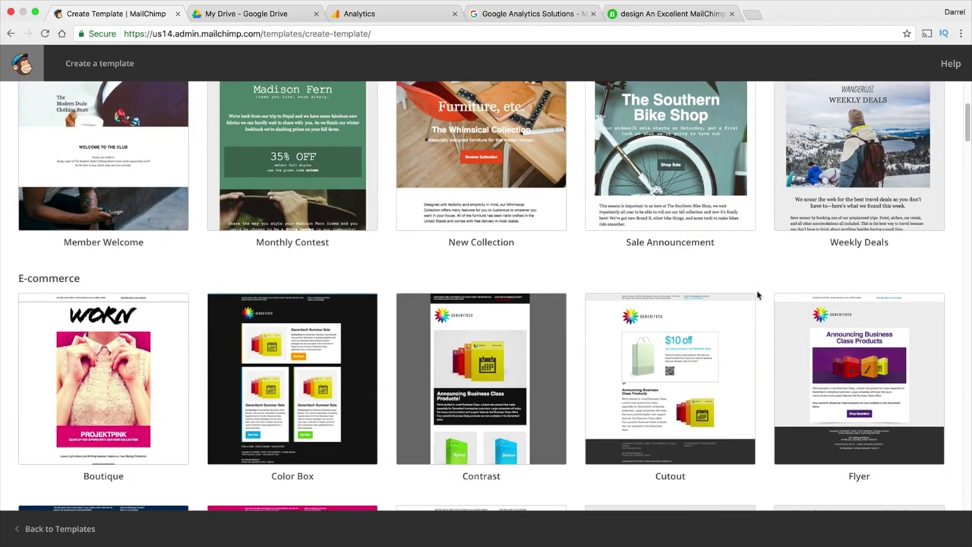
scroll(760, 300, "down", 1)
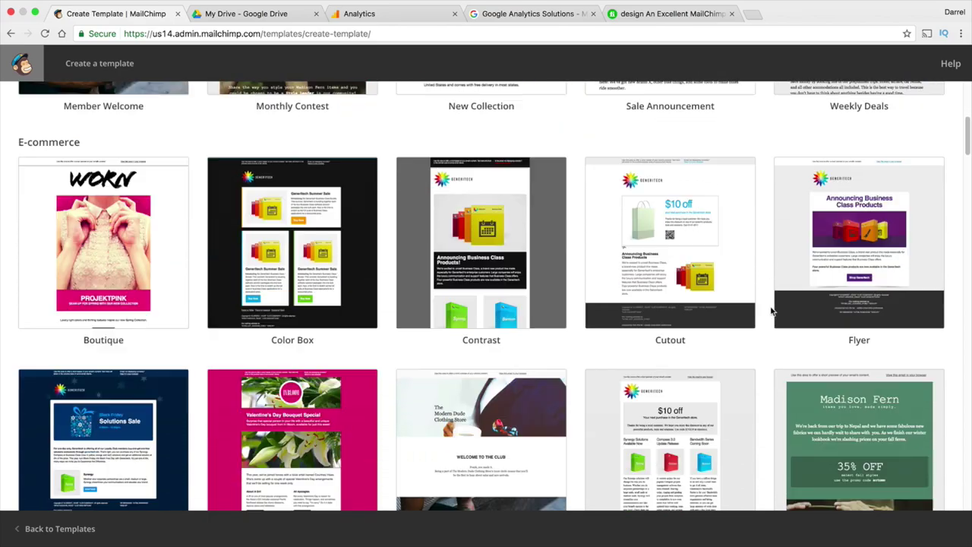
scroll(364, 269, "down", 3)
scroll(351, 270, "down", 6)
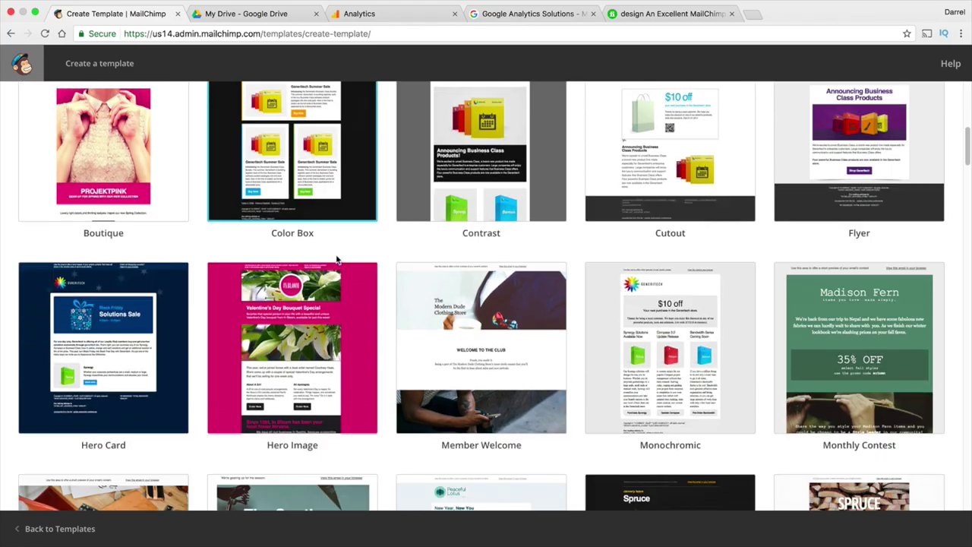
scroll(342, 273, "down", 2)
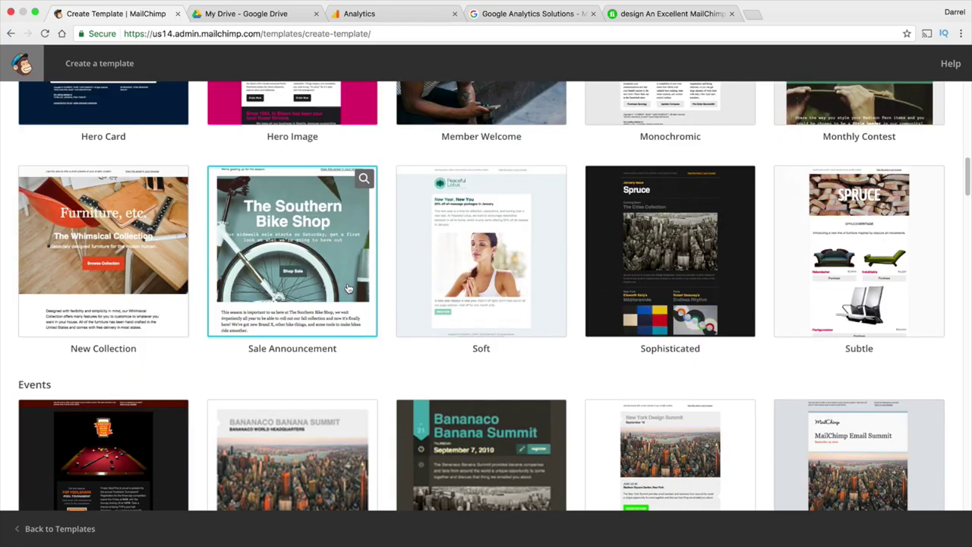
scroll(365, 281, "up", 15)
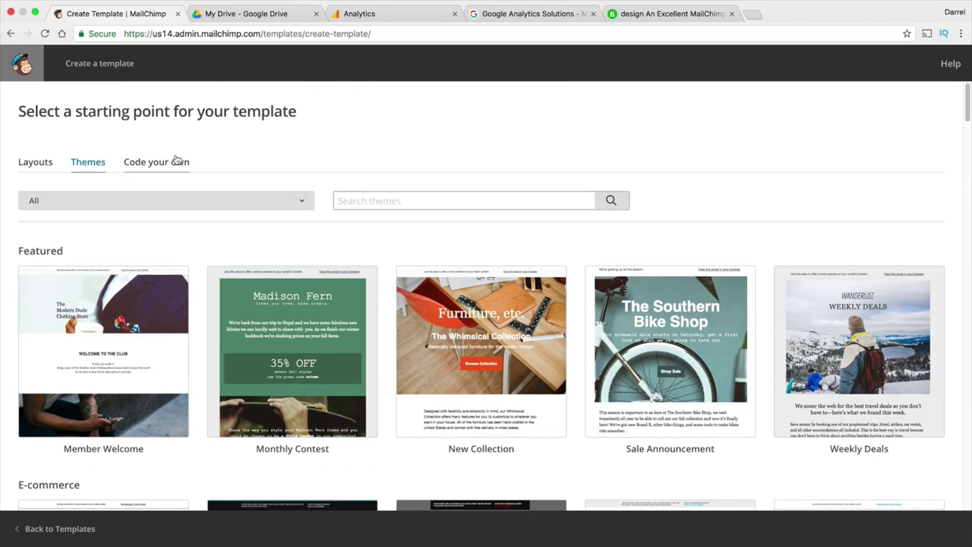
- Check the Code your own options and the Fiverr gig, then show the Layouts starting points
left_click(171, 164)
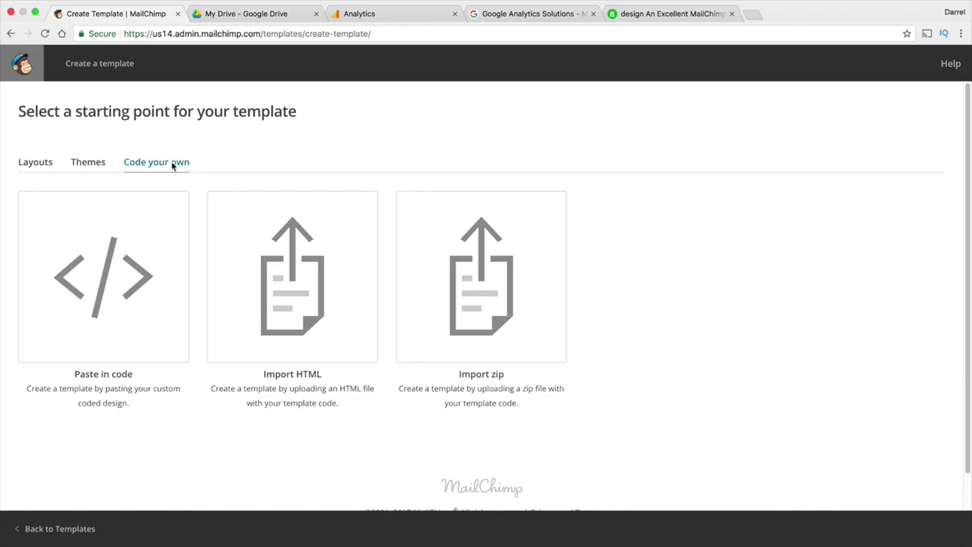
left_click(636, 14)
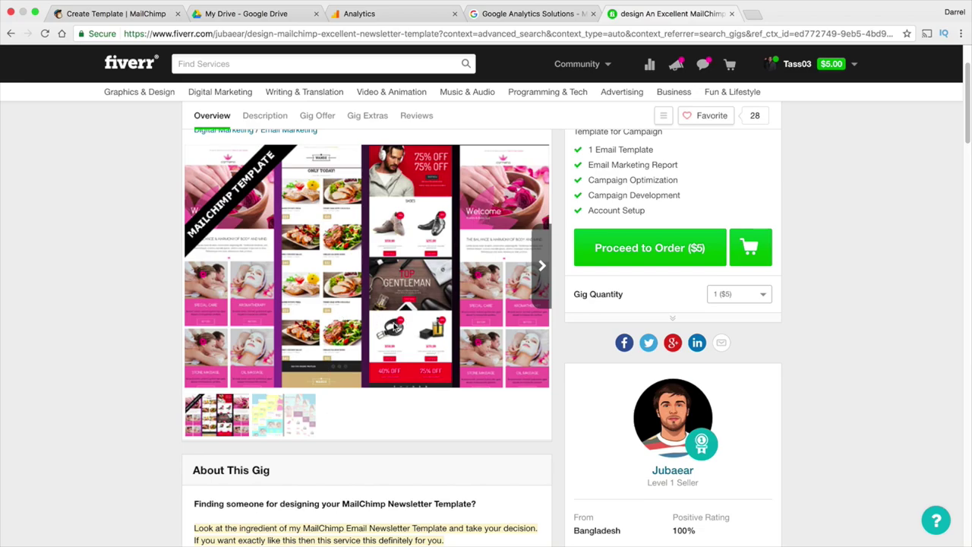
left_click(125, 14)
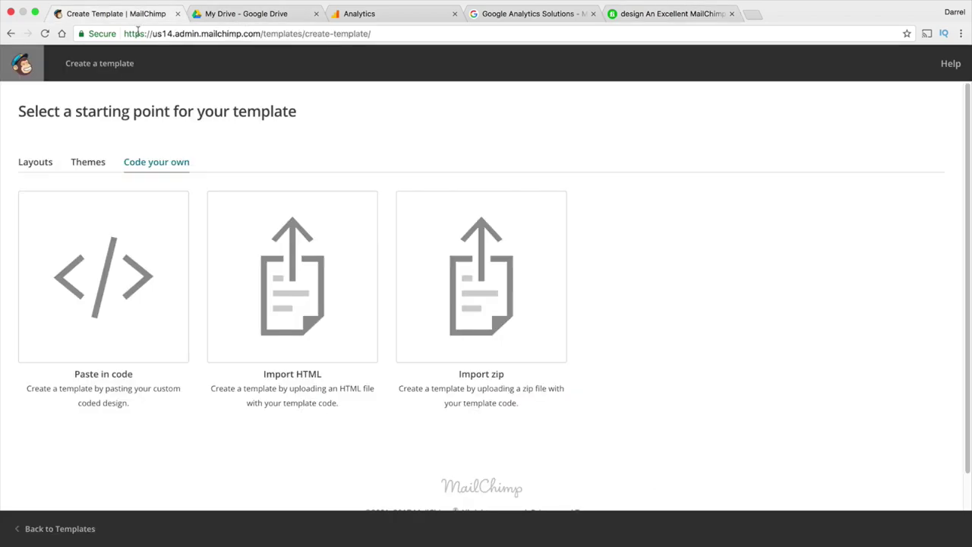
left_click(39, 167)
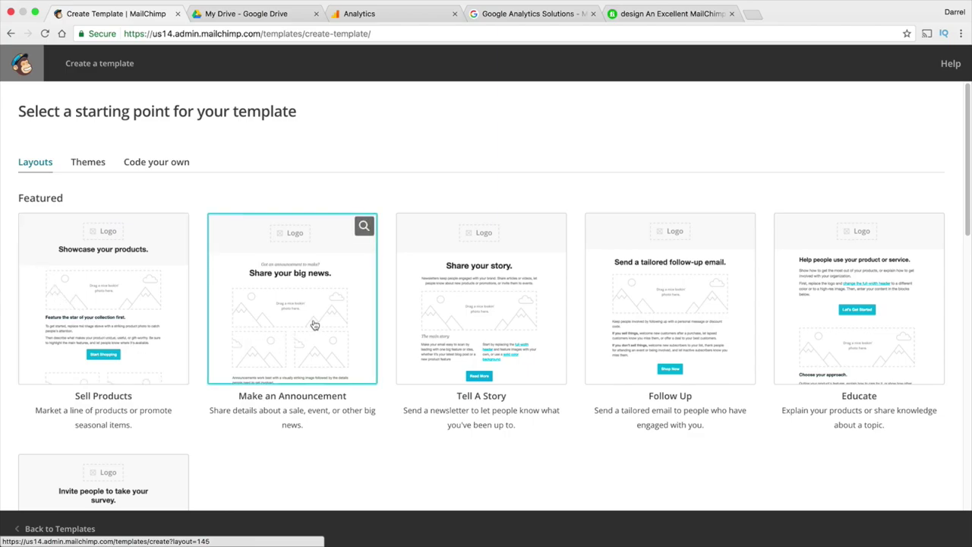
- Start an Untitled Template from the Sell Products layout and scroll through its canvas
left_click(112, 301)
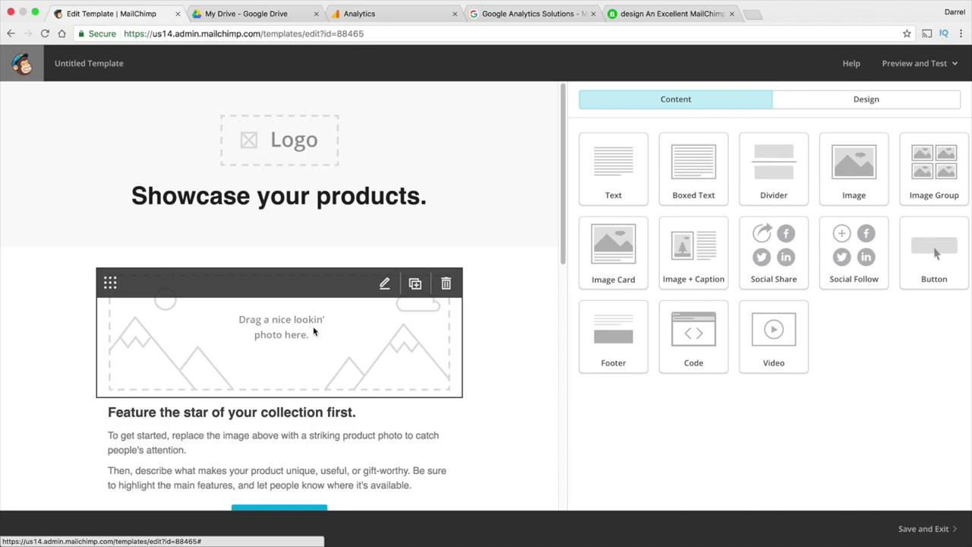
scroll(313, 331, "down", 2)
scroll(287, 340, "down", 5)
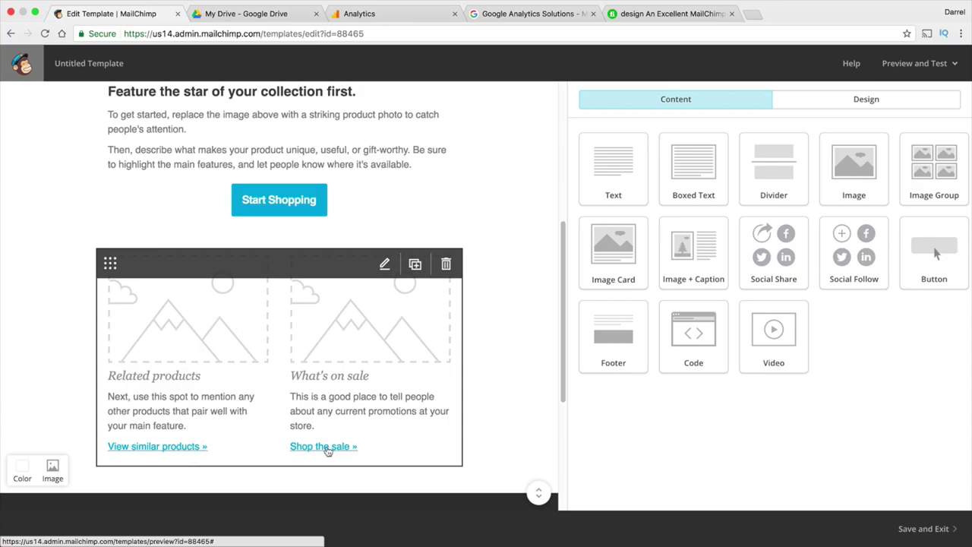
scroll(332, 434, "up", 5)
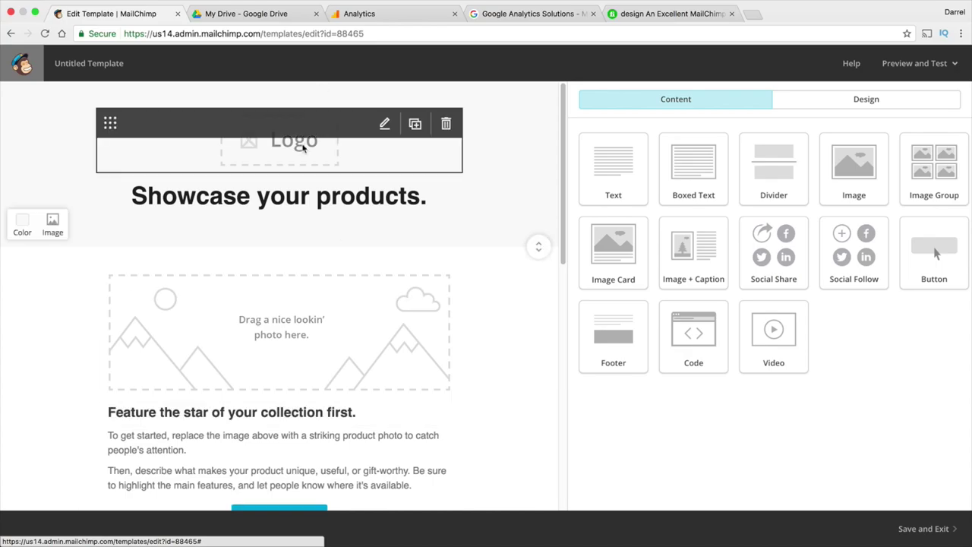
- Swap the logo placeholder for Batman-1.png from the file library, abandoning an upload attempt
left_click(302, 147)
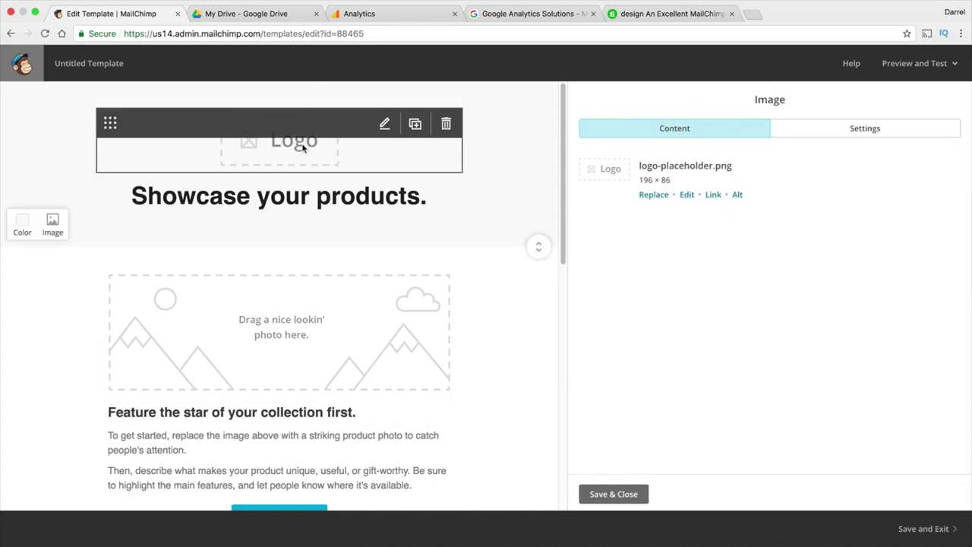
left_click(649, 196)
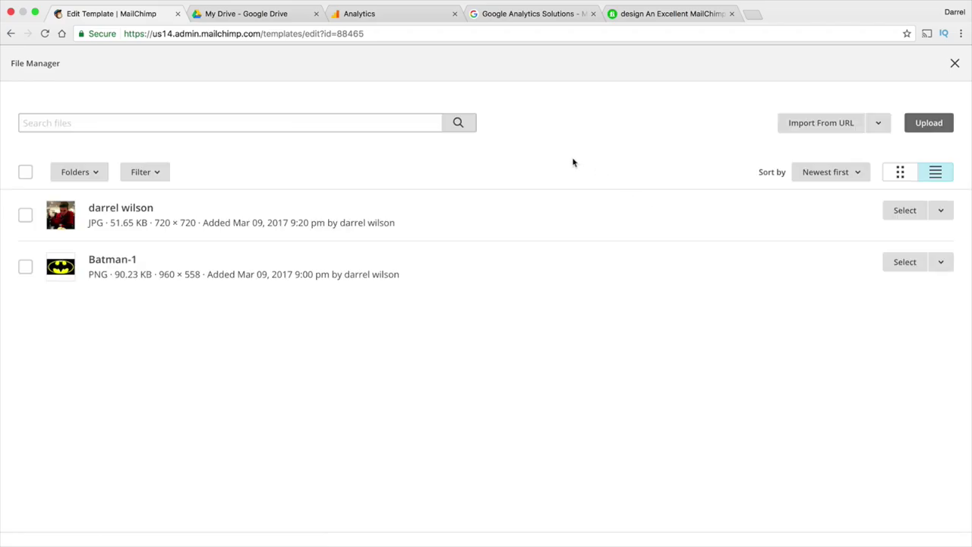
left_click(923, 124)
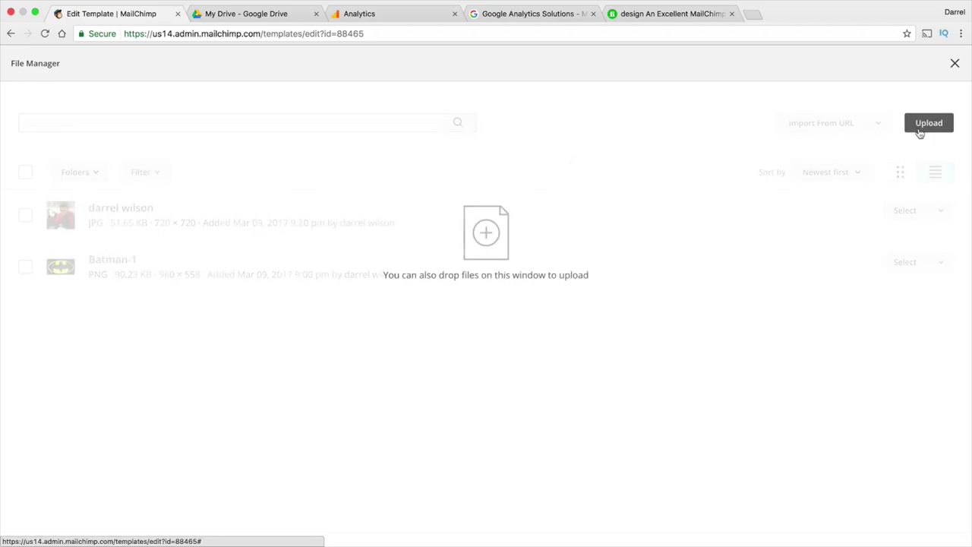
scroll(454, 93, "down", 2)
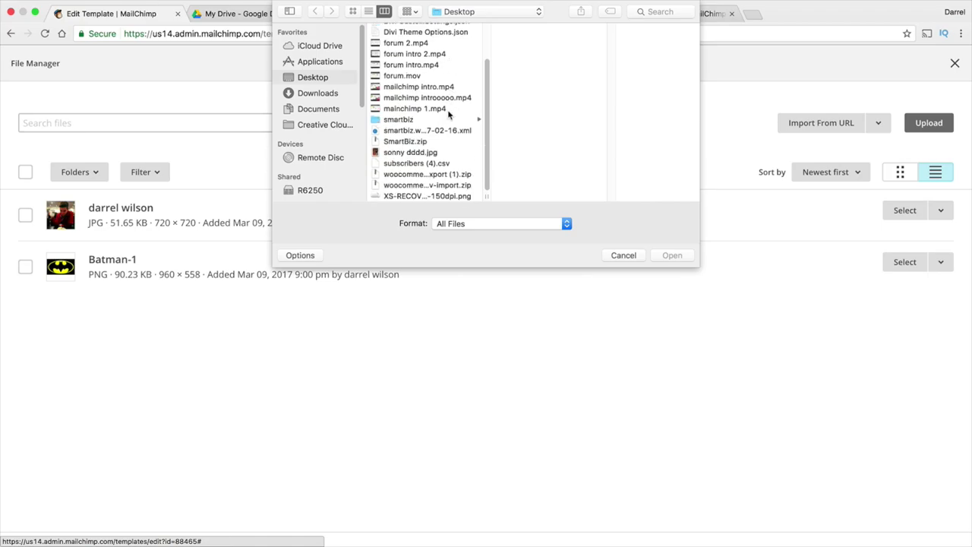
scroll(440, 158, "up", 3)
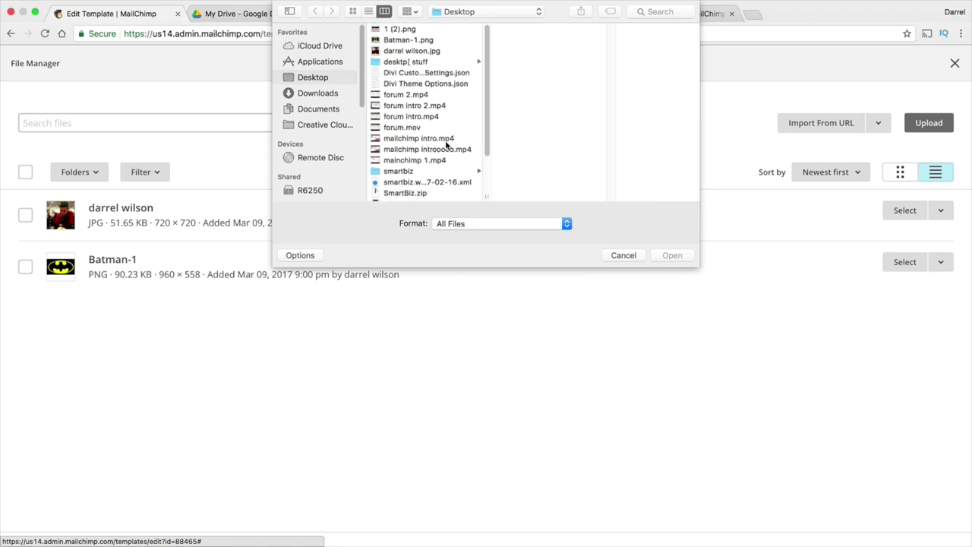
left_click(623, 256)
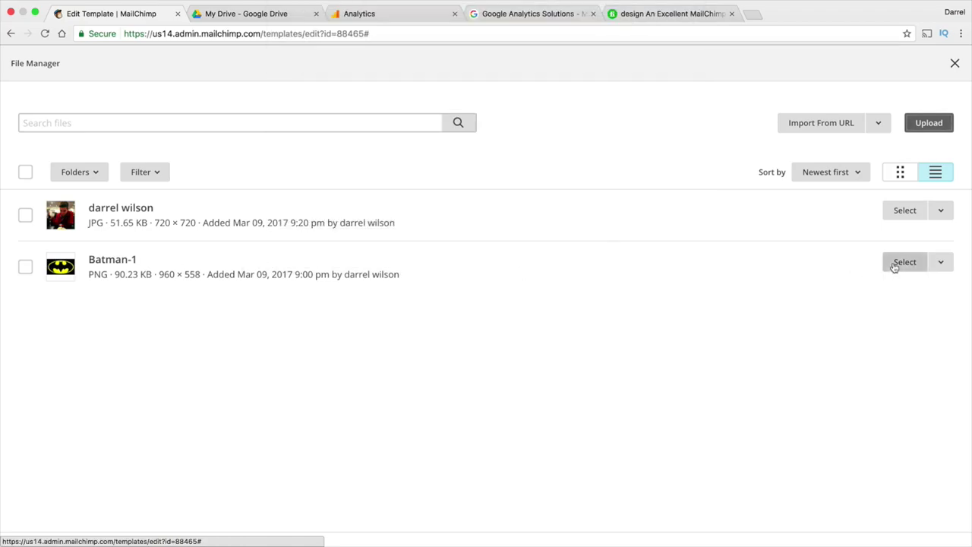
left_click(26, 266)
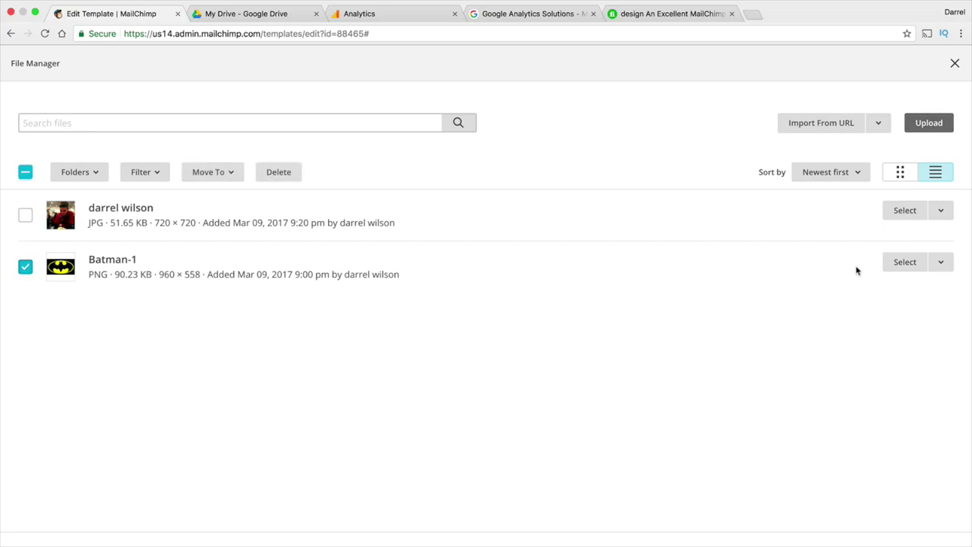
left_click(897, 263)
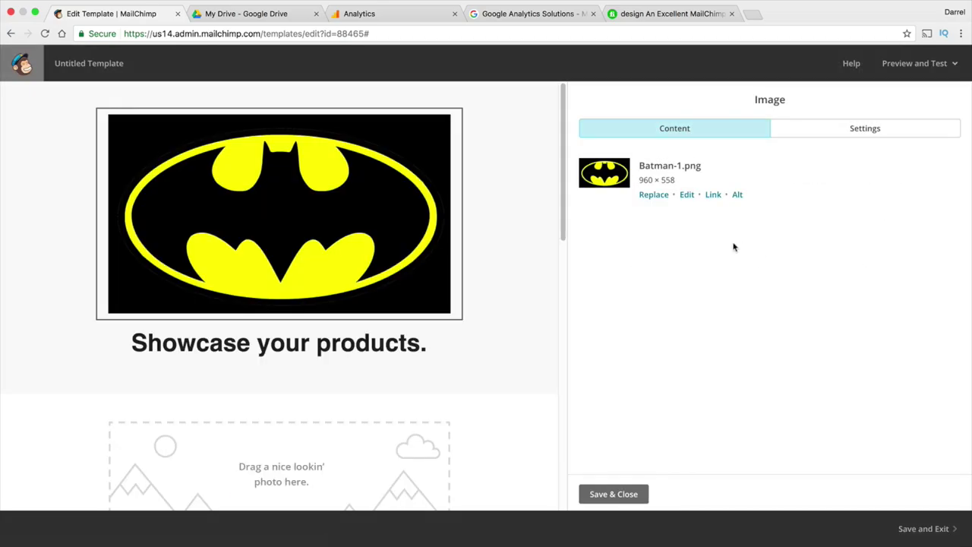
- Resize the Batman logo to 350 wide by 300 high with proportions unlocked, and save it
left_click(685, 195)
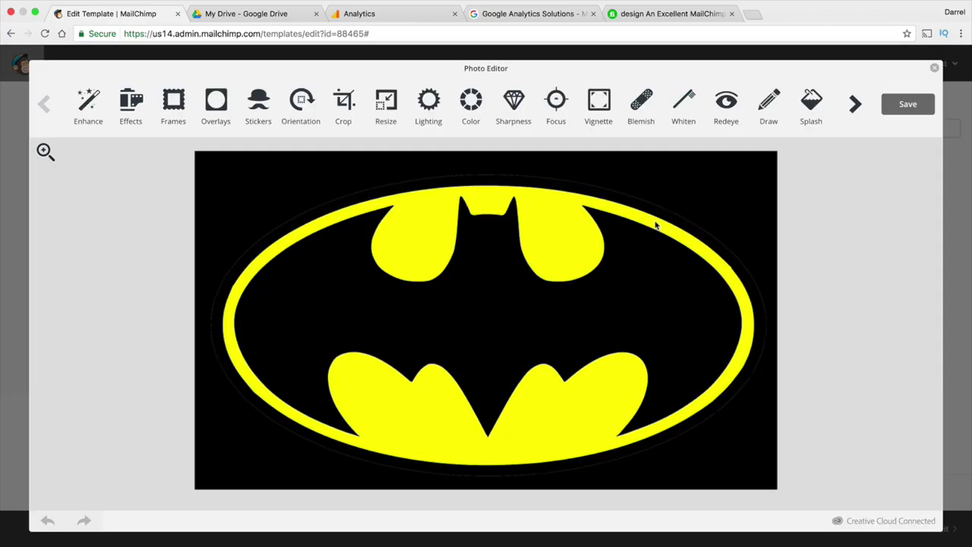
left_click(385, 108)
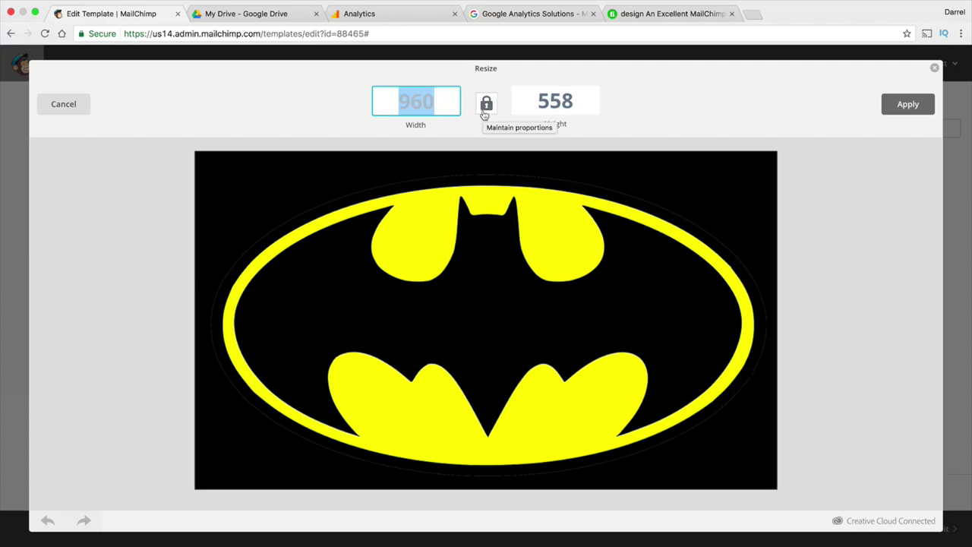
type("350")
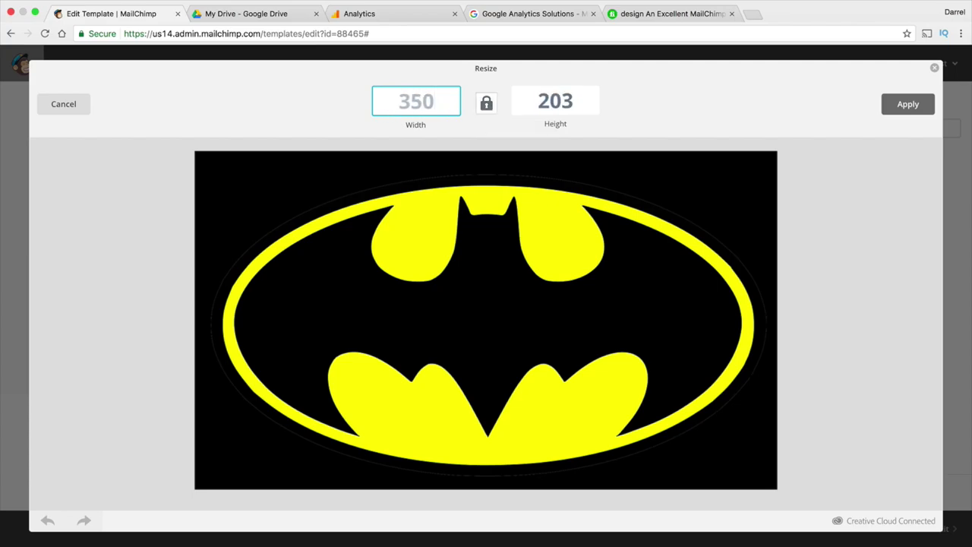
key("Tab")
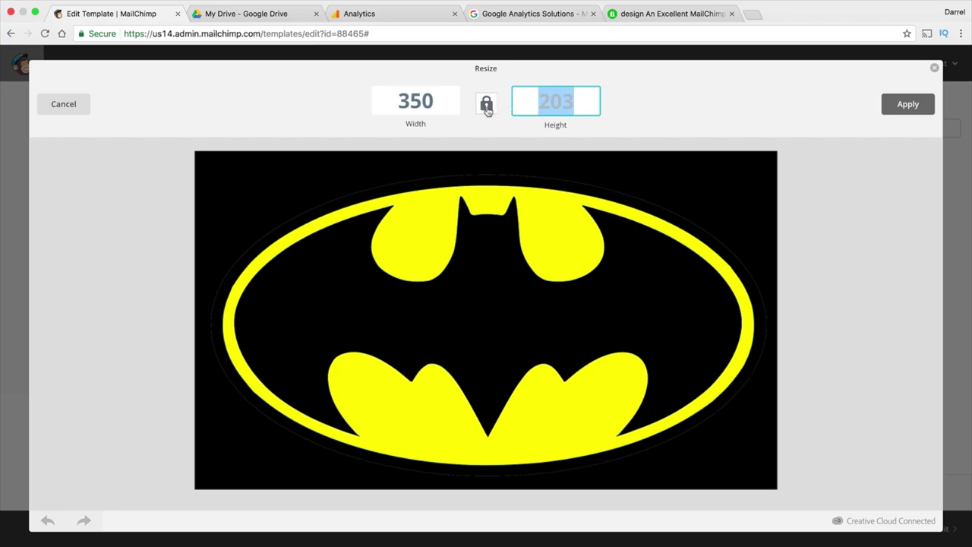
left_click(486, 104)
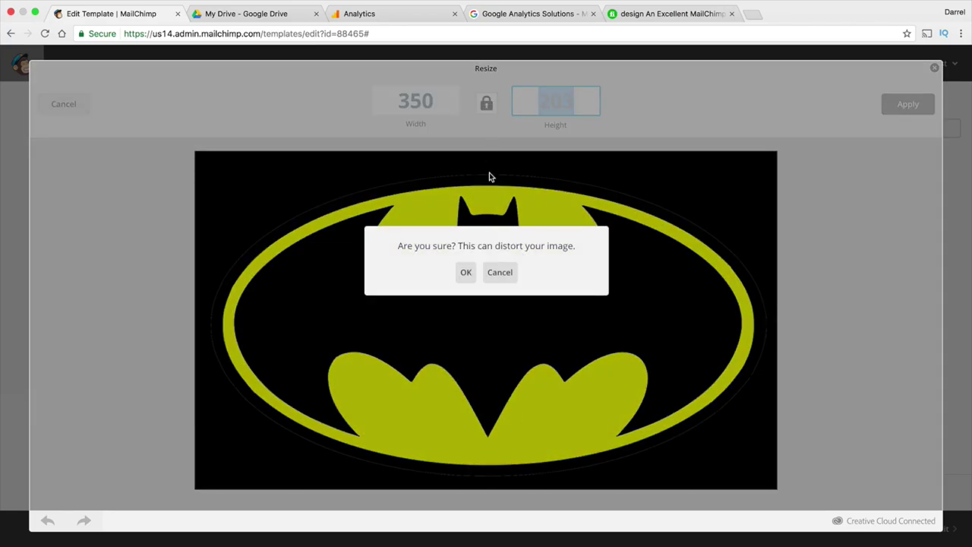
left_click(470, 274)
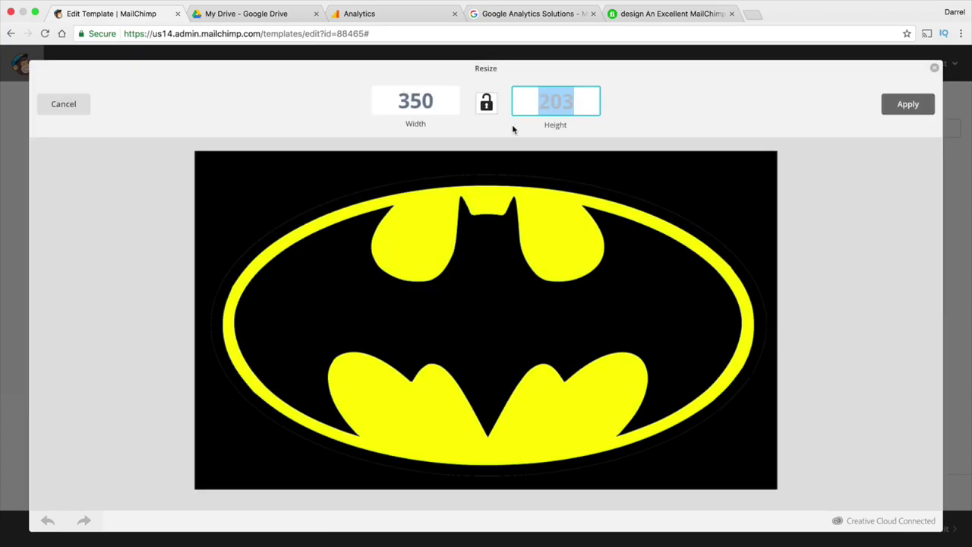
type("350")
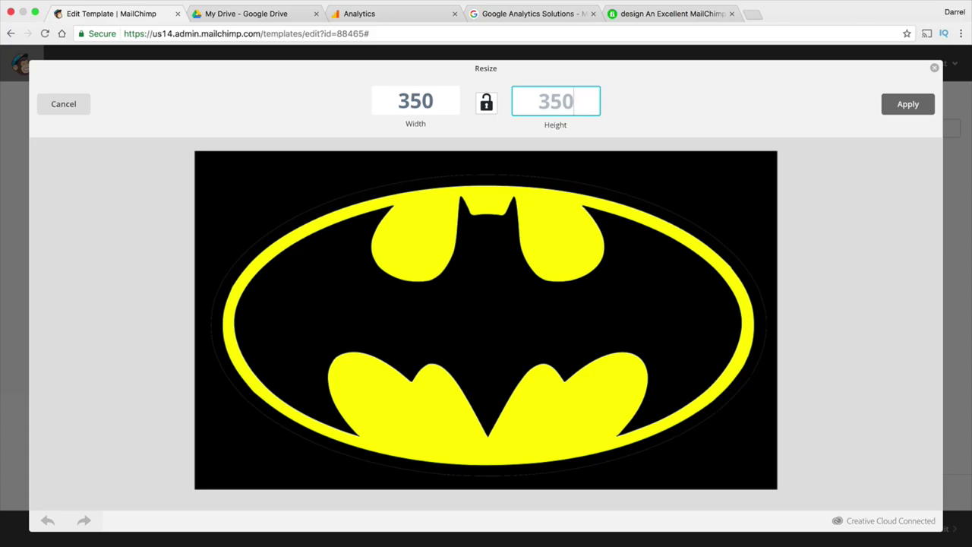
key("BackSpace")
key("BackSpace")
key("BackSpace")
type("300")
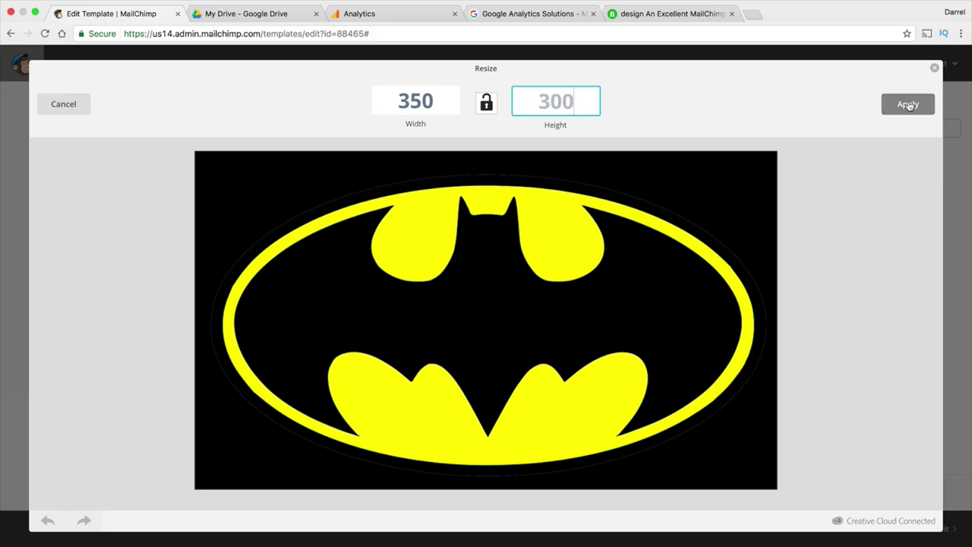
left_click(897, 106)
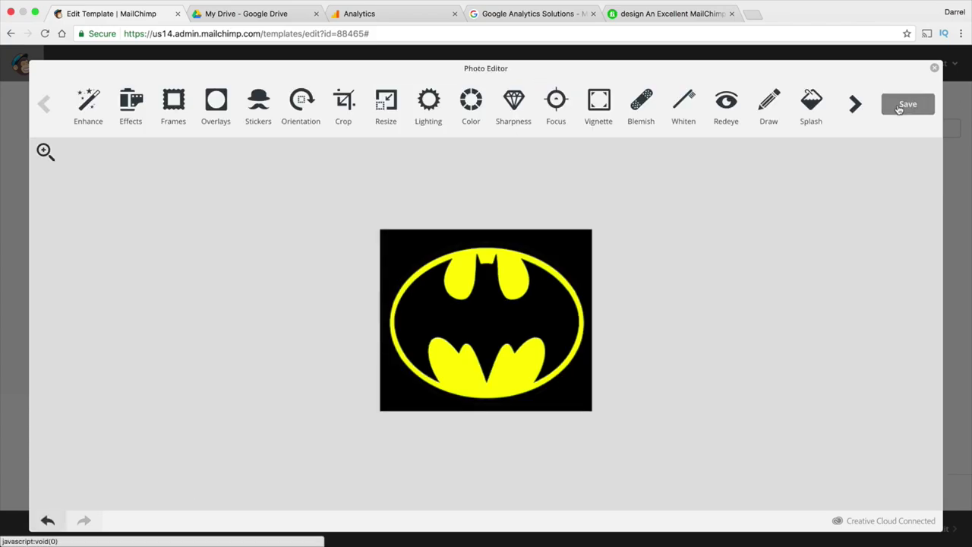
left_click(898, 108)
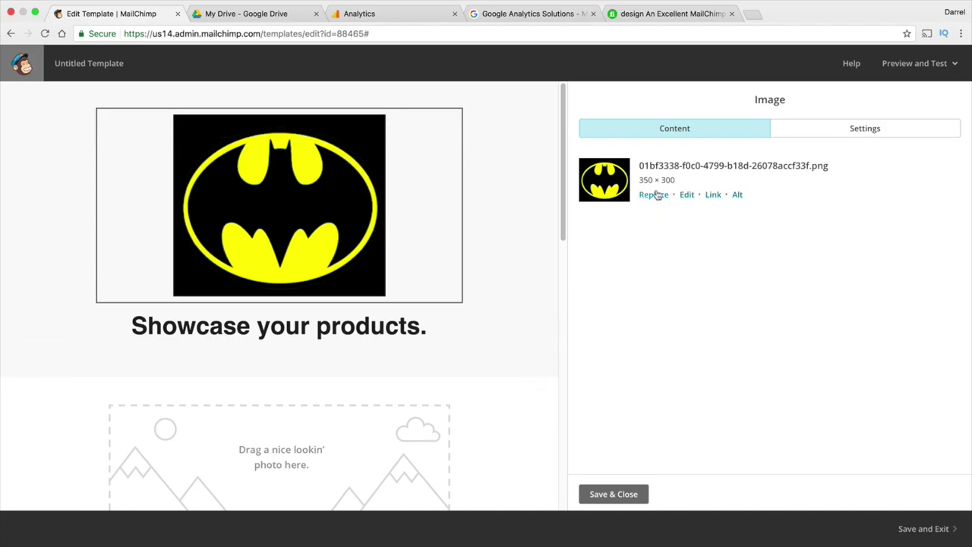
- Make the headline italic, reading 'Get 10% Off The Entire Store. Use Code' plus a discount code 'at checkout'
left_click(340, 335)
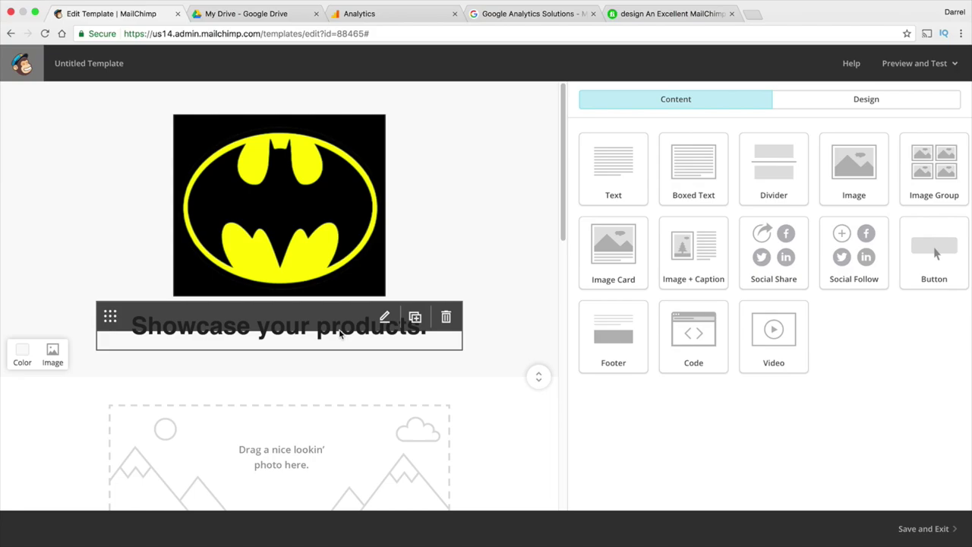
left_click_drag(761, 216, 552, 215)
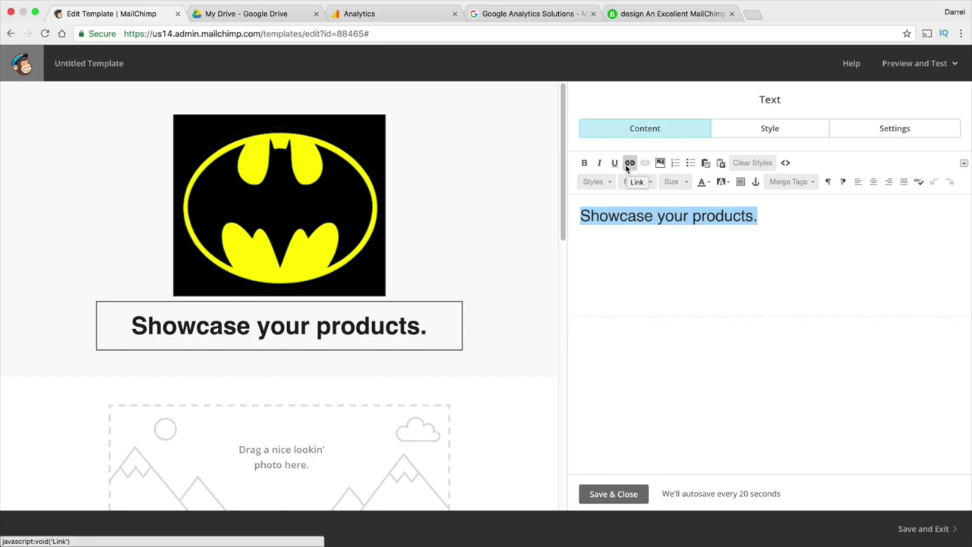
left_click(600, 164)
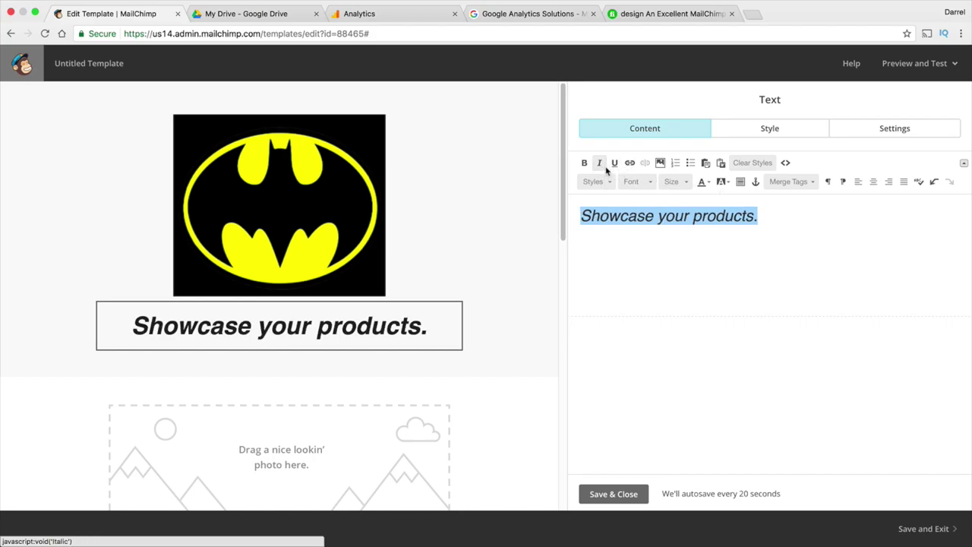
left_click(749, 215)
left_click_drag(748, 215, 509, 218)
type("We")
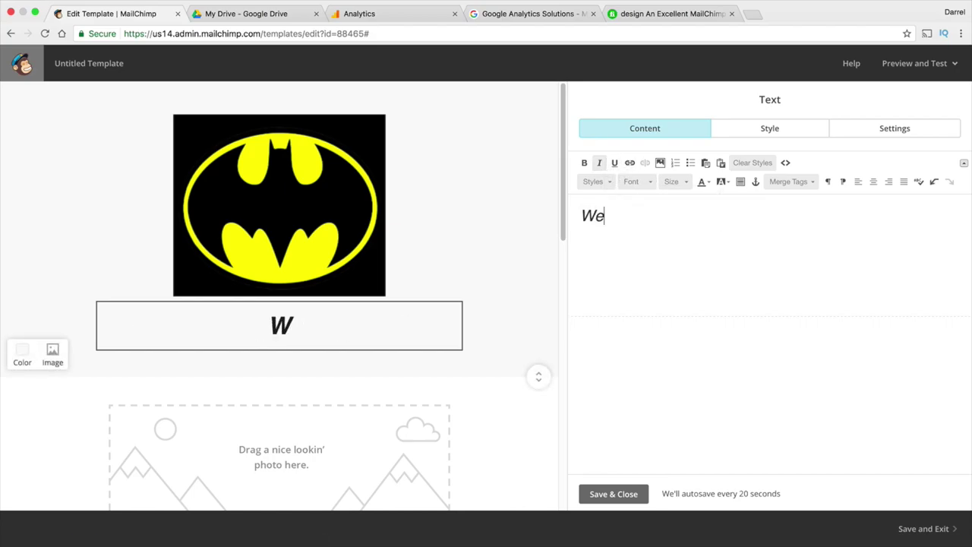
type("lc")
key("BackSpace")
key("BackSpace")
key("BackSpace")
key("BackSpace")
type("G")
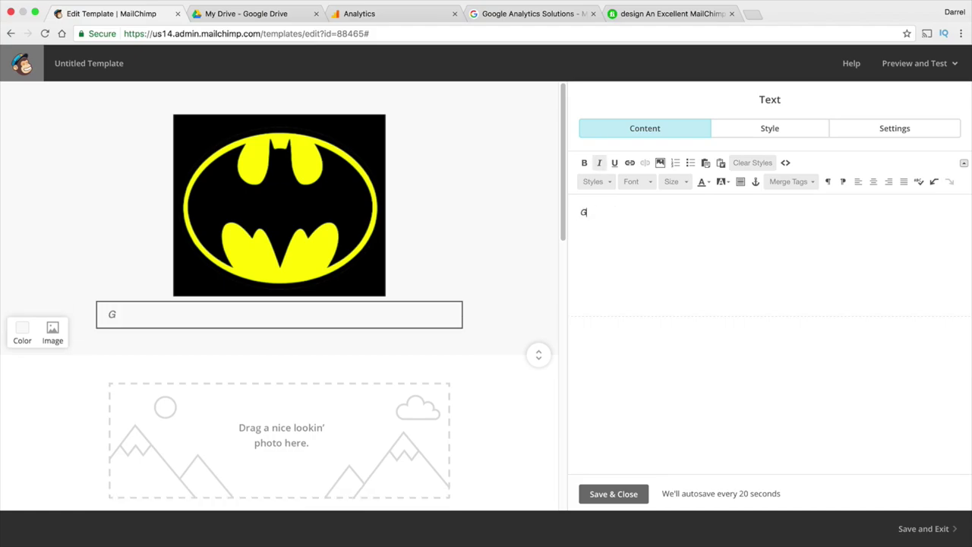
type("et 10% Off t")
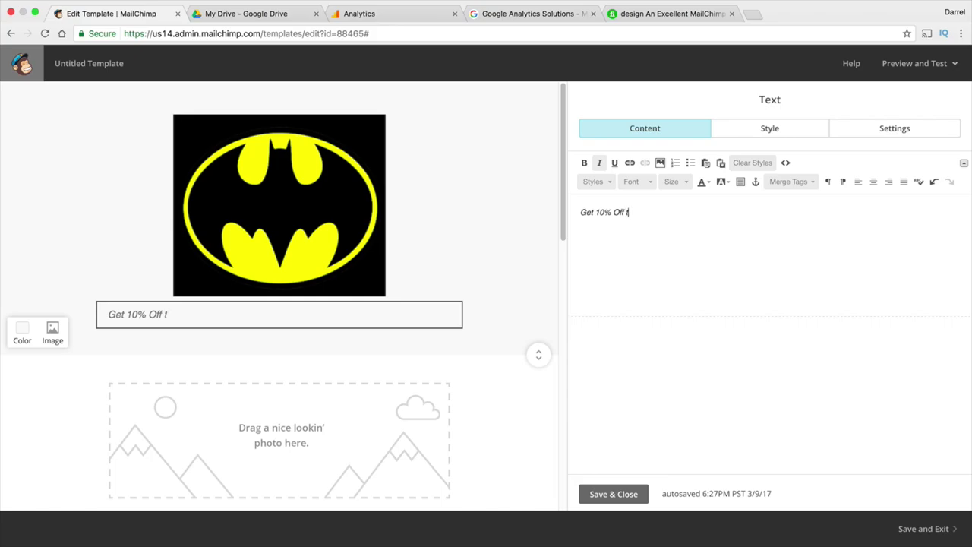
type("h")
key("BackSpace")
key("BackSpace")
type("The Entire Store")
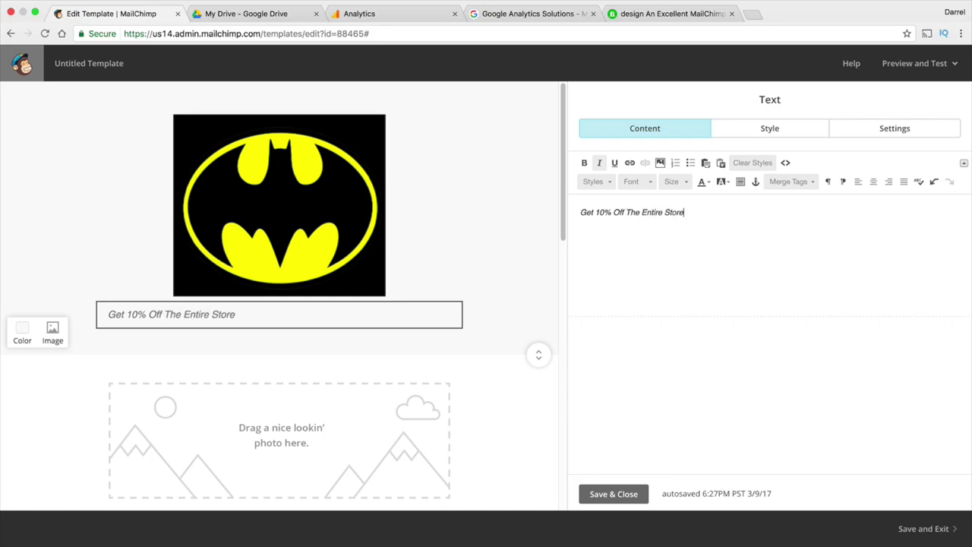
type(". Use Code Darre")
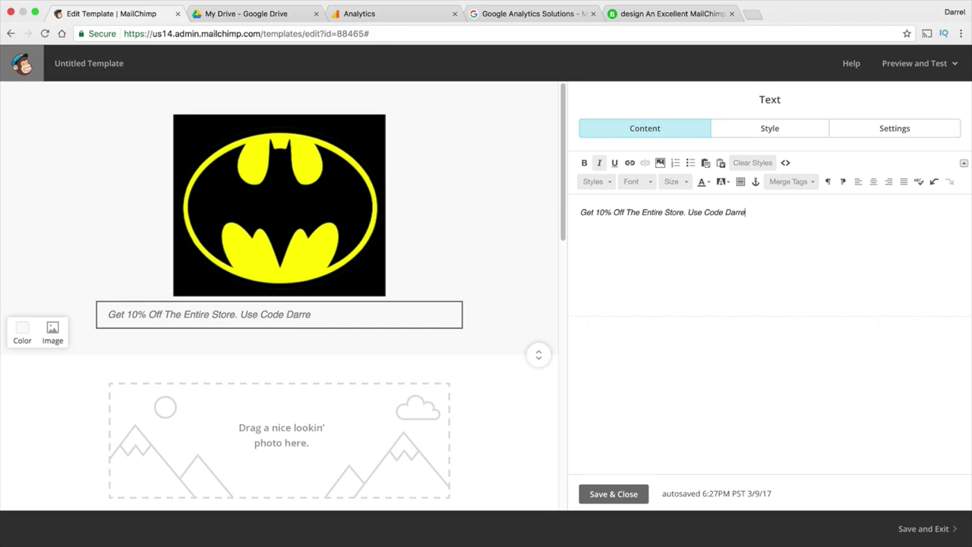
type("l at checkout")
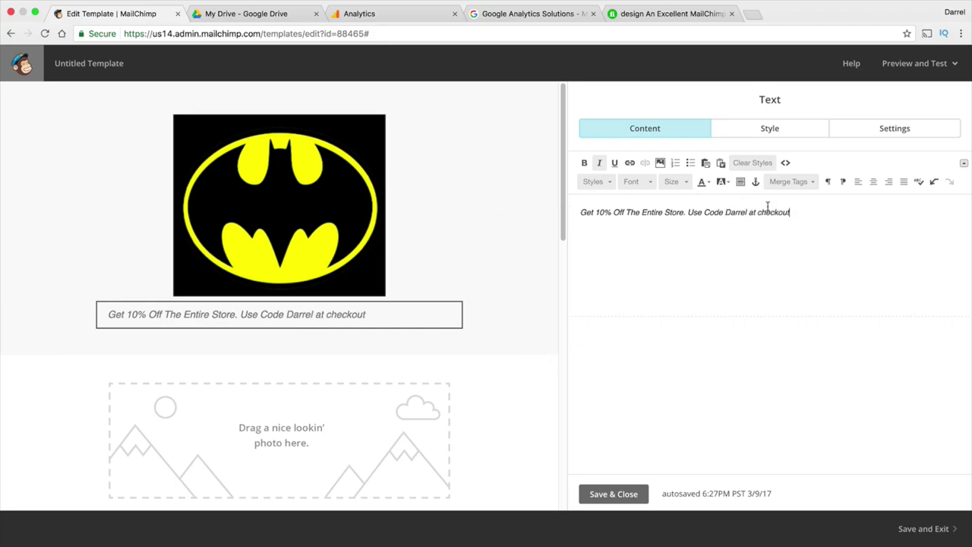
left_click_drag(791, 213, 580, 214)
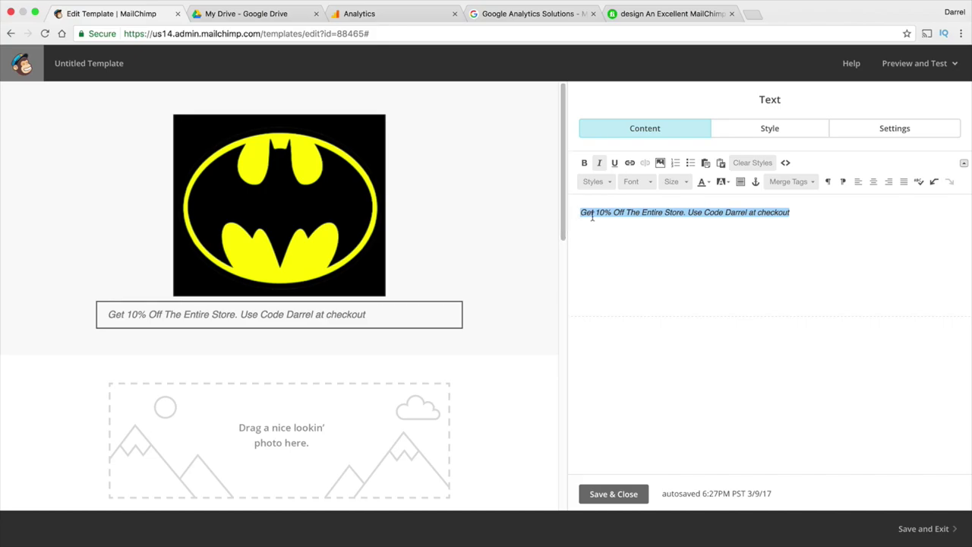
- Set the discount line to the Tahoma font with the TOC heading 2 style
left_click(638, 185)
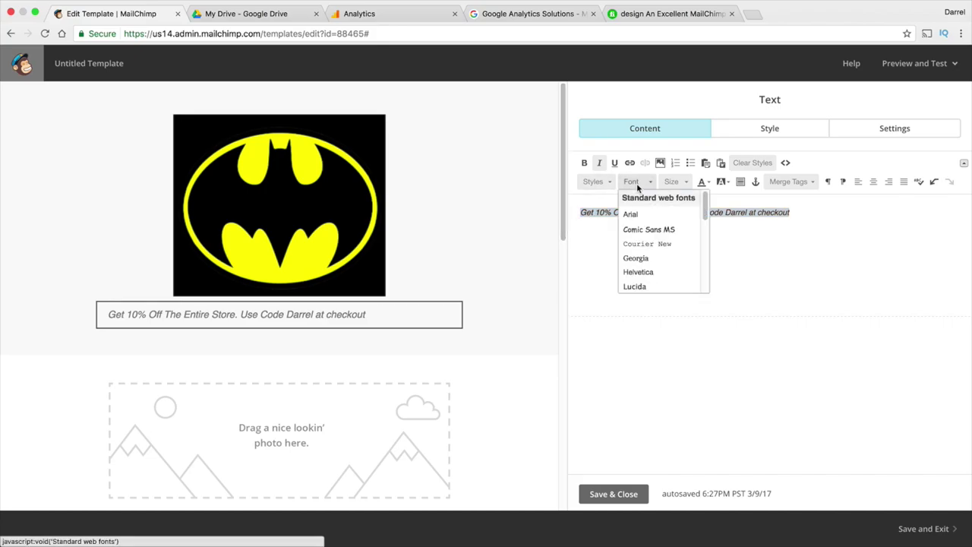
scroll(651, 235, "down", 1)
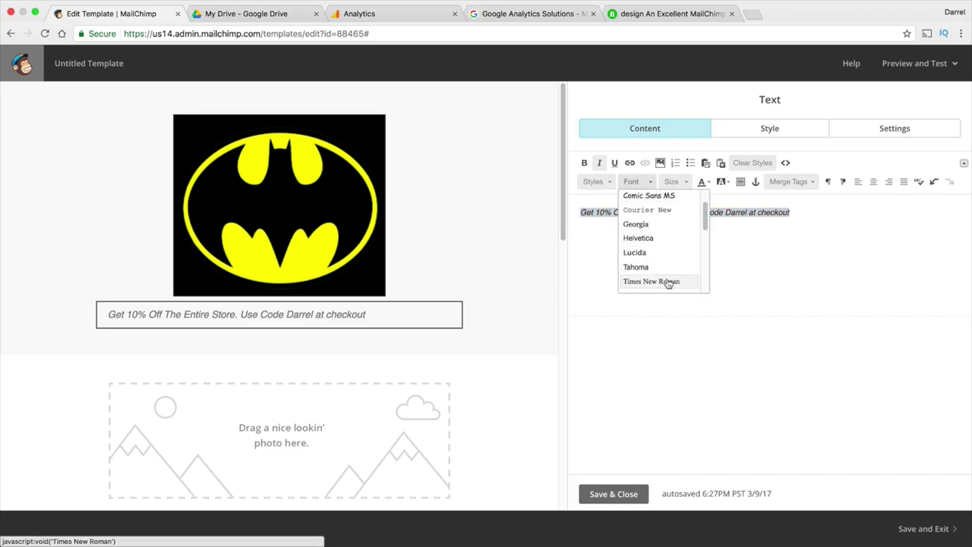
left_click(665, 266)
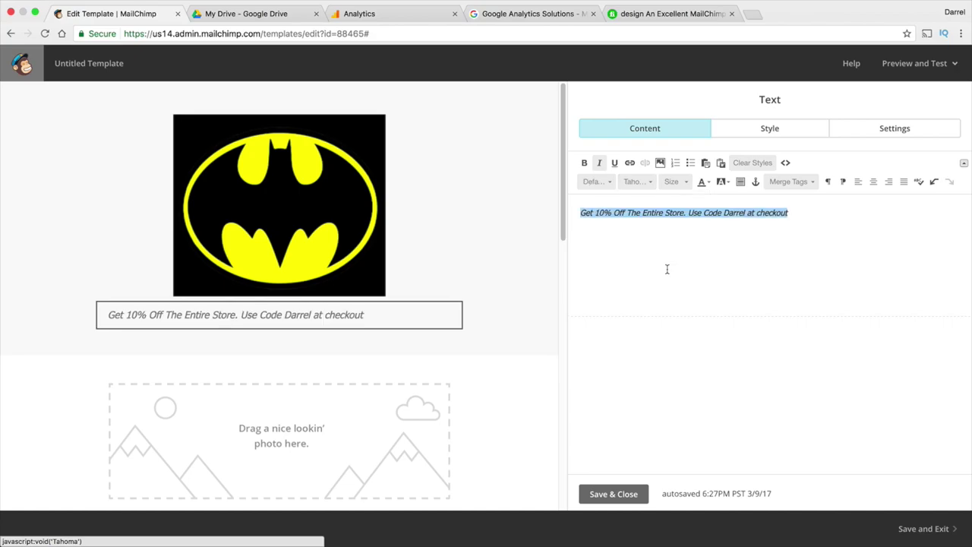
left_click(605, 183)
scroll(619, 230, "down", 1)
scroll(619, 230, "down", 1)
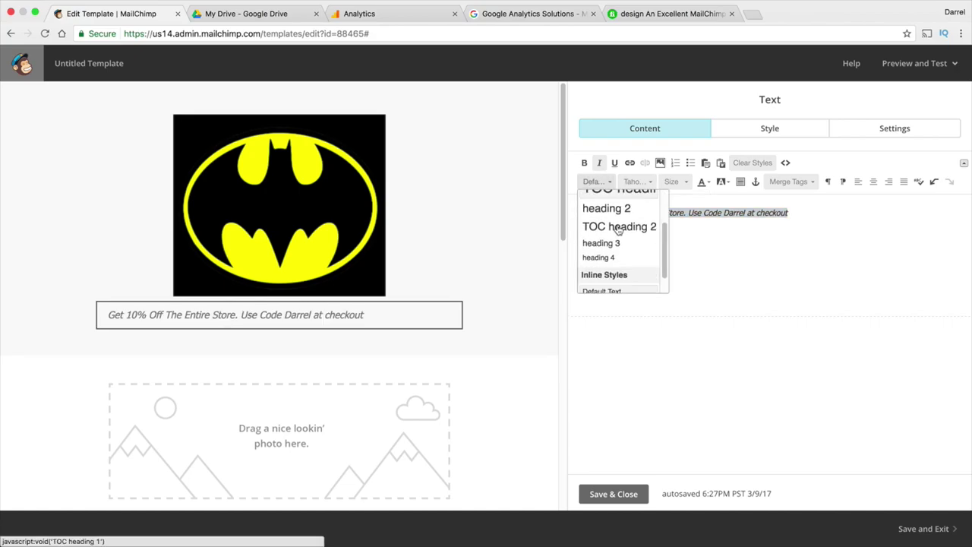
left_click(623, 228)
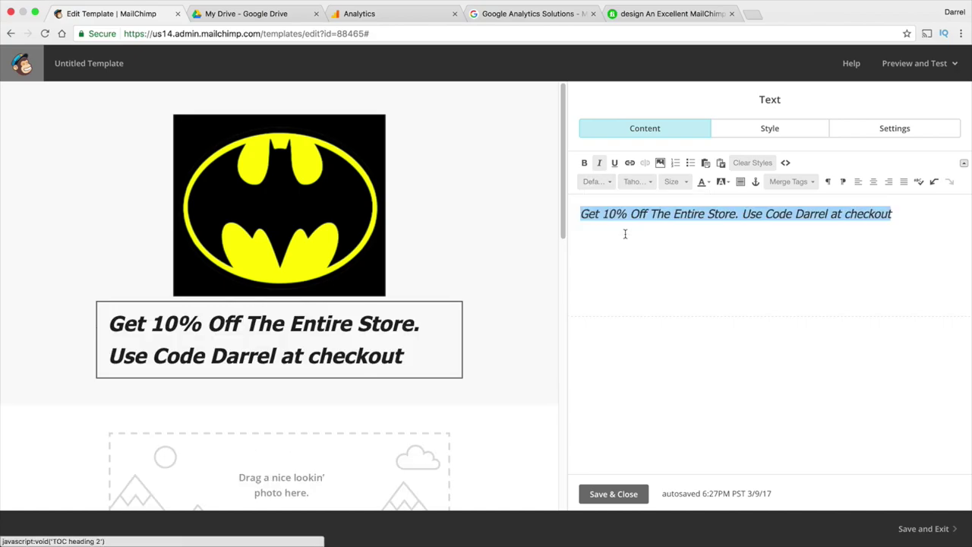
- Center the discount line, trying text sizes 24 and then 23
left_click(671, 181)
left_click(673, 238)
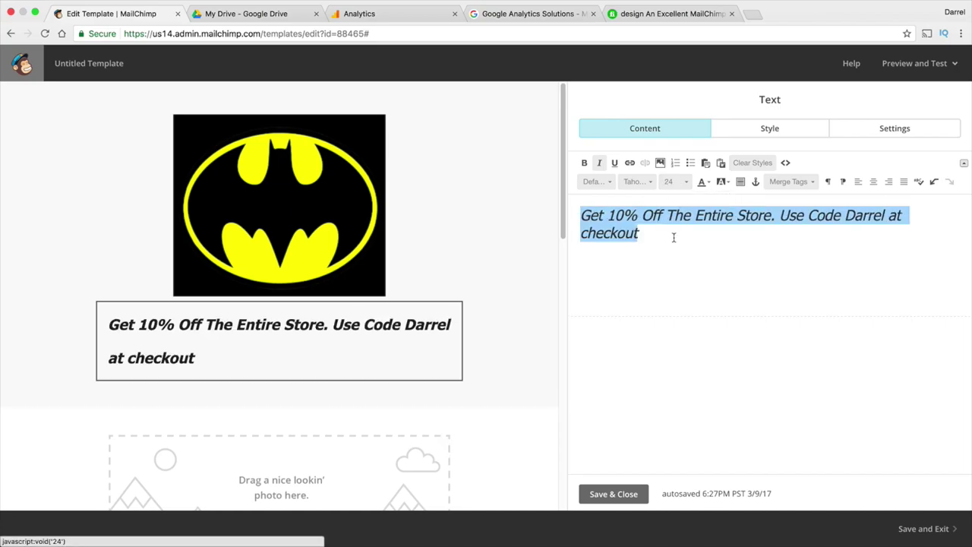
left_click(674, 181)
left_click(681, 217)
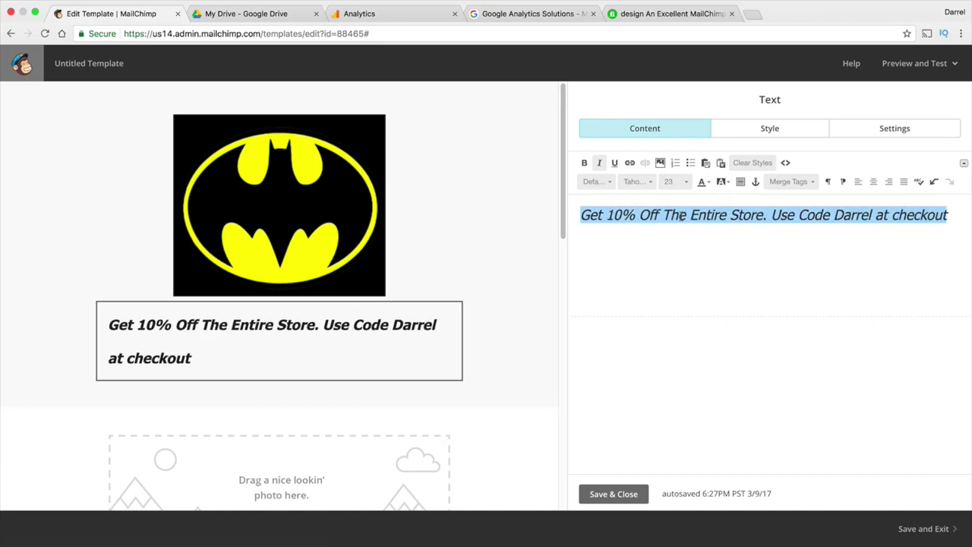
left_click(874, 182)
left_click(390, 357)
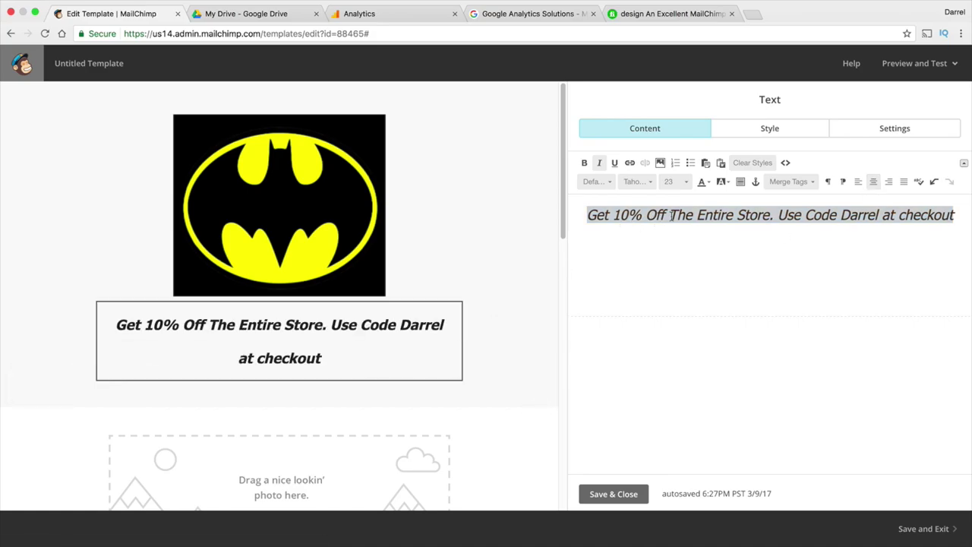
- Shrink the discount line through sizes 21 and 20 to 19, then save and close it
left_click(669, 181)
scroll(675, 228, "up", 1)
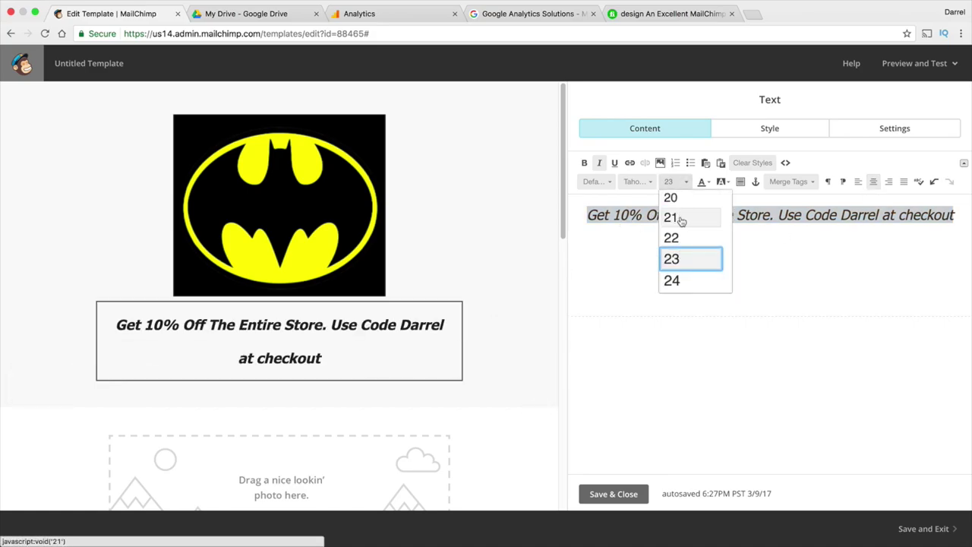
left_click(675, 220)
left_click(675, 184)
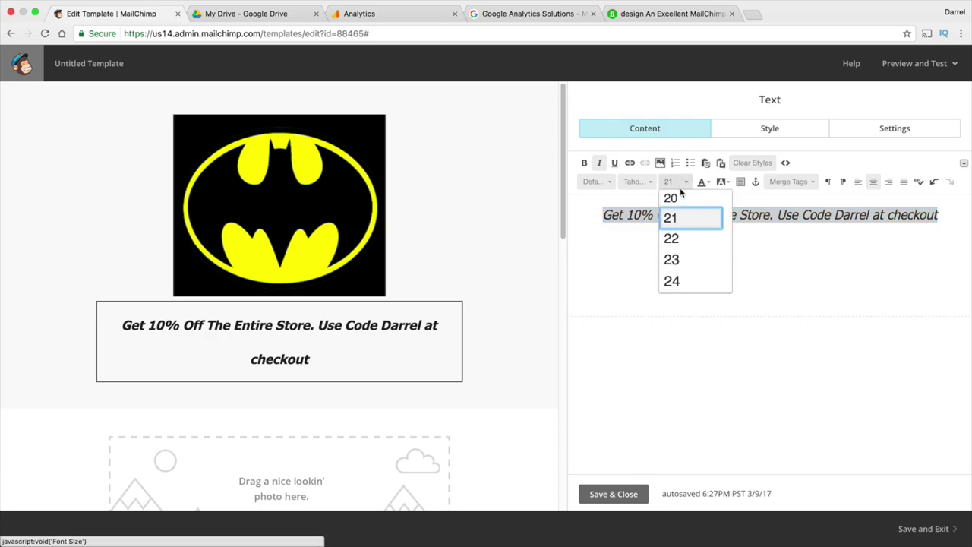
left_click(678, 196)
left_click(681, 190)
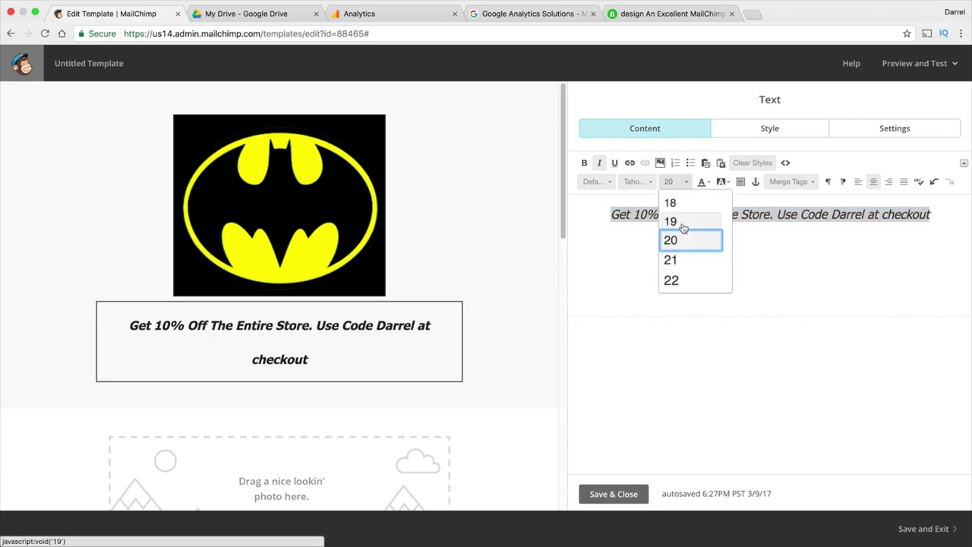
left_click(677, 219)
left_click(685, 287)
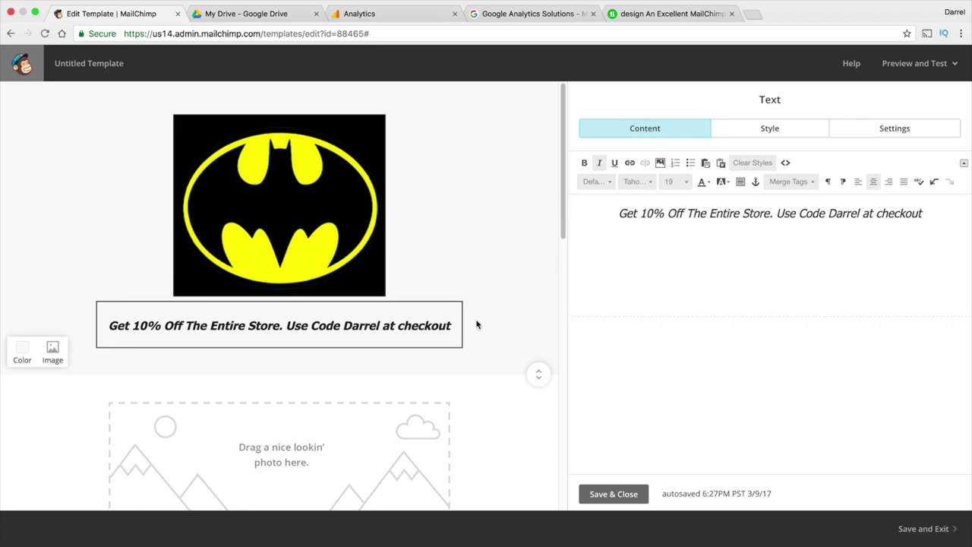
left_click(613, 494)
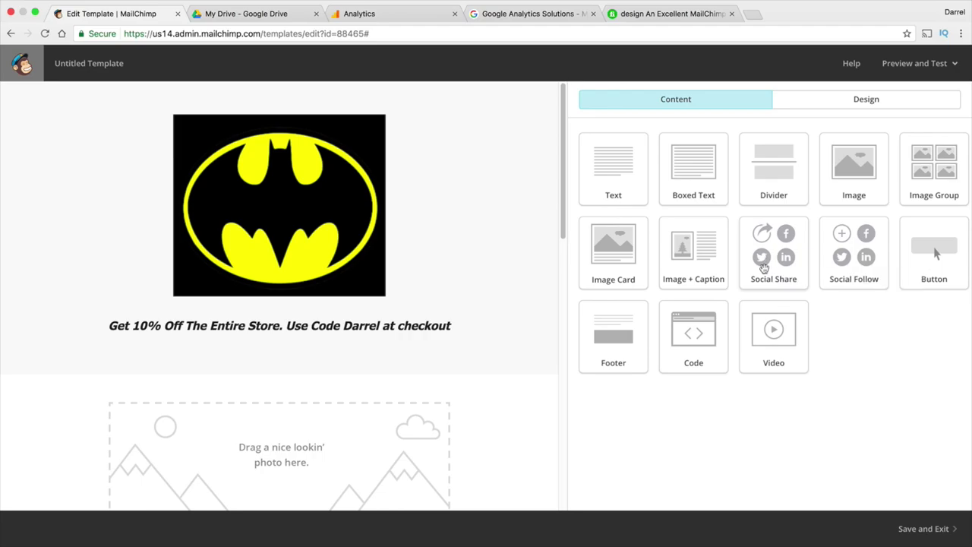
- Place a Social Share block below the headline and edit its Facebook link text
left_click_drag(753, 276, 267, 357)
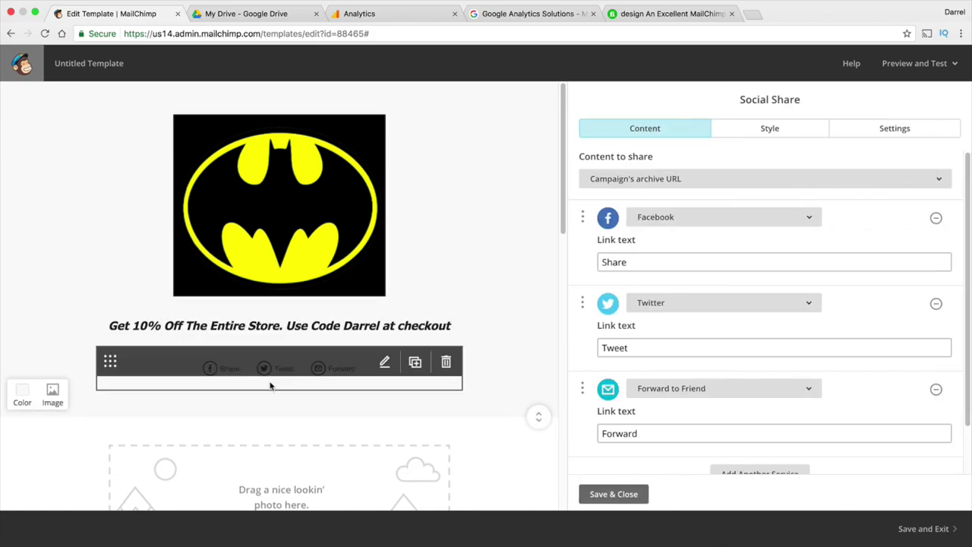
left_click(657, 260)
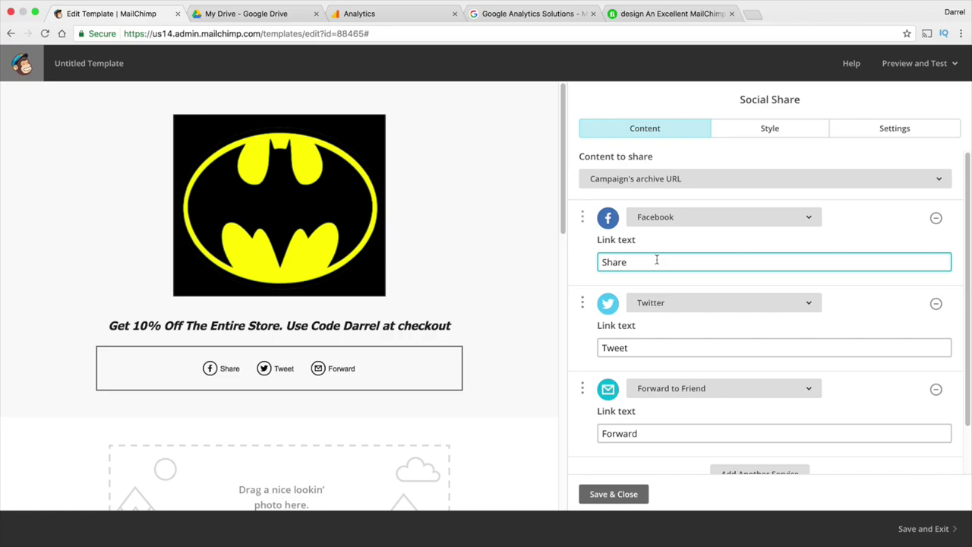
- Change the second share link from Twitter to LinkedIn and save the social share block
left_click(635, 350)
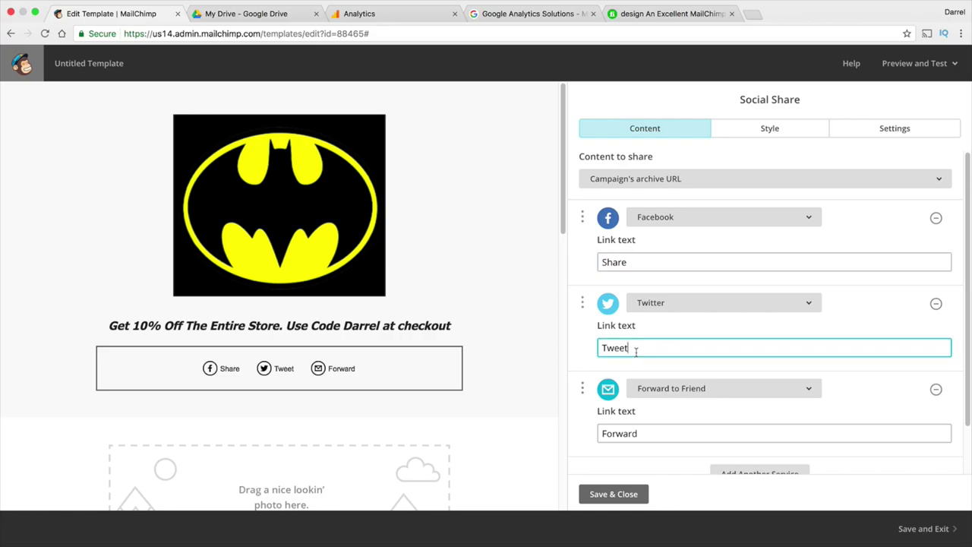
double_click(635, 349)
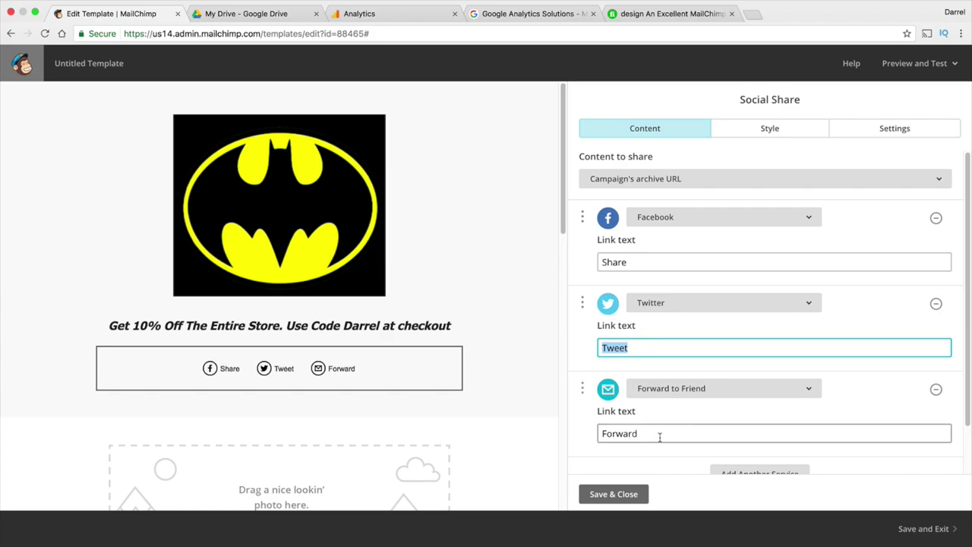
left_click(717, 305)
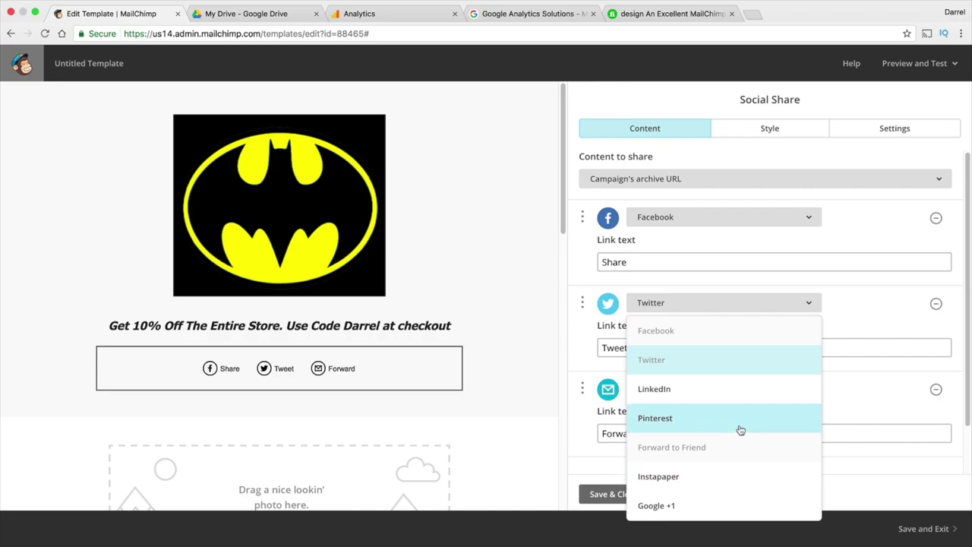
left_click(739, 476)
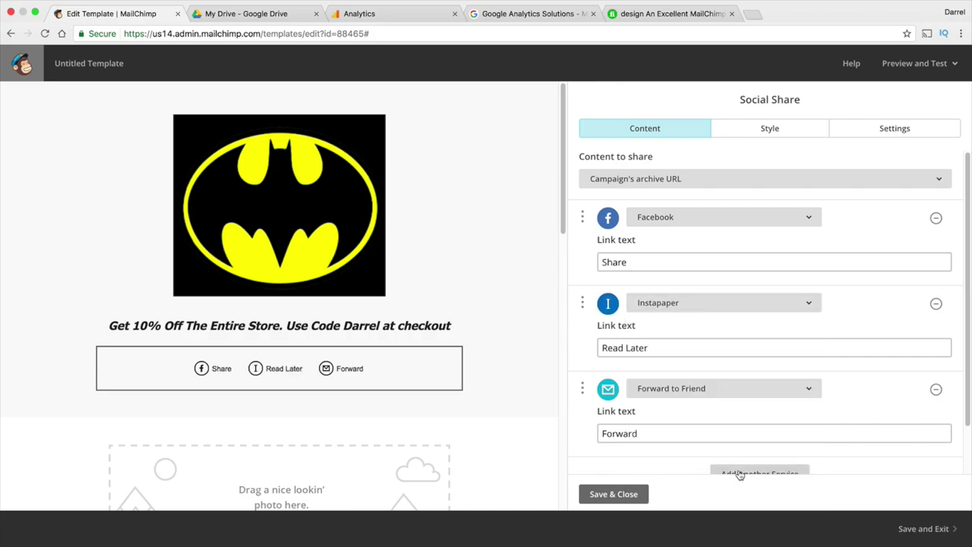
left_click(716, 304)
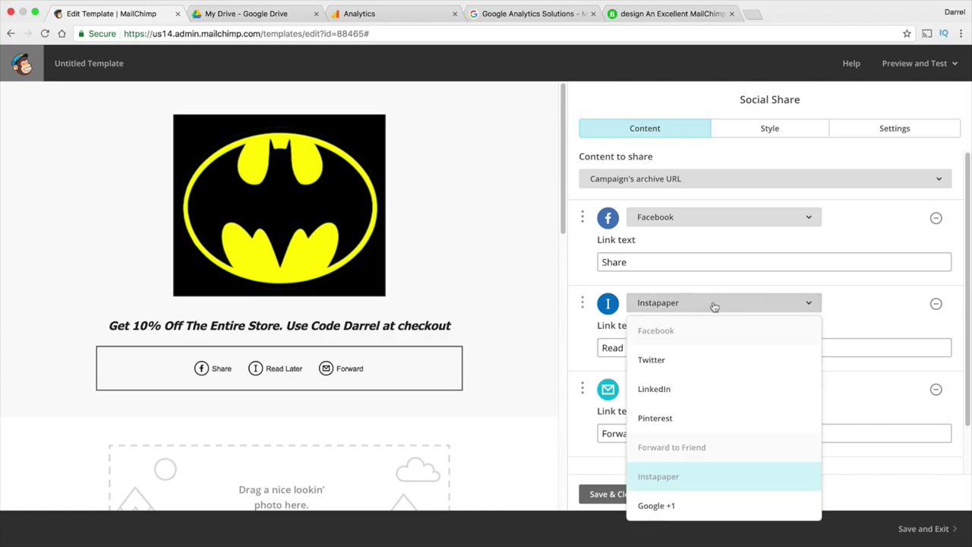
left_click(706, 359)
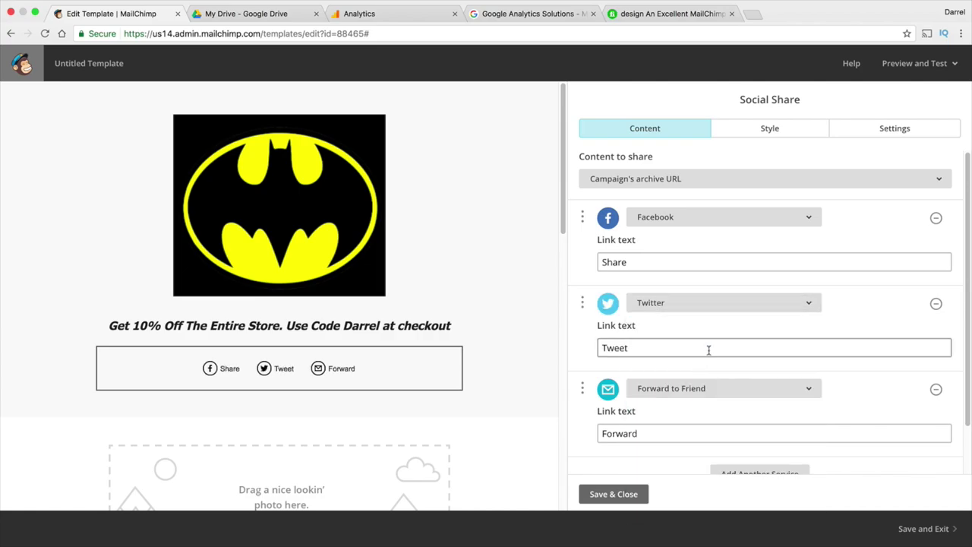
left_click(744, 304)
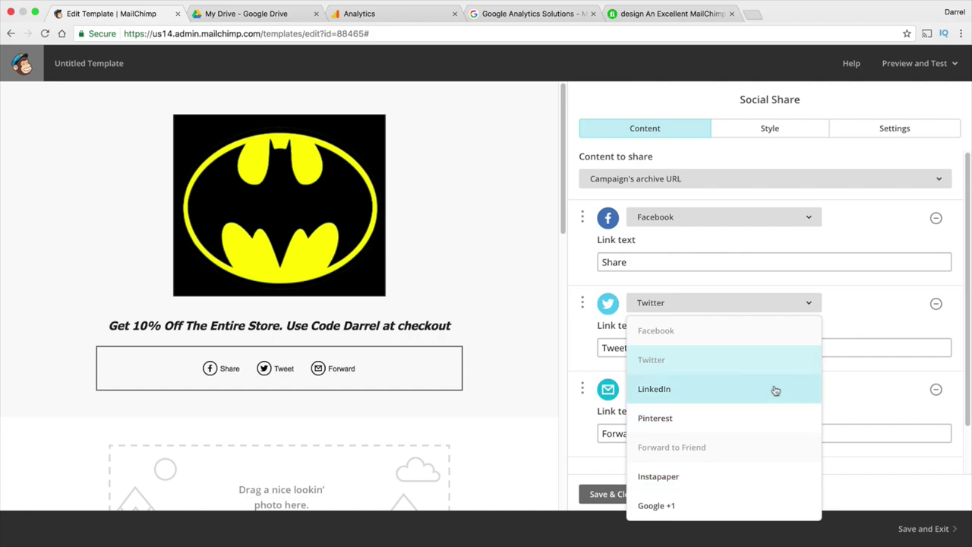
left_click(775, 390)
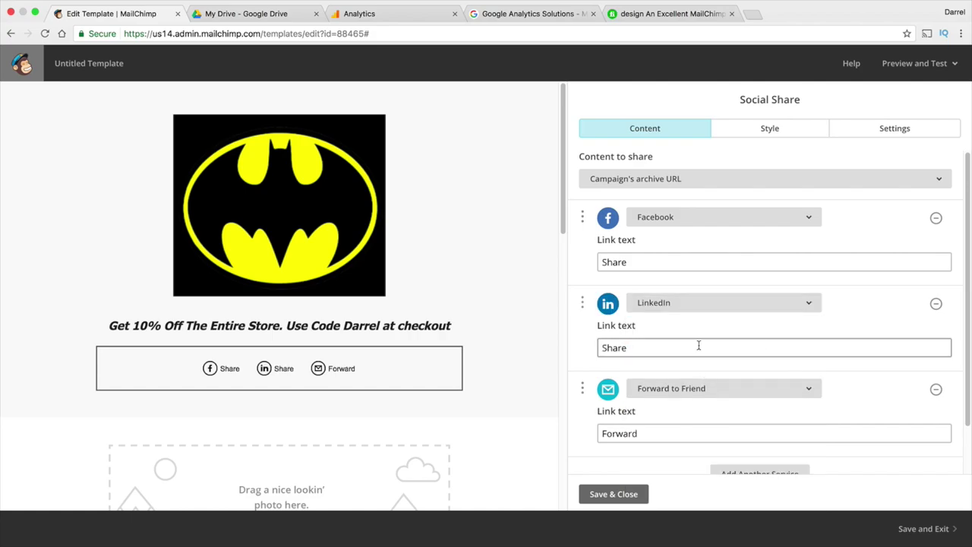
left_click(629, 494)
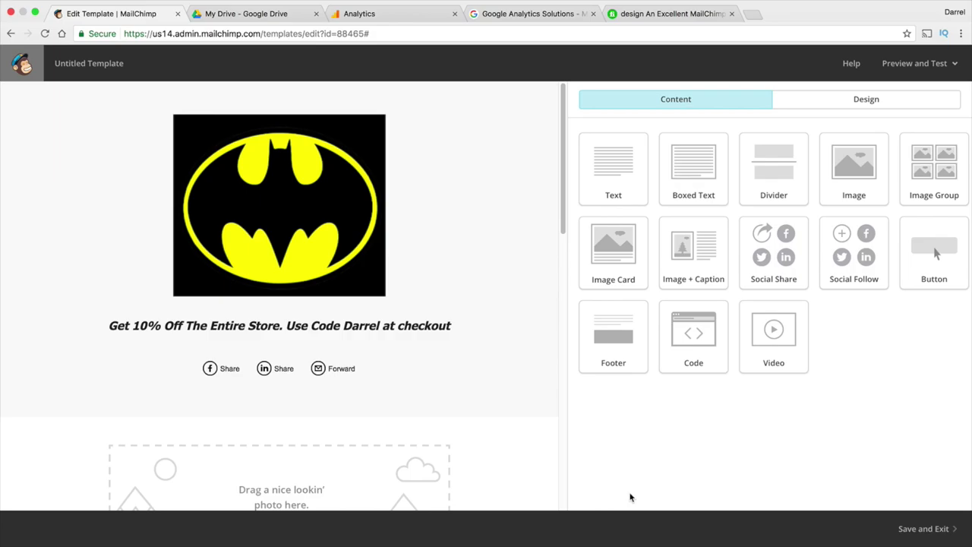
- Swap the image placeholder below the share links for the 720 × 720 photo of the man with the mug
scroll(538, 314, "down", 3)
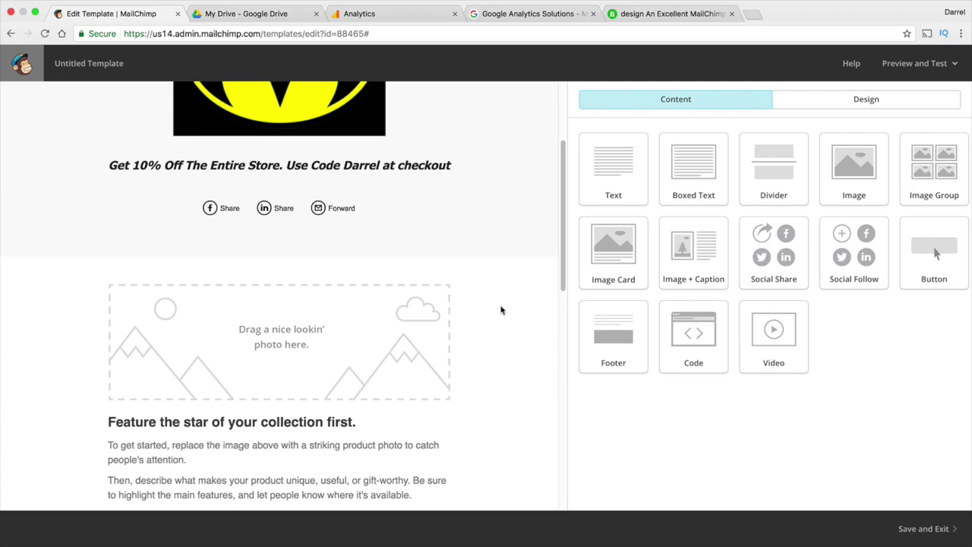
mouse_move(344, 364)
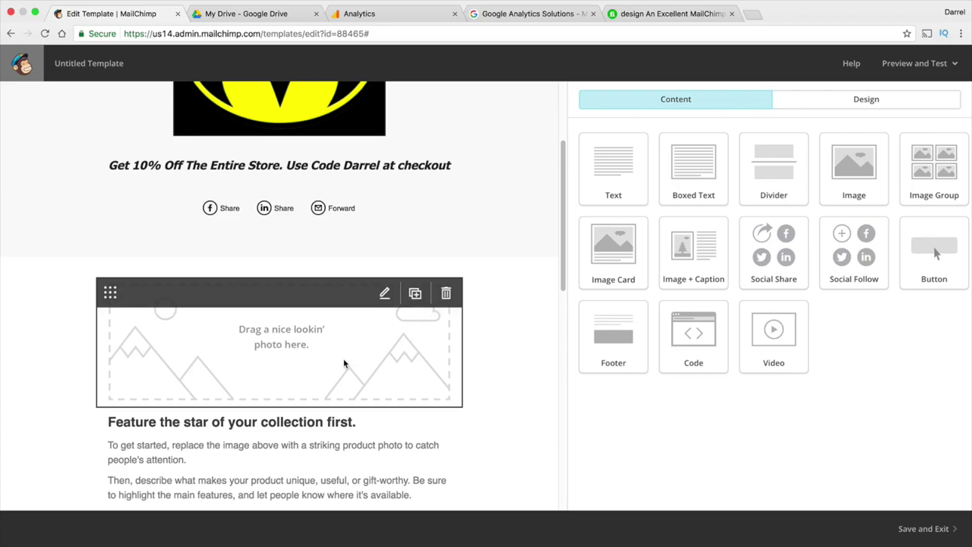
left_click(344, 364)
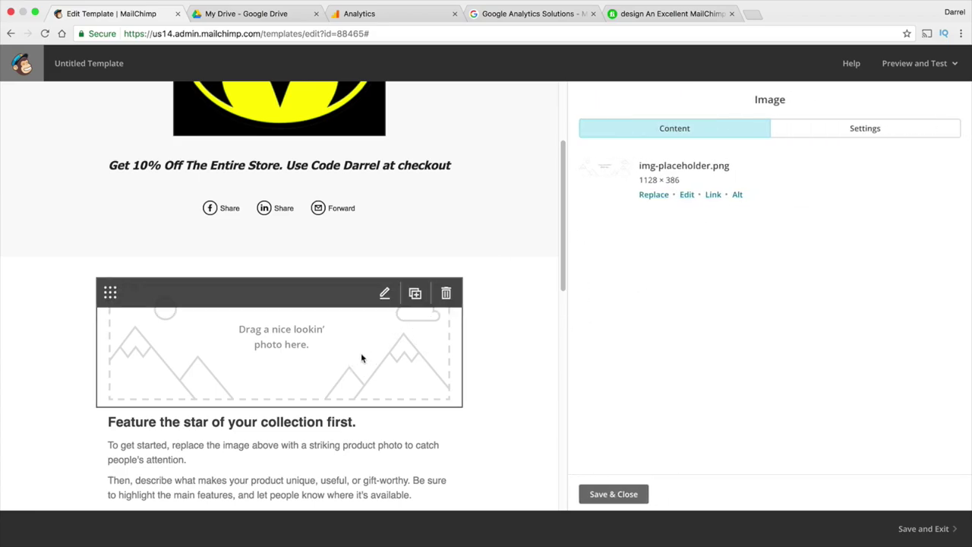
left_click(655, 196)
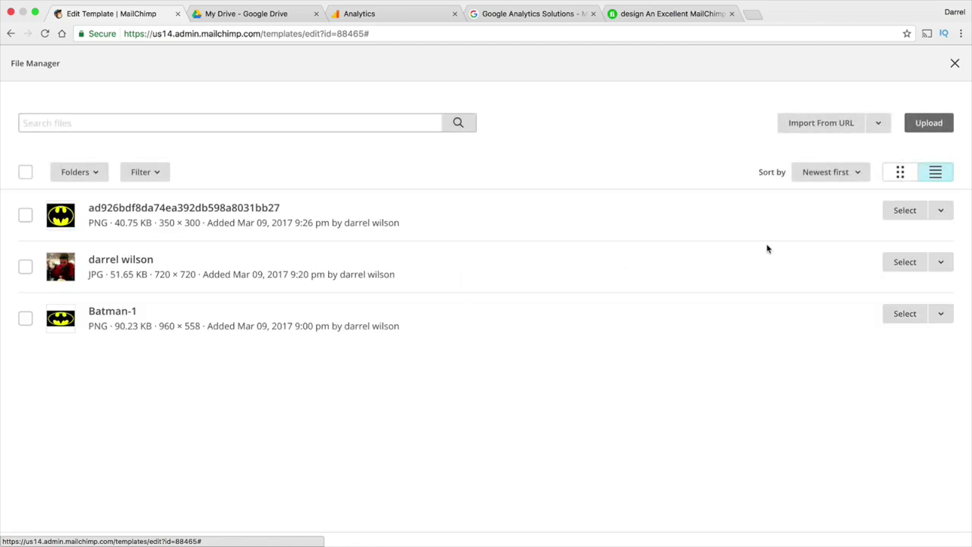
left_click(25, 266)
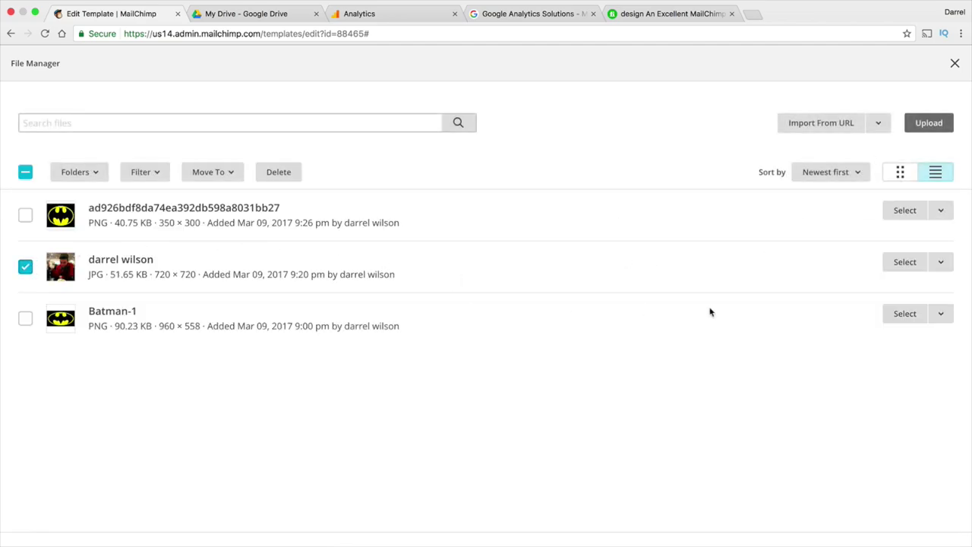
left_click(912, 263)
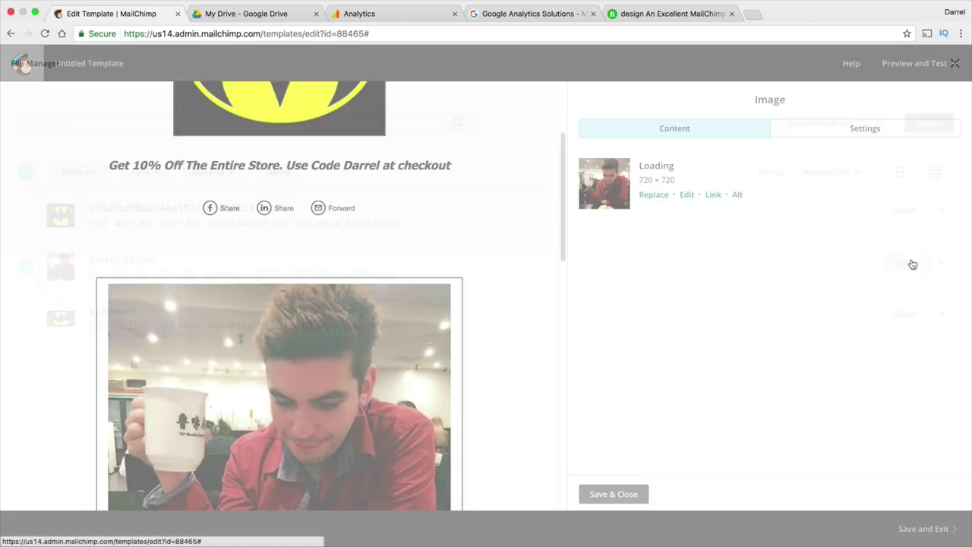
scroll(479, 317, "down", 5)
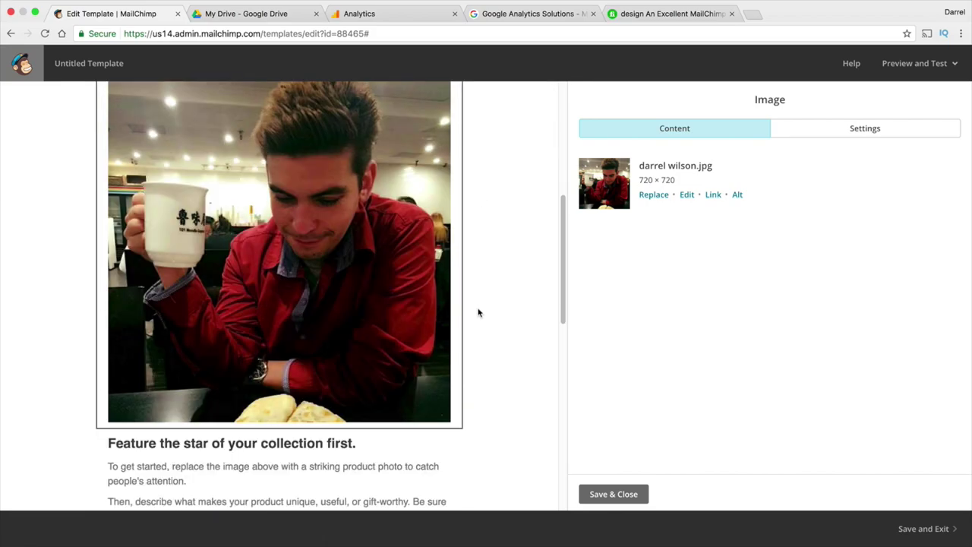
scroll(410, 378, "up", 2)
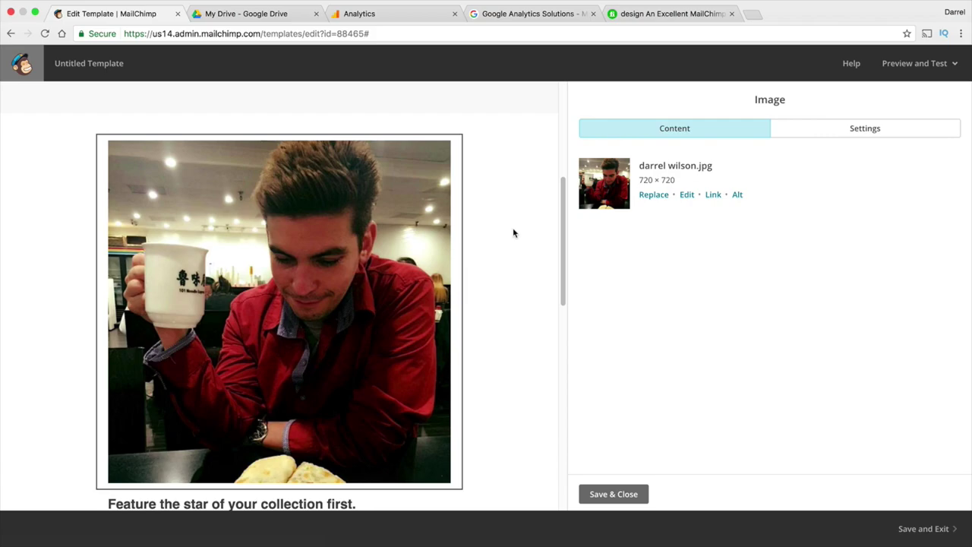
left_click(713, 195)
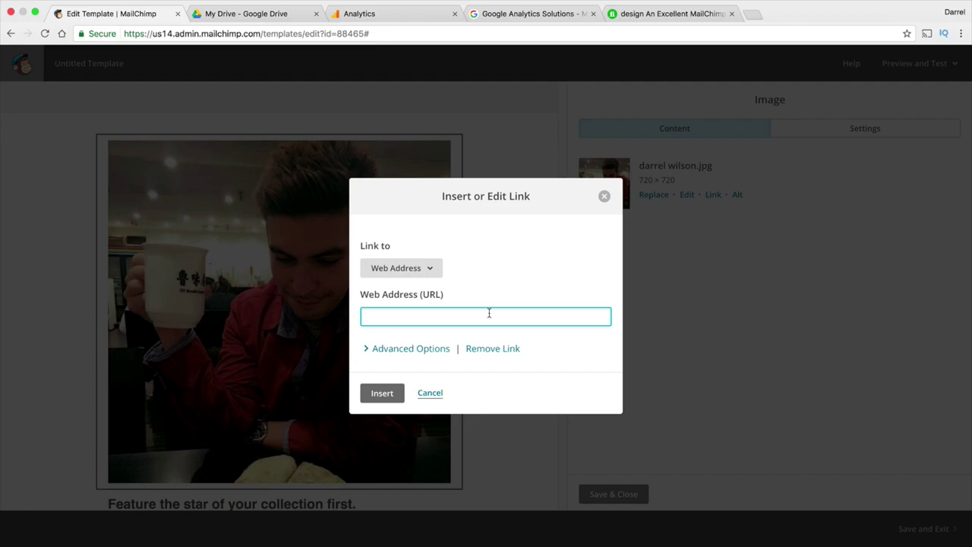
left_click(433, 394)
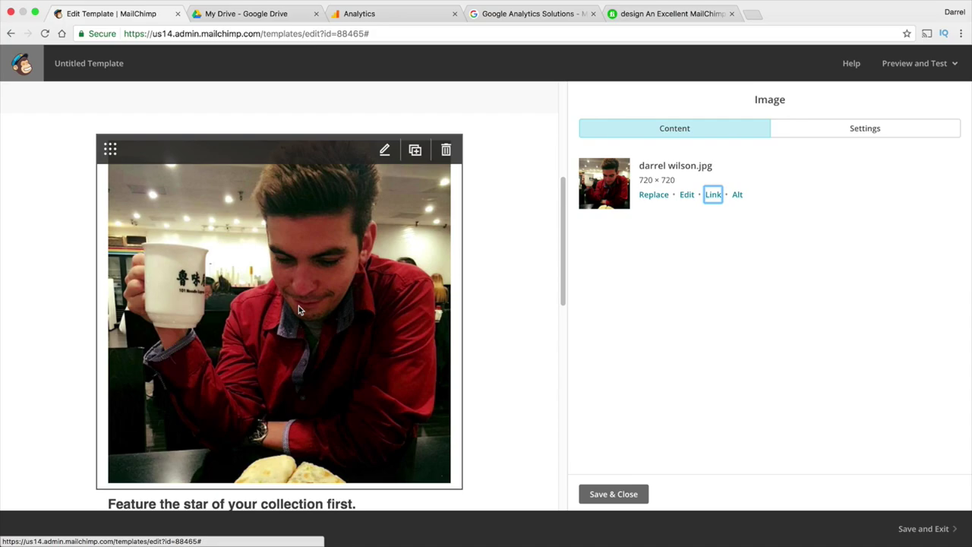
left_click(711, 195)
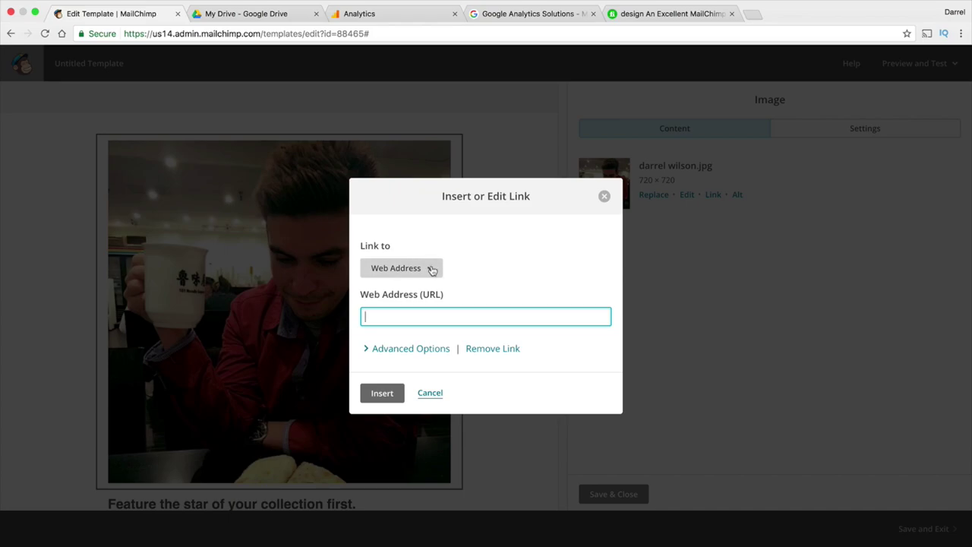
left_click(431, 270)
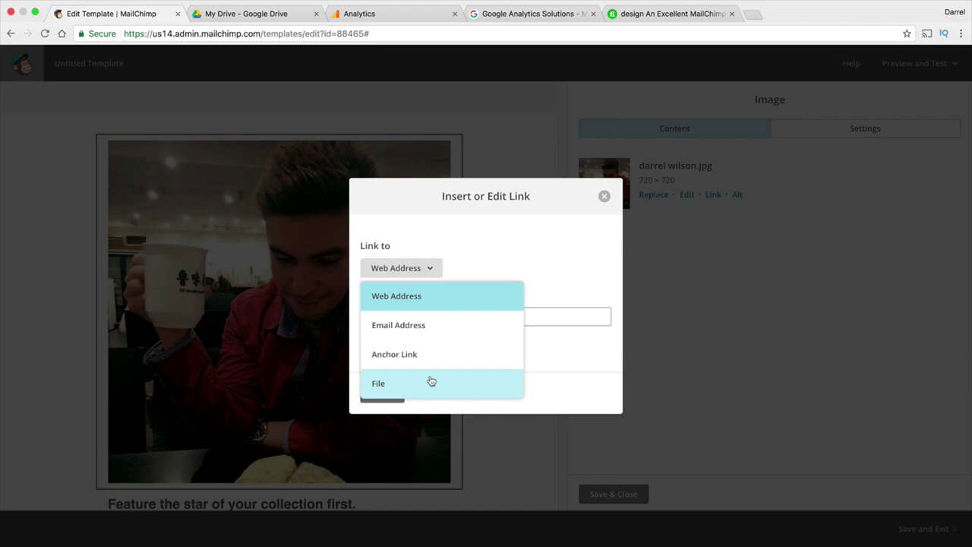
left_click(578, 359)
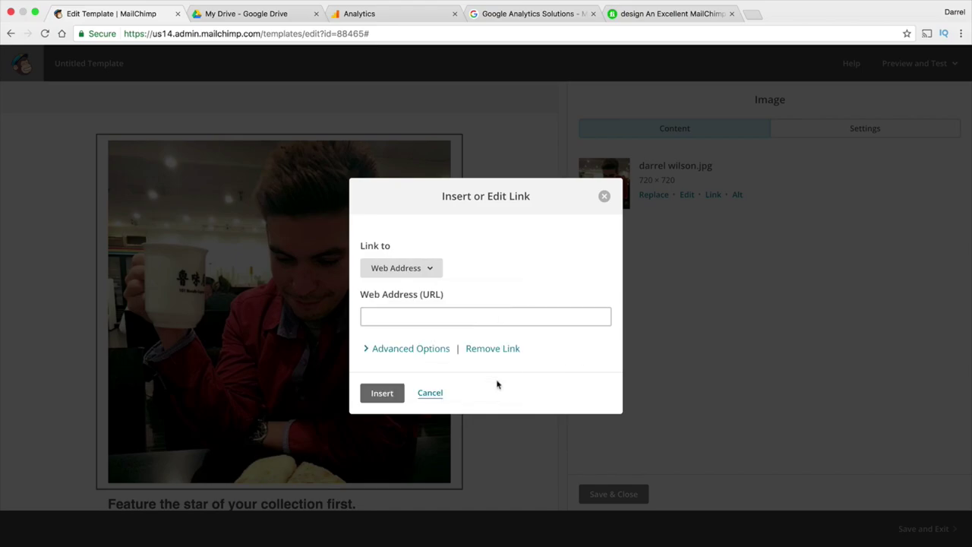
left_click(429, 392)
scroll(426, 385, "down", 2)
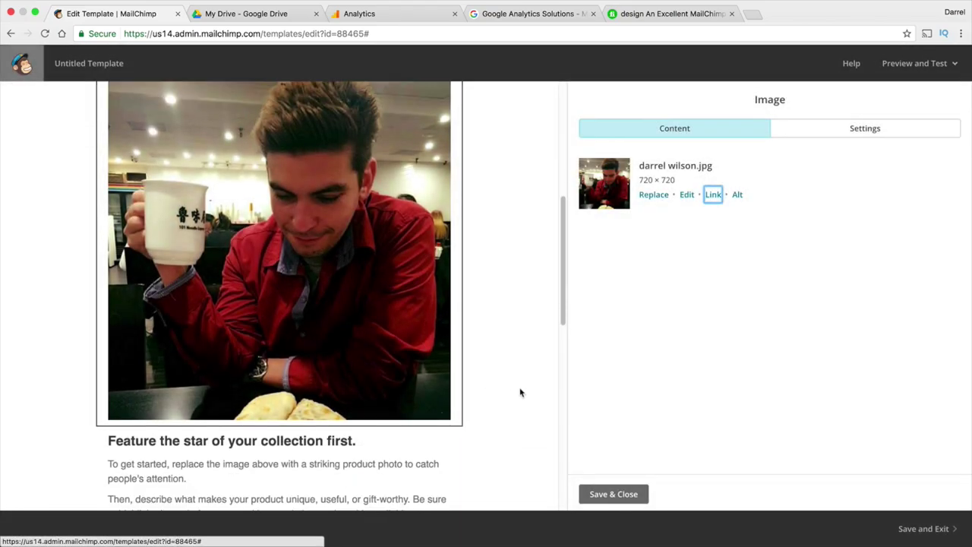
left_click(614, 495)
scroll(451, 395, "down", 3)
- Replace the heading below the photo with 'This guy look sharp!' and save the text block
left_click(327, 365)
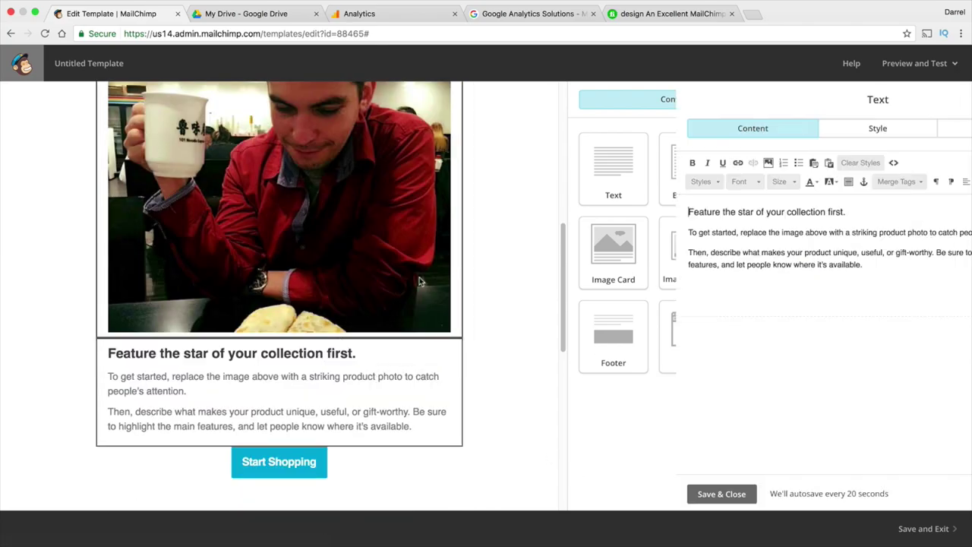
left_click_drag(752, 208, 575, 212)
left_click(575, 212)
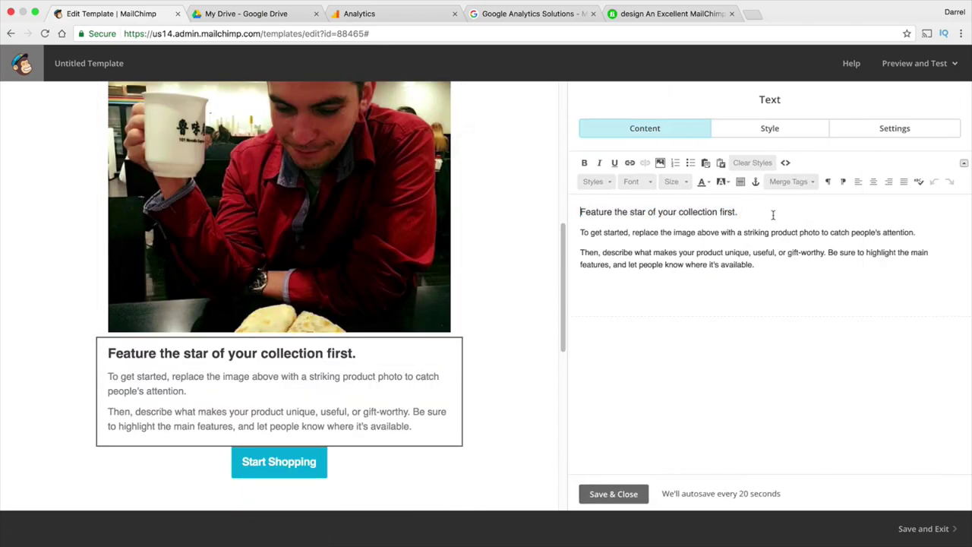
left_click_drag(781, 215, 545, 215)
type("This gu")
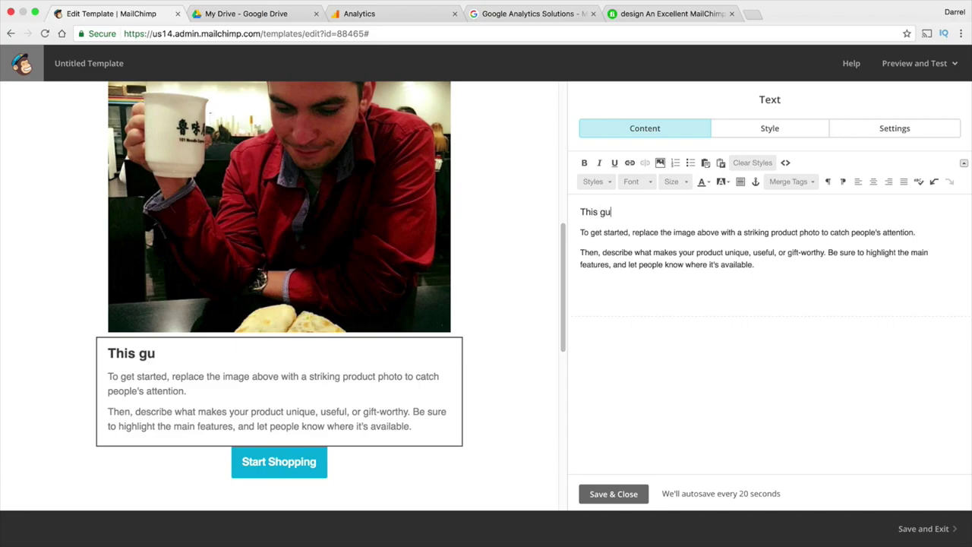
type("y look sharp!")
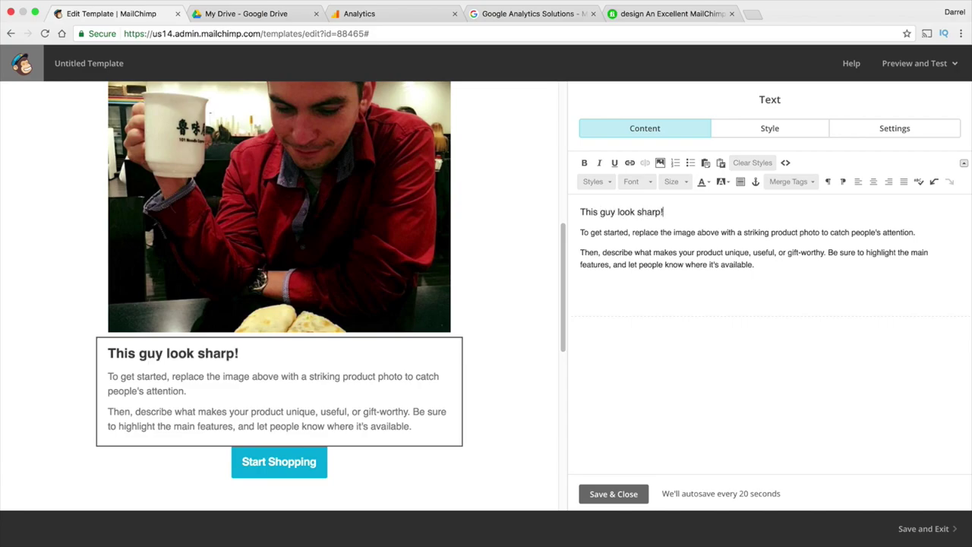
left_click_drag(789, 273, 581, 233)
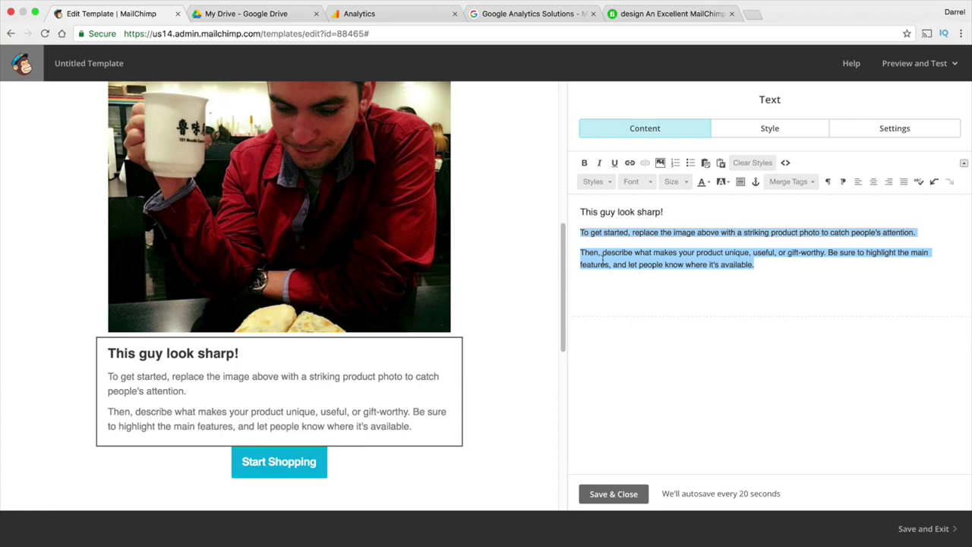
left_click(610, 497)
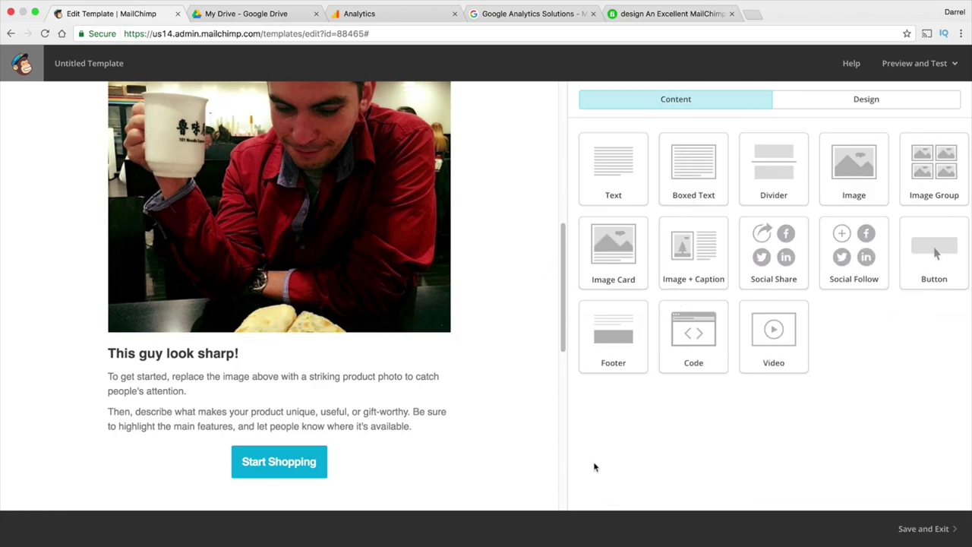
scroll(532, 388, "down", 1)
- Add a text block above Start Shopping with the new line 'This is more text for this mailchimp tutorial!'
left_click_drag(601, 183, 264, 422)
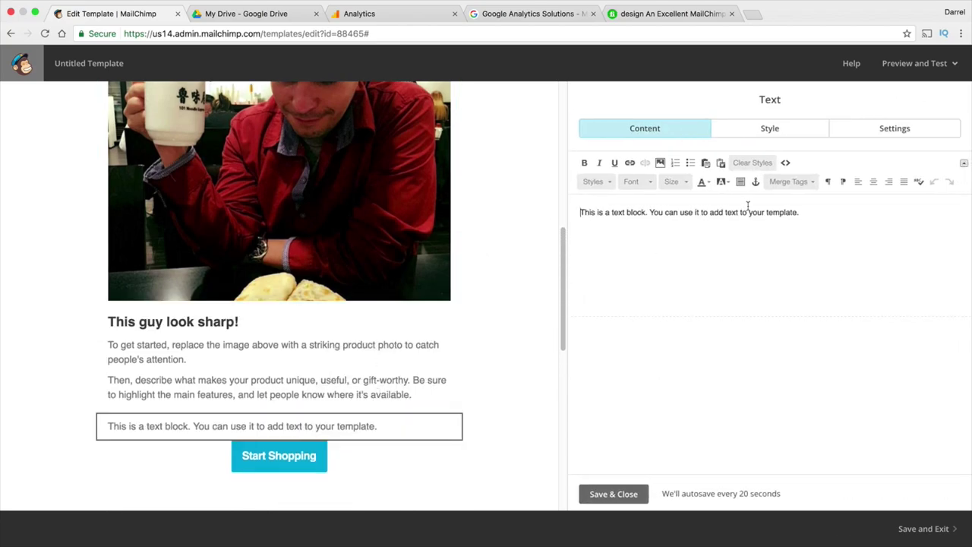
left_click(866, 217)
key("Return")
type("This is ")
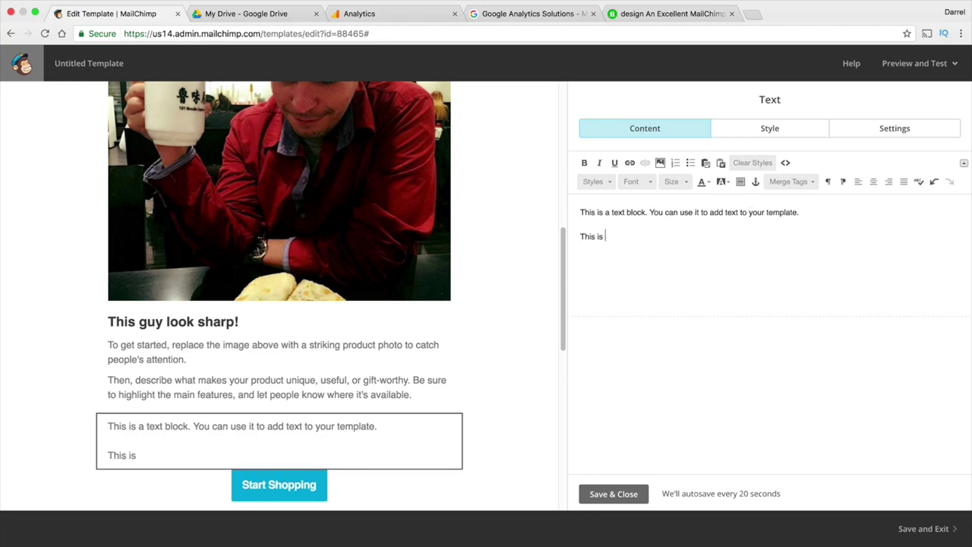
type("more text for this m")
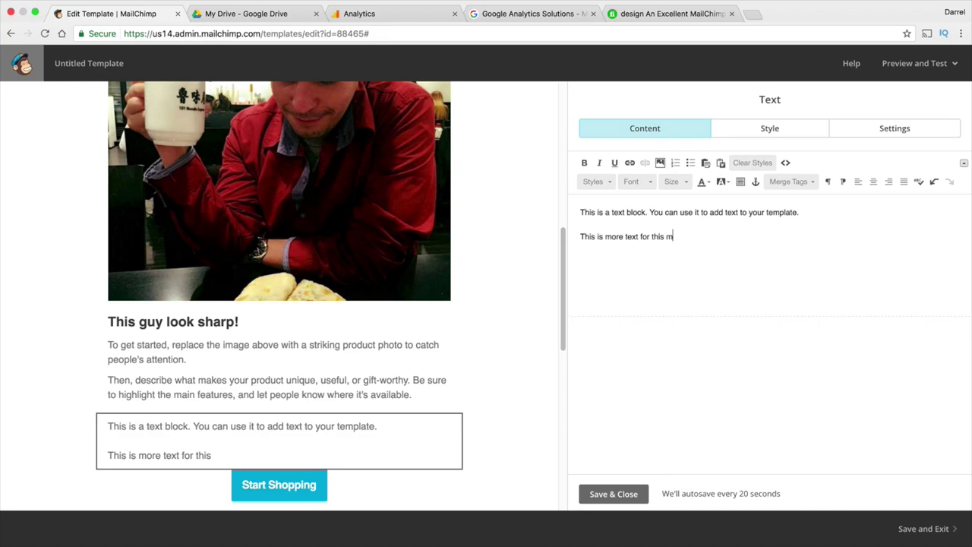
type("ailchimp tutorial!")
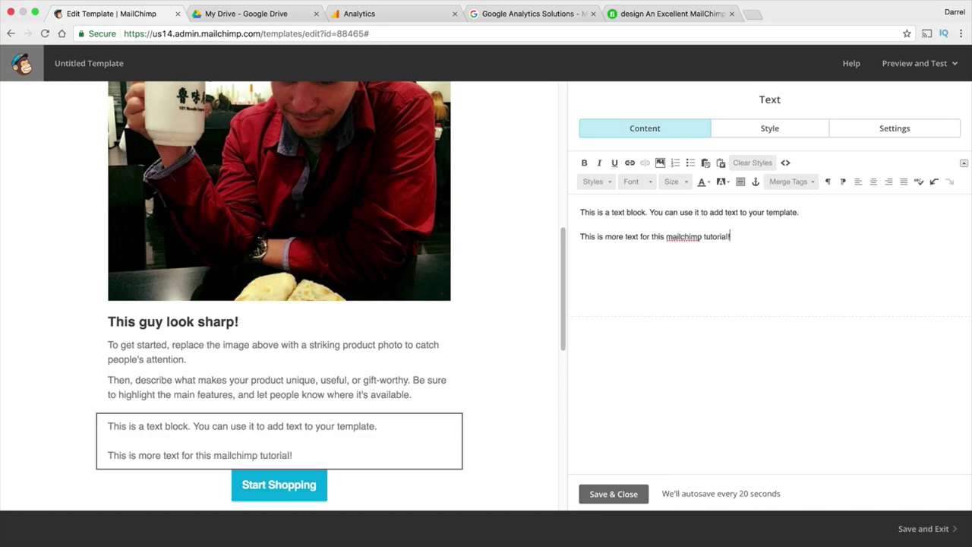
left_click(604, 495)
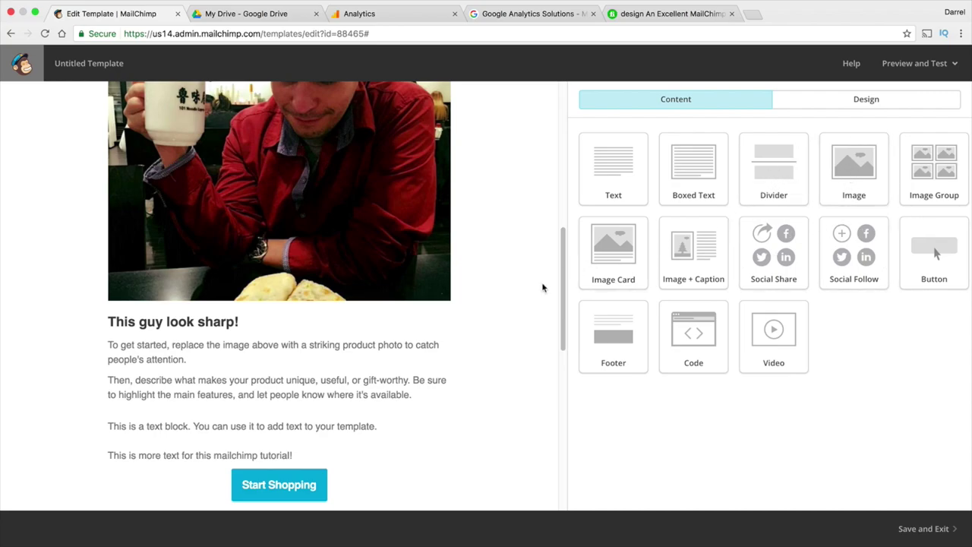
- Insert a divider below the tutorial text and set its top padding to 100 px
left_click_drag(751, 189, 284, 456)
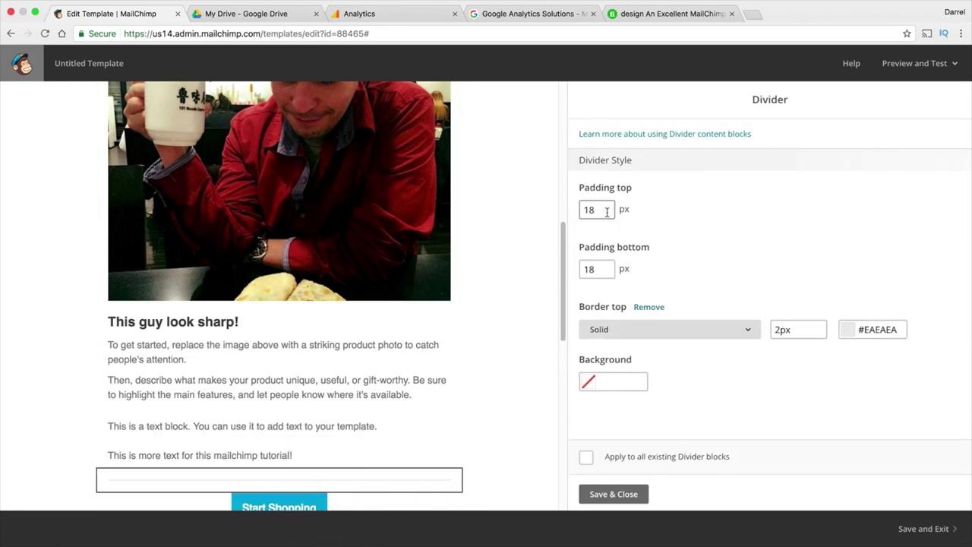
scroll(557, 228, "down", 2)
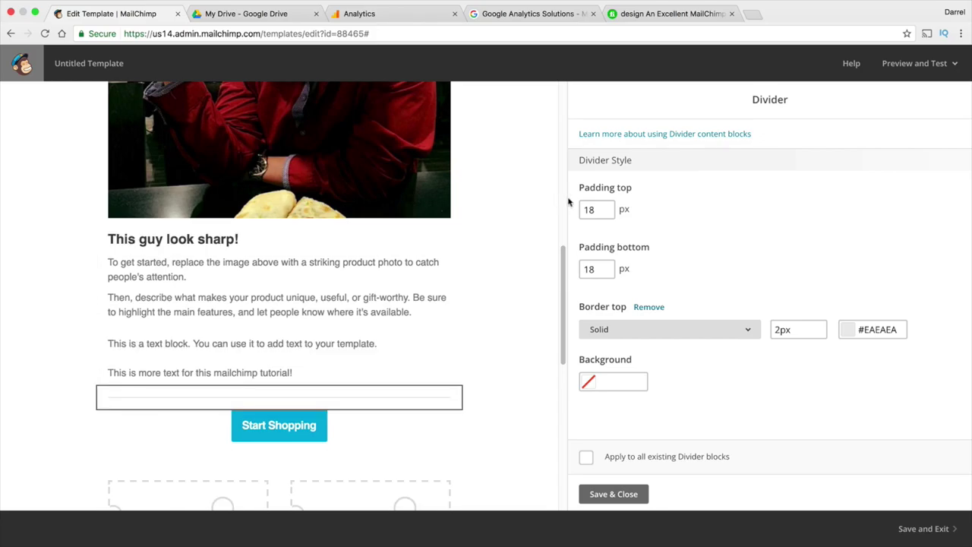
left_click_drag(605, 209, 545, 212)
type("100")
left_click(615, 489)
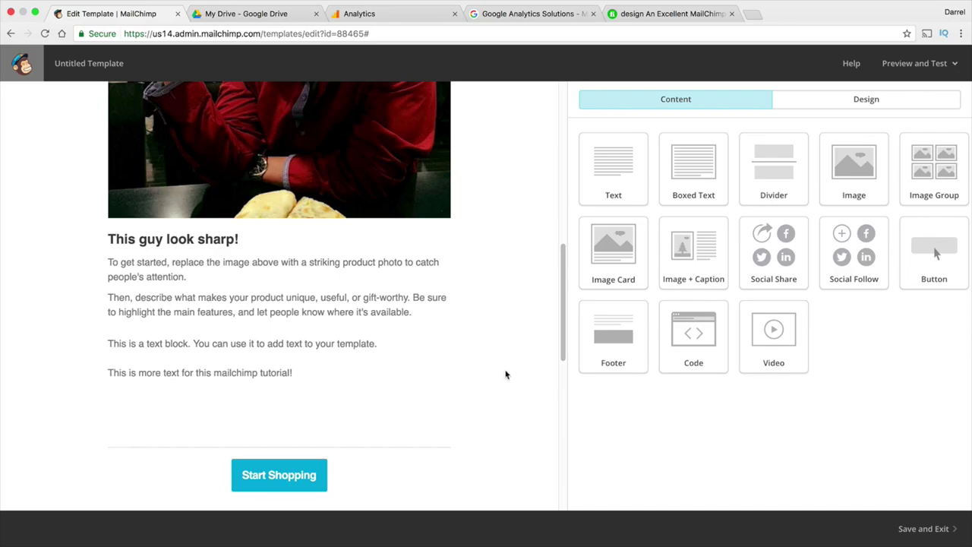
- Set the divider's bottom padding to 100 px and save it
scroll(426, 368, "down", 1)
left_click(346, 401)
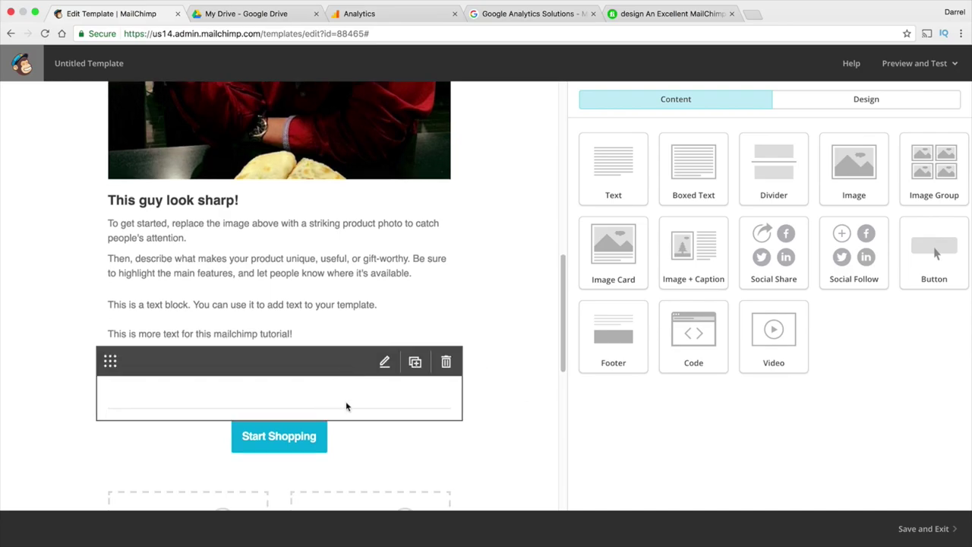
key("Tab")
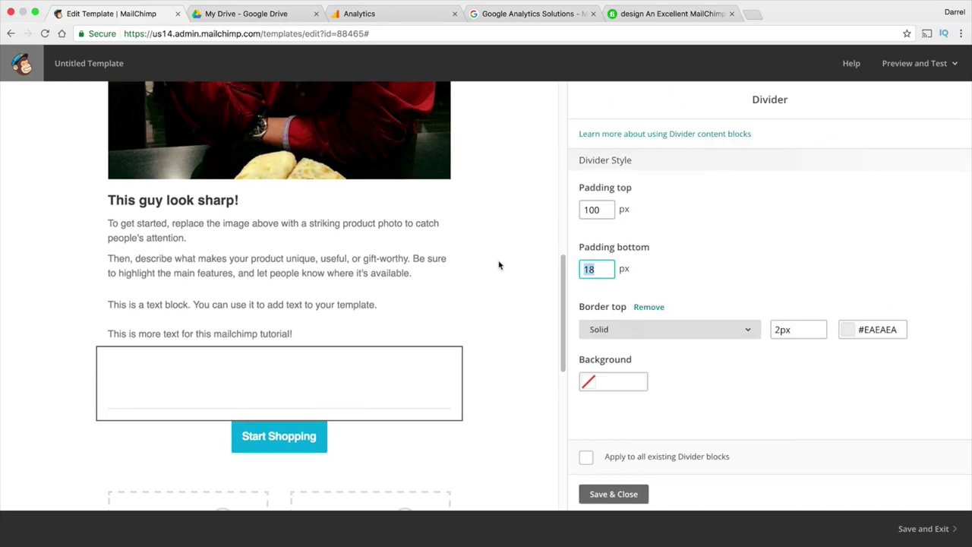
type("100")
left_click(614, 493)
scroll(463, 378, "down", 1)
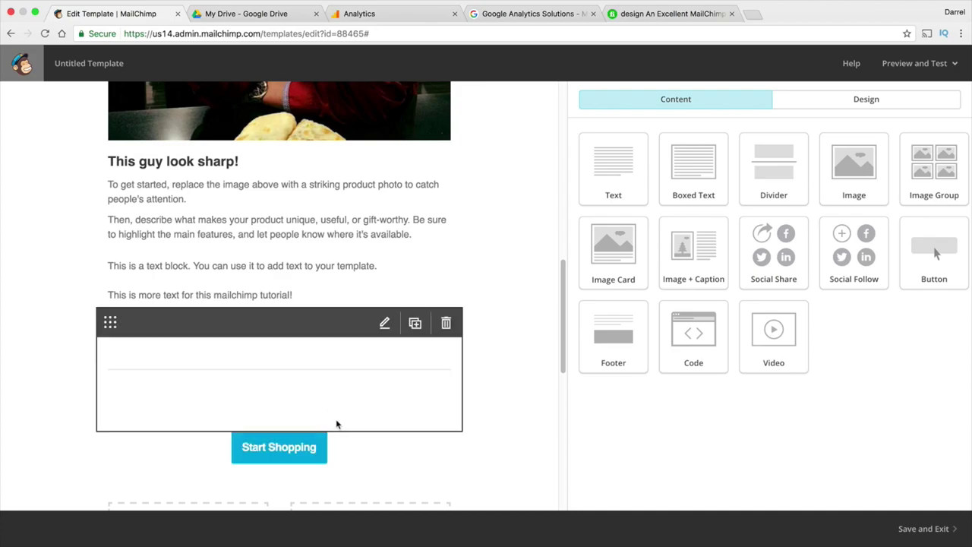
scroll(527, 327, "down", 3)
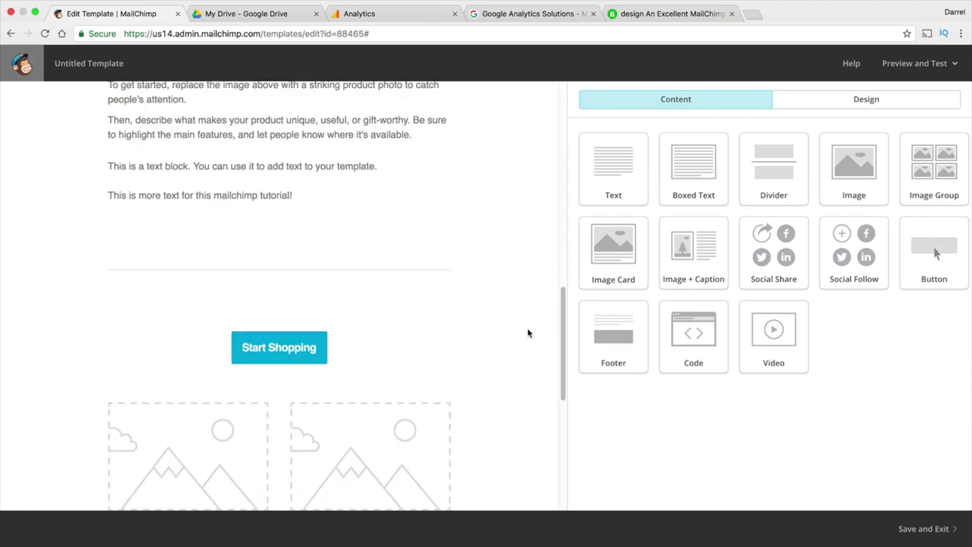
- Review the Start Shopping button's style: #00ADD8 background, white bold 18px Arial text
left_click(291, 350)
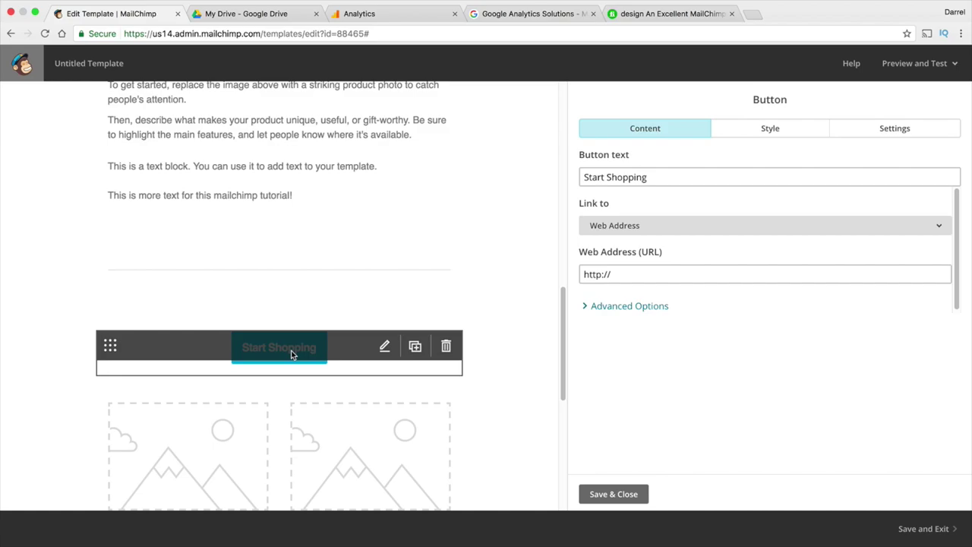
left_click(769, 131)
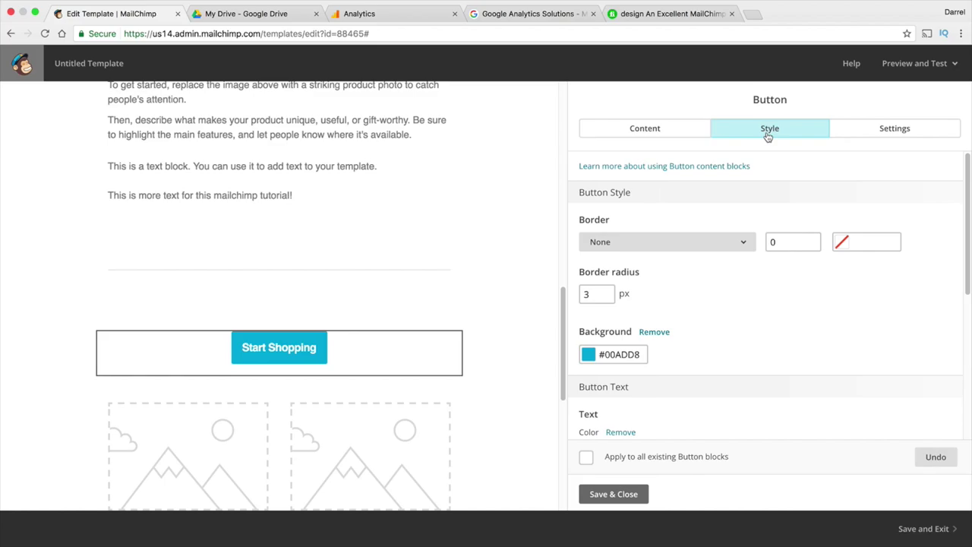
scroll(766, 319, "down", 1)
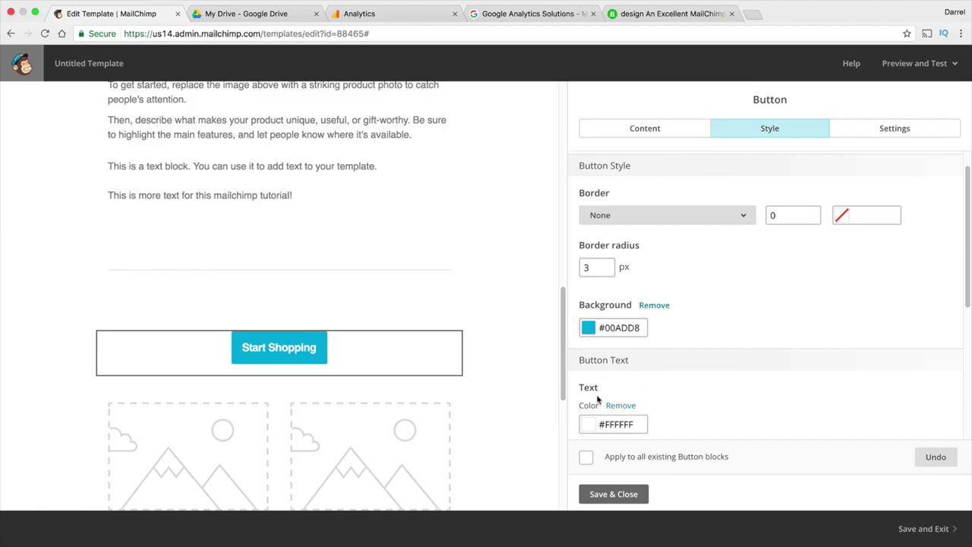
scroll(599, 424, "down", 3)
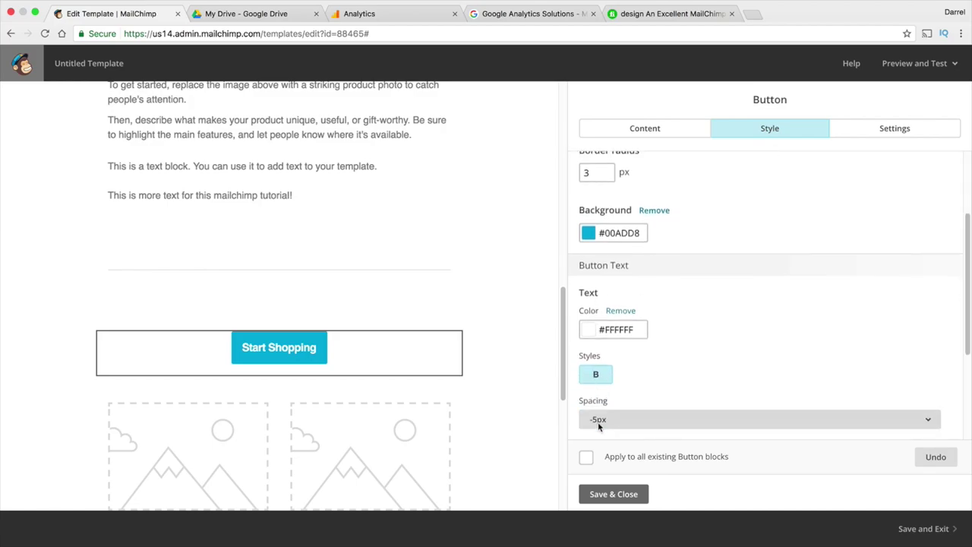
scroll(598, 424, "down", 5)
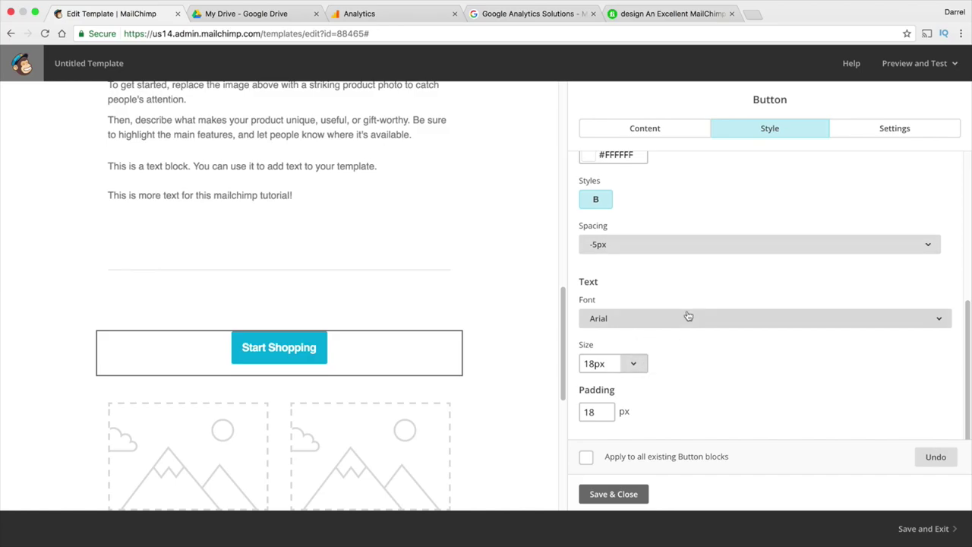
scroll(729, 259, "up", 5)
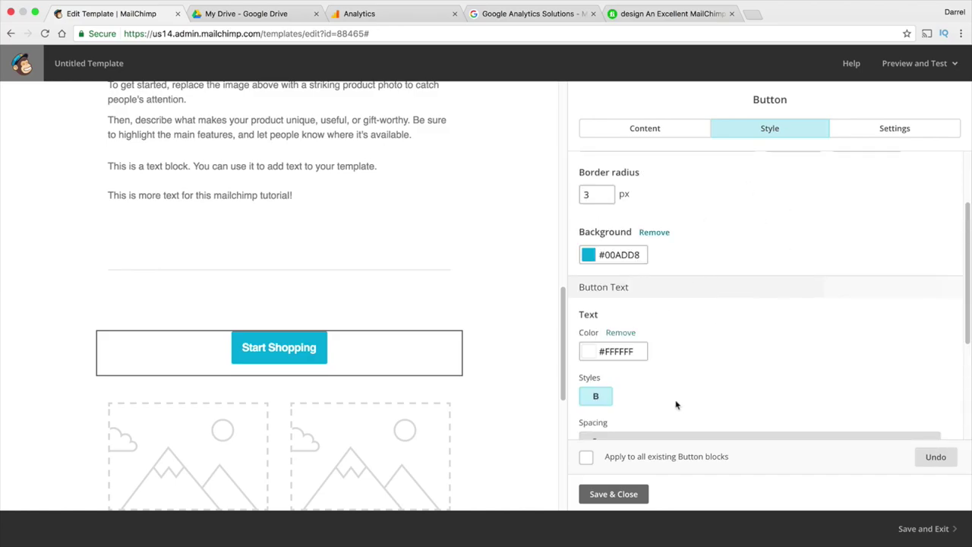
- Close the button settings unchanged and inspect the two-column caption block without editing it
left_click(617, 495)
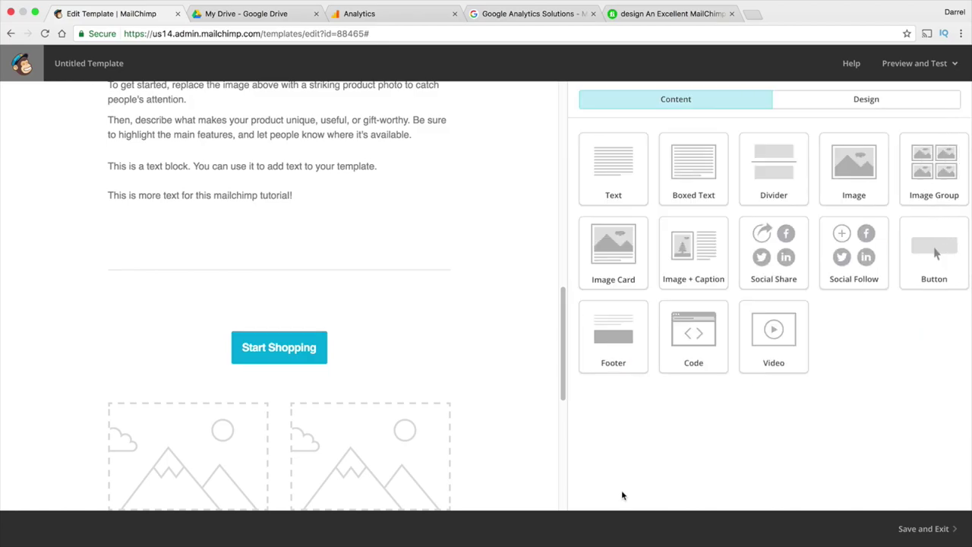
scroll(504, 403, "down", 5)
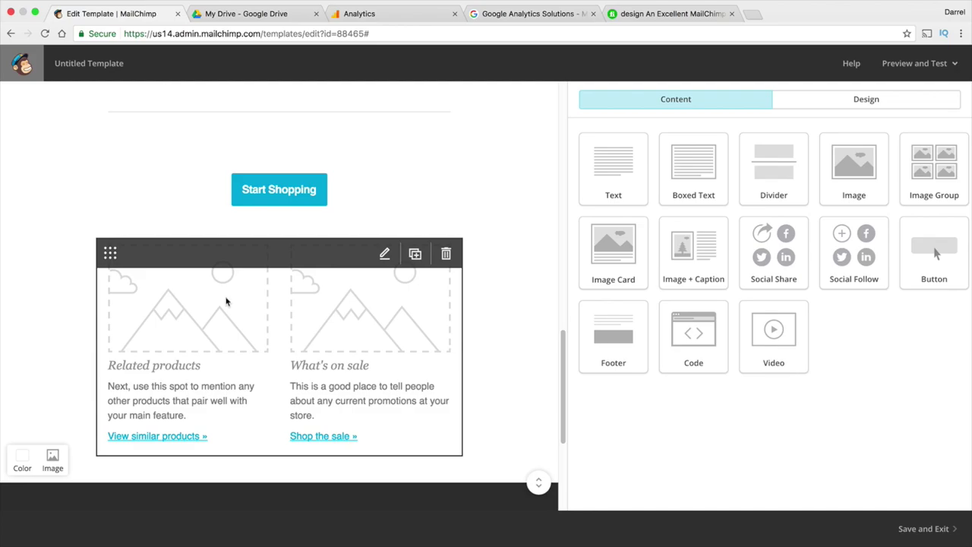
left_click(225, 303)
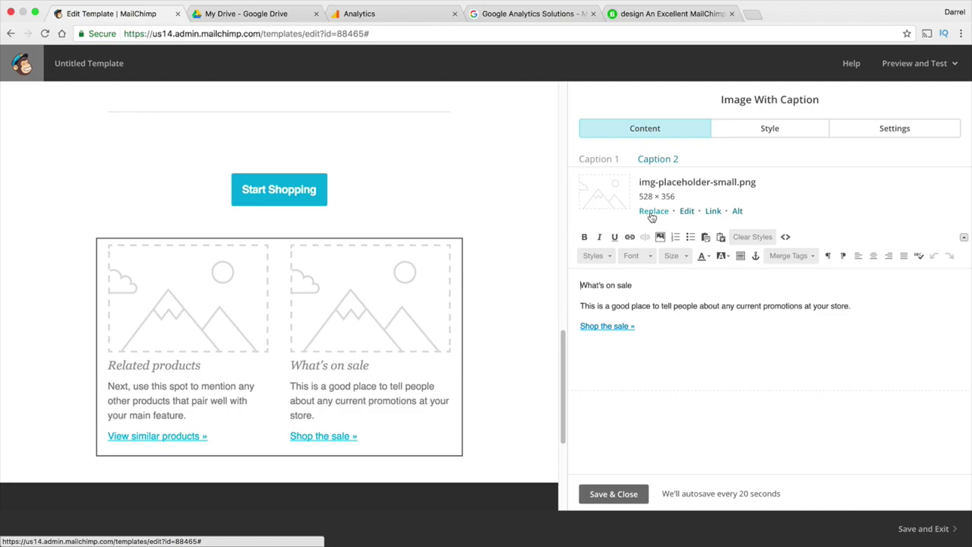
left_click(644, 493)
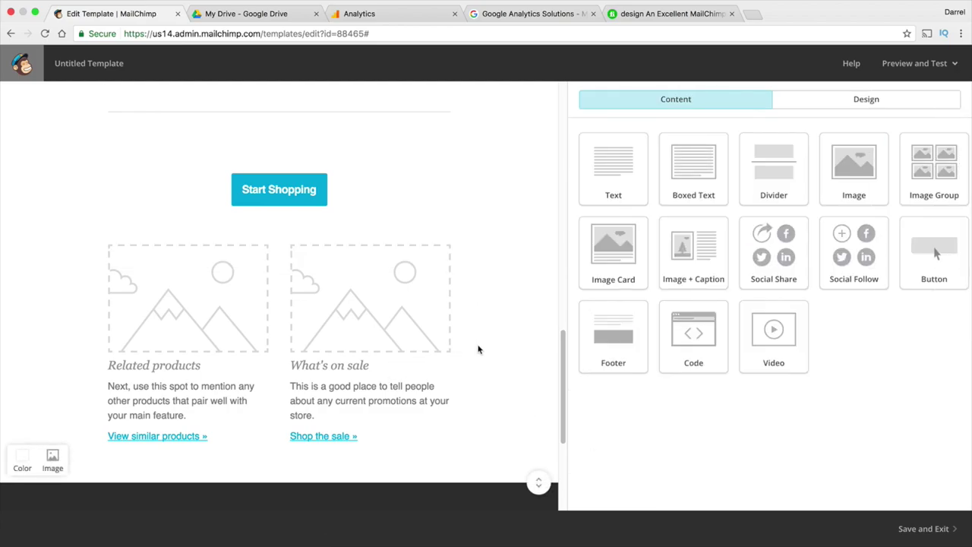
scroll(478, 349, "up", 1)
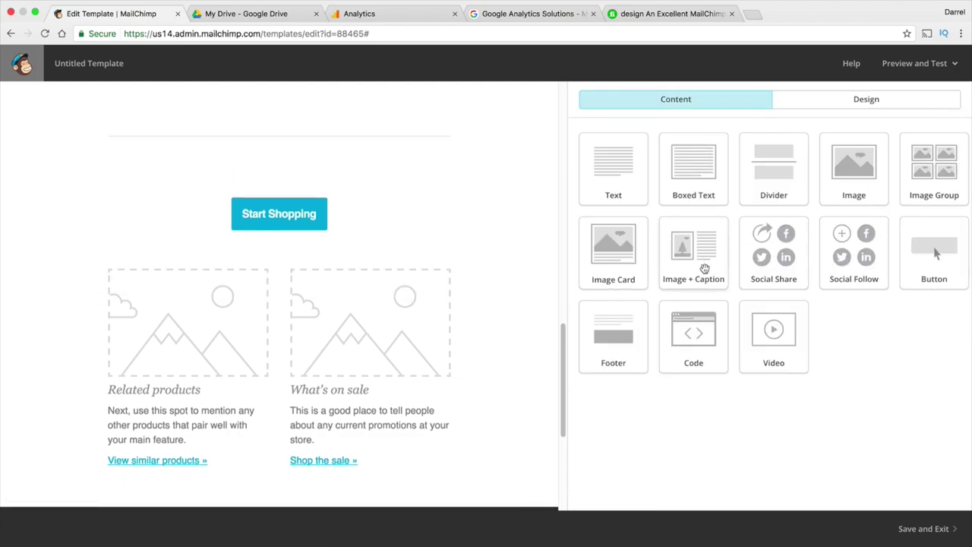
- Add an Image + Caption block below Start Shopping showing Batman-1.png from the File Manager
left_click_drag(705, 269, 276, 245)
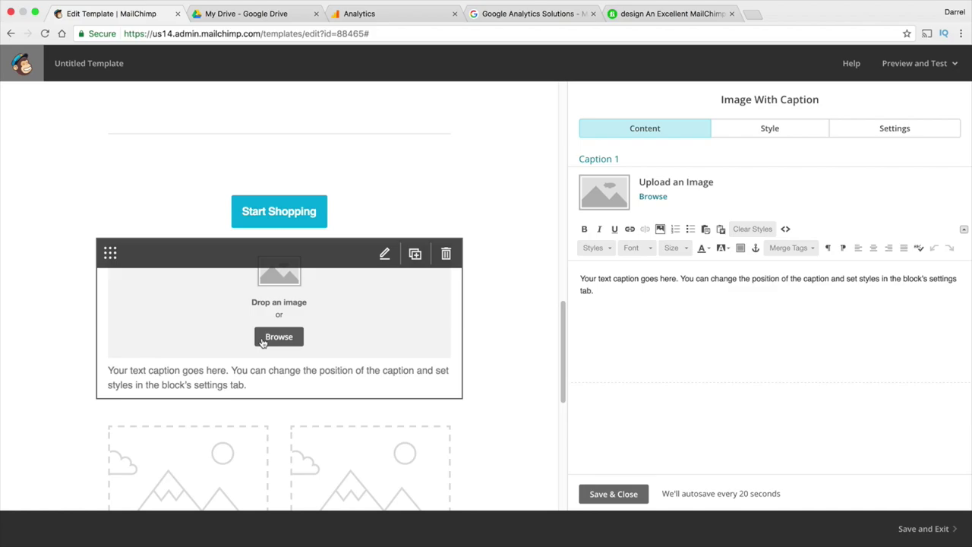
left_click(262, 342)
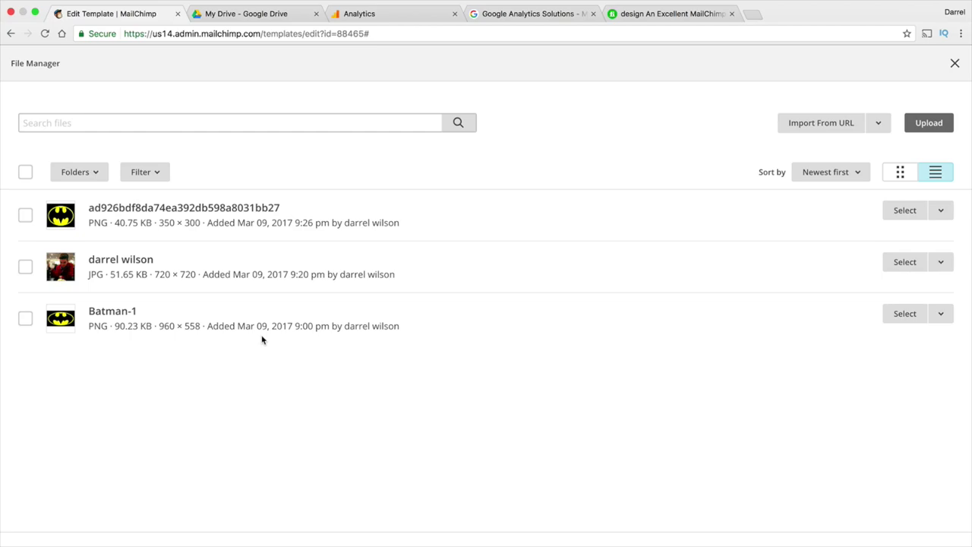
left_click(25, 318)
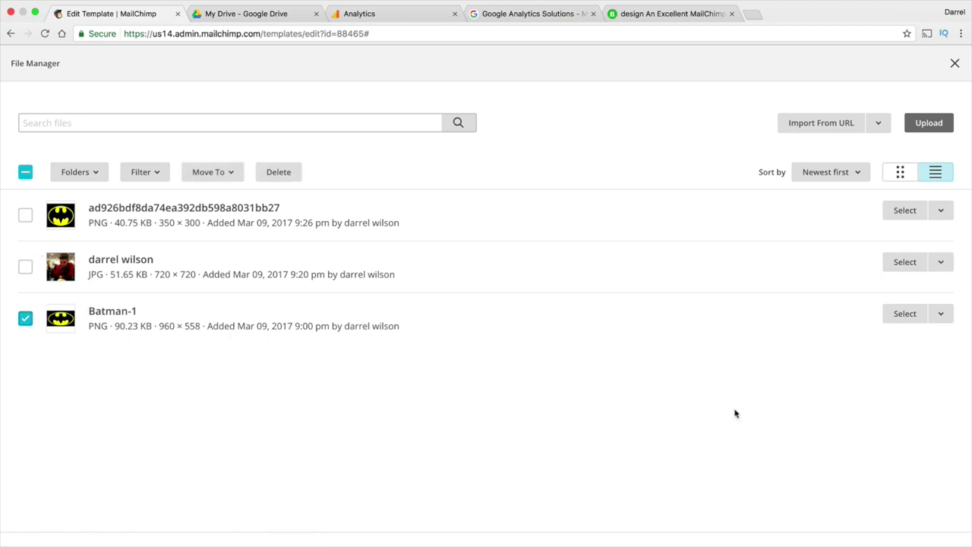
left_click(905, 315)
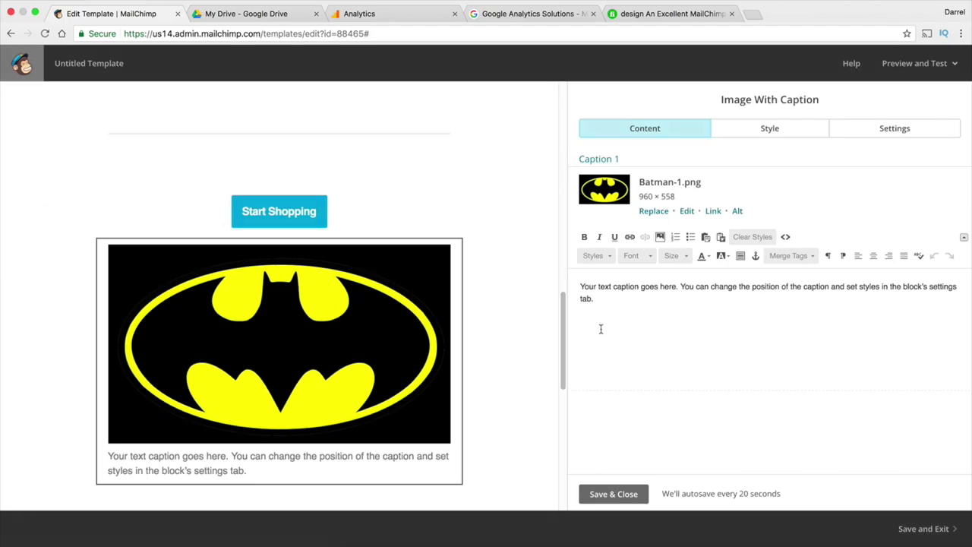
mouse_move(318, 309)
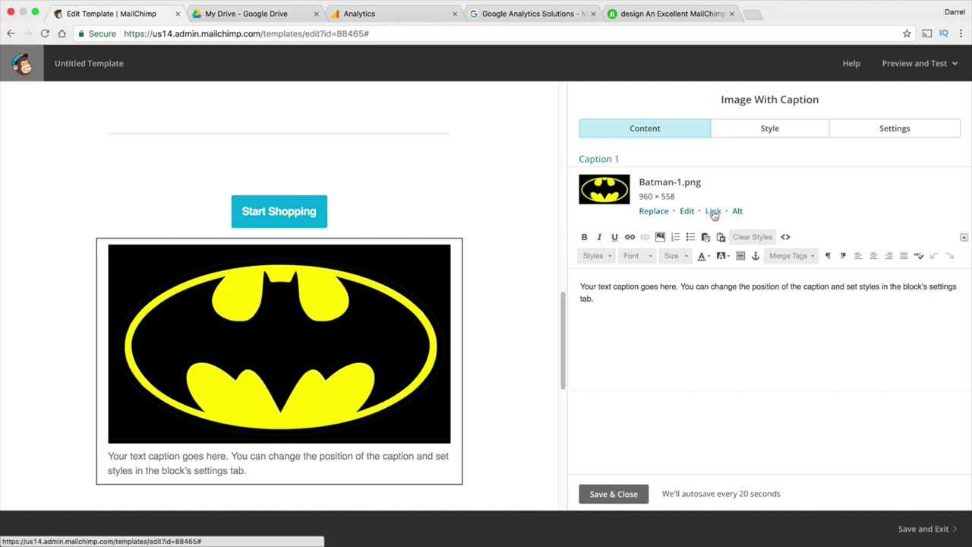
left_click(612, 494)
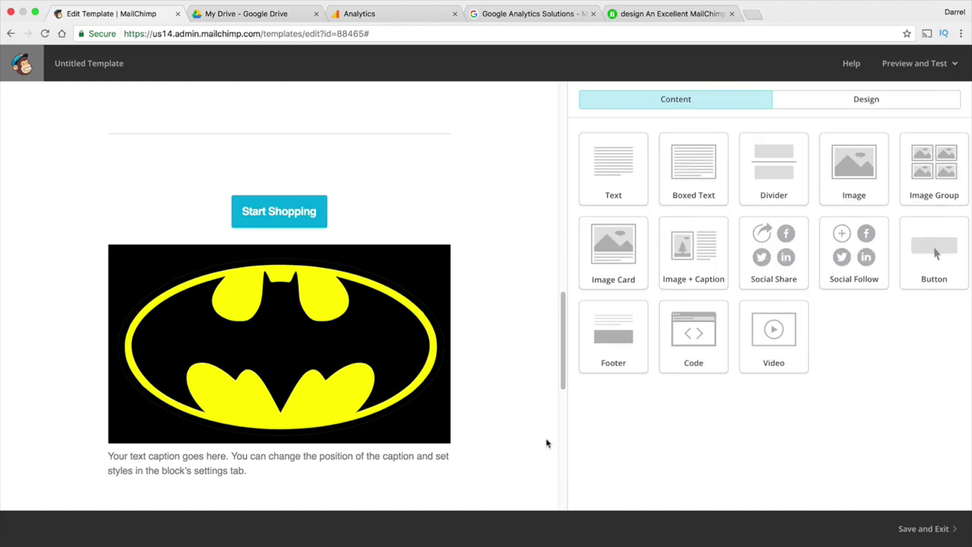
- Place a Social Follow block with Facebook, Twitter and website icons directly above Start Shopping
scroll(506, 400, "down", 5)
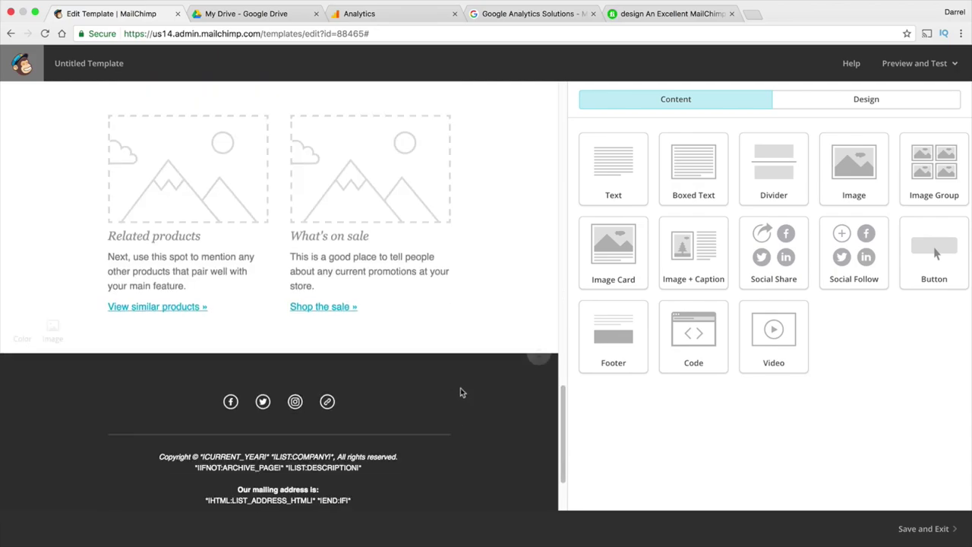
scroll(456, 387, "up", 5)
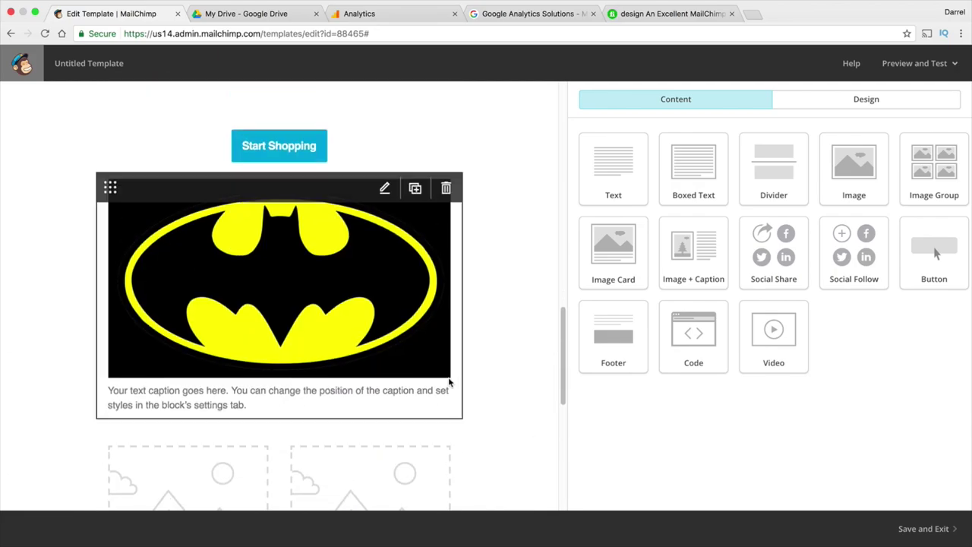
scroll(449, 383, "up", 8)
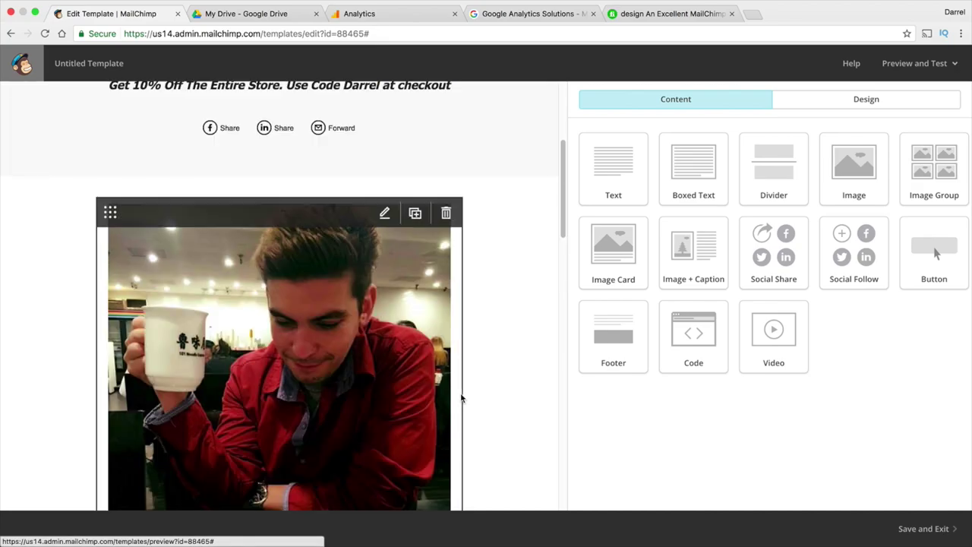
scroll(463, 387, "up", 3)
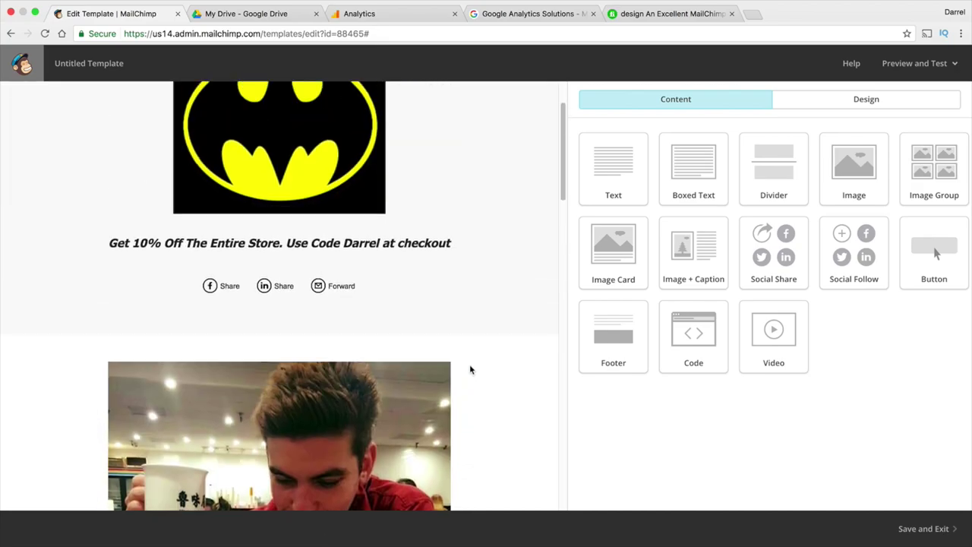
scroll(470, 370, "up", 2)
scroll(471, 372, "down", 4)
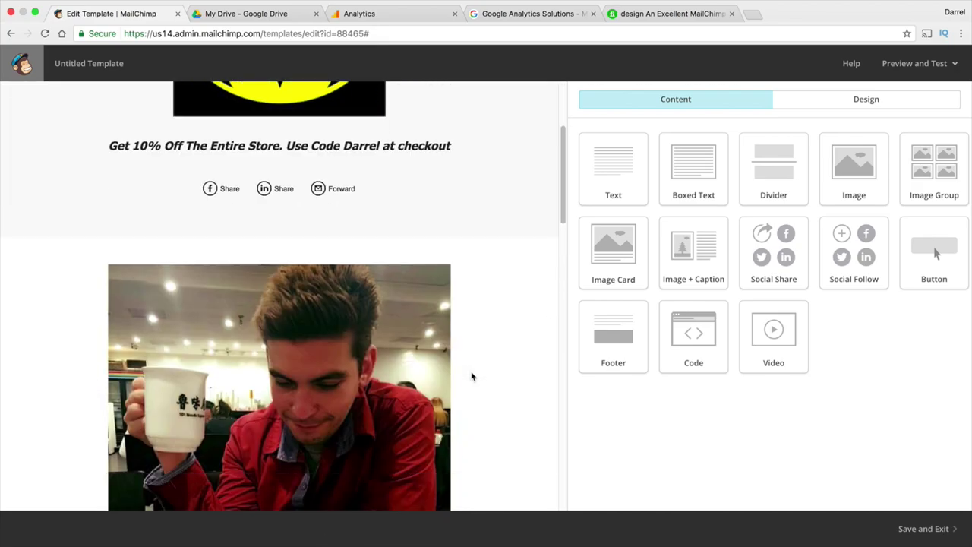
scroll(467, 365, "down", 6)
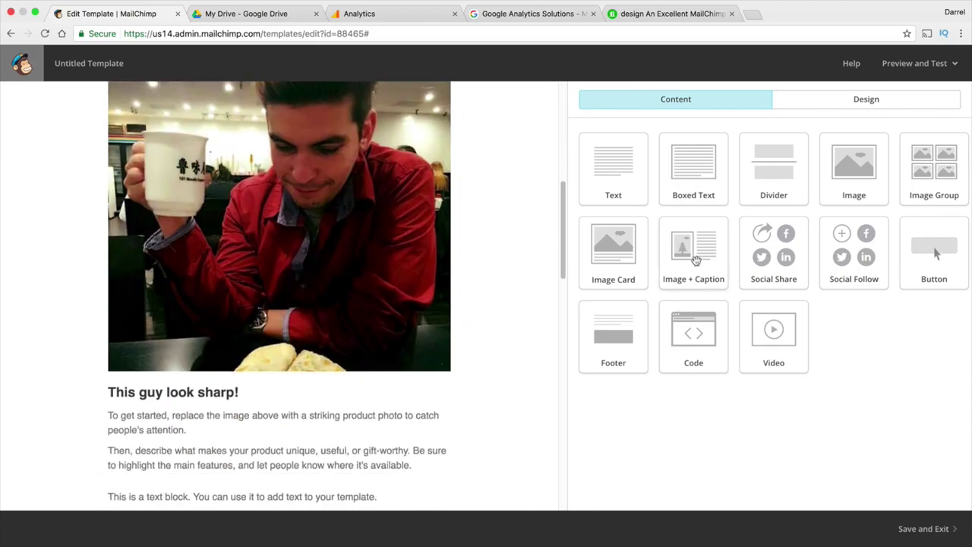
scroll(536, 312, "down", 4)
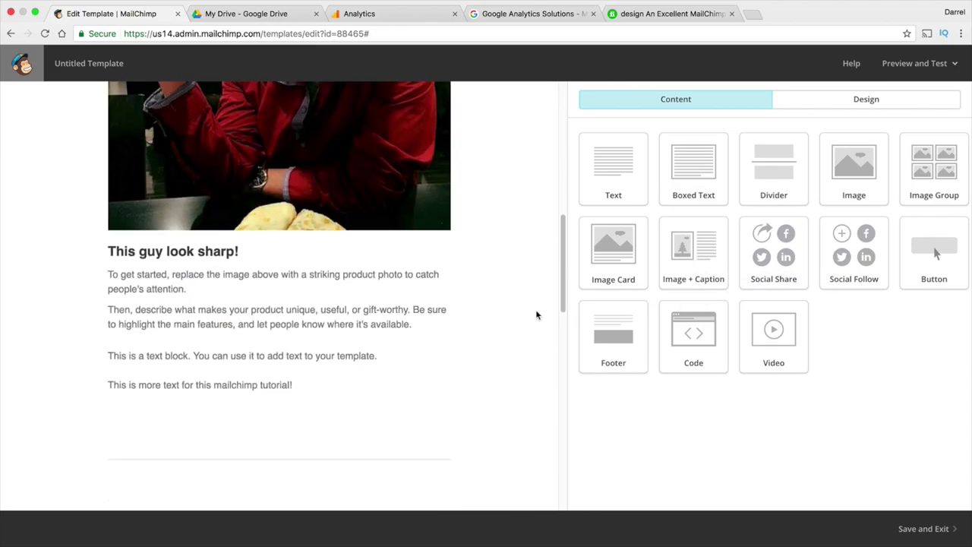
left_click_drag(857, 272, 824, 343)
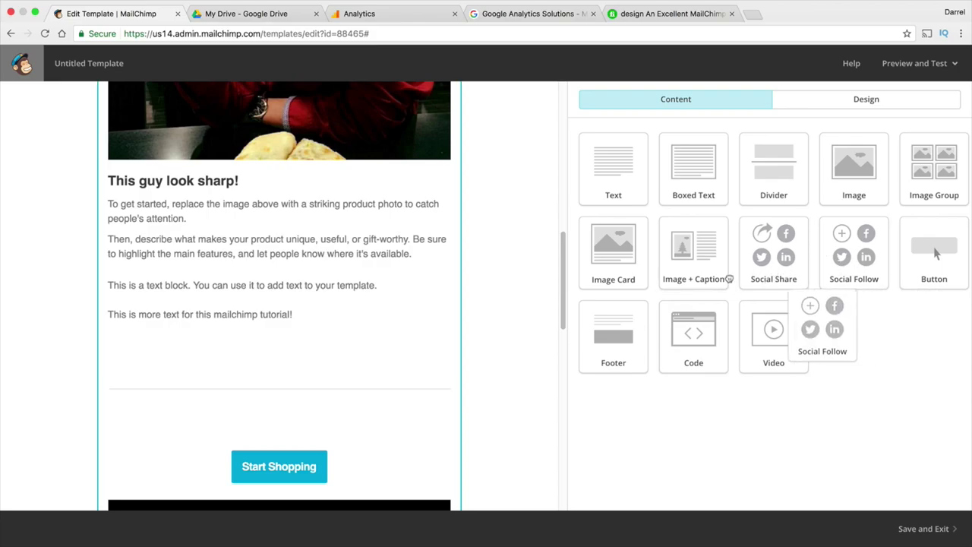
left_click_drag(729, 279, 343, 432)
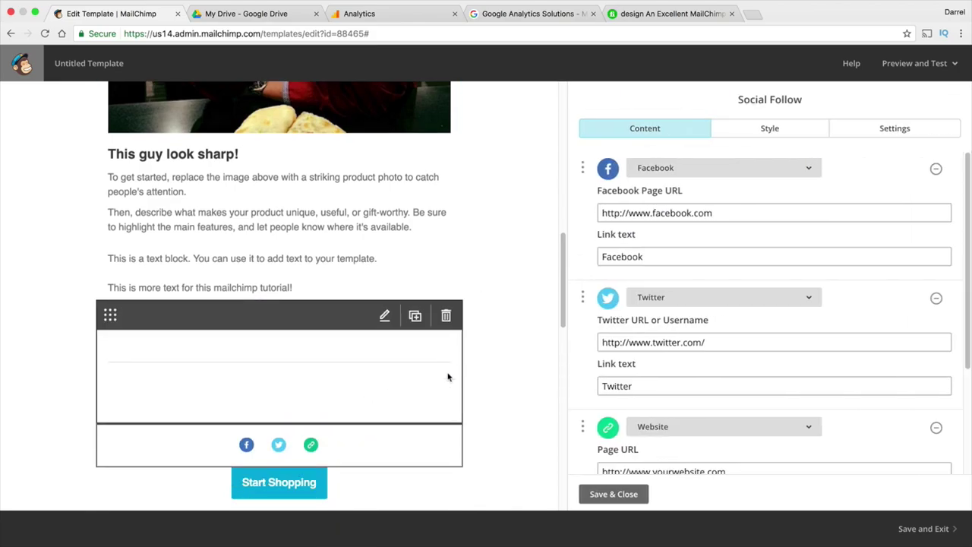
left_click(613, 493)
scroll(438, 431, "down", 1)
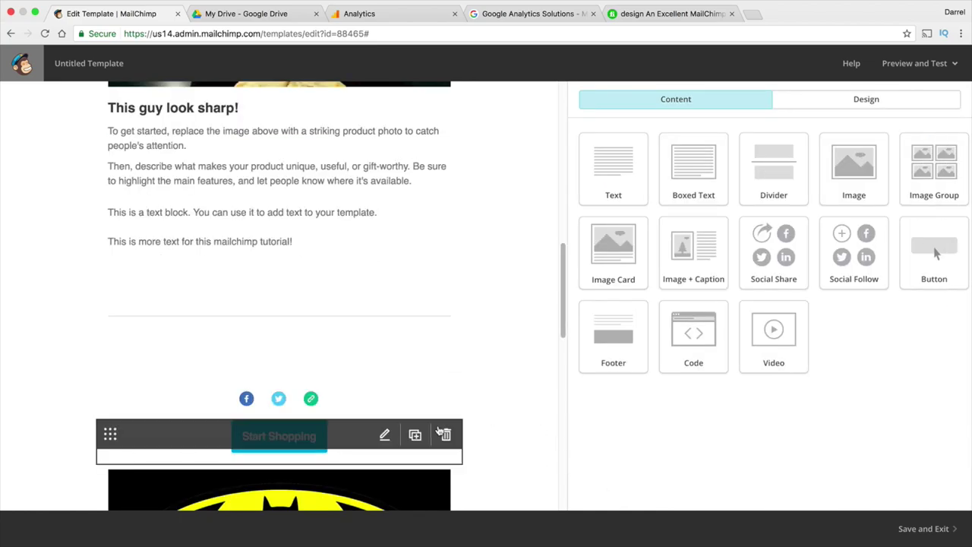
scroll(439, 431, "down", 1)
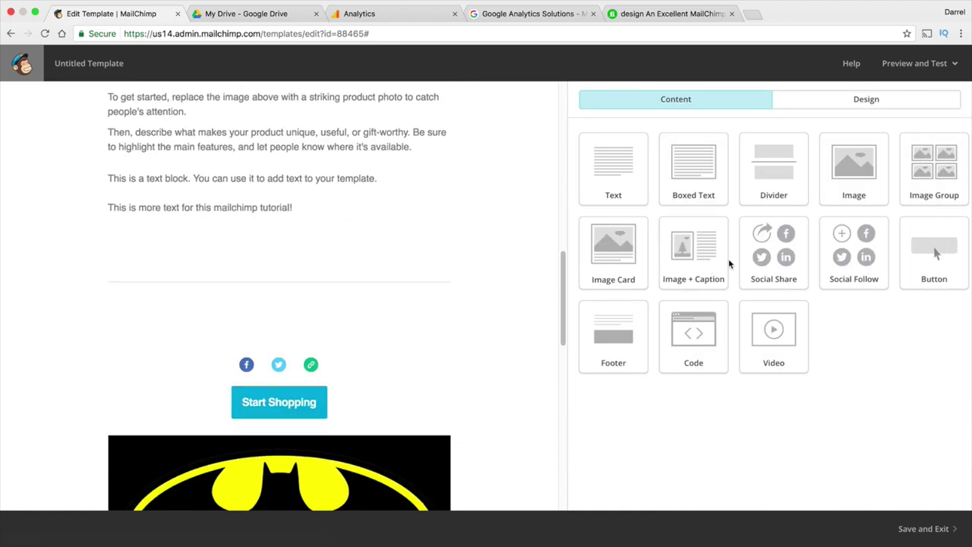
left_click(836, 102)
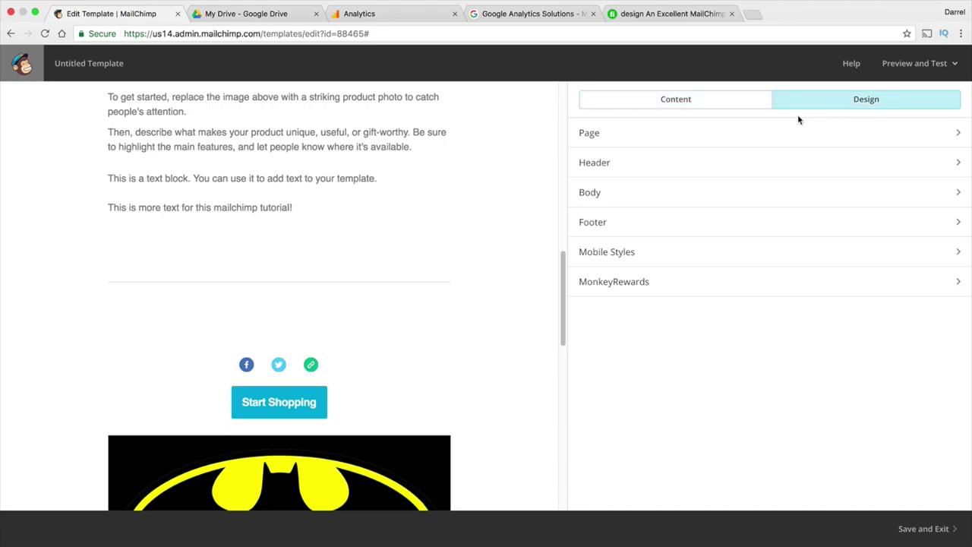
left_click(776, 138)
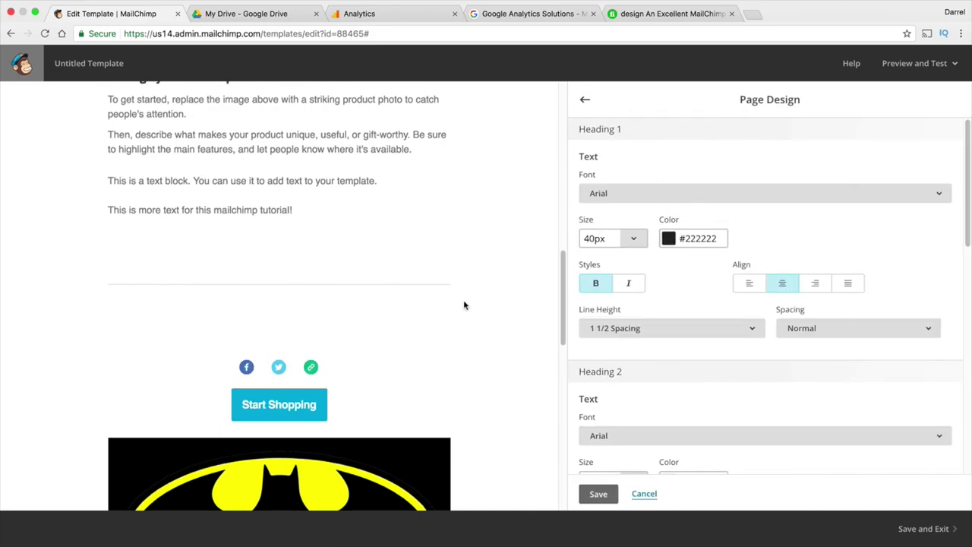
scroll(463, 304, "up", 3)
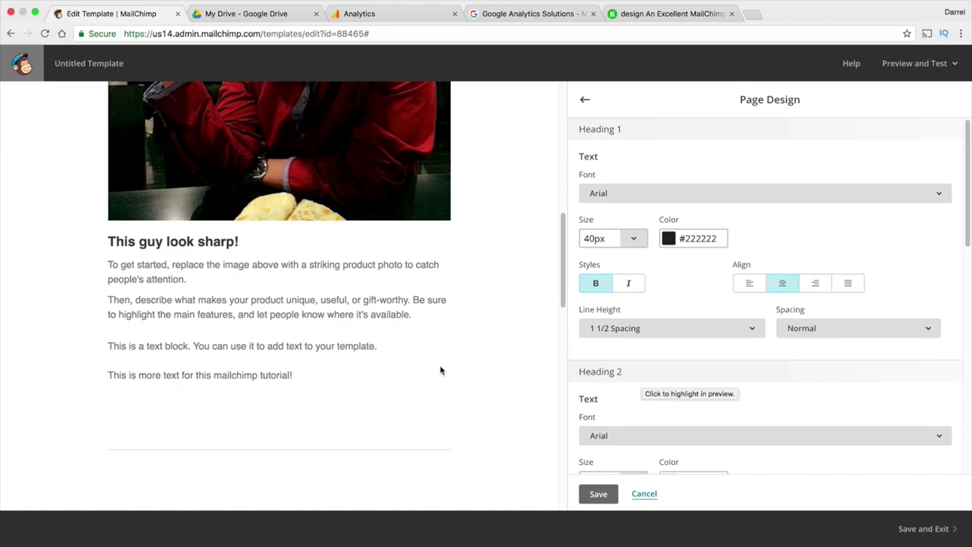
scroll(455, 357, "up", 5)
left_click(599, 494)
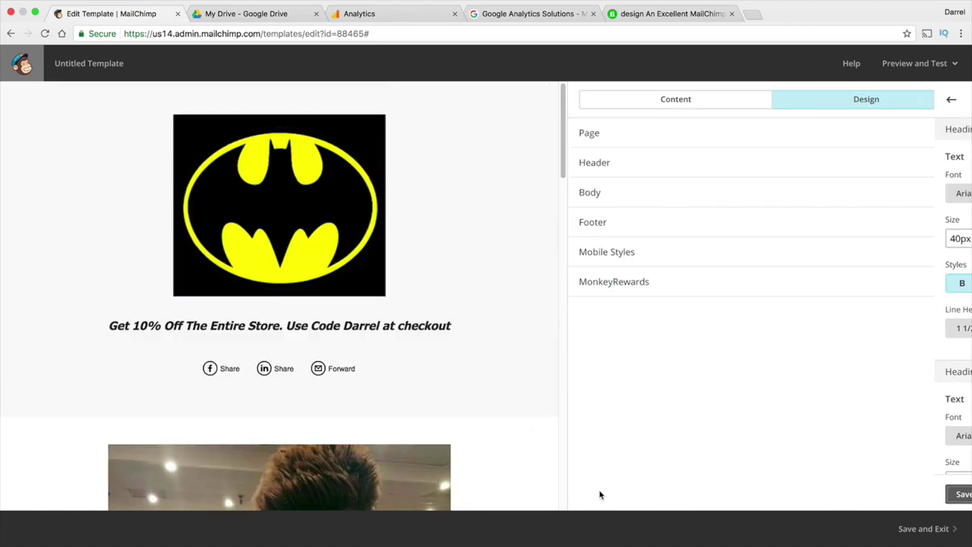
left_click(714, 100)
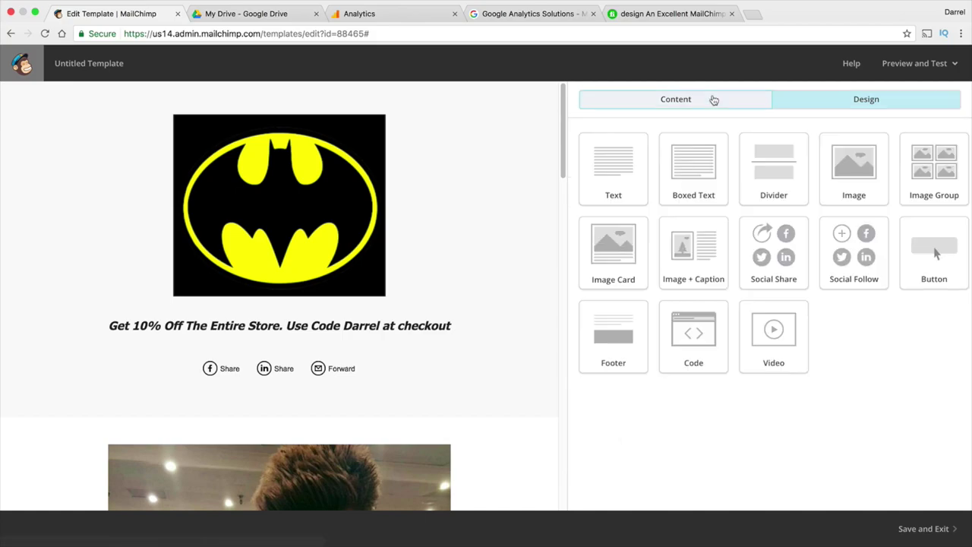
scroll(524, 308, "down", 10)
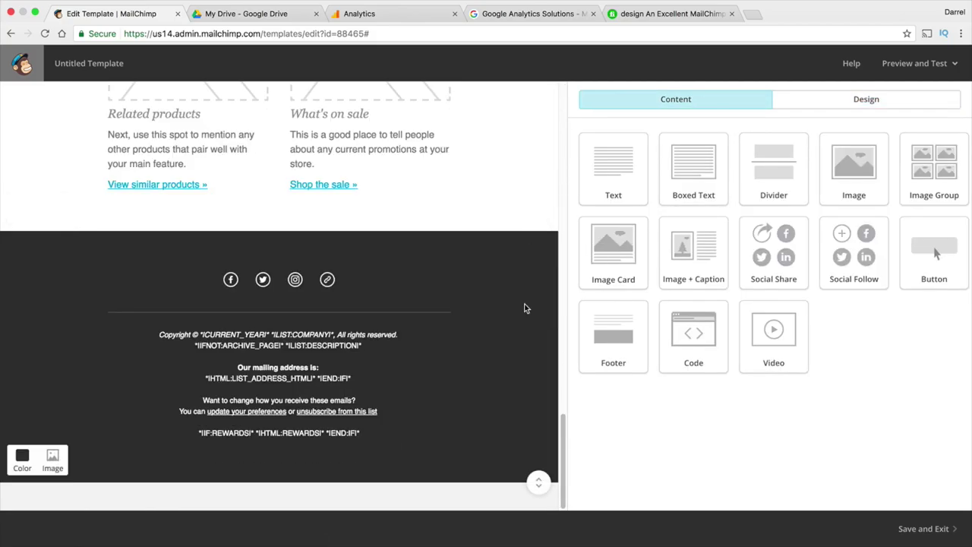
scroll(526, 308, "up", 10)
- Save the email as a drag-and-drop template named 'Tasssss'
left_click(923, 529)
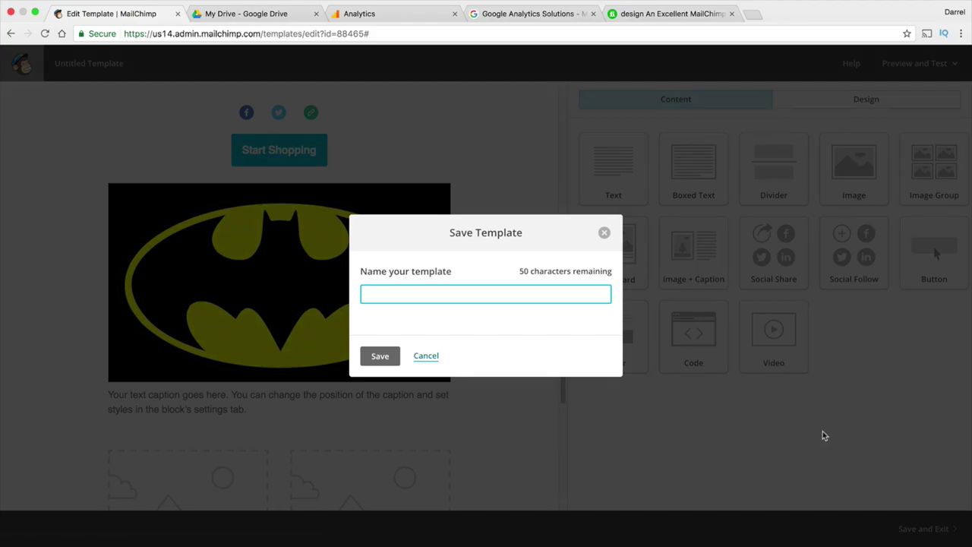
type("Tasss")
left_click(393, 358)
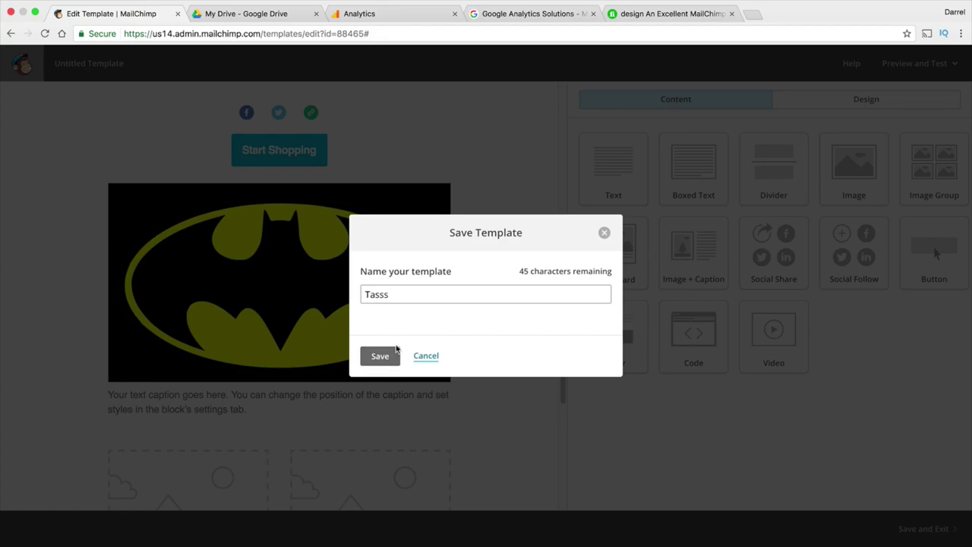
left_click(410, 294)
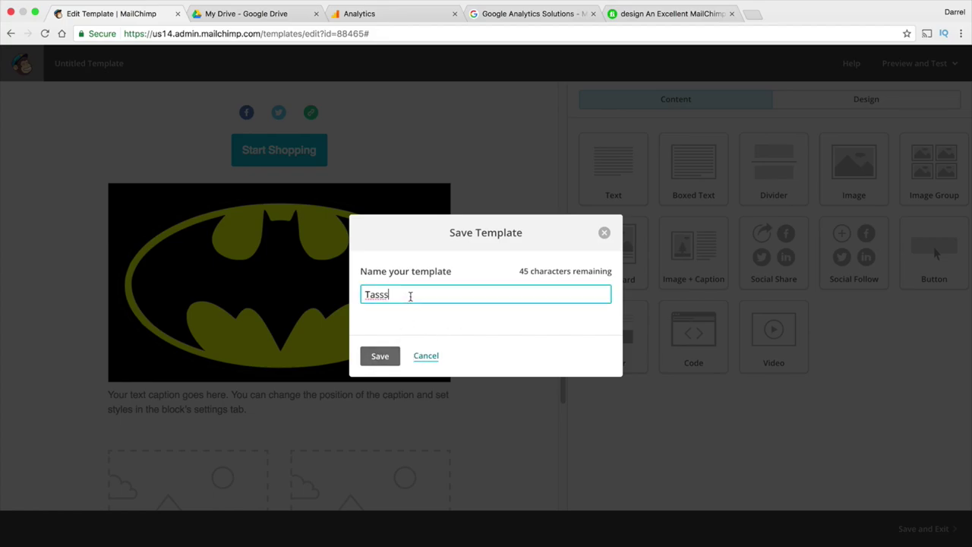
type("s")
left_click(387, 355)
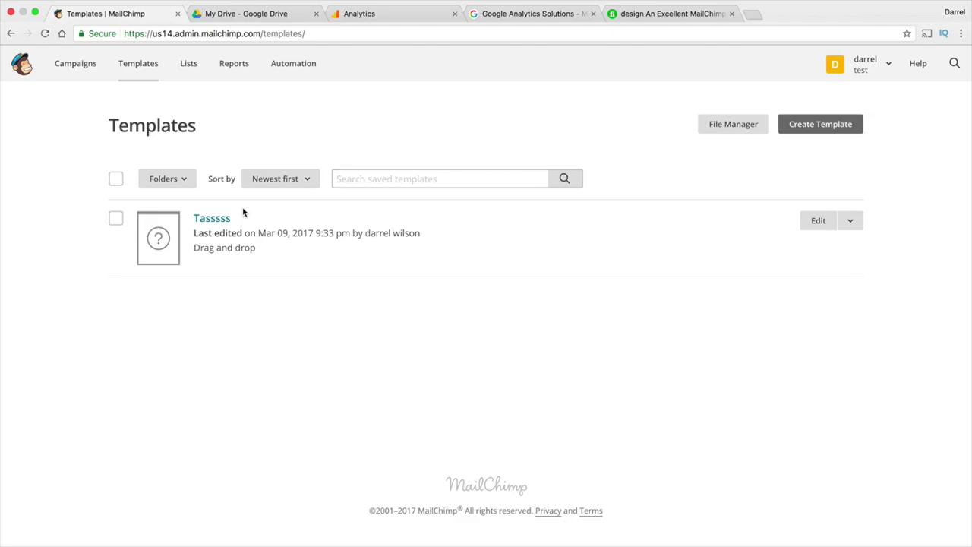
left_click(812, 222)
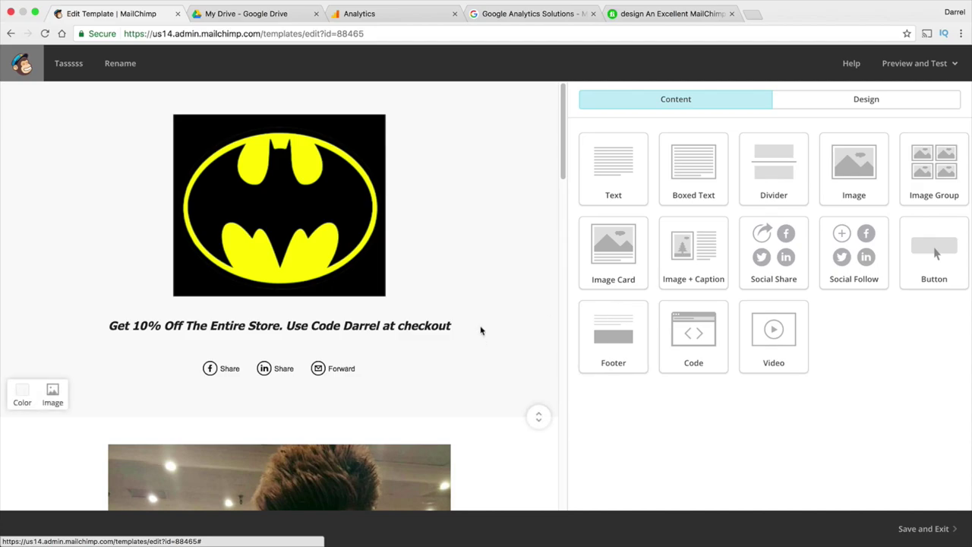
mouse_move(278, 221)
mouse_move(427, 376)
scroll(428, 365, "down", 7)
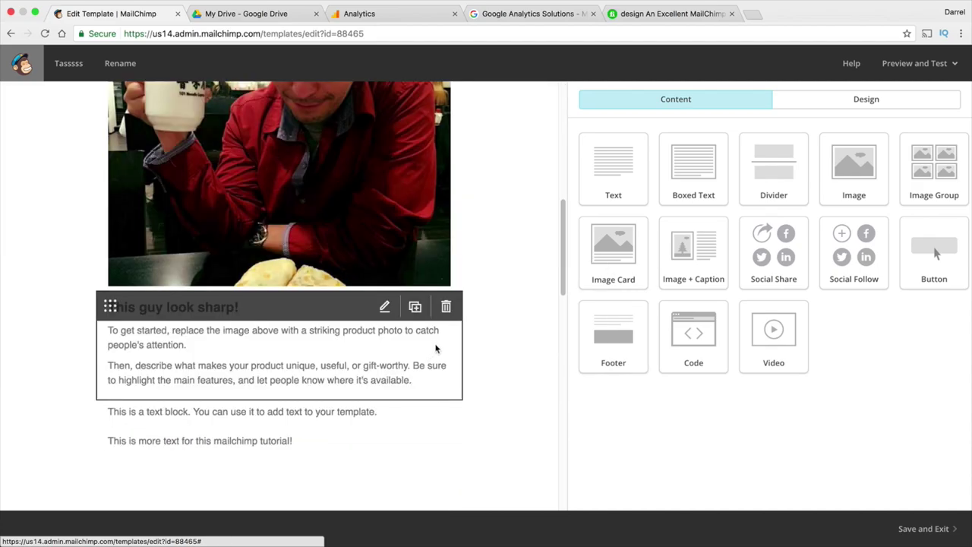
scroll(421, 357, "down", 8)
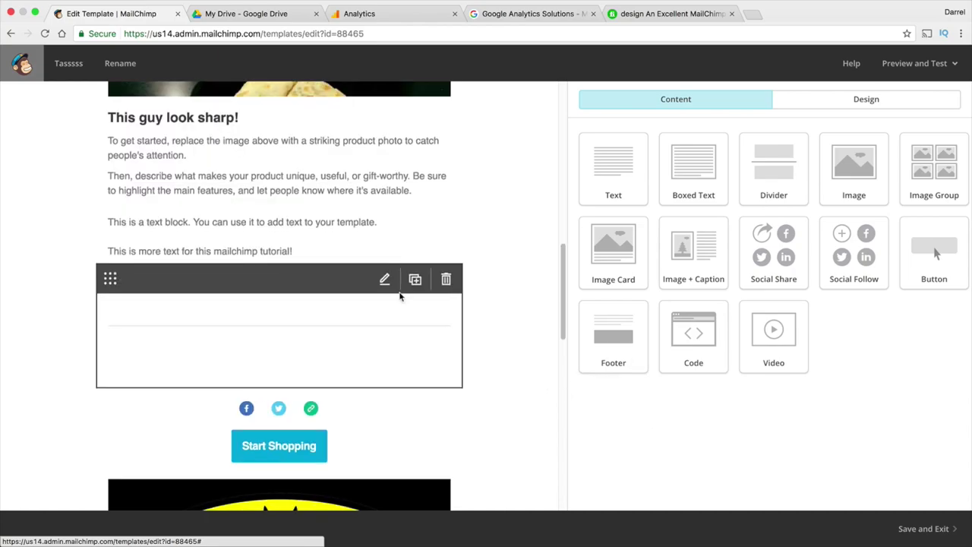
left_click(914, 540)
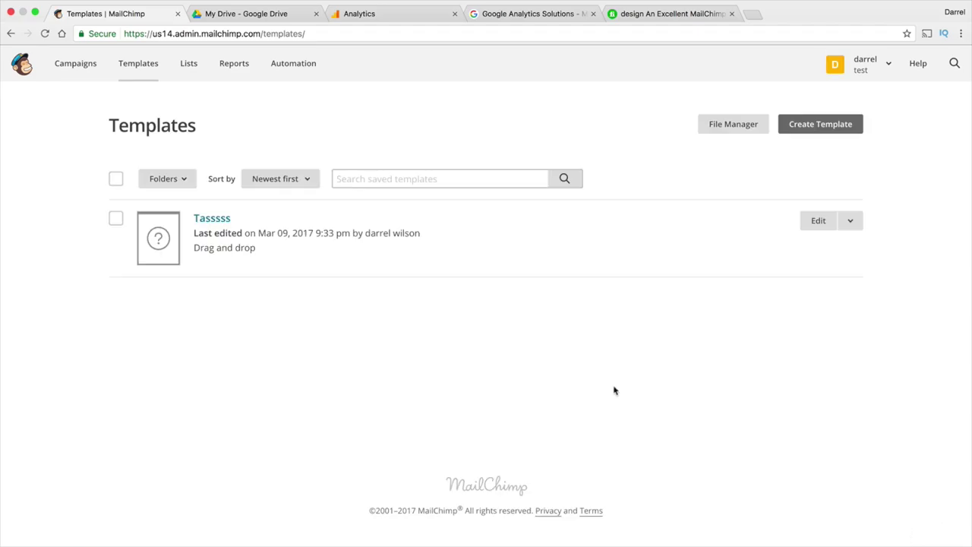
left_click(658, 13)
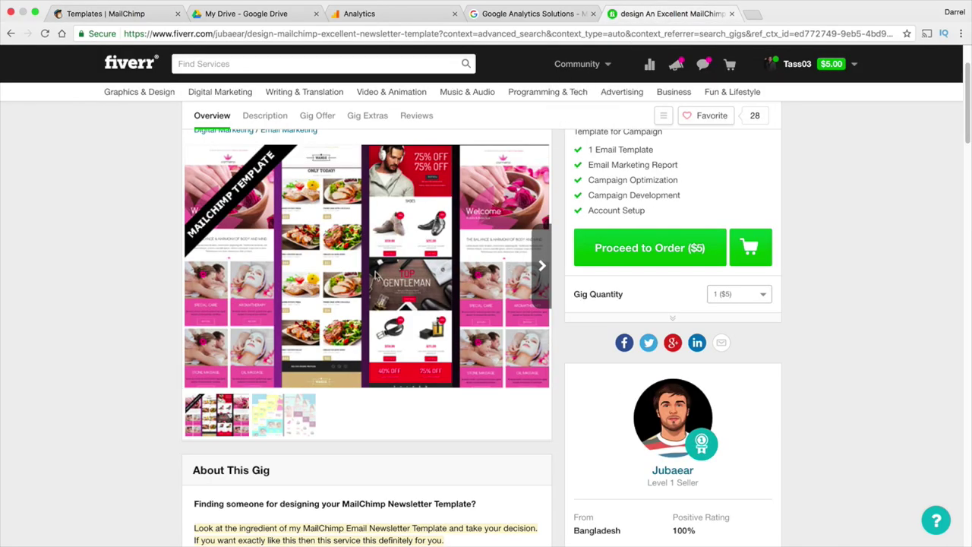
mouse_move(149, 94)
left_click(131, 63)
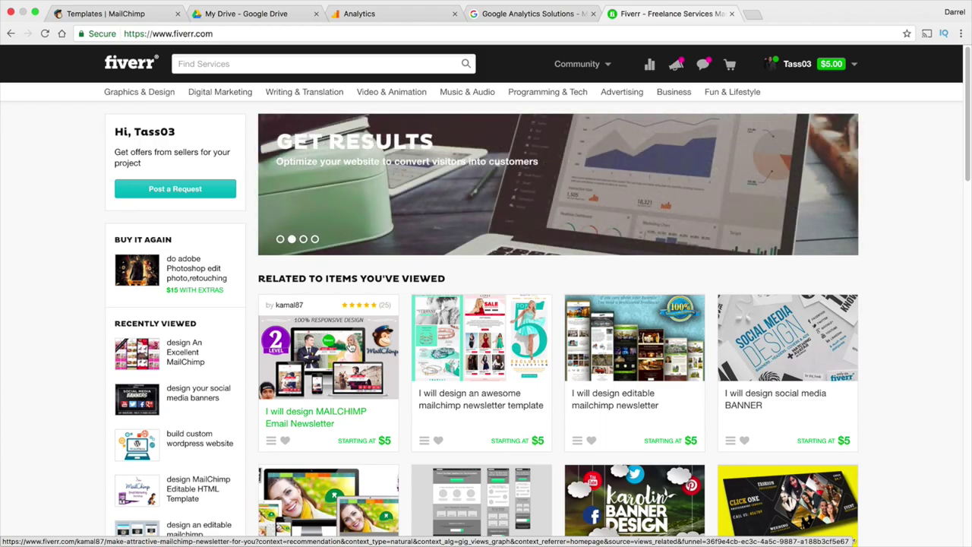
left_click(133, 15)
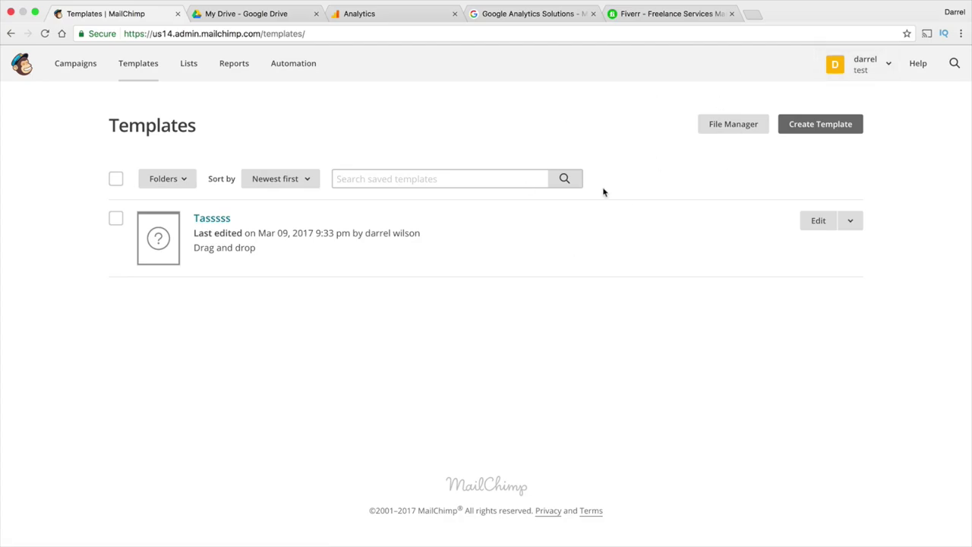
- Log out of MailChimp and sign back in with the saved account login
left_click(880, 70)
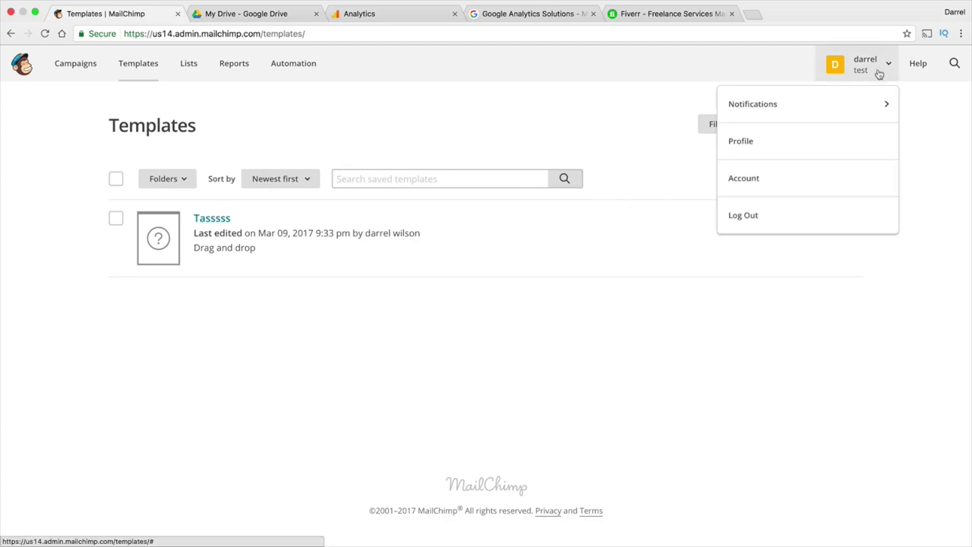
left_click(806, 218)
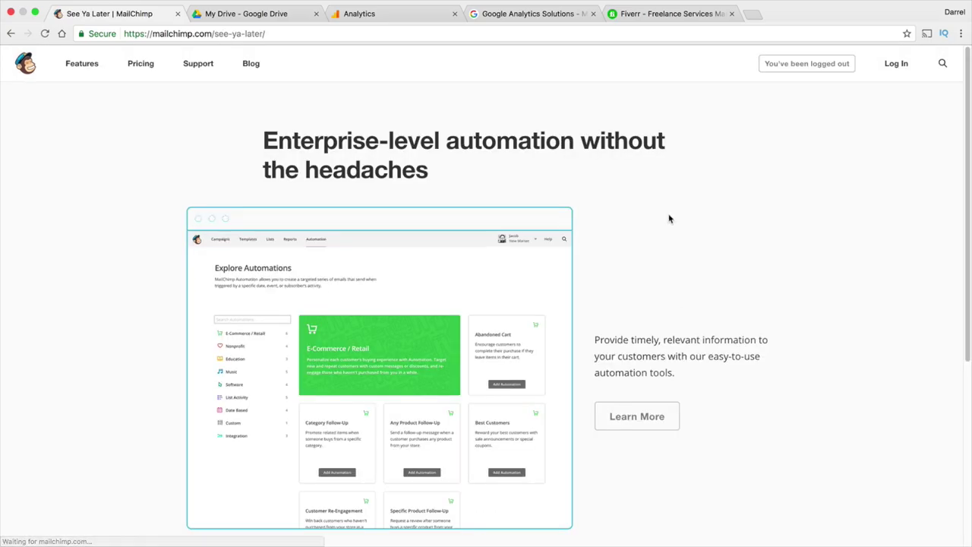
left_click(896, 64)
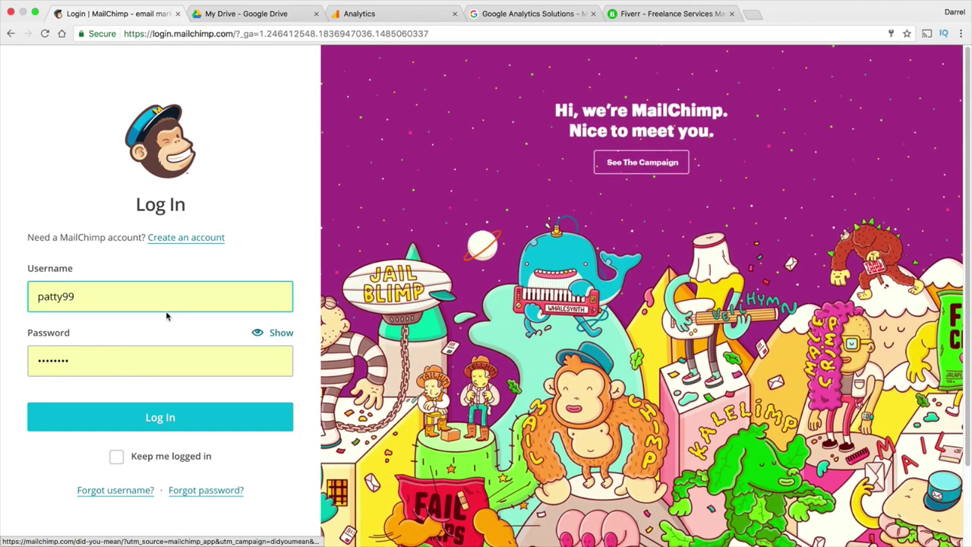
left_click(158, 303)
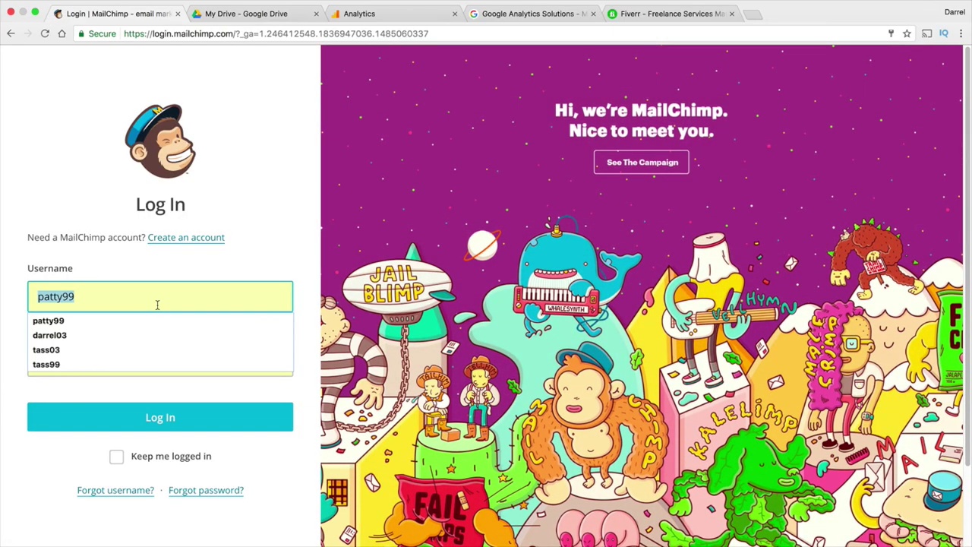
left_click(134, 338)
left_click(165, 421)
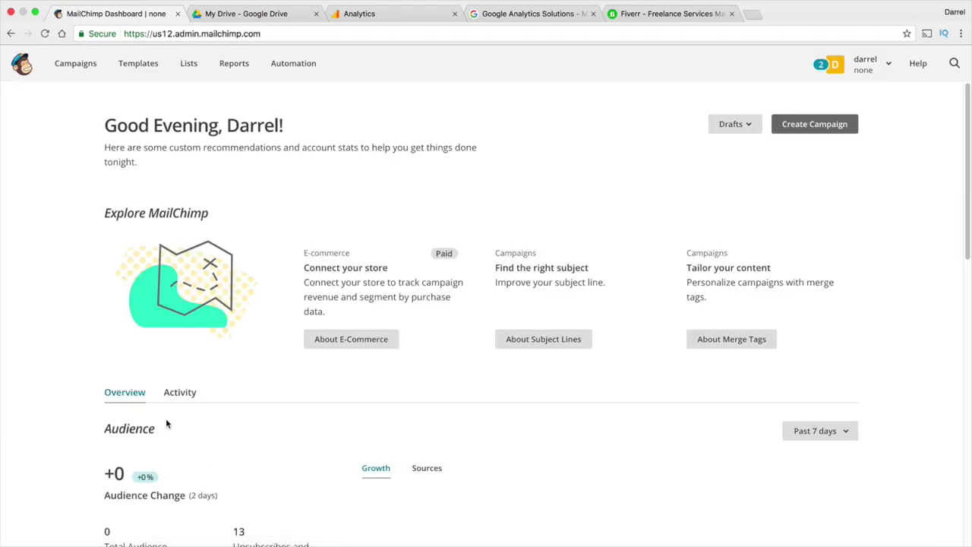
- Scroll the dashboard to the Audience chart showing 1,722 total audience, up 69 in 7 days
scroll(178, 340, "down", 5)
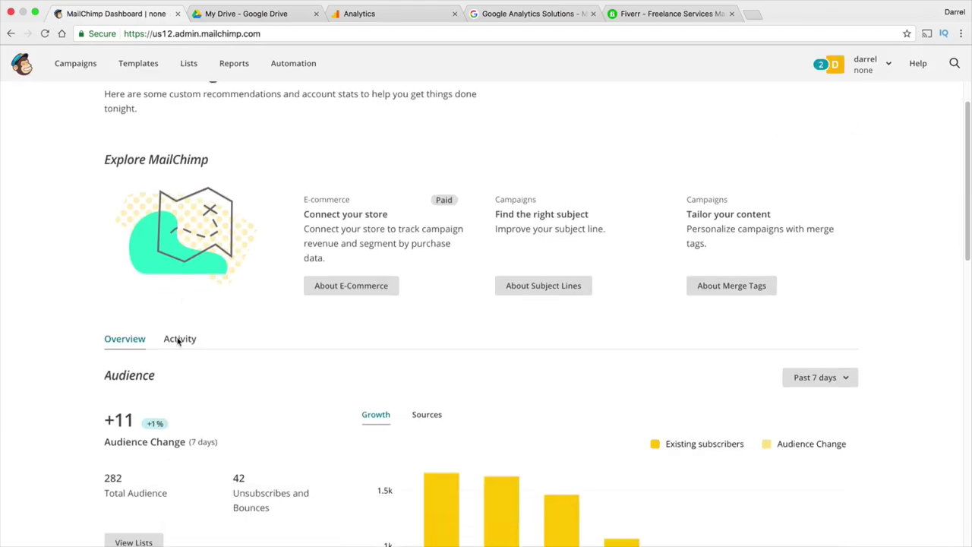
scroll(183, 337, "down", 1)
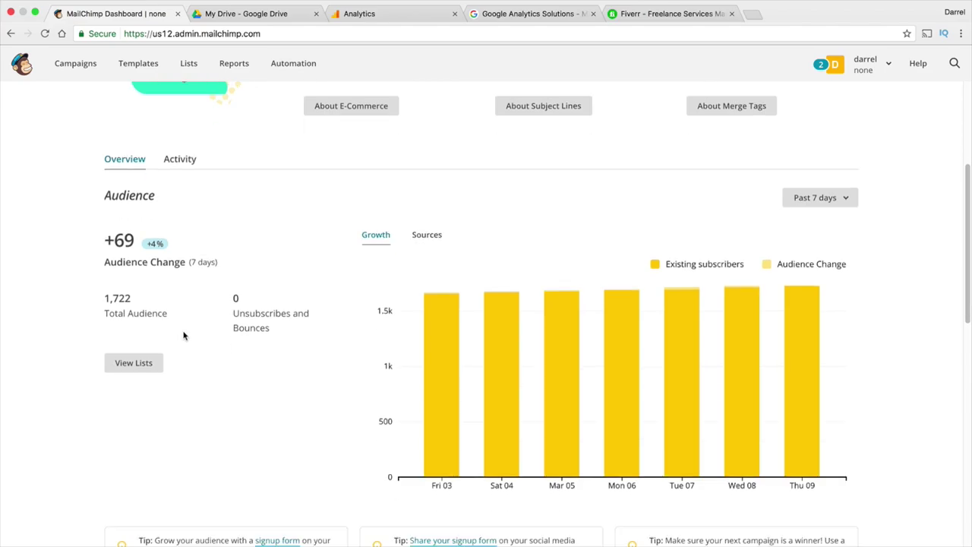
left_click_drag(129, 298, 106, 297)
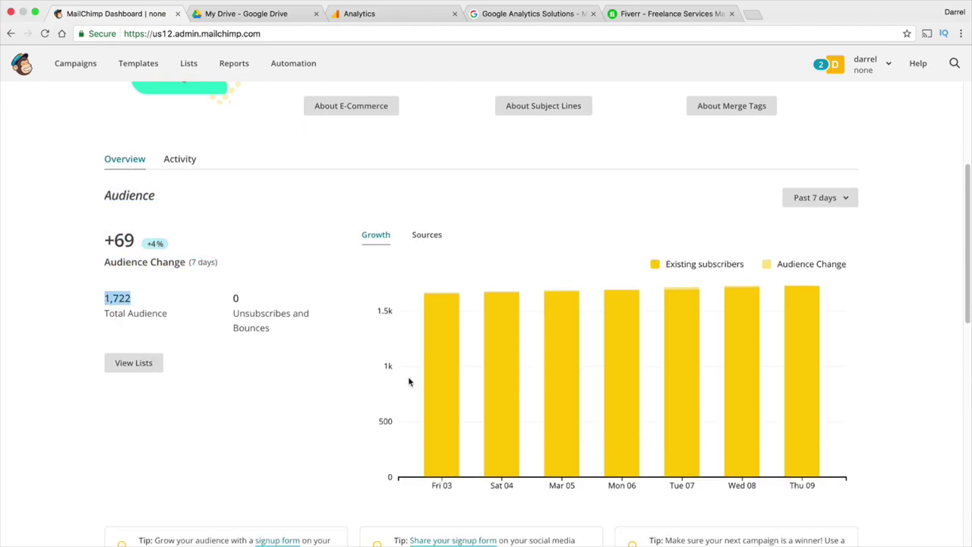
mouse_move(622, 373)
scroll(621, 373, "up", 1)
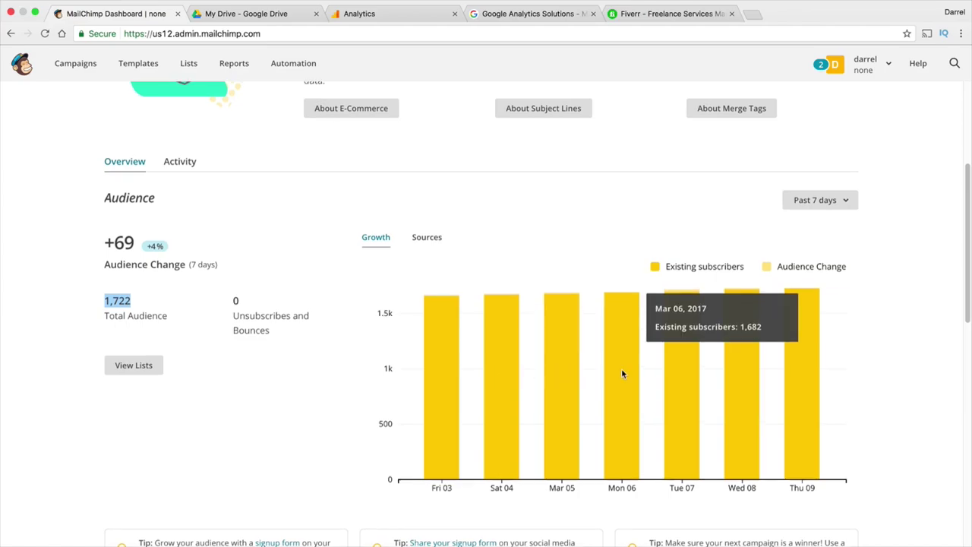
scroll(621, 373, "up", 5)
- Go to Reports, then the Campaigns list, led by Divi Layouts with 34.8% opens and 13.5% clicks
left_click(230, 64)
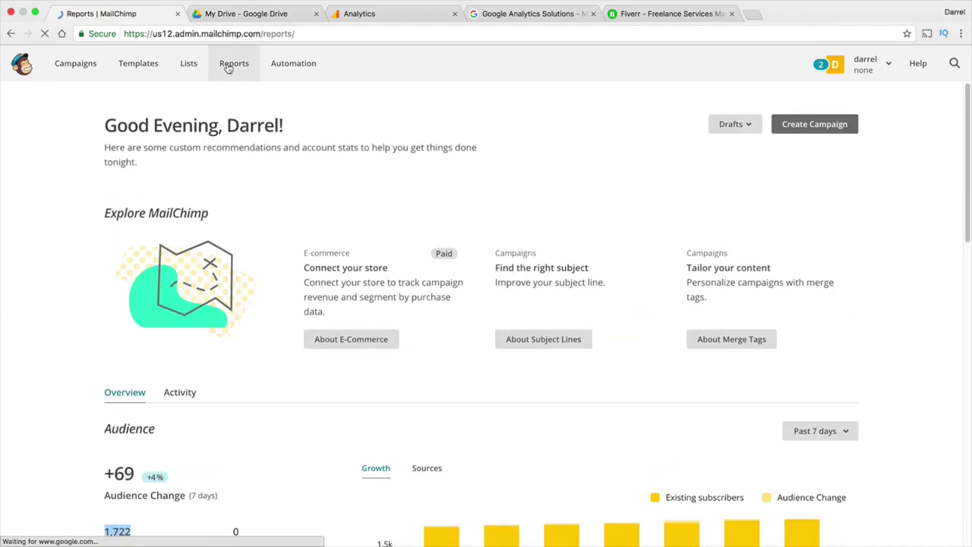
scroll(245, 228, "down", 1)
mouse_move(243, 334)
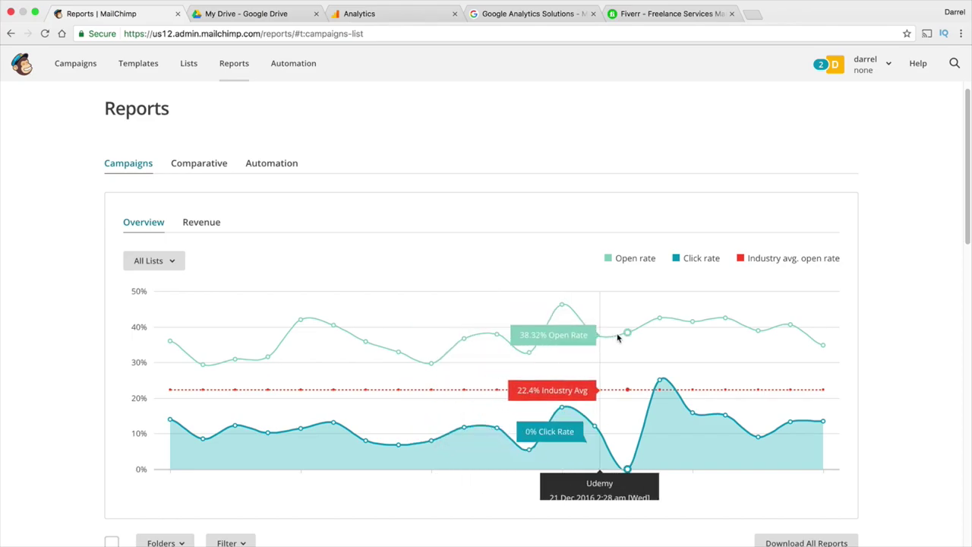
left_click(64, 66)
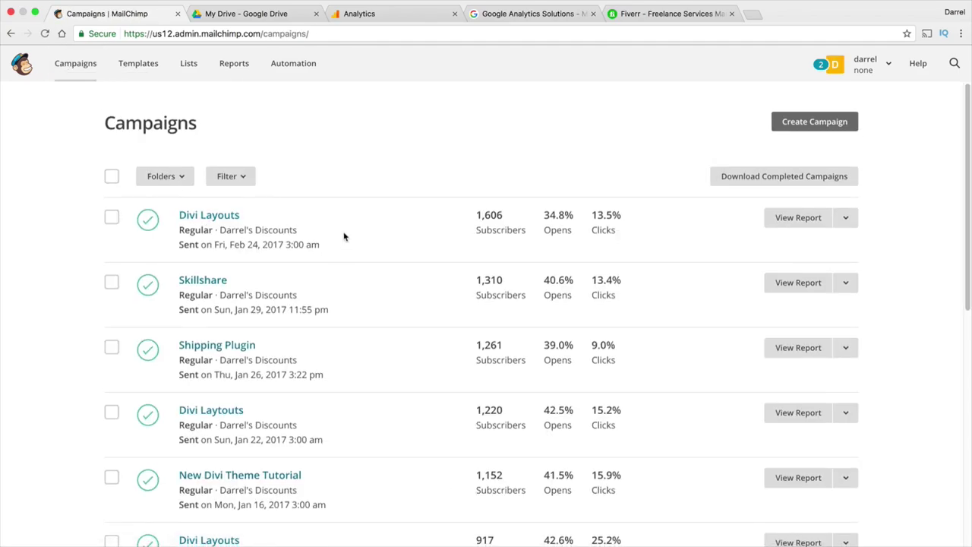
scroll(345, 238, "down", 3)
scroll(577, 421, "down", 2)
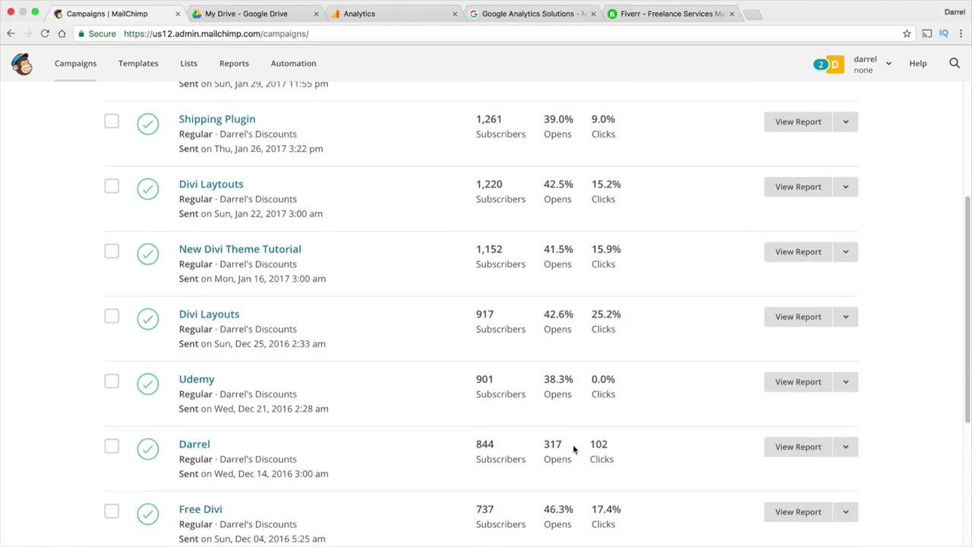
scroll(562, 450, "up", 5)
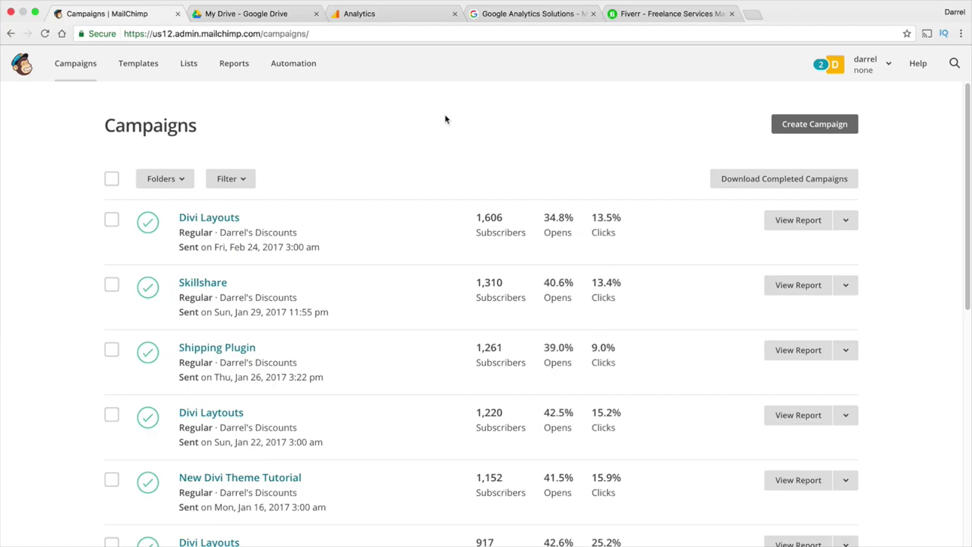
- Create a new Regular campaign named FORUM
left_click(811, 126)
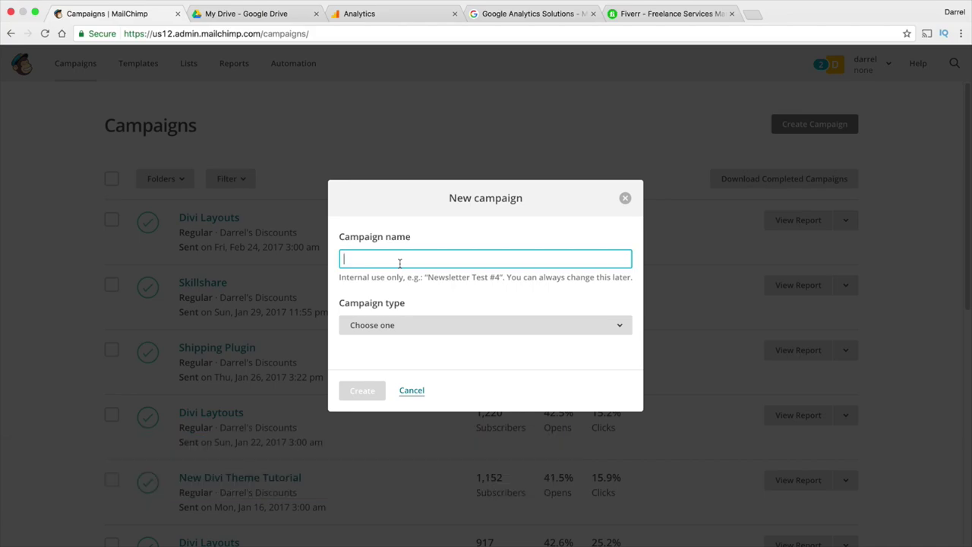
type("FDO")
type("ORUM")
left_click(418, 324)
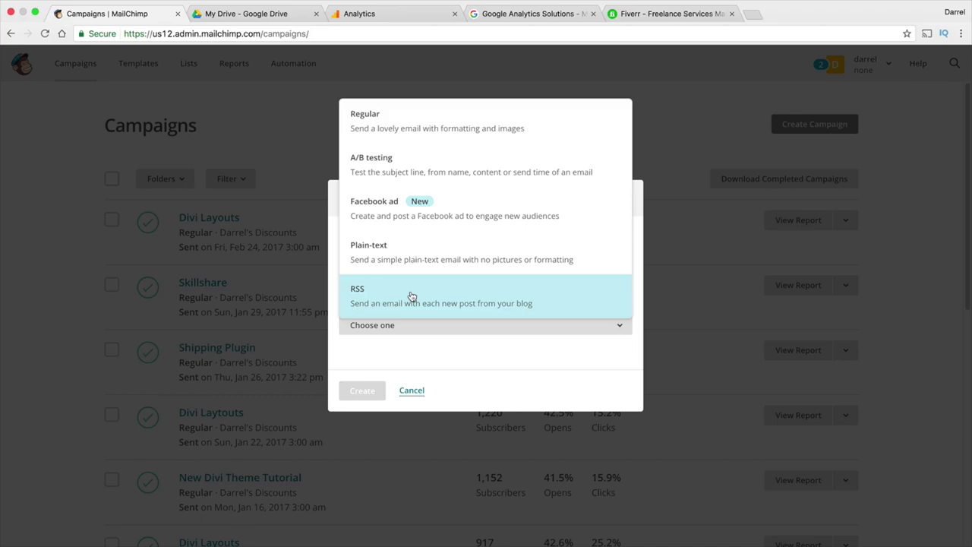
left_click(418, 119)
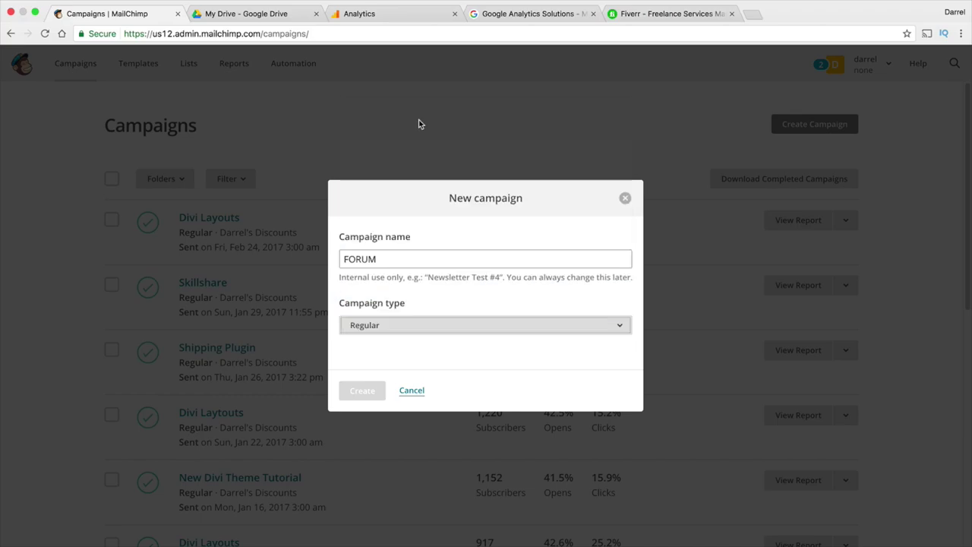
left_click(362, 390)
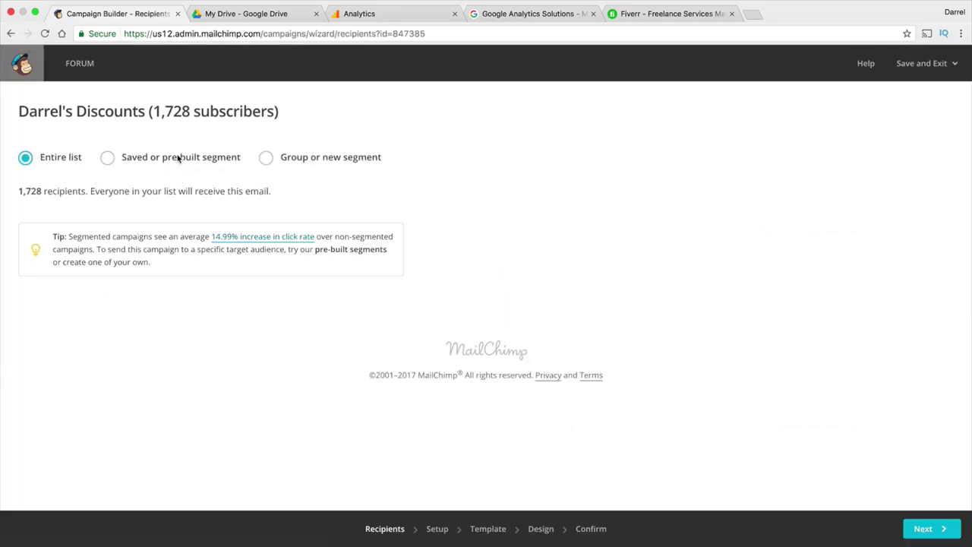
- Send the FORUM campaign to the entire 1,728-recipient list and continue to Setup
left_click(265, 157)
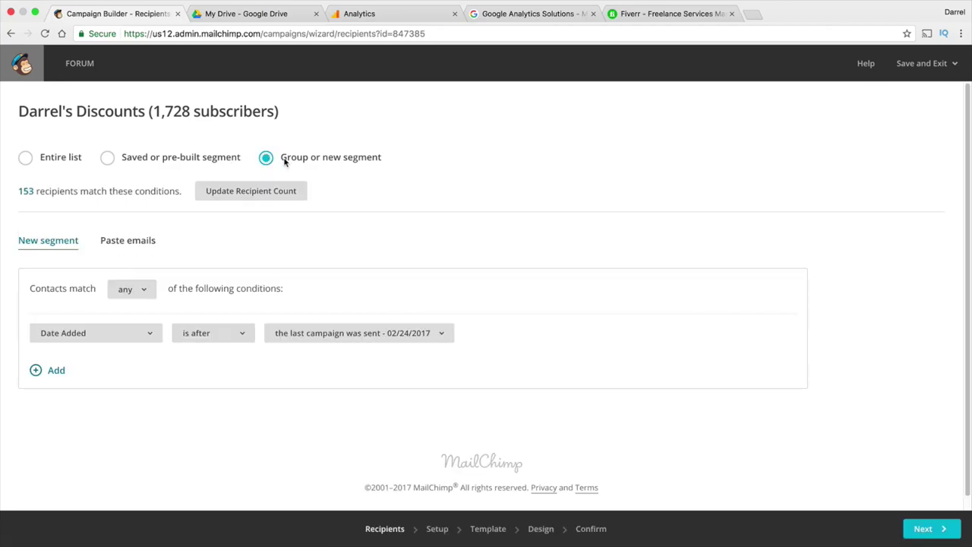
left_click(170, 156)
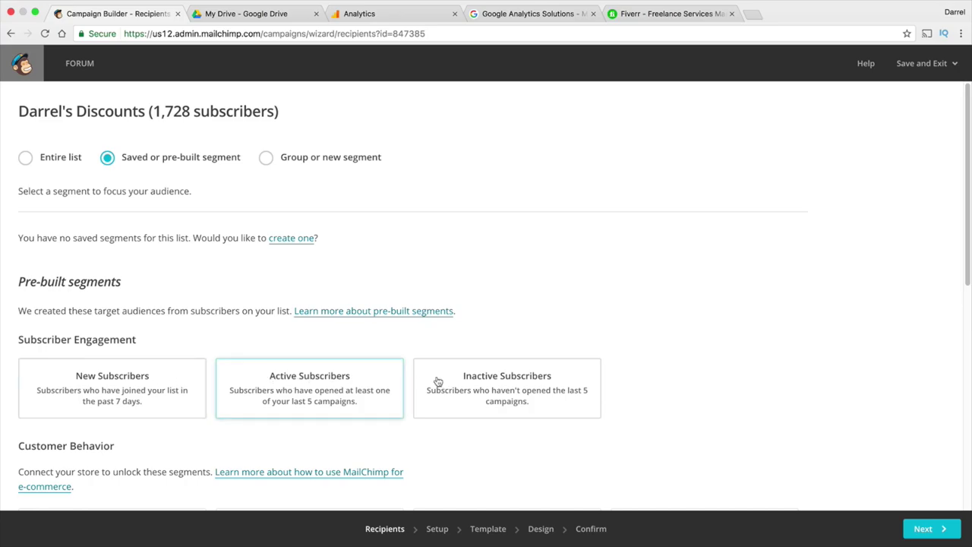
left_click(38, 161)
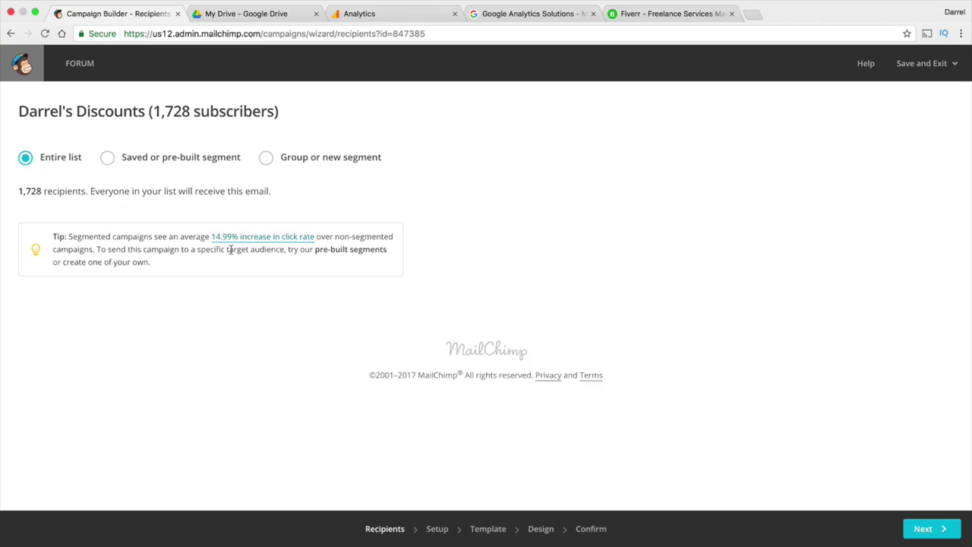
left_click(939, 533)
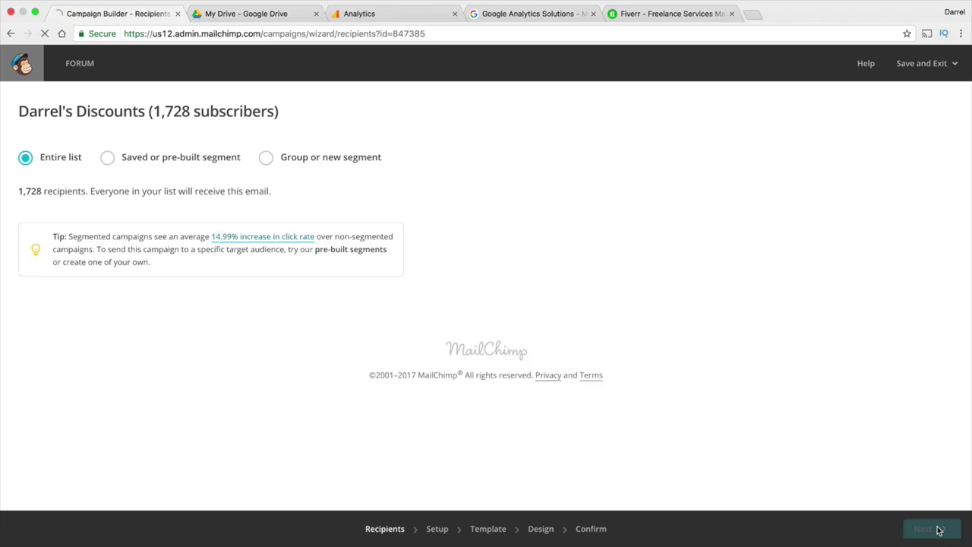
left_click(173, 249)
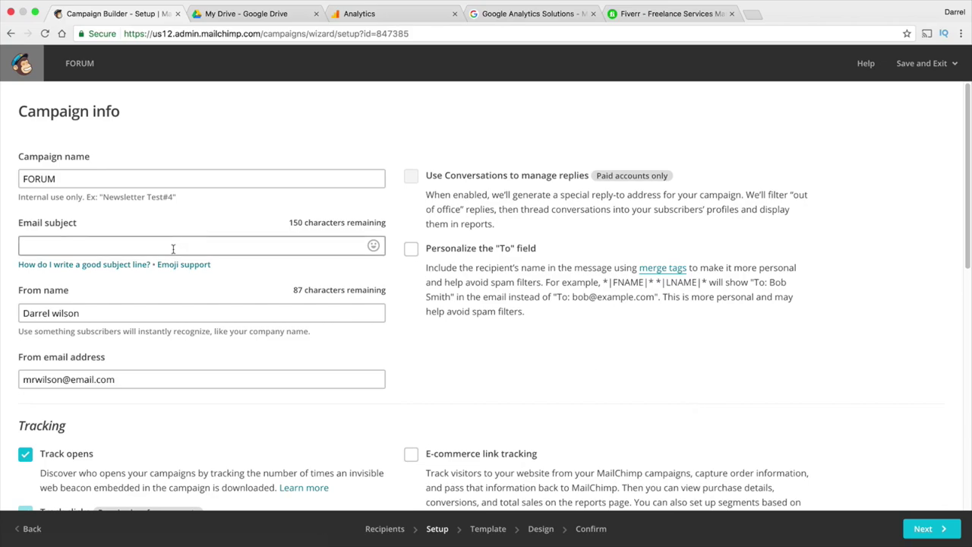
- Set the email subject to 'How To Make A Forum For FREE :)'
left_click(173, 243)
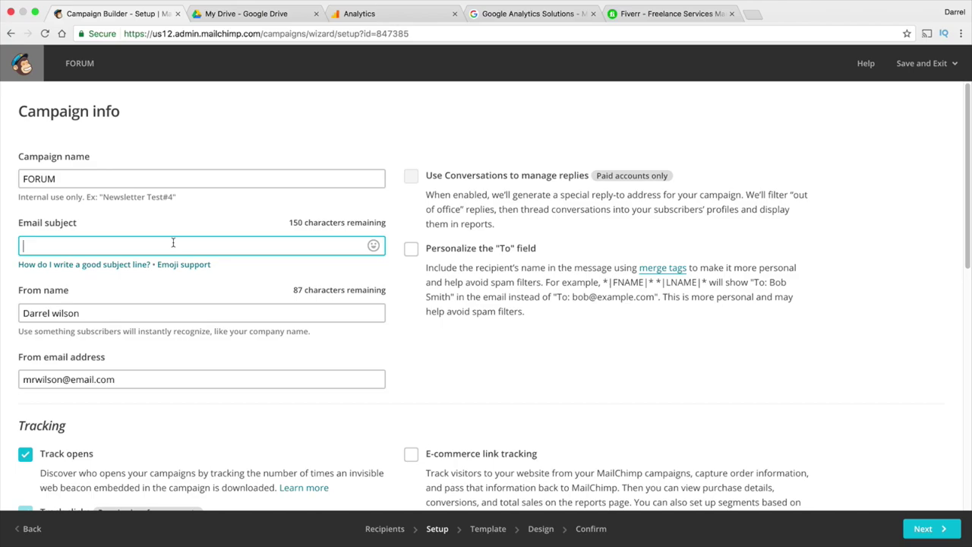
type("How TO")
key("BackSpace")
key("BackSpace")
type("O Make A Forum For FREE :)")
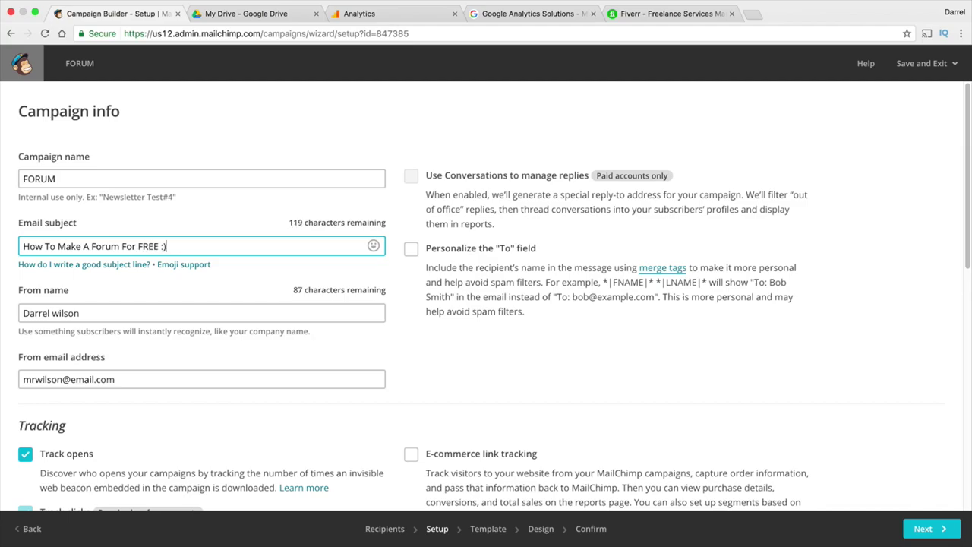
- Capitalise the sender's surname in the From name field
left_click(101, 311)
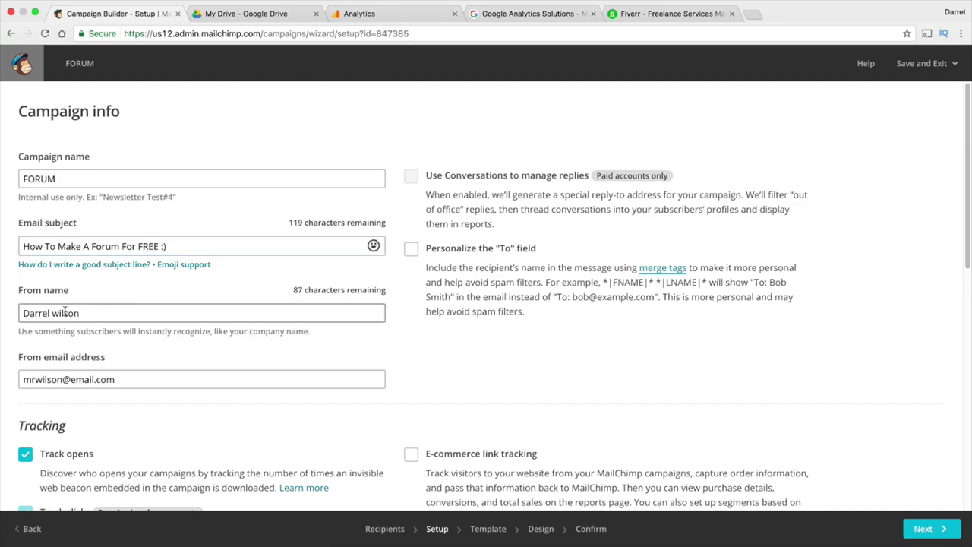
left_click(99, 311)
key("BackSpace")
key("BackSpace")
key("BackSpace")
key("BackSpace")
key("BackSpace")
key("BackSpace")
type("Wilson")
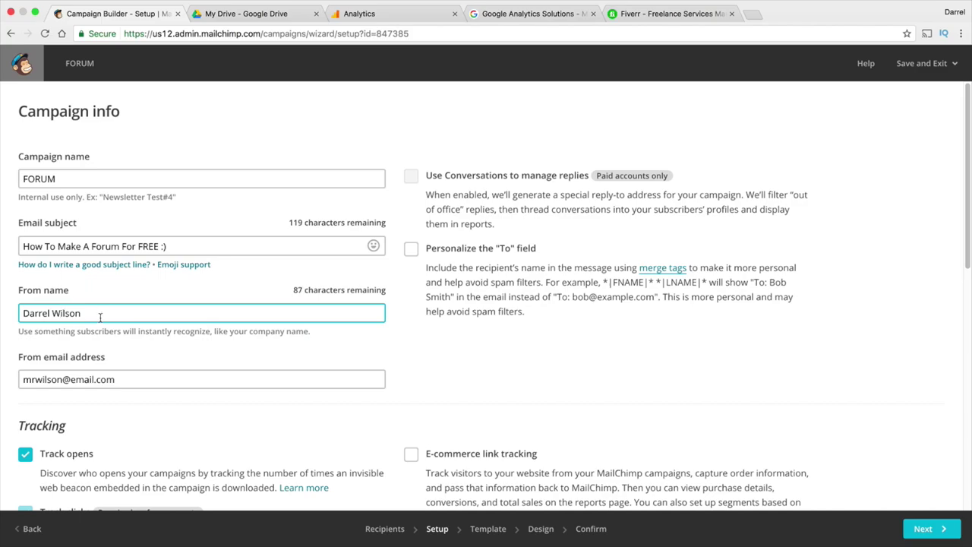
- Turn on Auto-convert video under More options and continue to the Template step
scroll(99, 322, "down", 2)
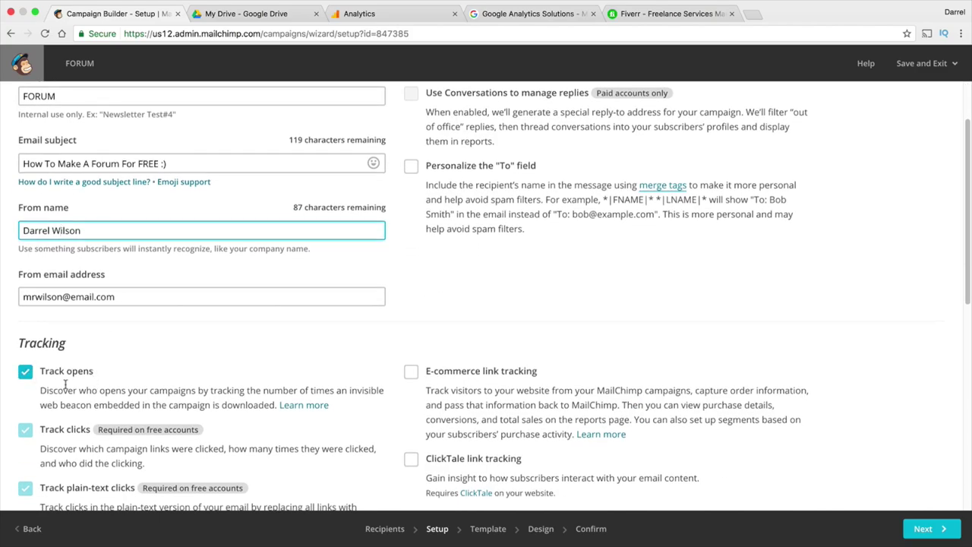
scroll(117, 348, "down", 5)
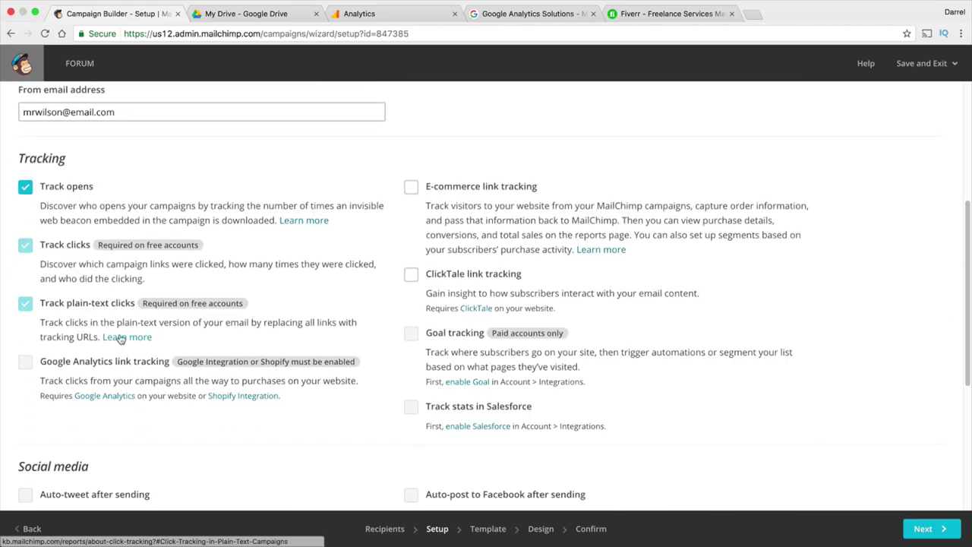
scroll(140, 313, "down", 7)
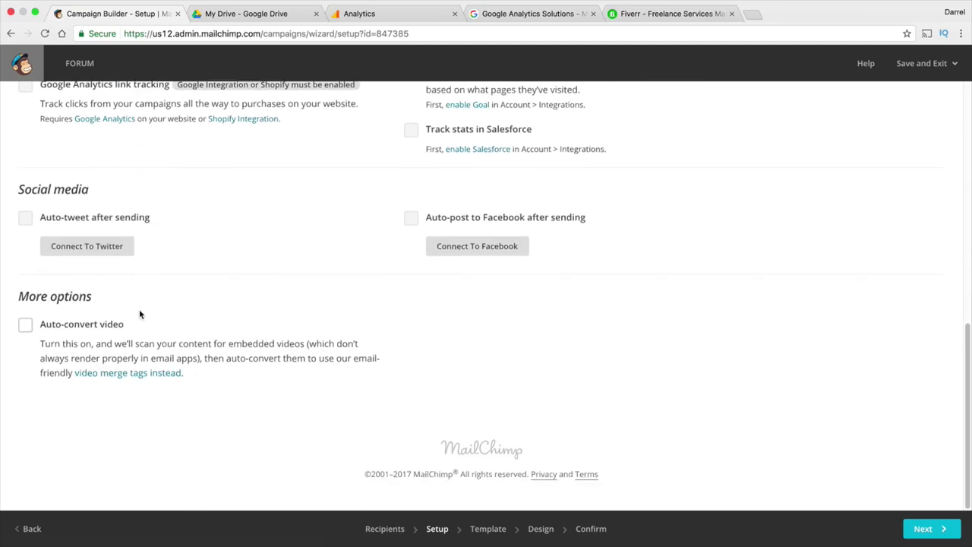
left_click(28, 325)
left_click(933, 528)
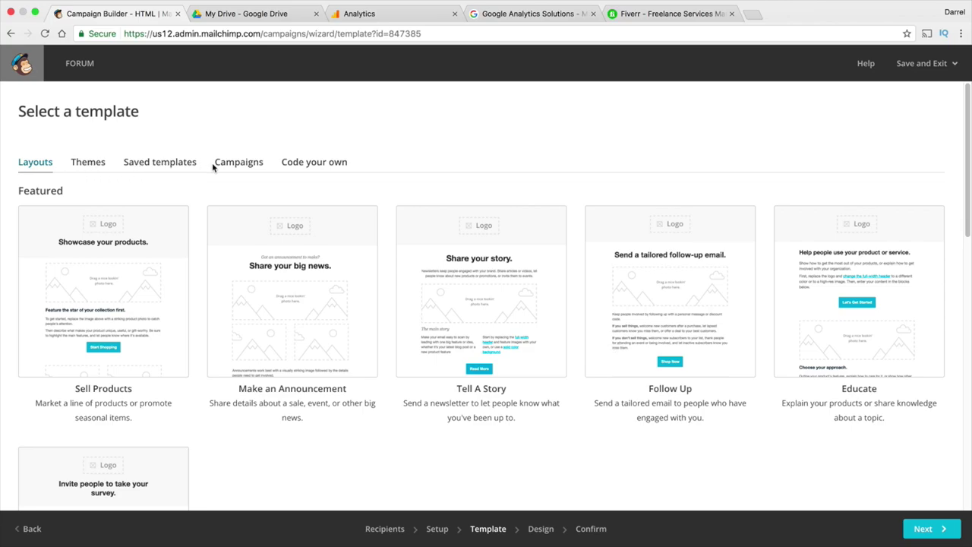
- Scroll through the Themes gallery of designed email templates
left_click(94, 163)
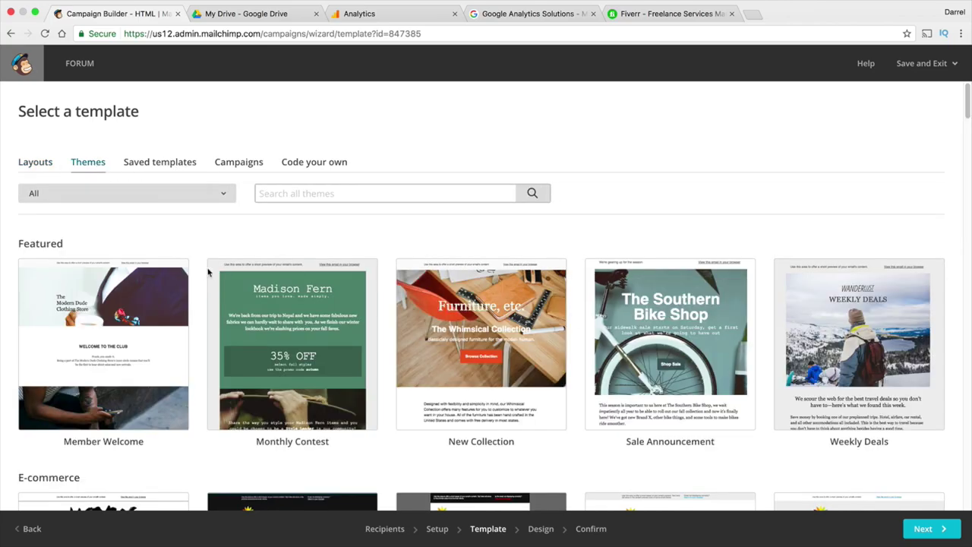
scroll(208, 272, "down", 2)
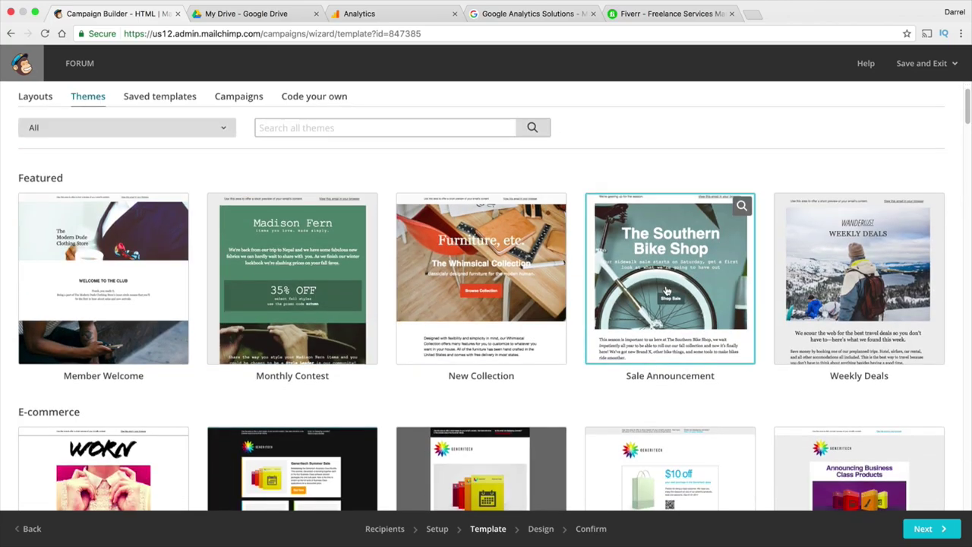
scroll(755, 246, "down", 4)
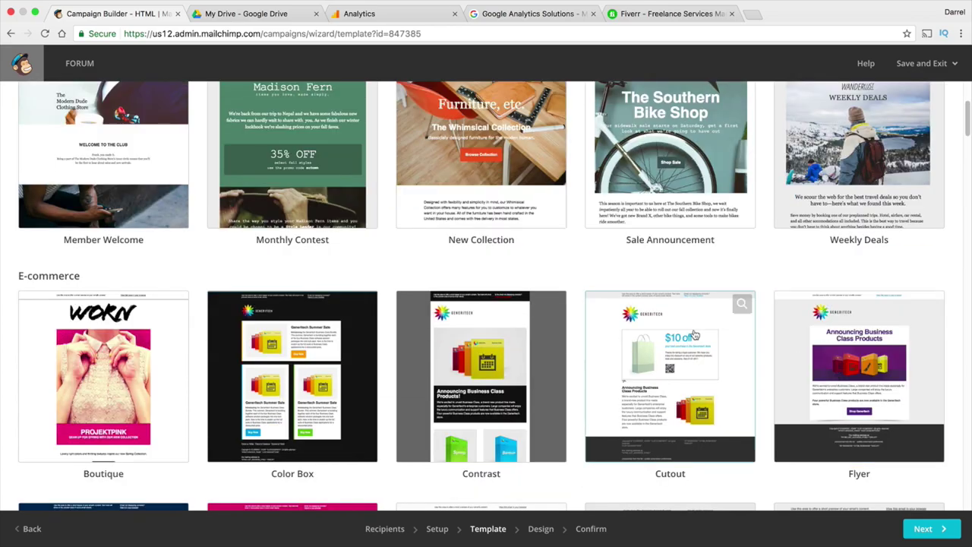
scroll(245, 258, "down", 4)
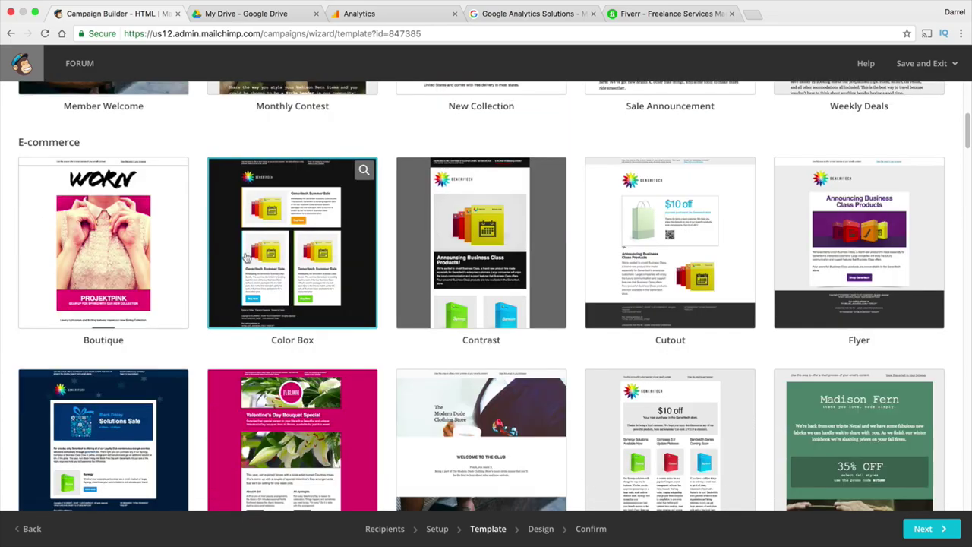
scroll(182, 262, "down", 4)
scroll(440, 338, "down", 3)
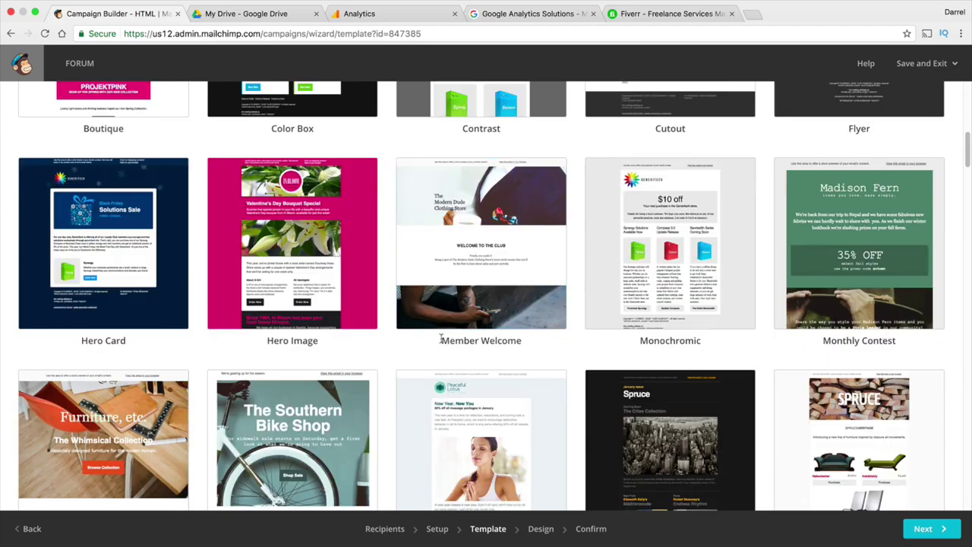
scroll(440, 338, "down", 7)
scroll(466, 337, "up", 3)
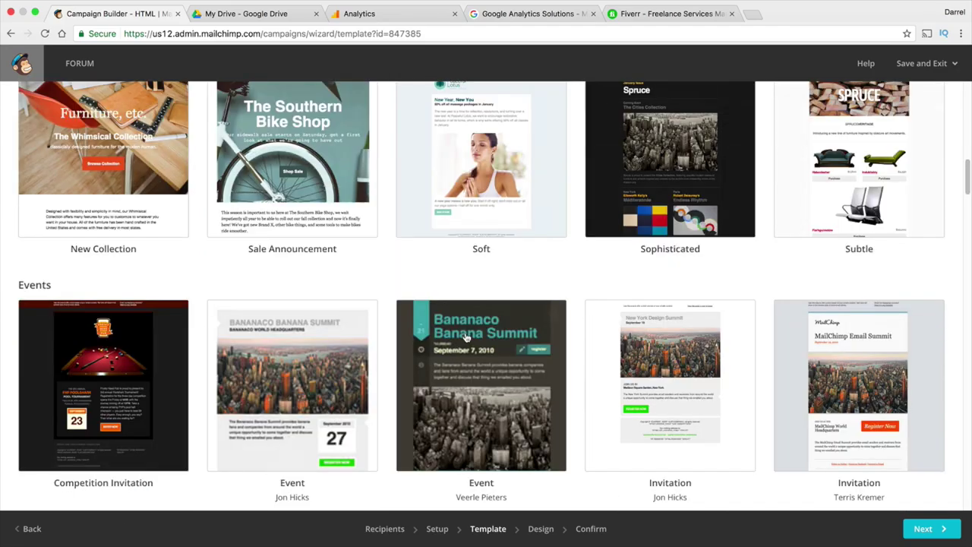
scroll(466, 336, "down", 15)
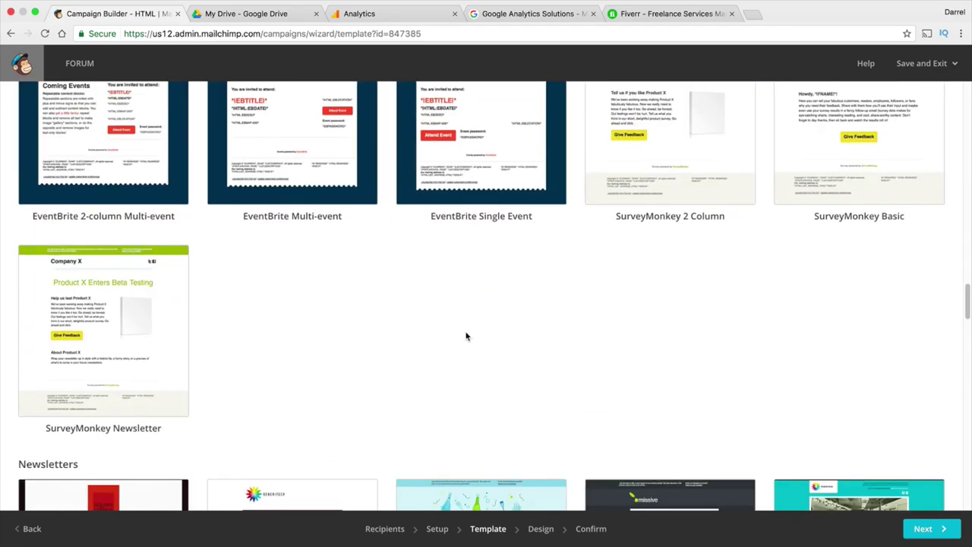
scroll(466, 336, "down", 4)
scroll(466, 336, "down", 4)
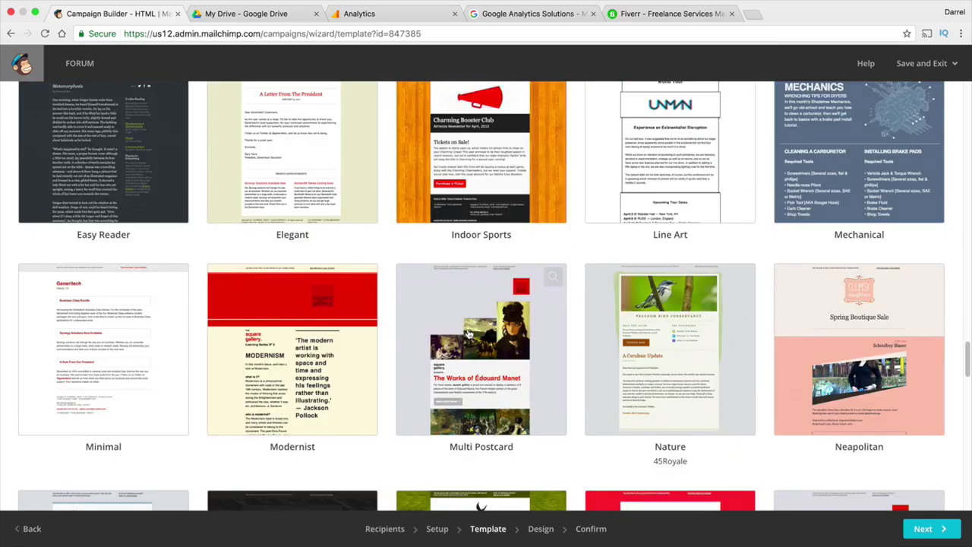
scroll(468, 333, "down", 11)
scroll(468, 332, "up", 2)
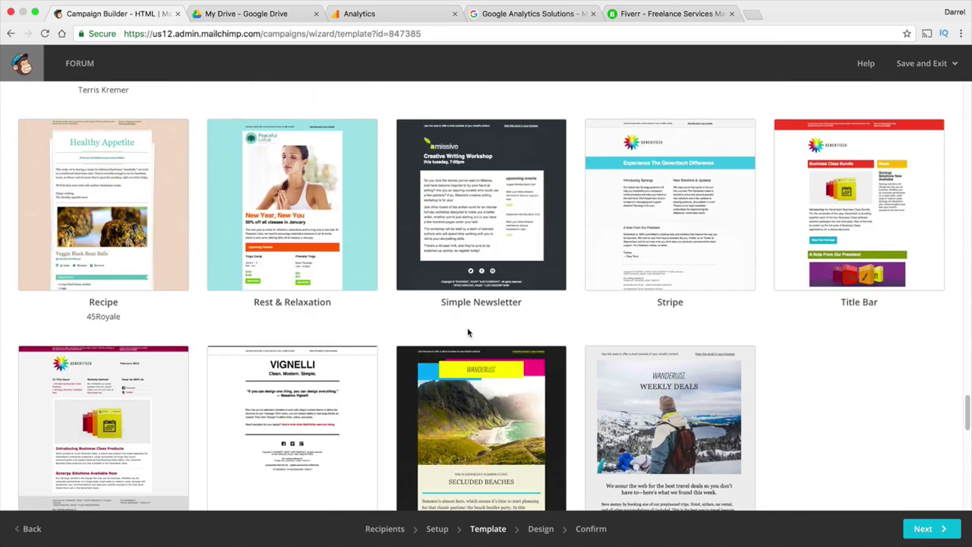
scroll(468, 333, "down", 12)
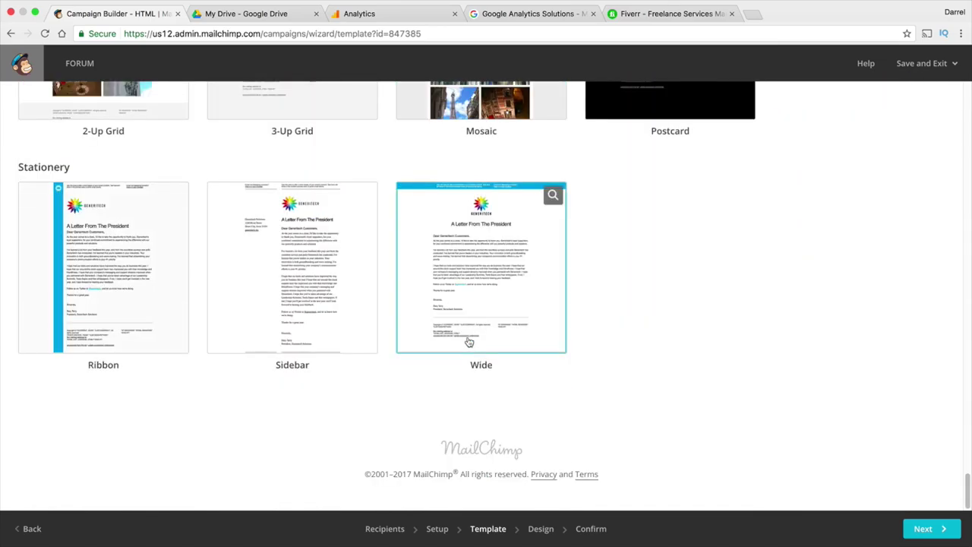
- Start the email from the Sell Products layout under Layouts
scroll(470, 342, "up", 20)
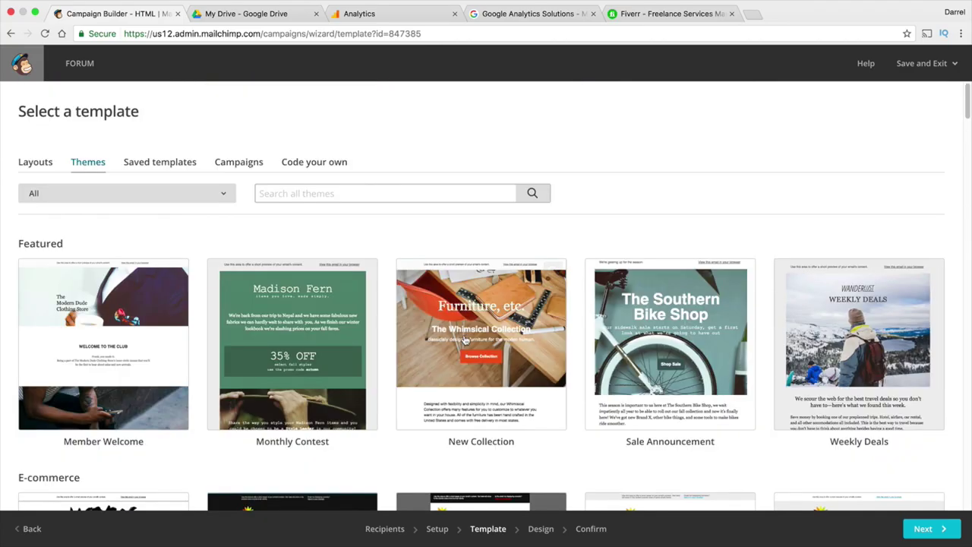
left_click(45, 163)
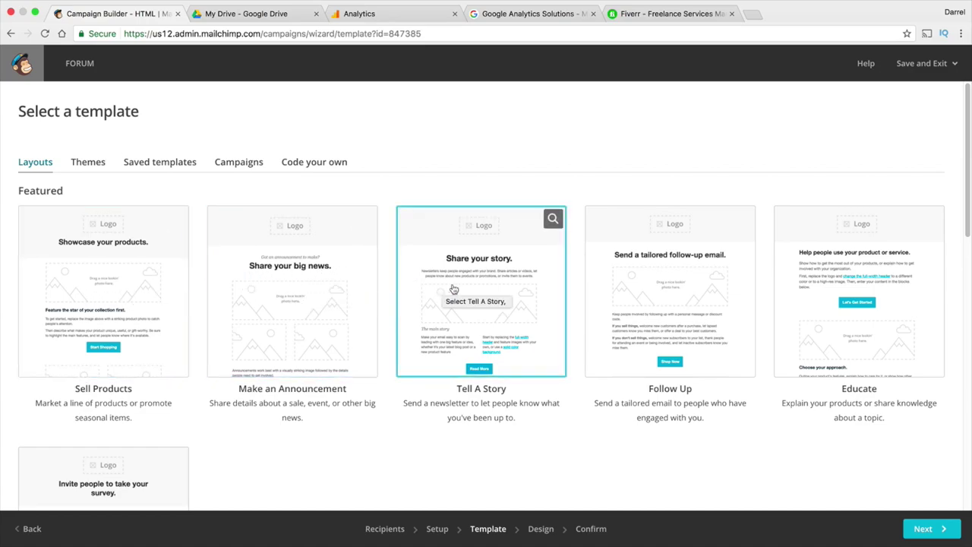
left_click(118, 287)
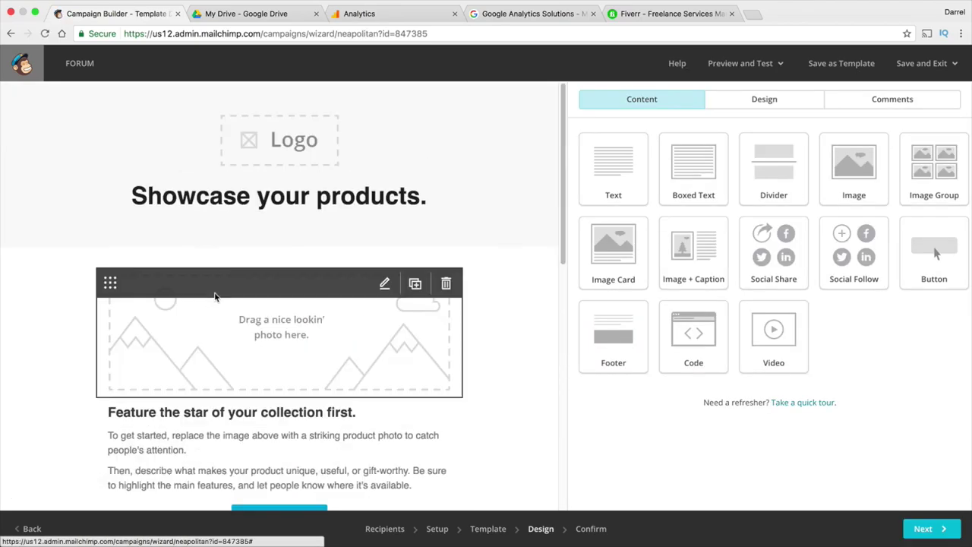
- Replace the logo placeholder with the uploaded website logo image
left_click(304, 154)
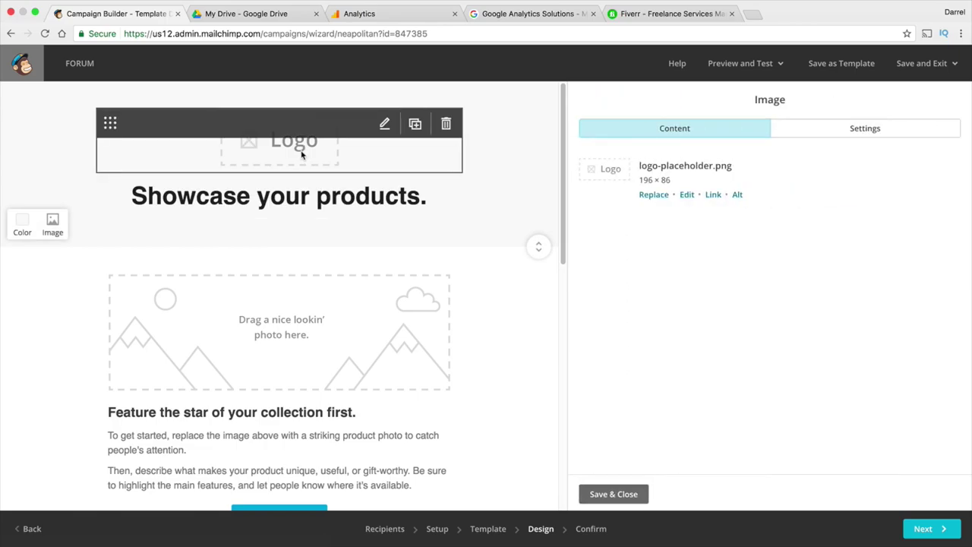
left_click(647, 194)
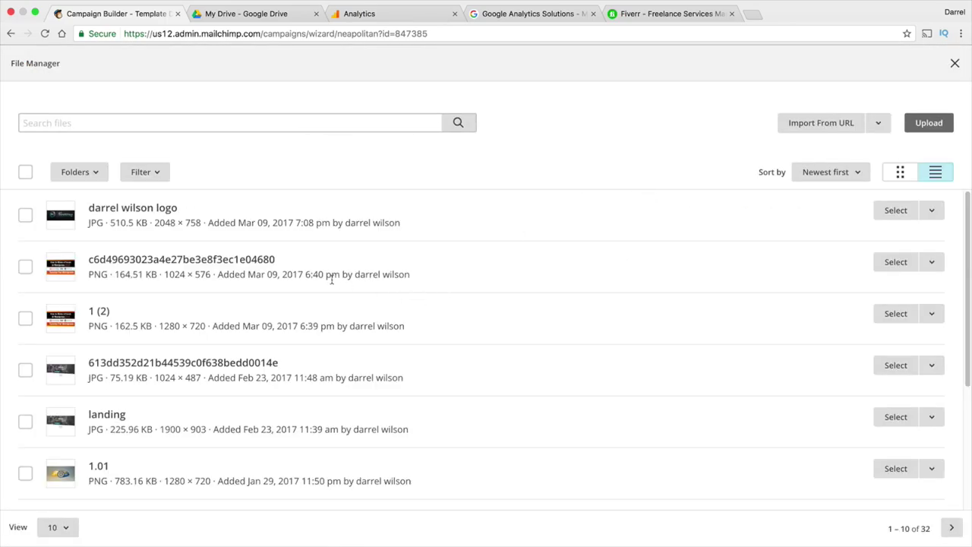
left_click(895, 210)
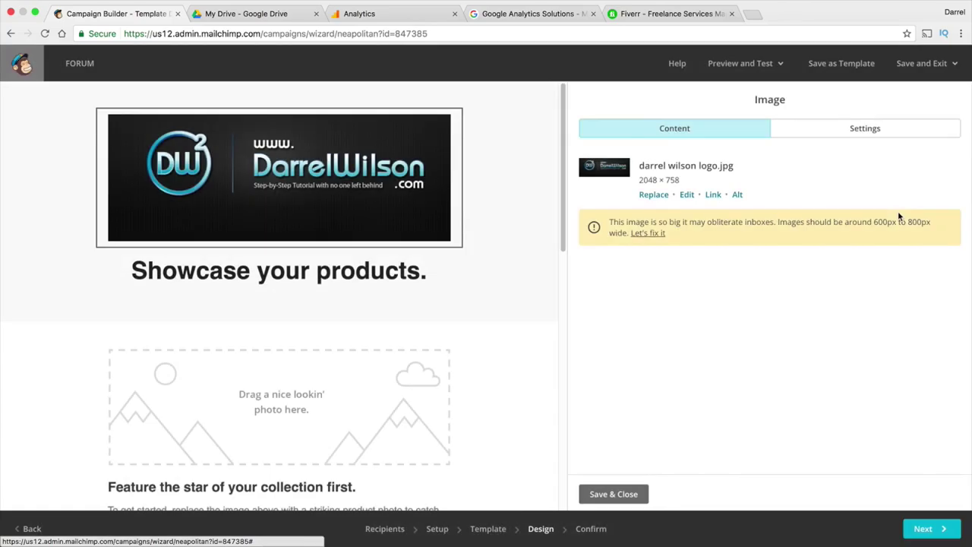
- Retitle the heading 'Create A Forum From Scratch! Step By Step!'
left_click(352, 274)
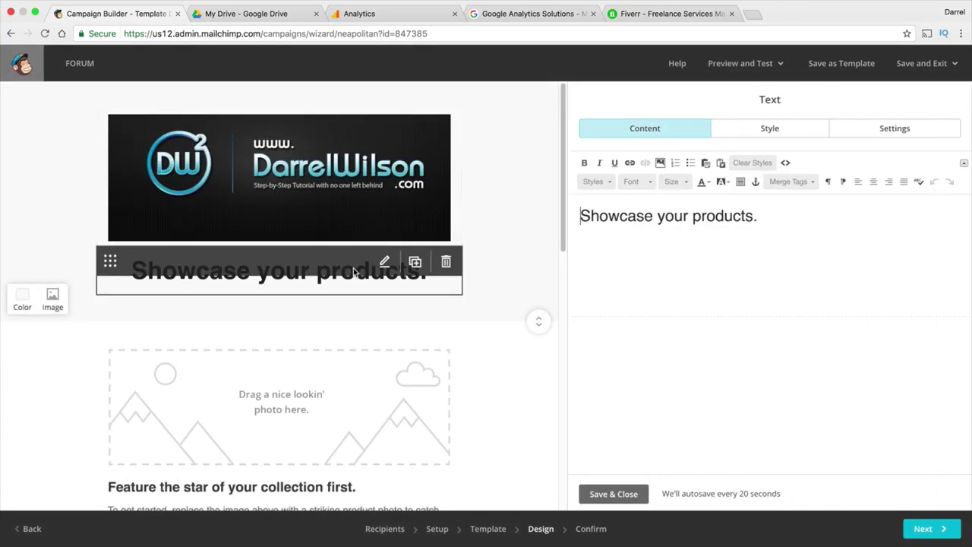
left_click_drag(755, 219, 536, 218)
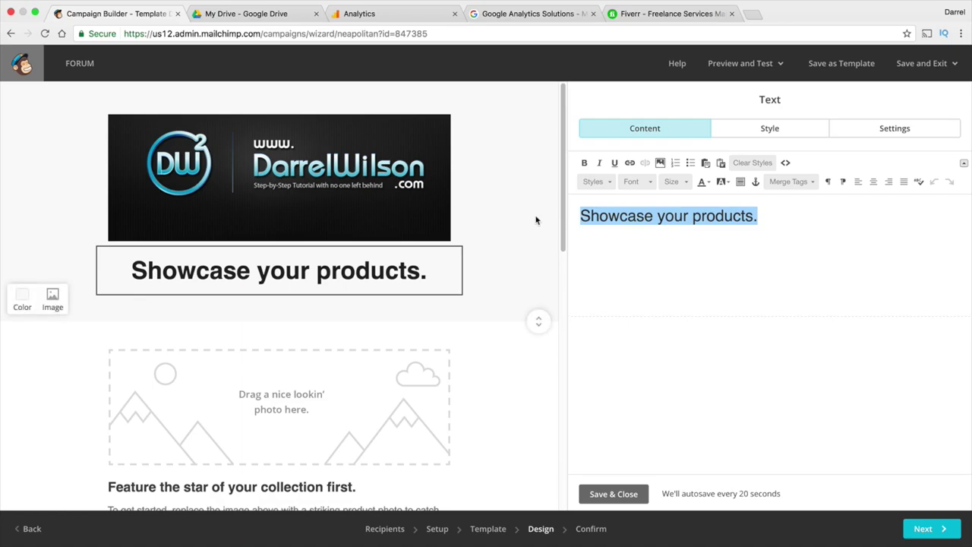
type("Cr")
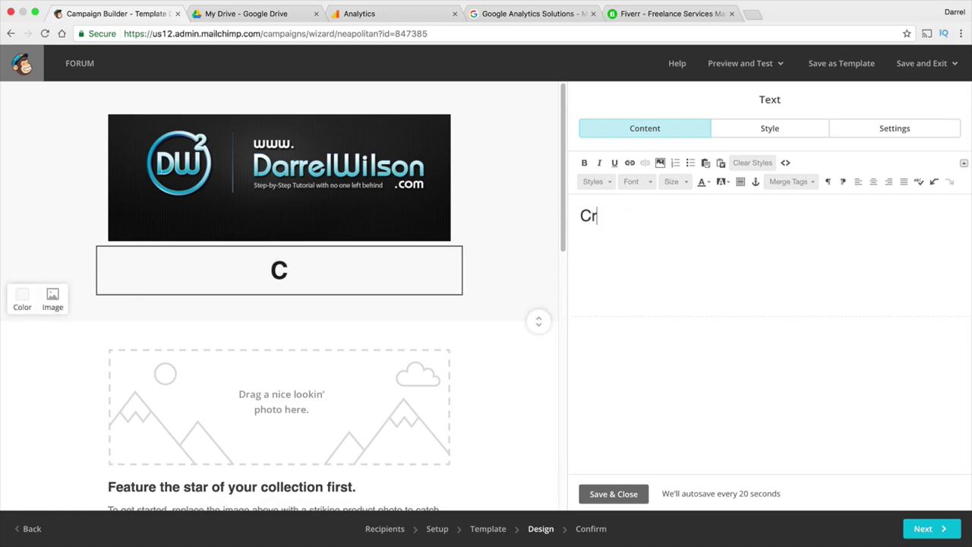
type("eate A Forum From")
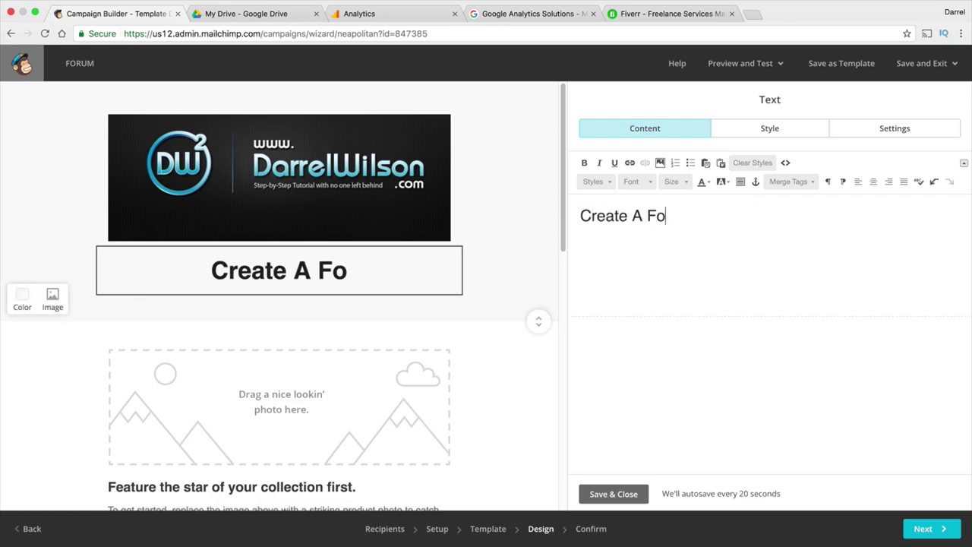
type("ratch! S")
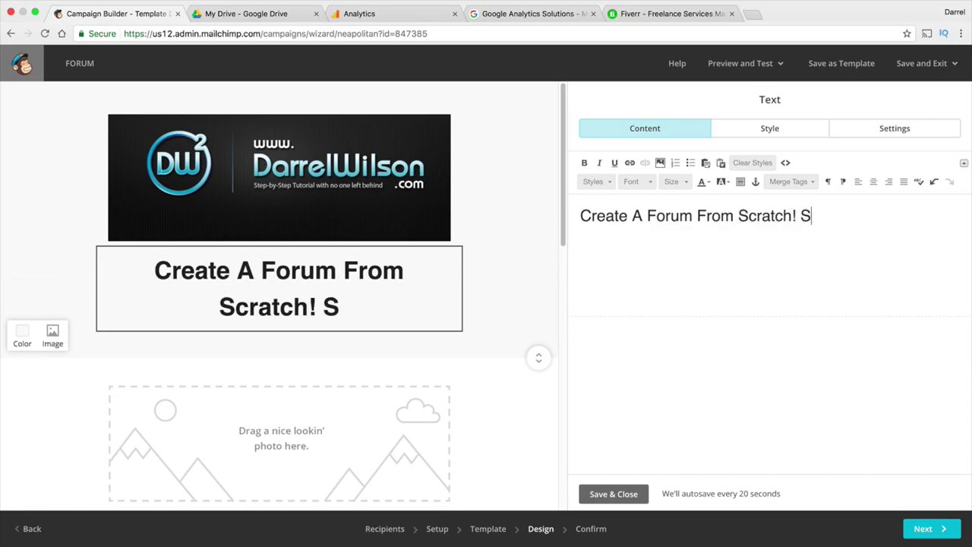
type("tep By Step")
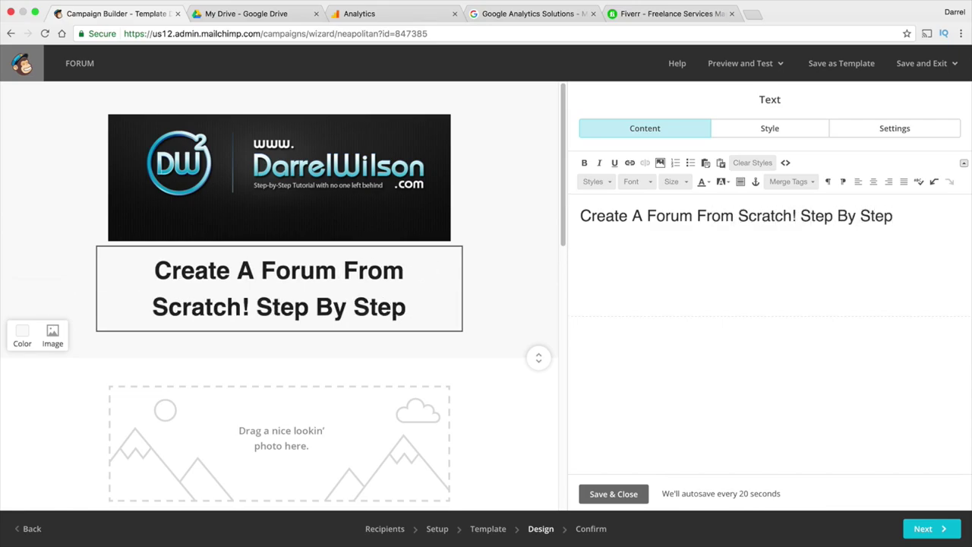
type("!")
- Link the logo image to the YouTube video address
left_click(384, 121)
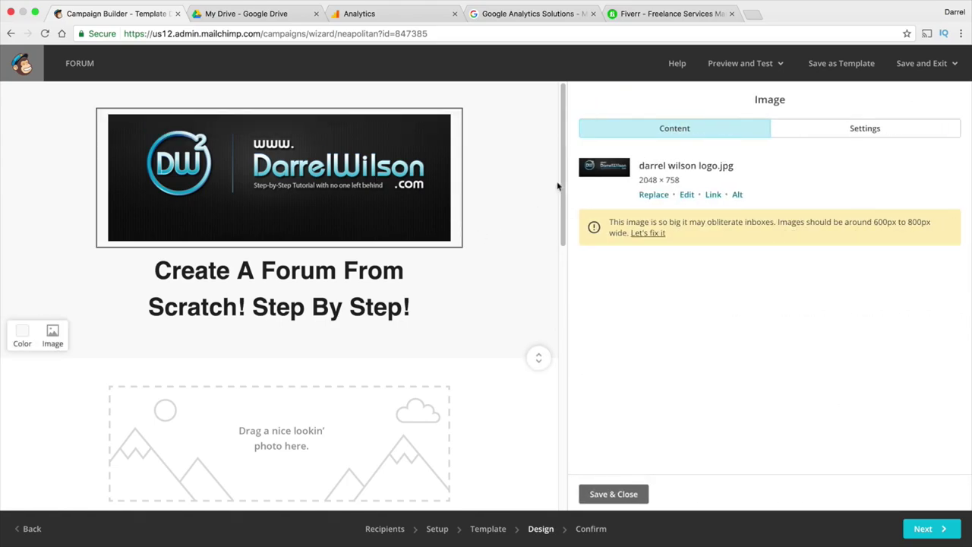
left_click(713, 194)
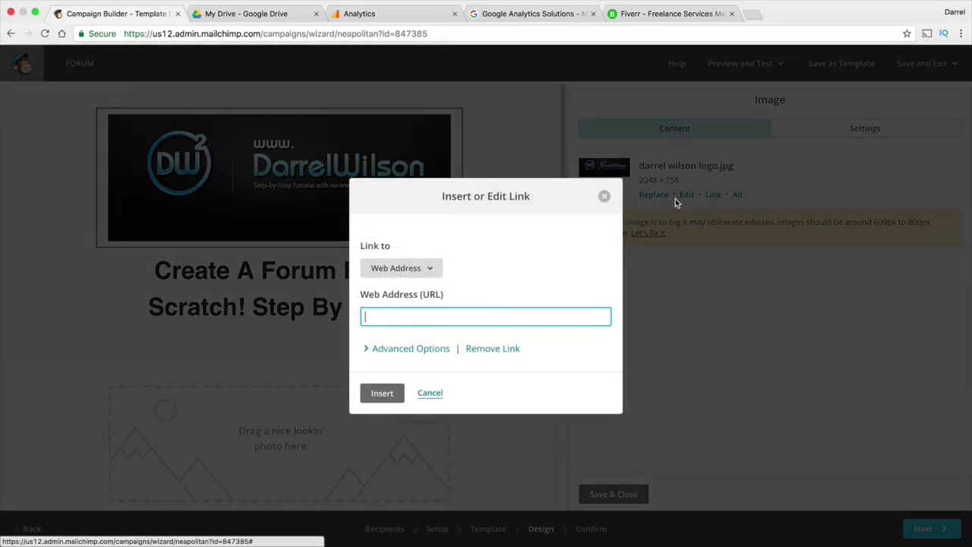
right_click(445, 313)
left_click(459, 371)
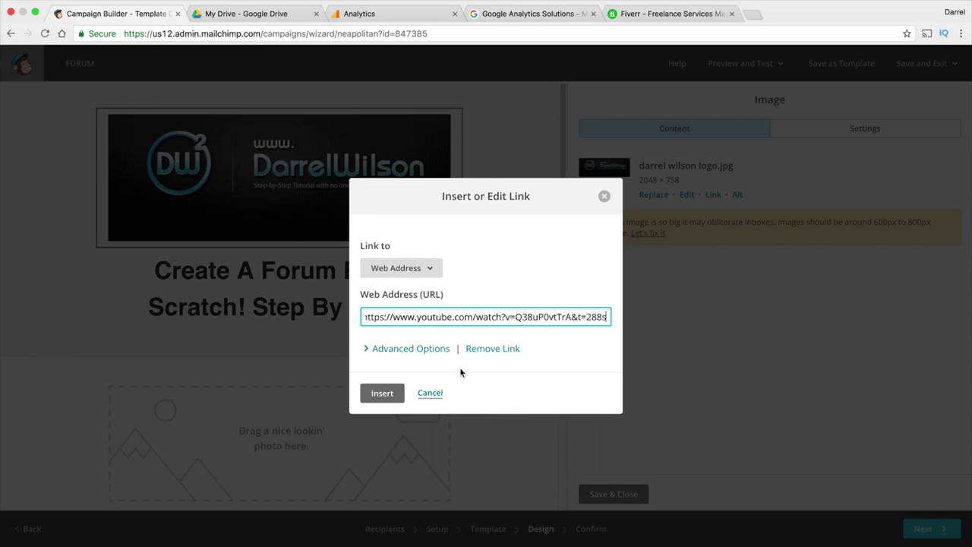
left_click(383, 393)
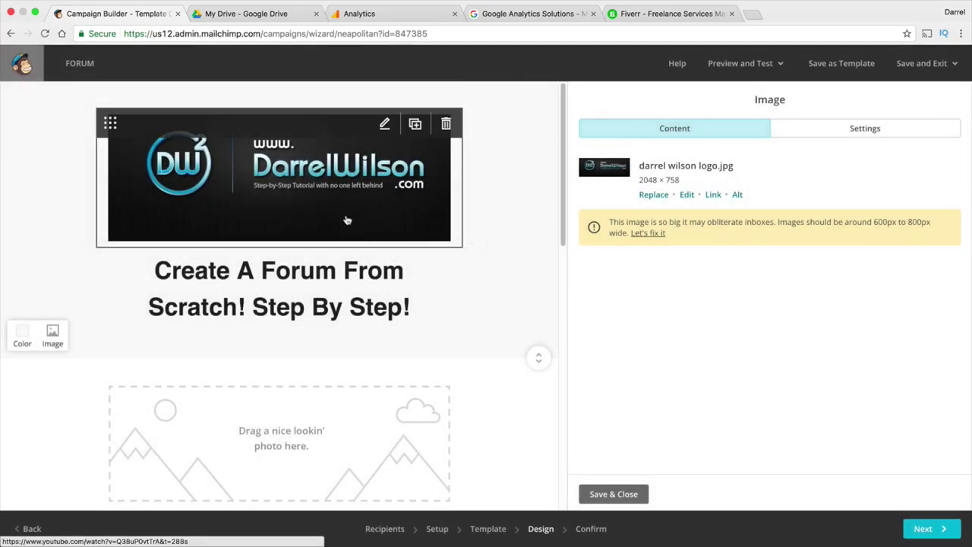
scroll(346, 235, "down", 1)
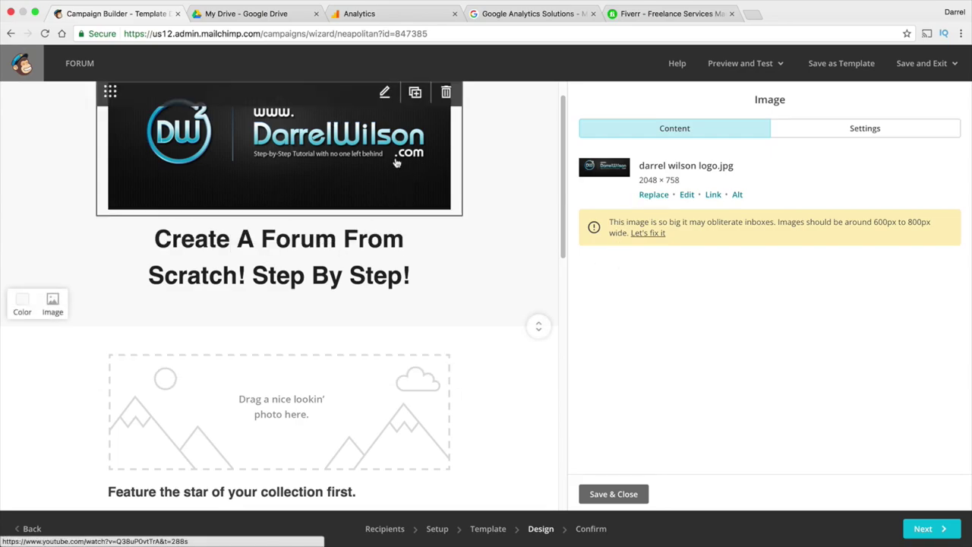
- Replace the product photo with the 1024 × 576 forum tutorial image, then edit the text block below
scroll(402, 264, "down", 2)
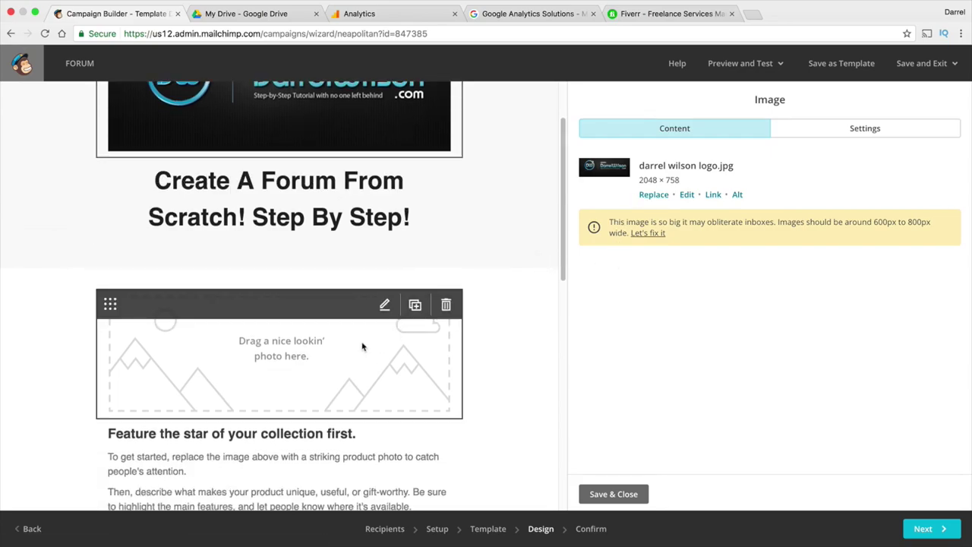
left_click(327, 349)
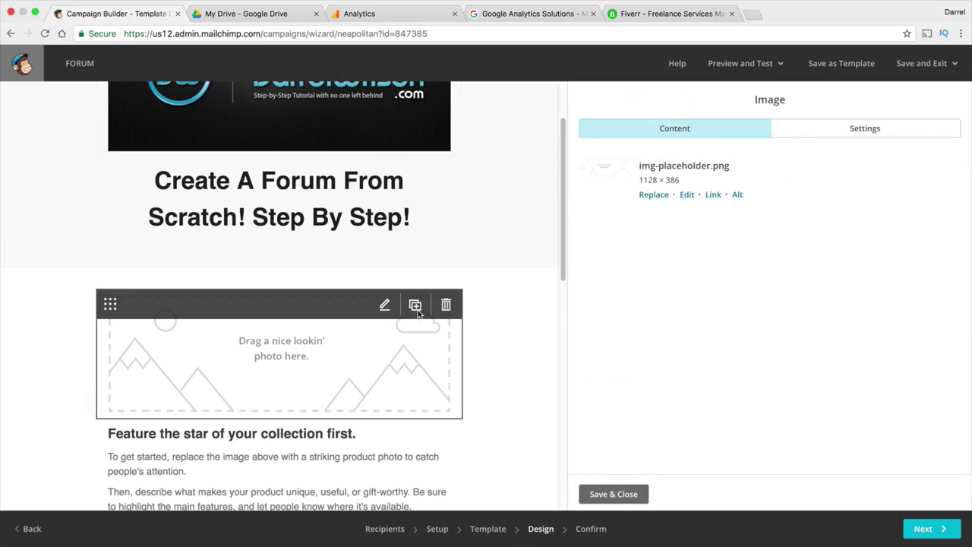
left_click(661, 197)
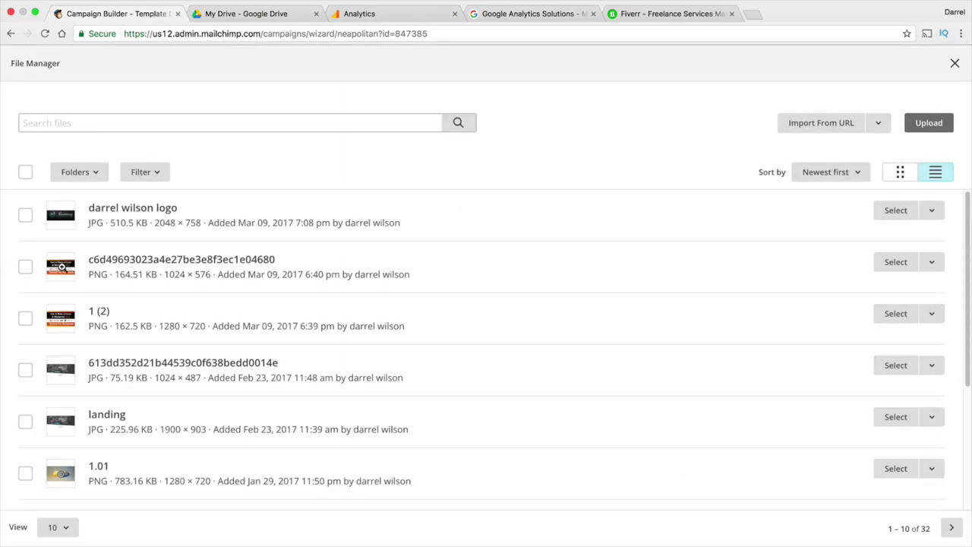
left_click(25, 266)
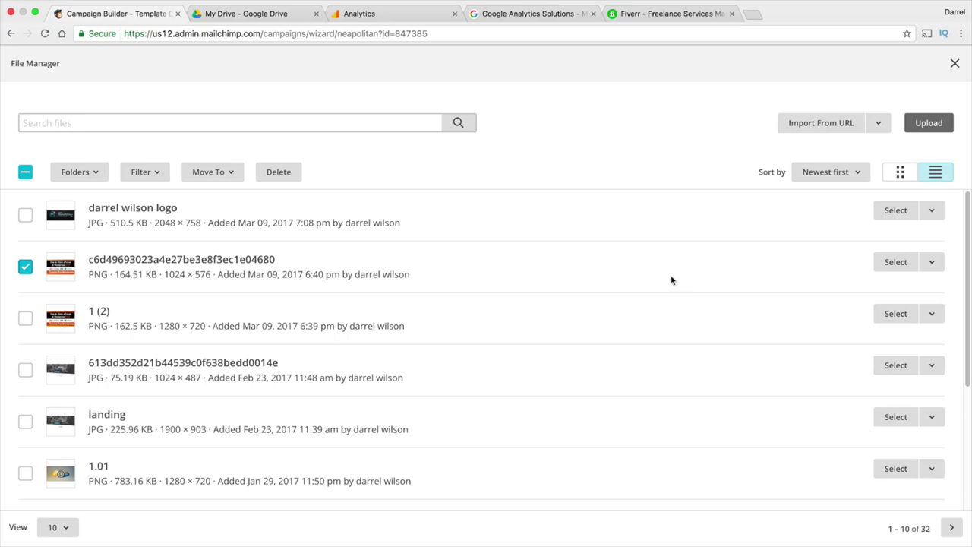
left_click(893, 266)
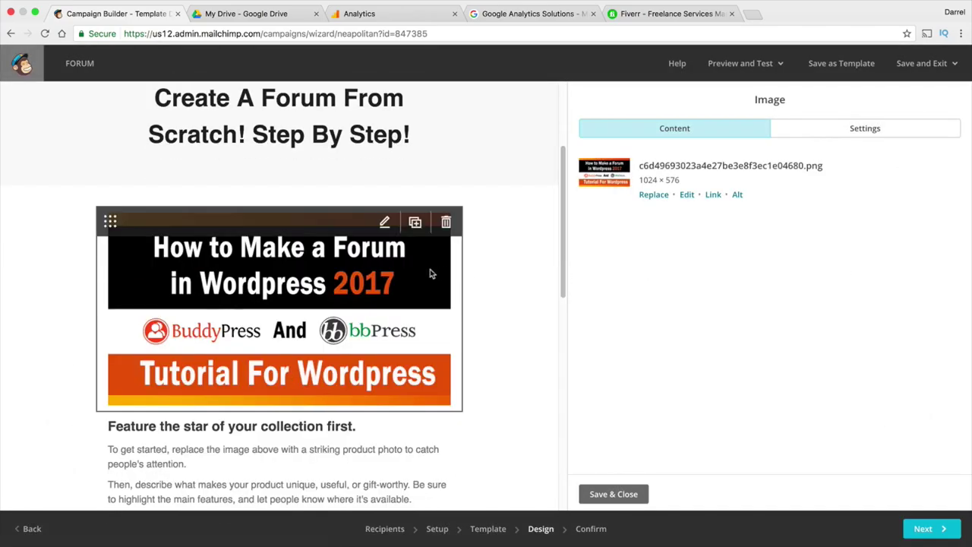
scroll(430, 269, "down", 2)
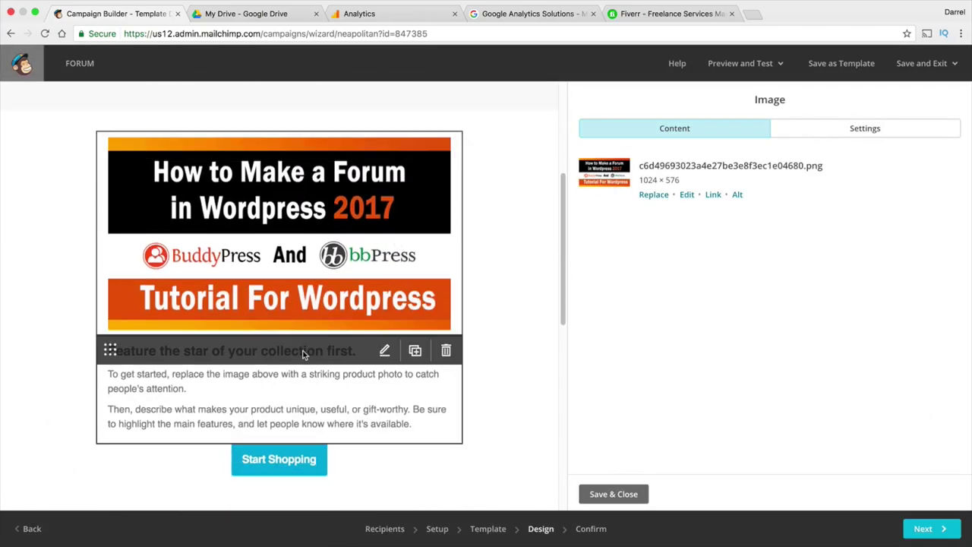
left_click(303, 355)
- Change the heading to 'Learn How To Make A Forum Step By Step With Wordpress! Its Easy!', centred
left_click_drag(753, 213, 537, 211)
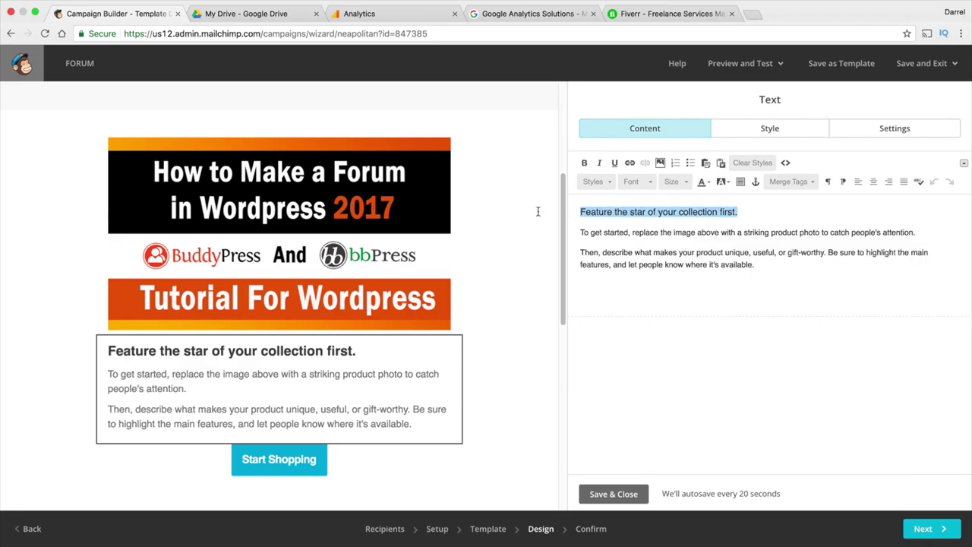
type("Learn How T")
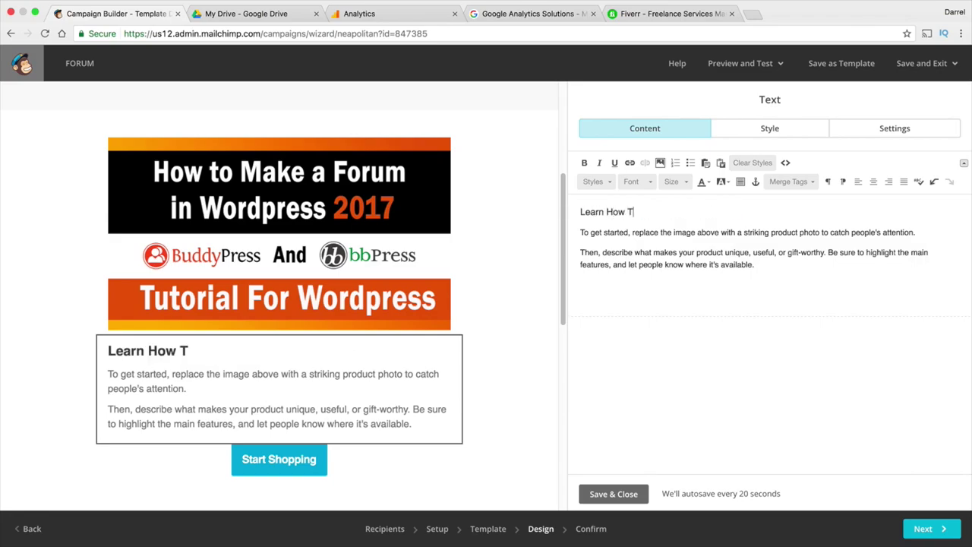
type("O Make A Foru")
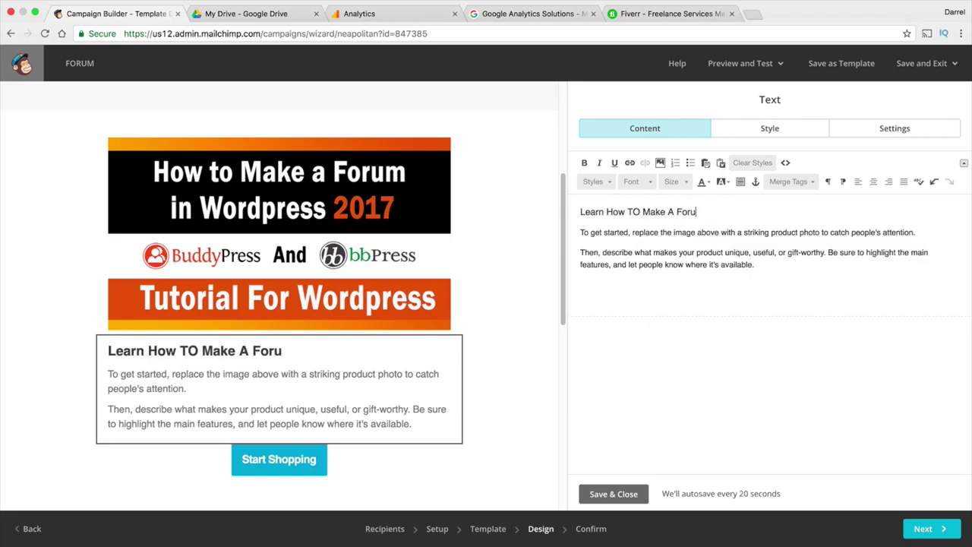
type("m Step B")
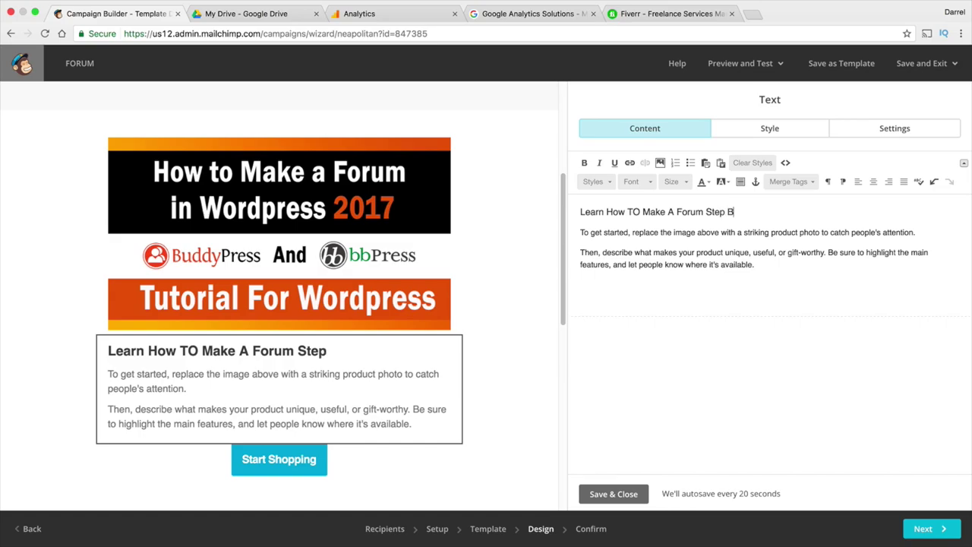
type("y Step With ")
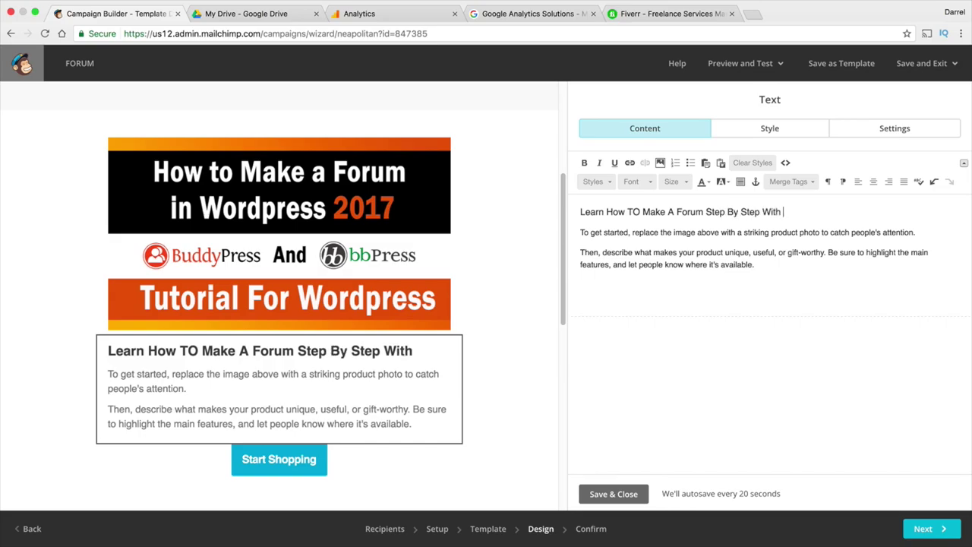
type("Wordpress! It")
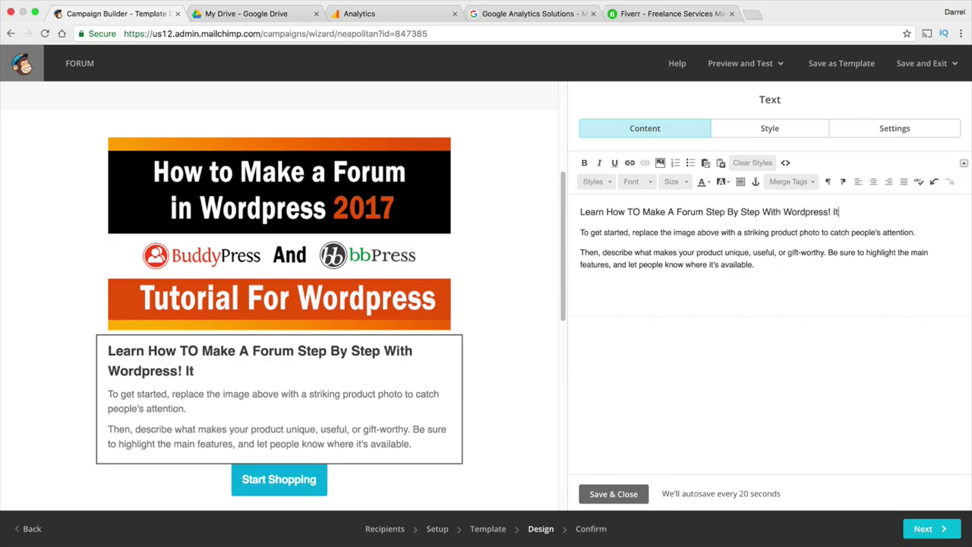
type("s Easy!")
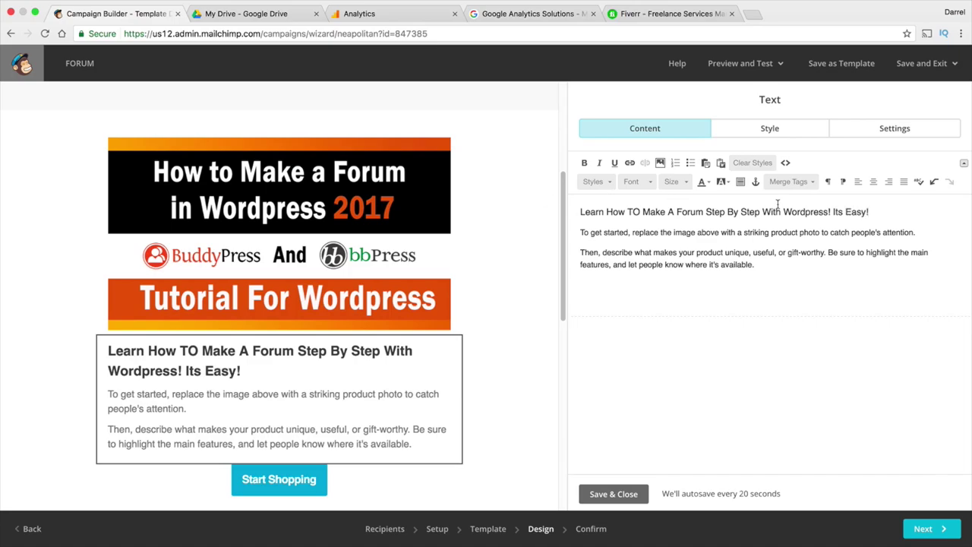
left_click(873, 182)
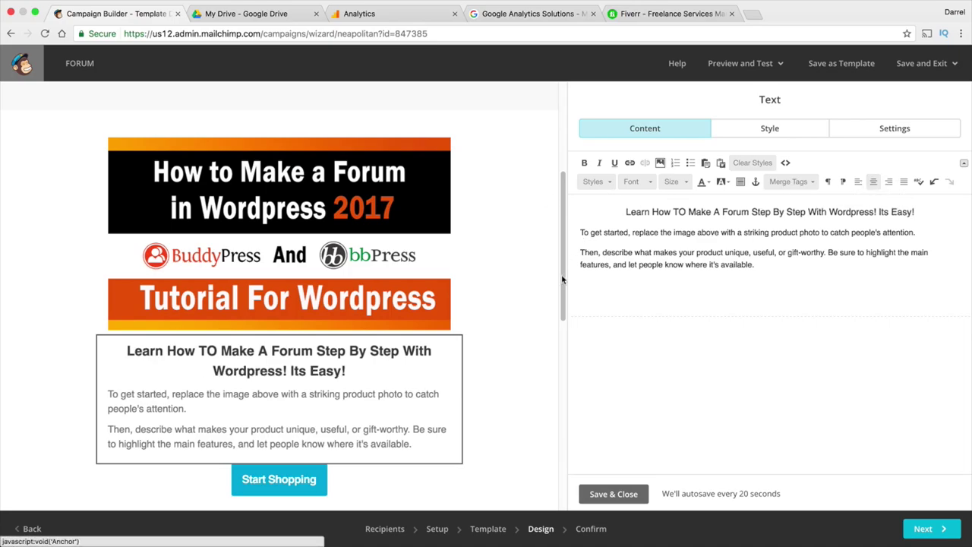
left_click(687, 212)
key("BackSpace")
type("o")
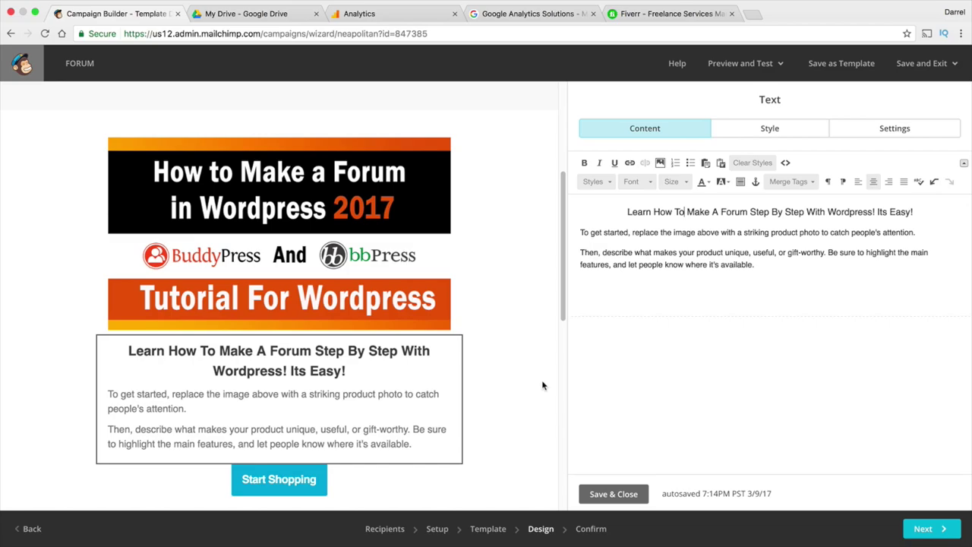
- Replace the body paragraphs with 'Watch my latest video on how to make a forum with wordpress in 15 minutes!'
mouse_move(349, 394)
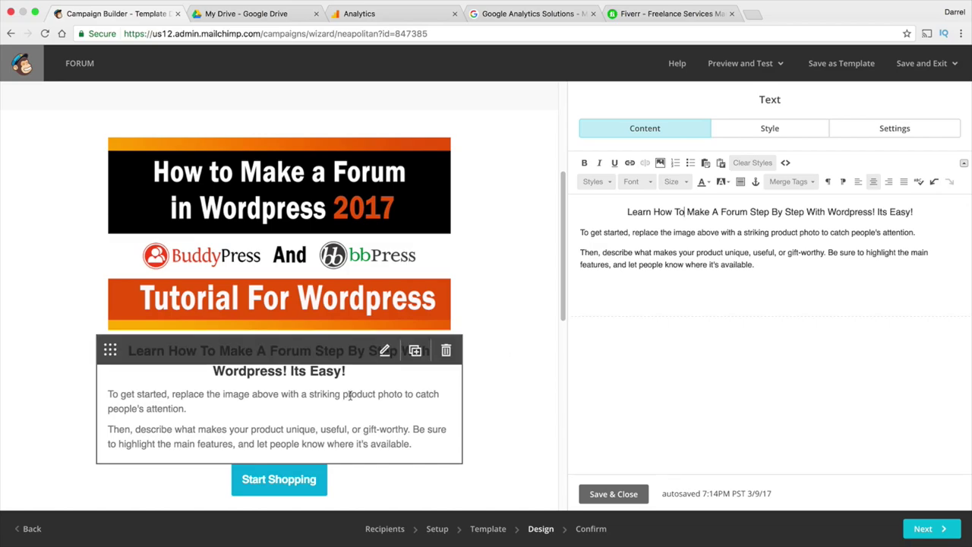
left_click(701, 249)
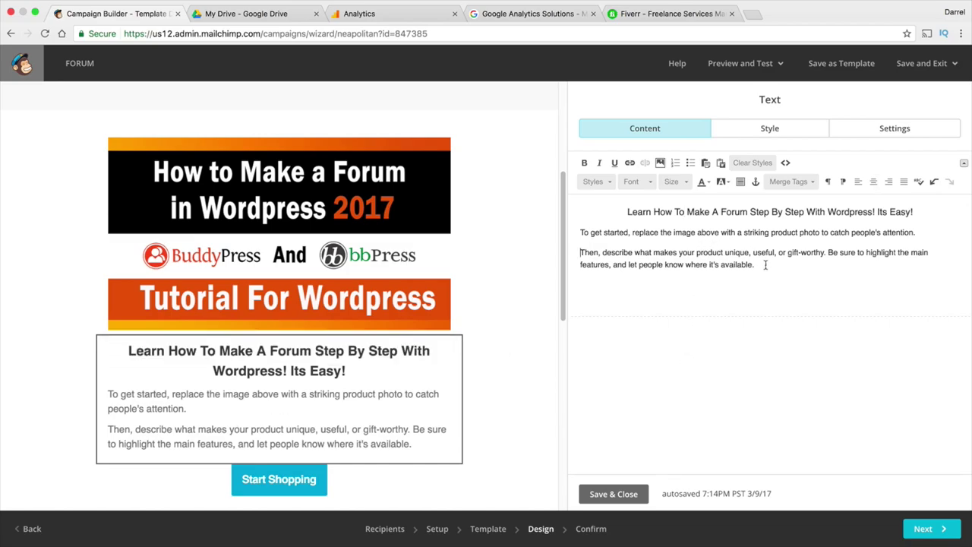
left_click_drag(765, 264, 575, 232)
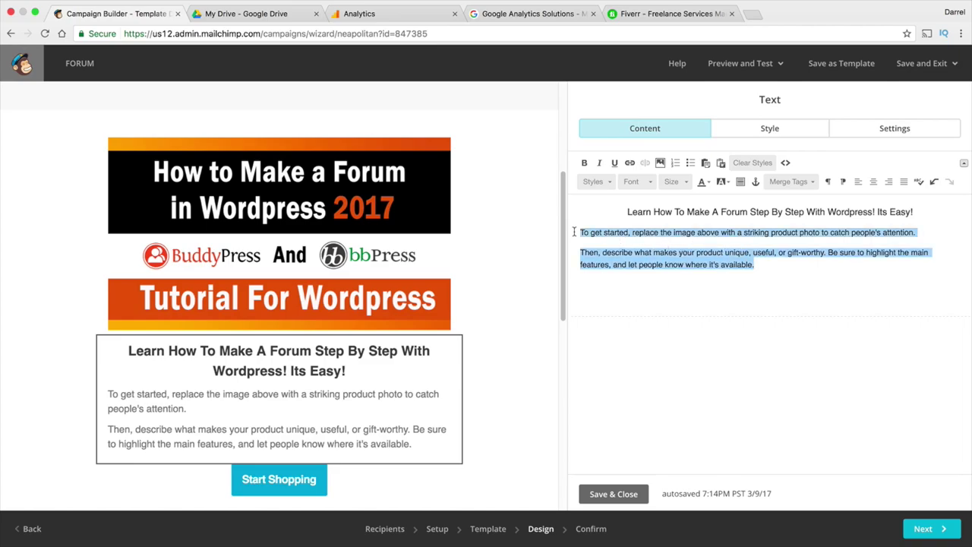
type("Watch my l")
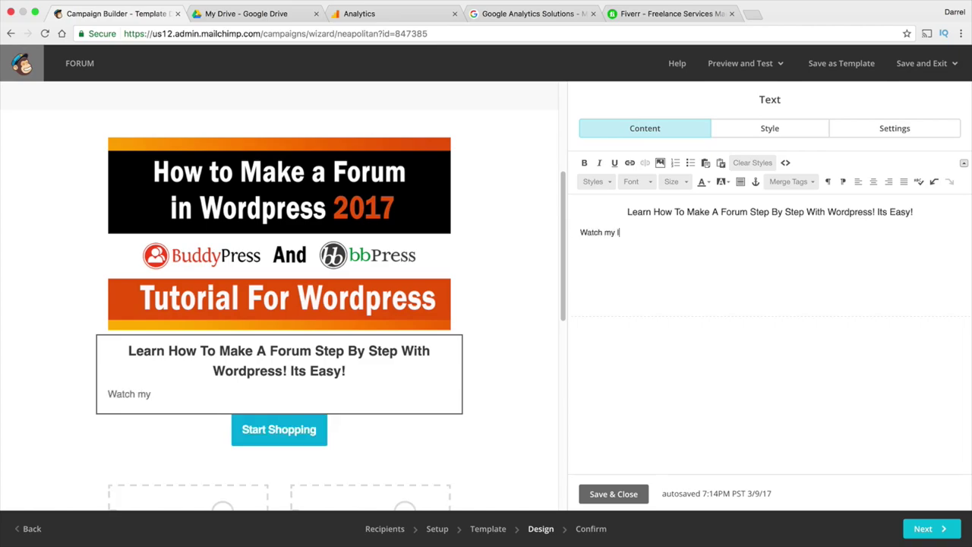
type("atest video on ")
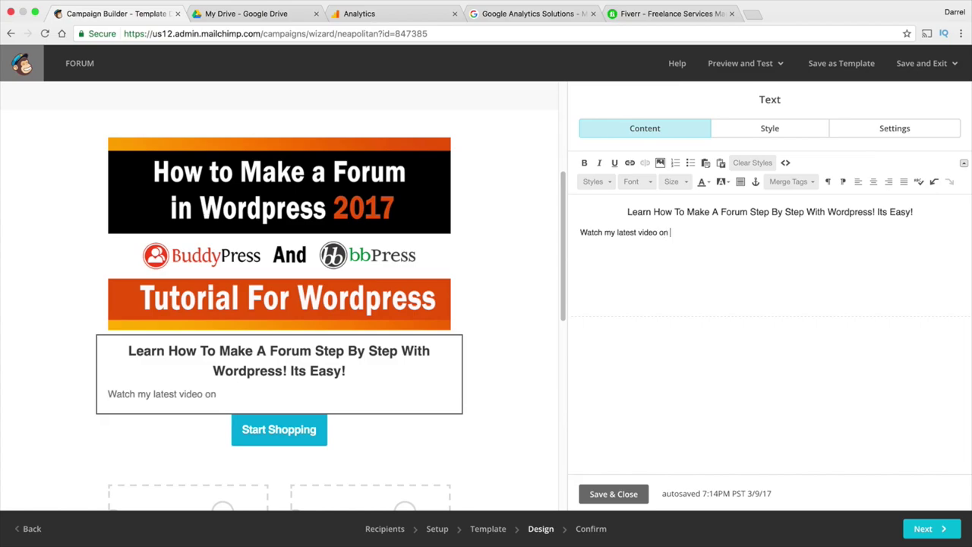
type("how to make a for")
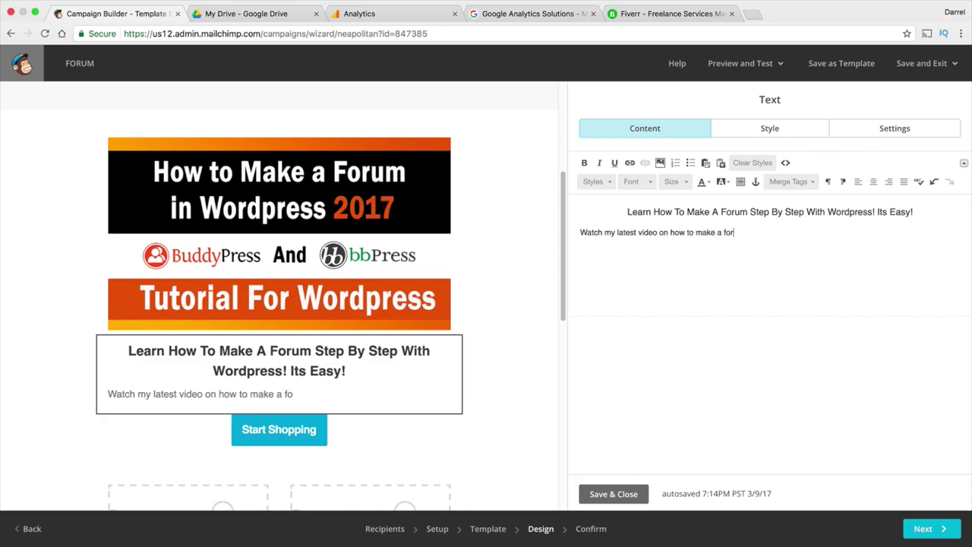
type("um with wortd")
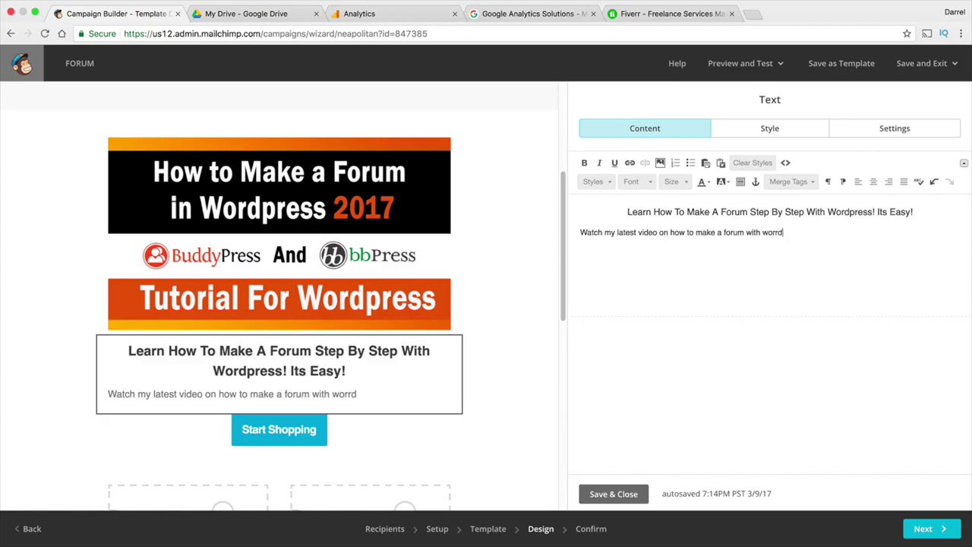
key("BackSpace")
type("press in 15 minutes!")
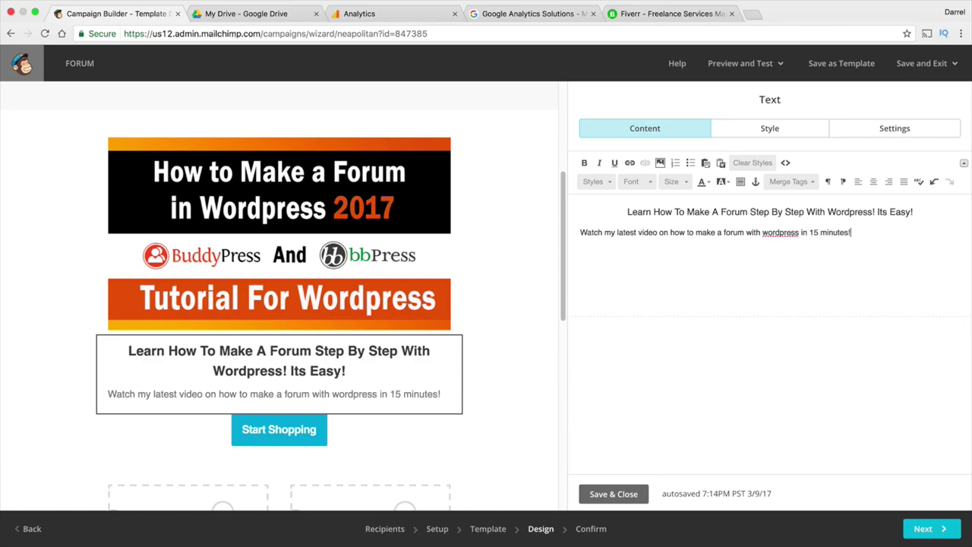
- Relabel the button 'Watch Video Now!' and link it to the YouTube tutorial address
left_click(306, 427)
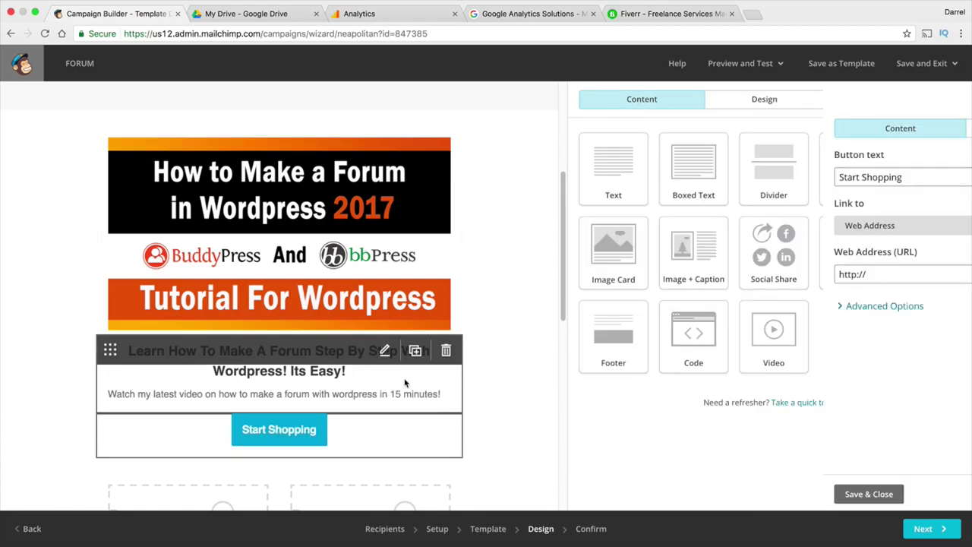
triple_click(672, 178)
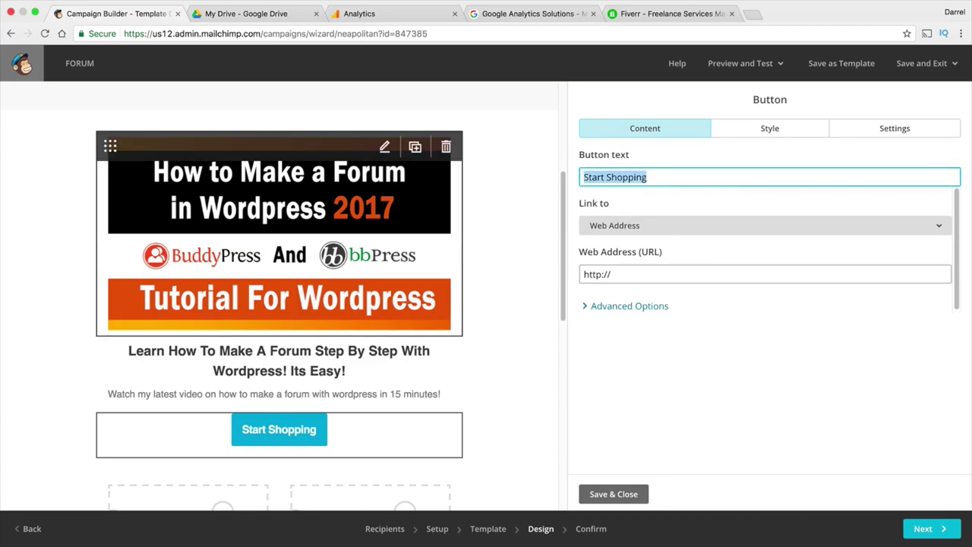
type("Watch Video")
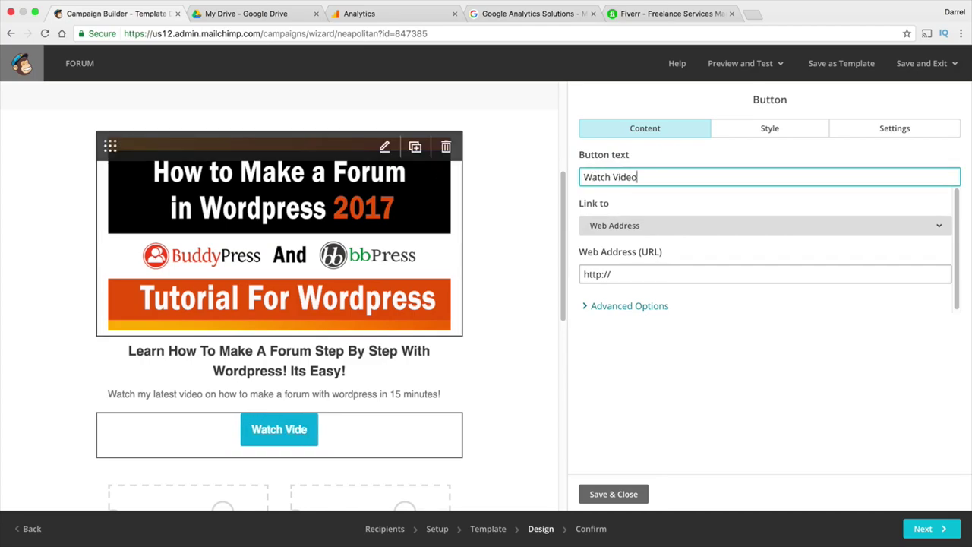
type(" Now!")
key("Tab")
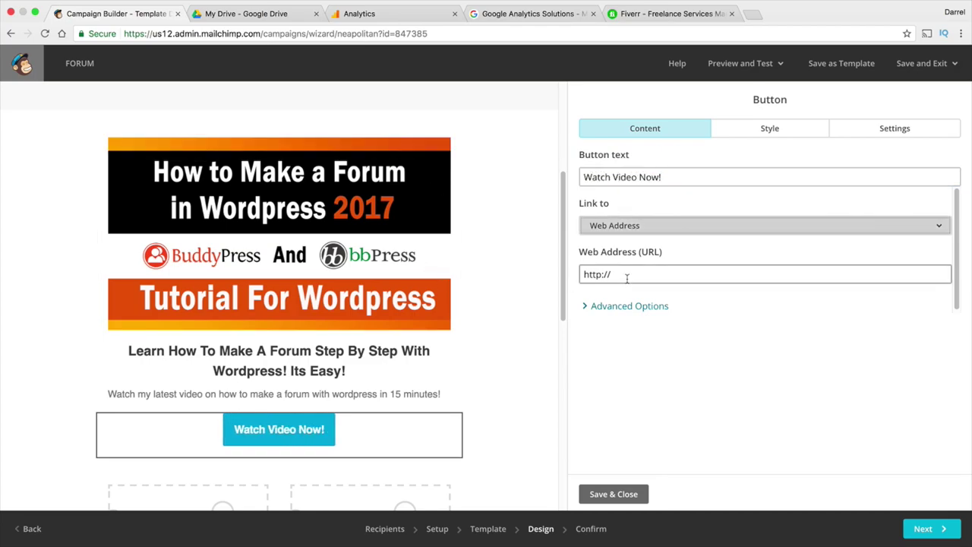
key("Tab")
key("BackSpace")
right_click(627, 280)
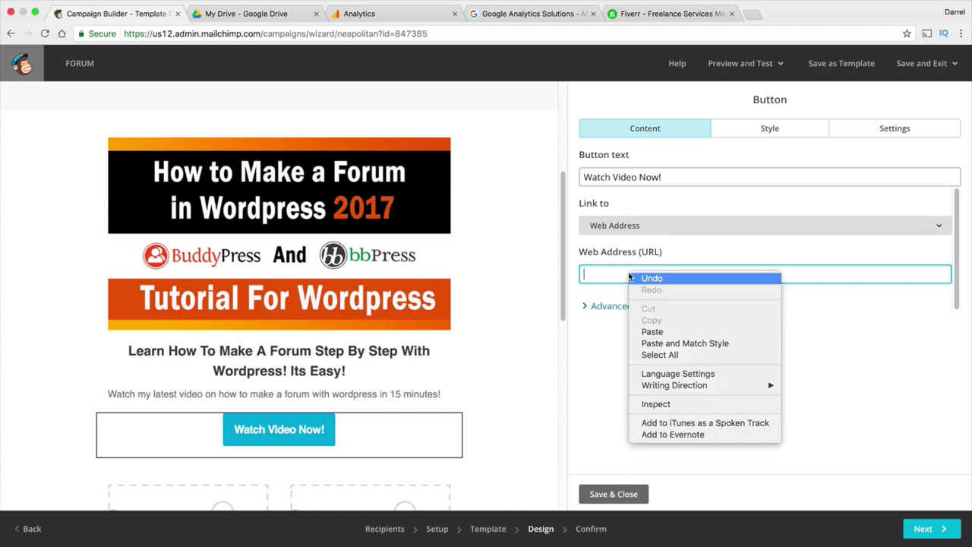
left_click(662, 333)
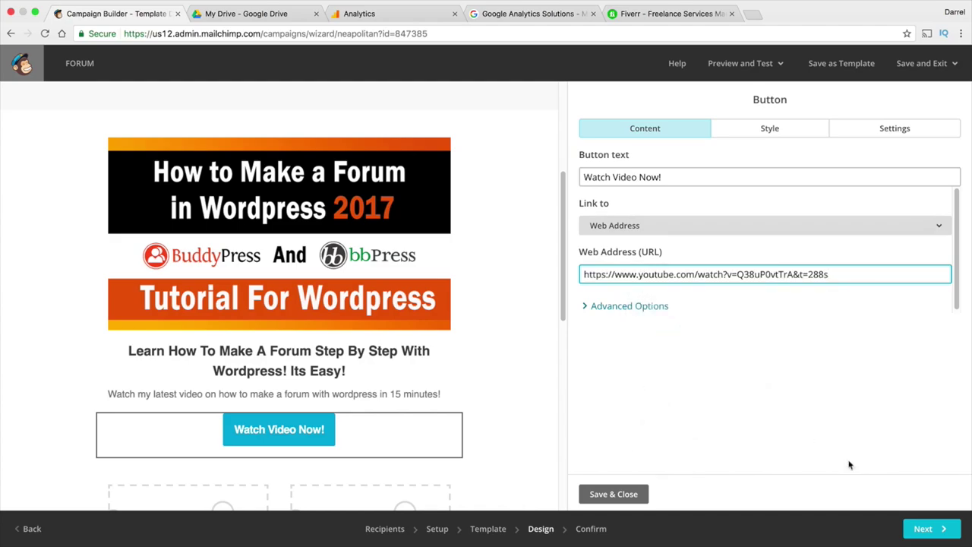
left_click(615, 495)
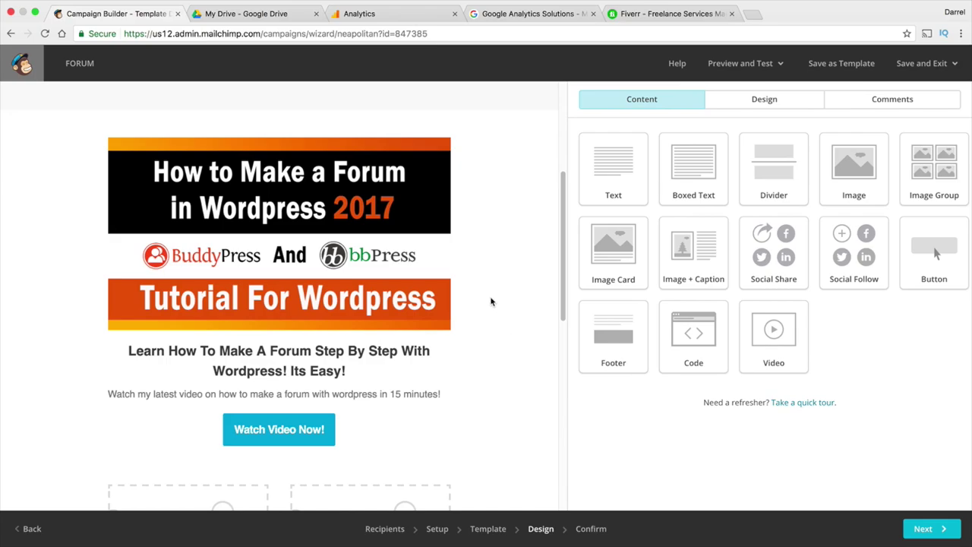
mouse_move(345, 265)
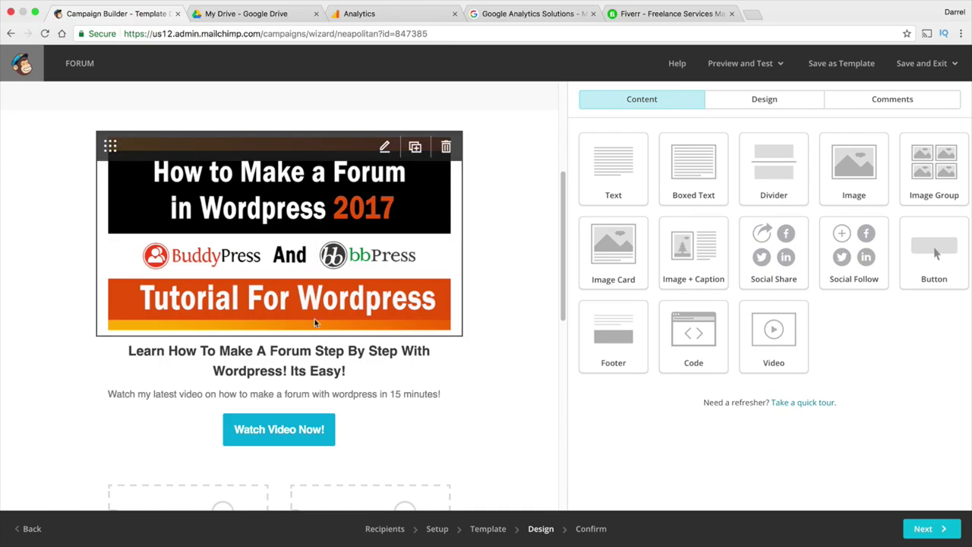
- Swap the right caption column's placeholder picture for the 1.01.png image
scroll(316, 410, "down", 5)
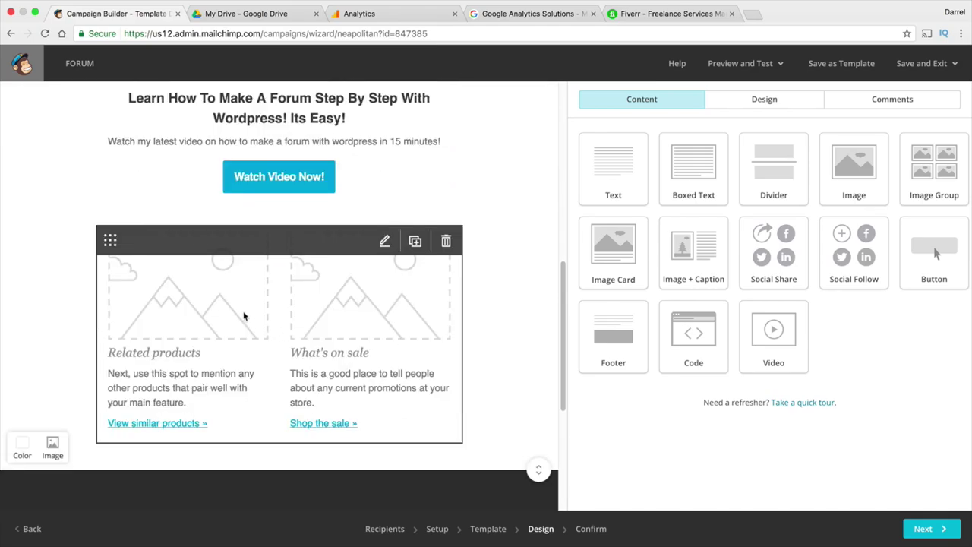
left_click(243, 316)
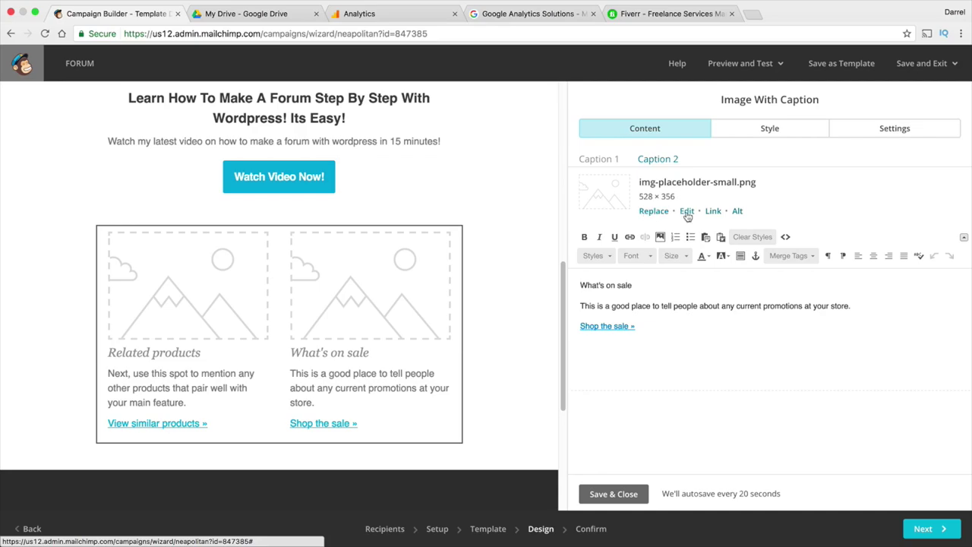
left_click(654, 212)
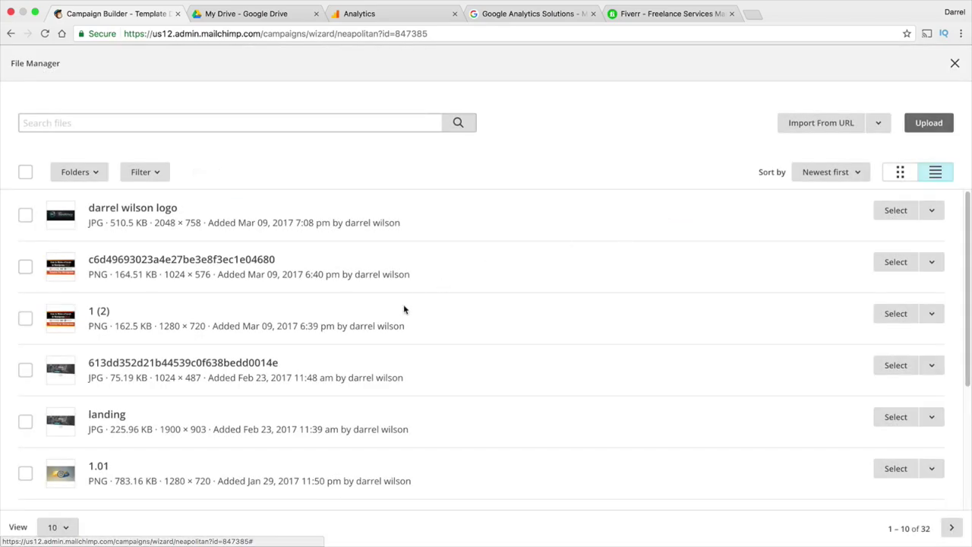
left_click(896, 468)
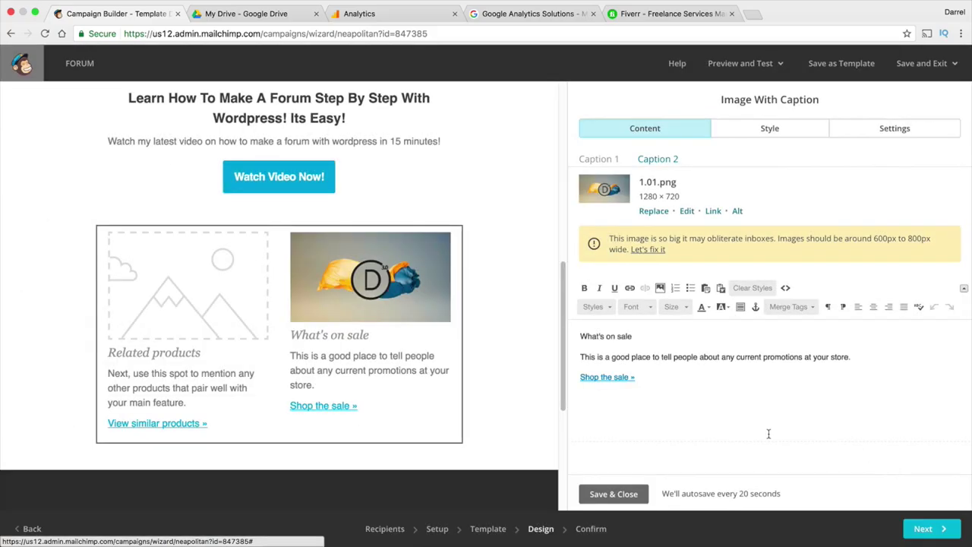
- Change the second caption's heading to 'Check out My Divi Tutorials!' and body to 'Master The Divi Theme'
triple_click(647, 336)
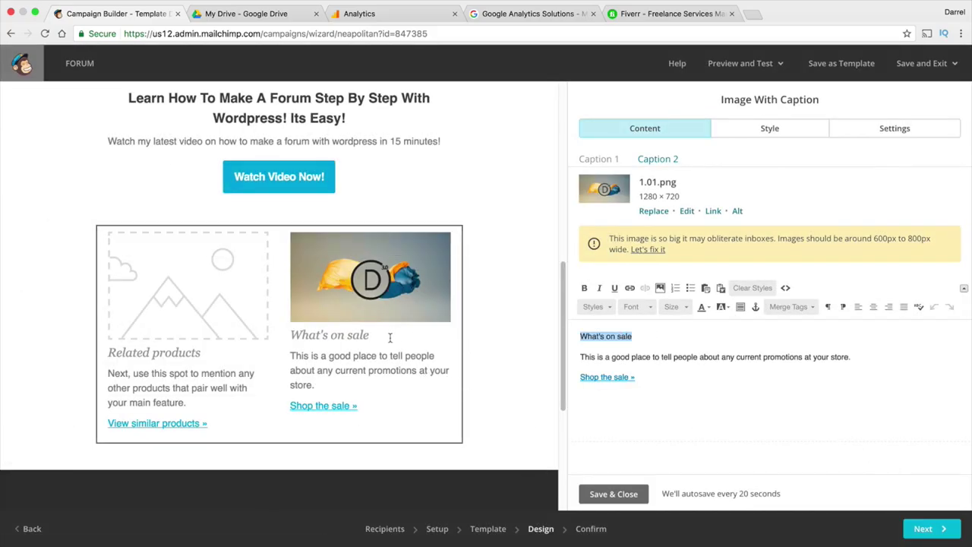
type("Check ouy")
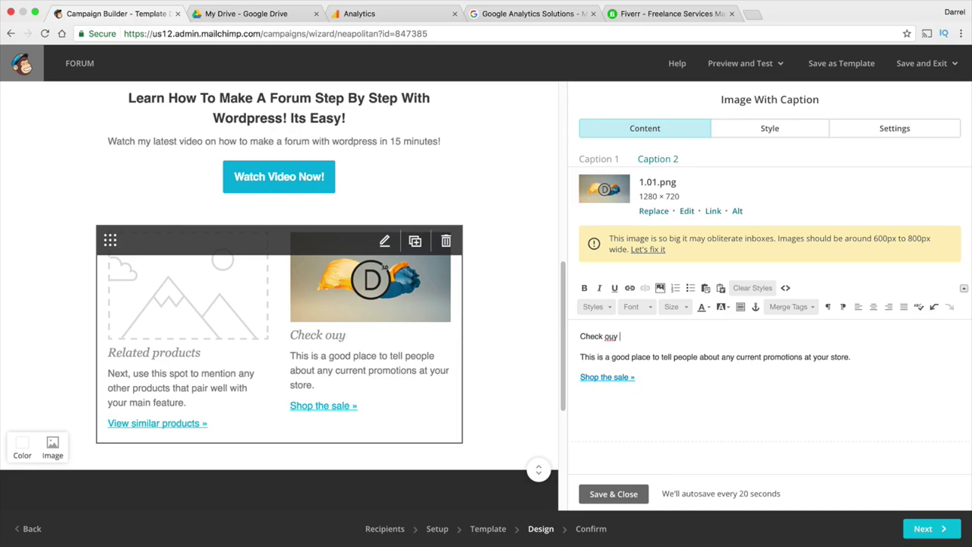
type(" My Divi tutoriua")
key("BackSpace")
key("BackSpace")
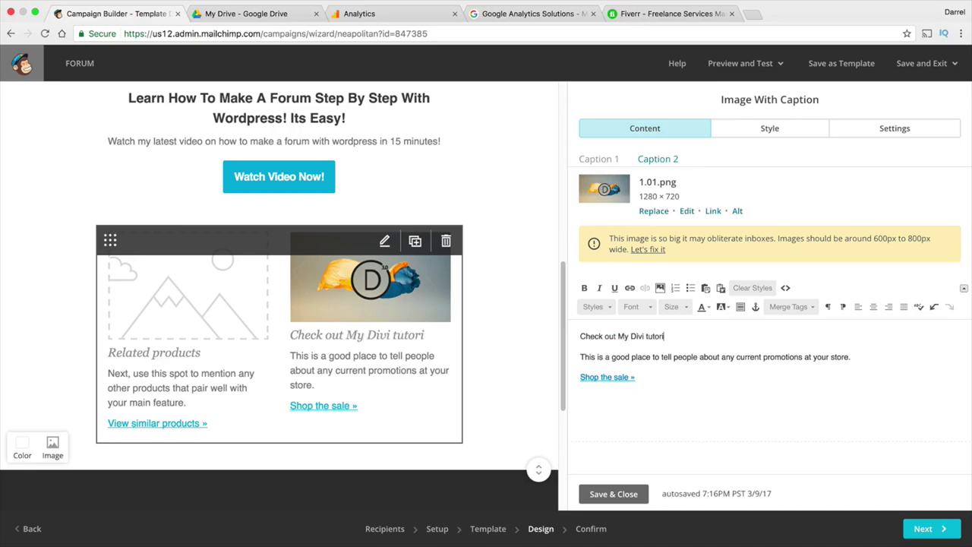
key("BackSpace")
key("BackSpace")
type("Tutorial")
left_click_drag(870, 358, 558, 358)
type("Master The")
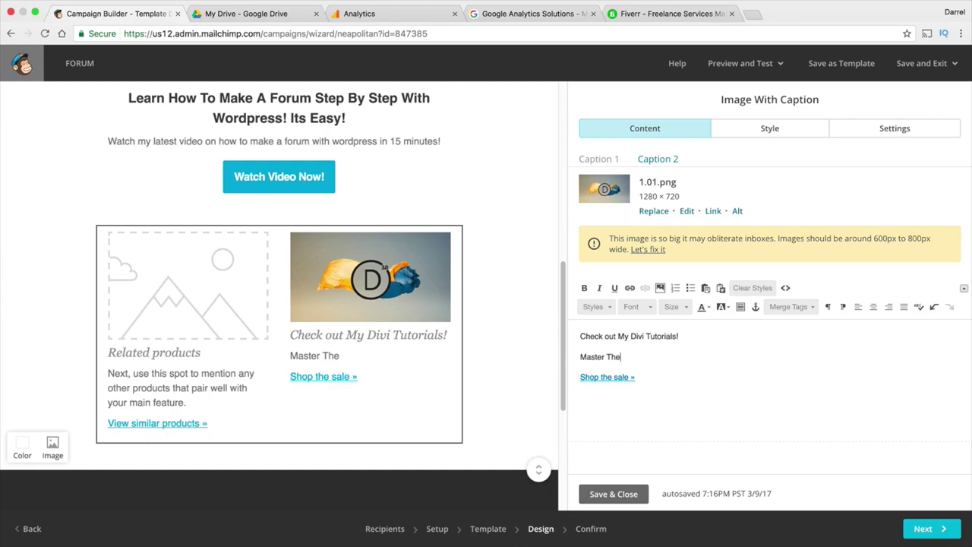
type(" Divi Theme")
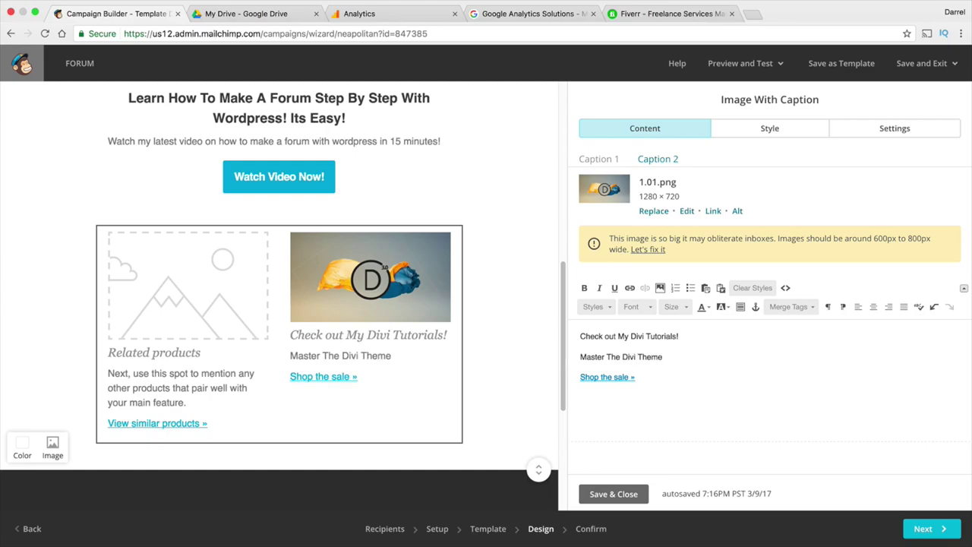
- Replace the 'Shop the sale »' line with 'Watch Now!' and begin linking it in a new tab
left_click_drag(653, 377, 560, 380)
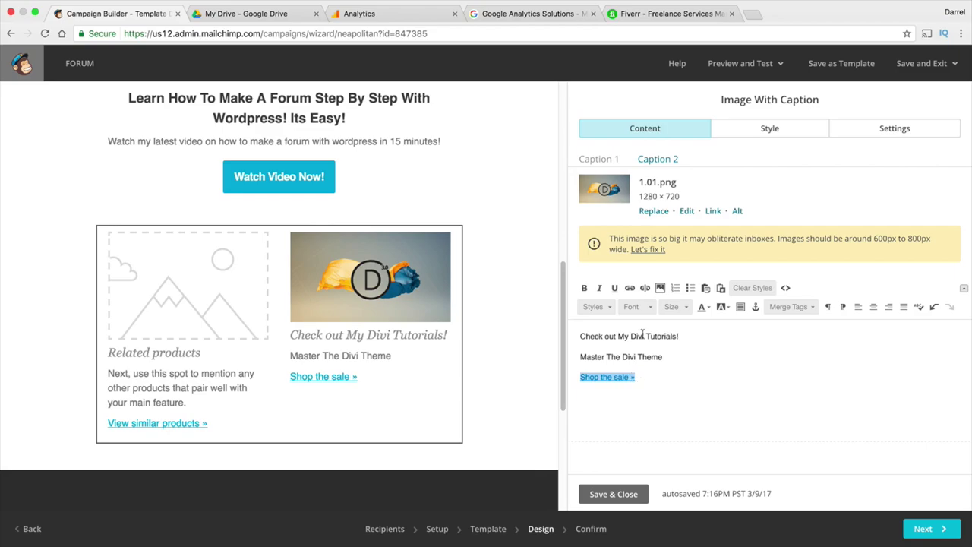
left_click(643, 377)
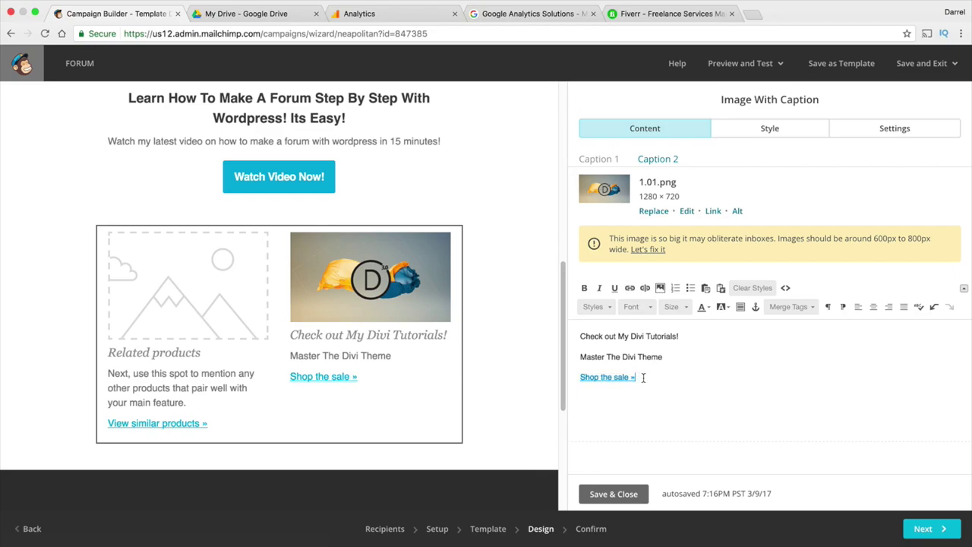
key("BackSpace")
key("BackSpace")
key("BackSpace")
key("BackSpace")
key("BackSpace")
key("BackSpace")
key("BackSpace")
key("BackSpace")
key("BackSpace")
key("BackSpace")
key("BackSpace")
key("BackSpace")
key("BackSpace")
key("BackSpace")
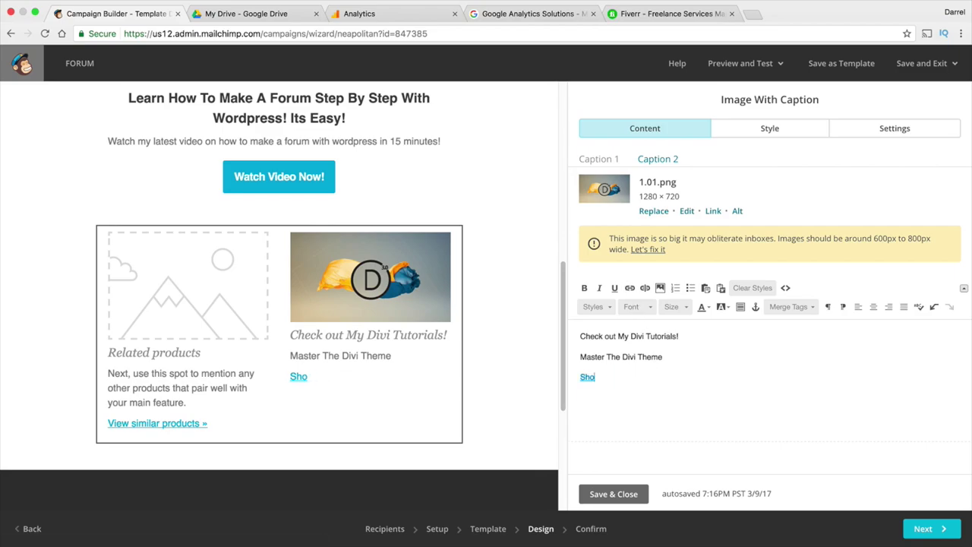
type("Watch Now!")
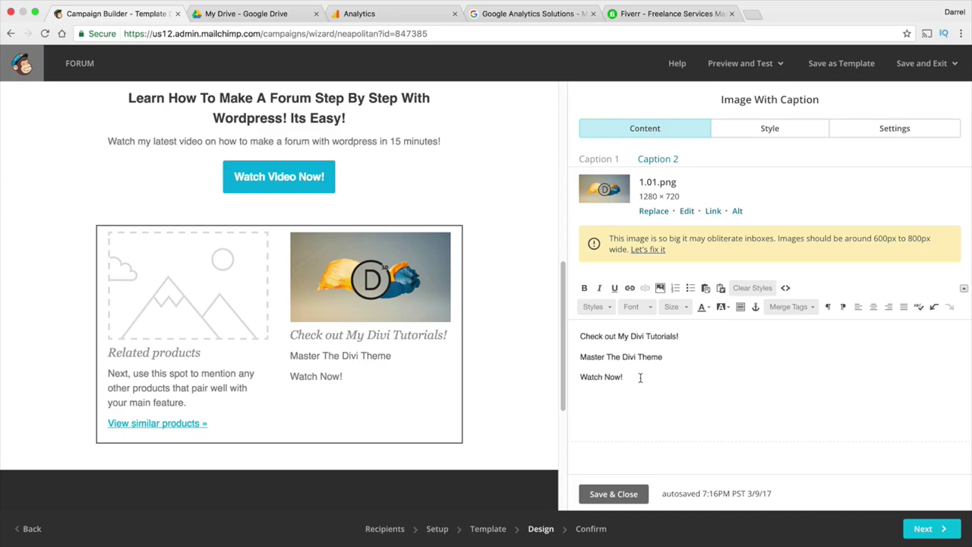
left_click_drag(640, 378, 570, 377)
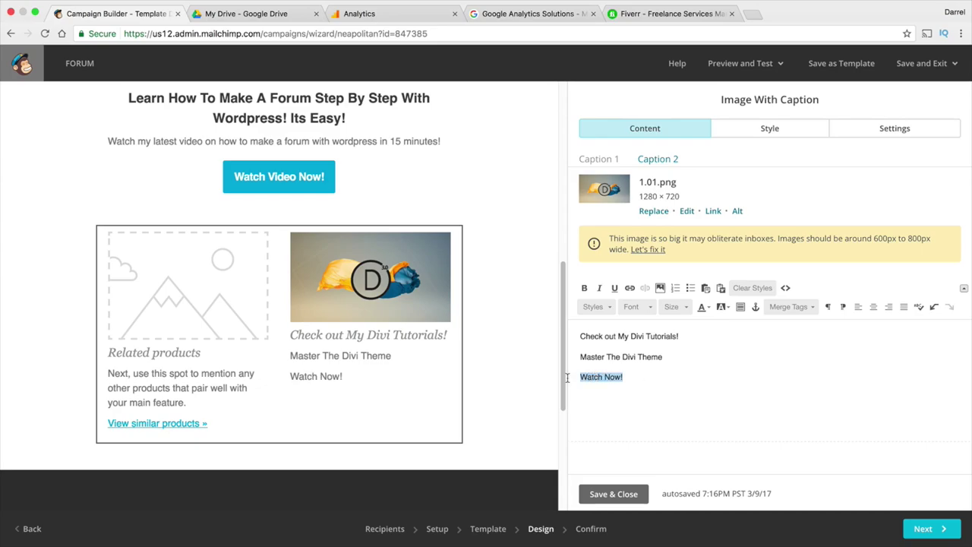
left_click(630, 288)
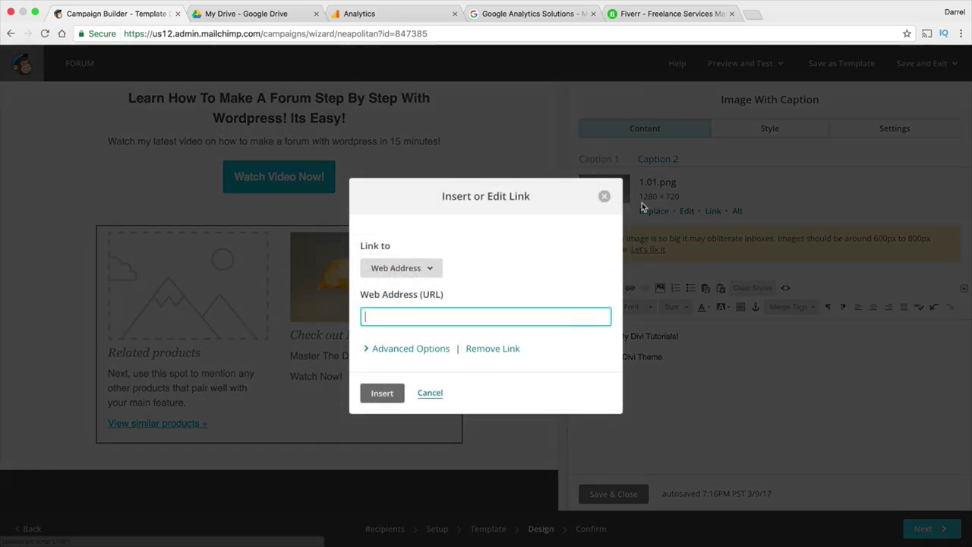
left_click(752, 15)
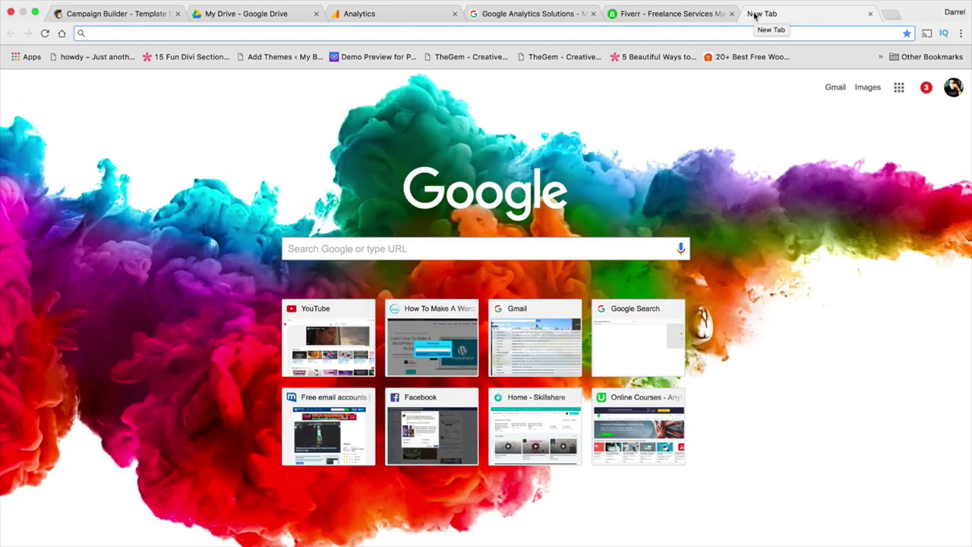
- Search 'divi theme youtube' and open the How To Make A Wordpress Website 2017 video
type("w")
key("BackSpace")
key("BackSpace")
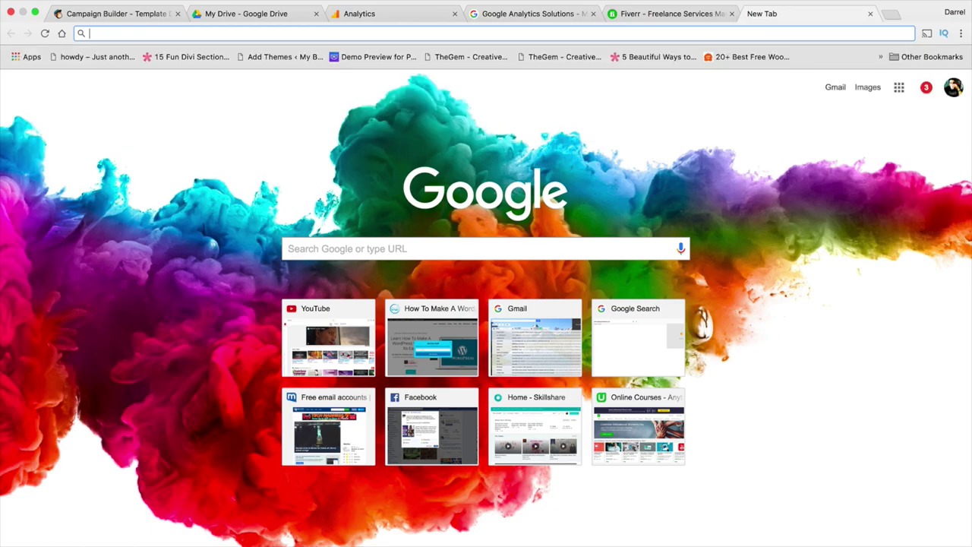
type("divi theme youtube")
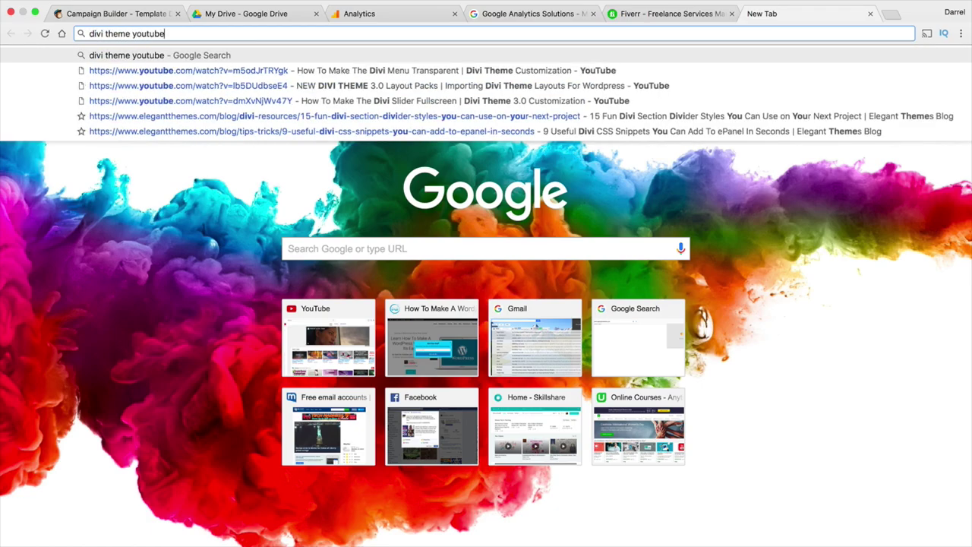
key("Return")
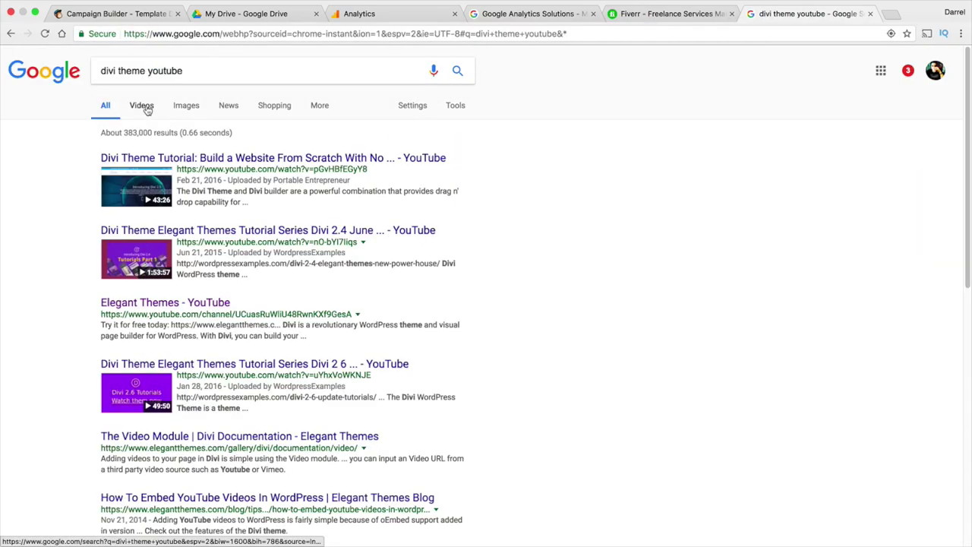
left_click(140, 106)
scroll(220, 182, "down", 10)
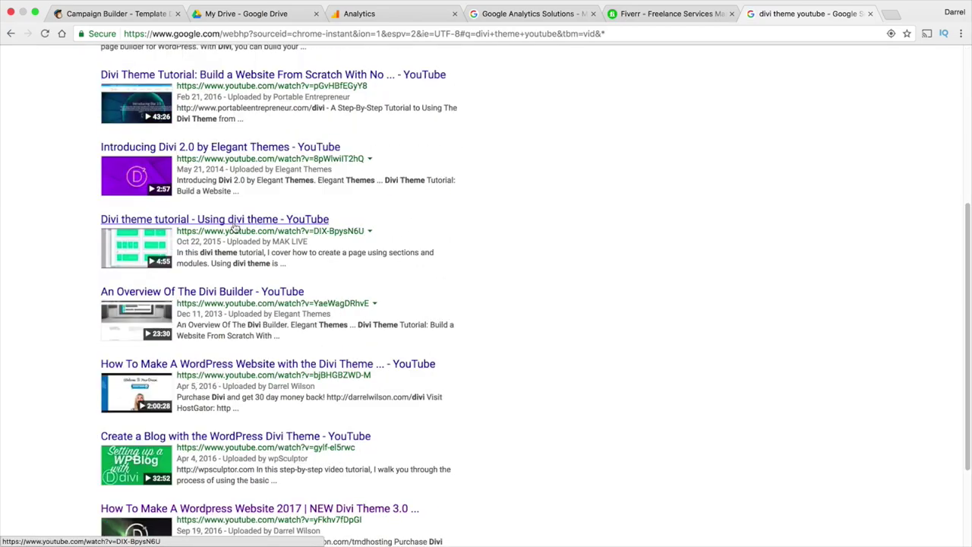
left_click(240, 403)
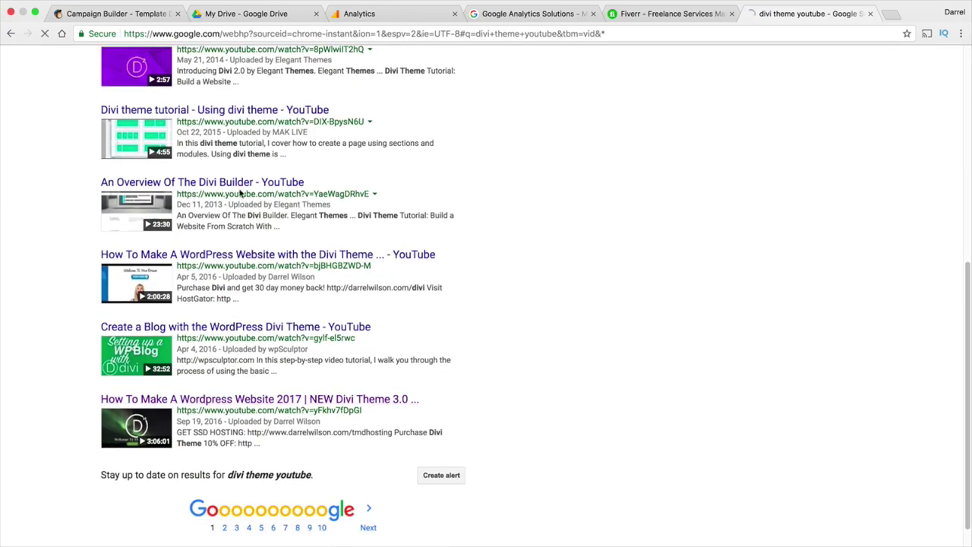
- Copy the YouTube video's URL and return to the Campaign Builder tab
left_click(173, 34)
right_click(172, 32)
left_click(201, 50)
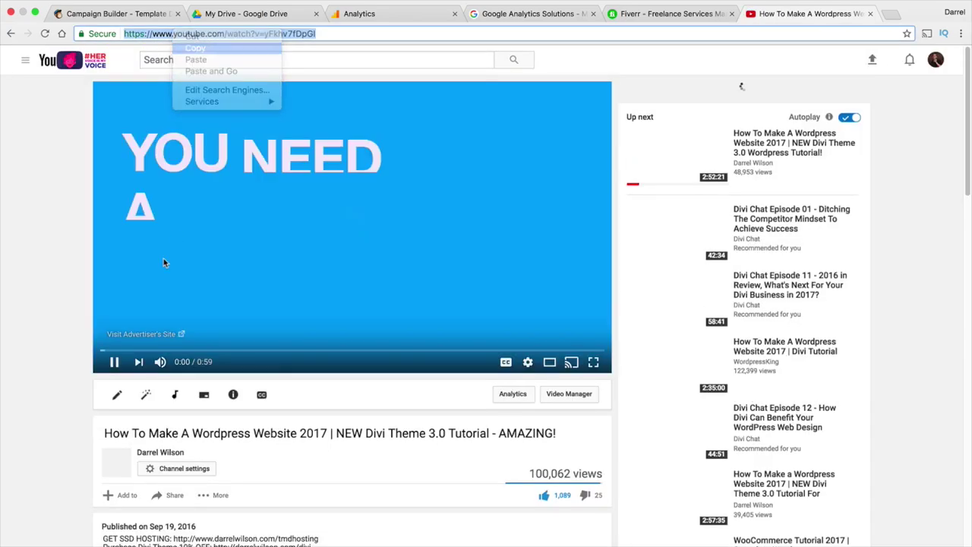
left_click(114, 13)
- Paste the YouTube video URL as the link for Watch Now! and insert it
right_click(413, 321)
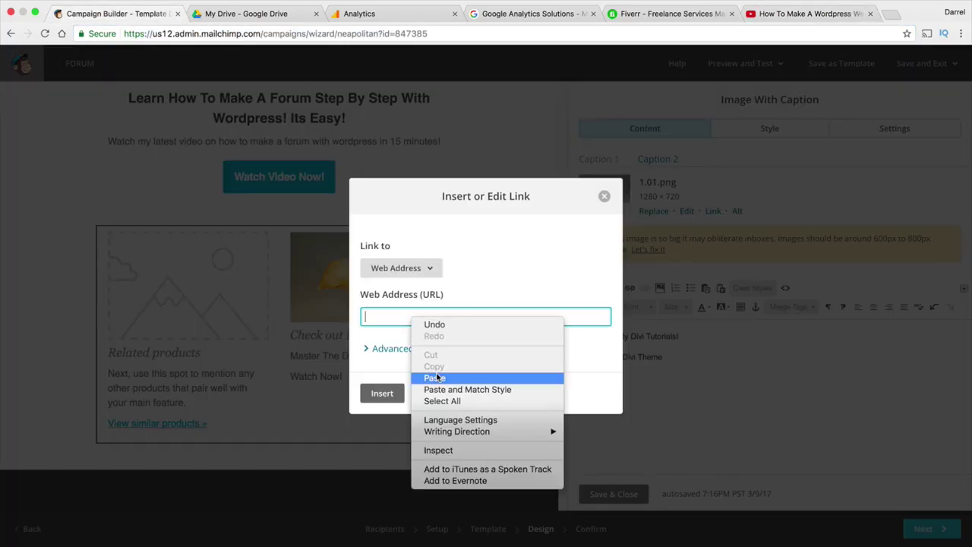
left_click(435, 373)
left_click(383, 393)
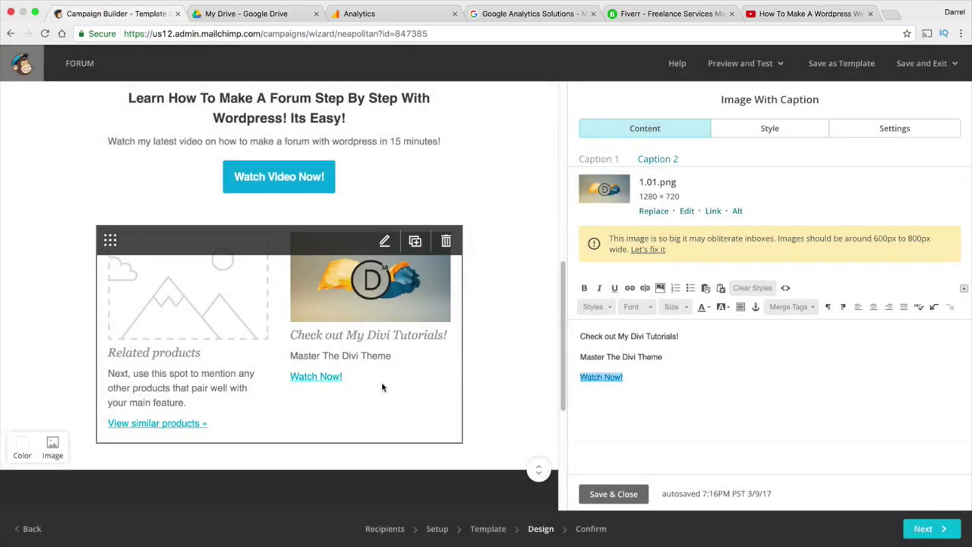
- Save and close the caption block, then reopen it for editing
left_click(613, 493)
left_click(246, 307)
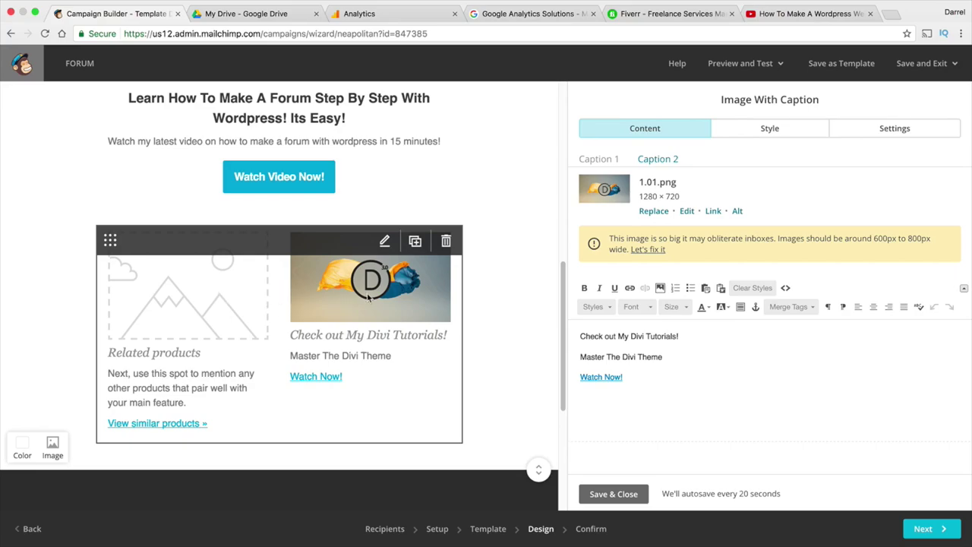
left_click(642, 497)
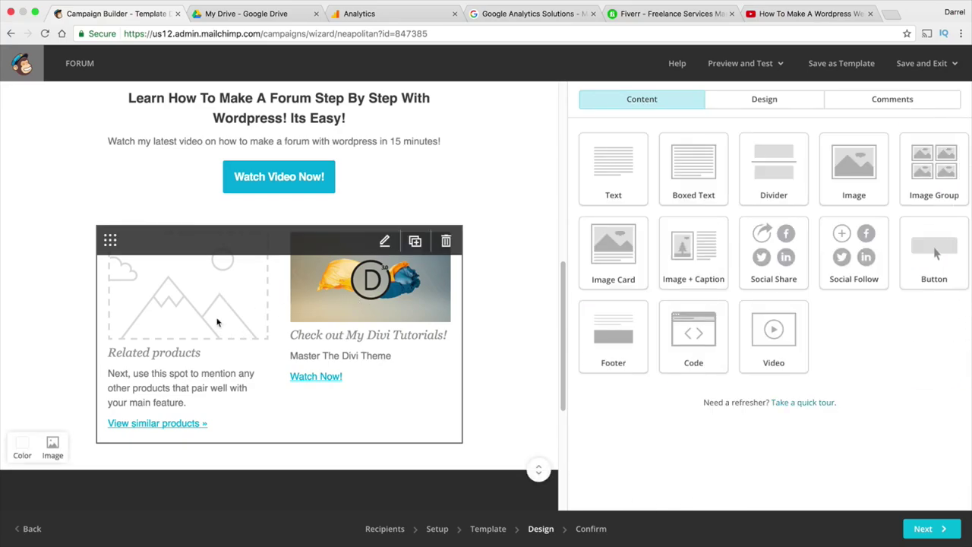
left_click(384, 241)
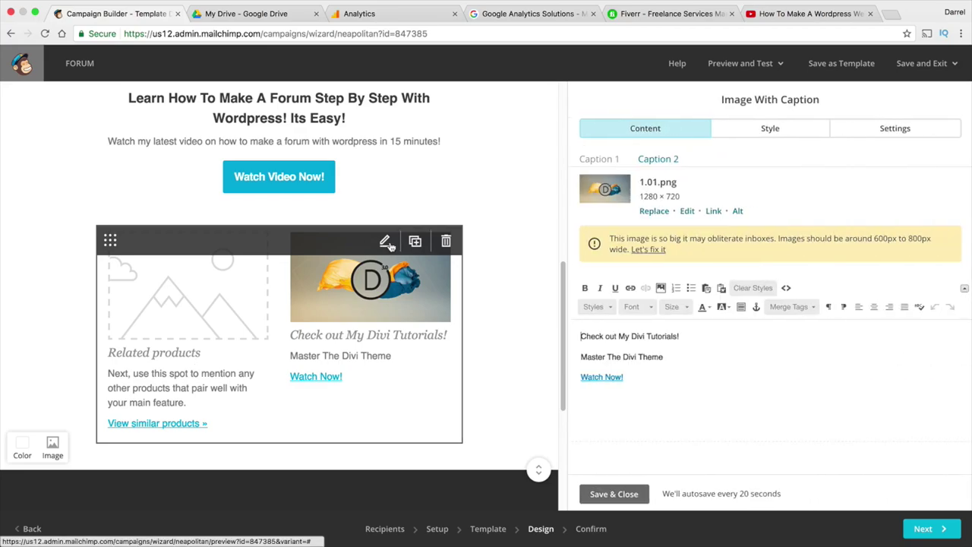
- Put the landing.jpg image into the first caption column and select its placeholder text
left_click(632, 165)
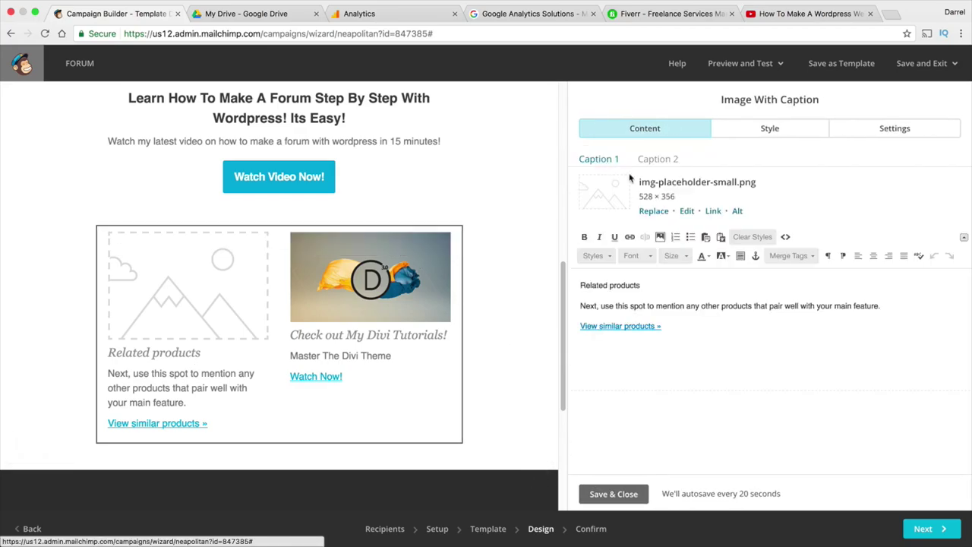
left_click(652, 212)
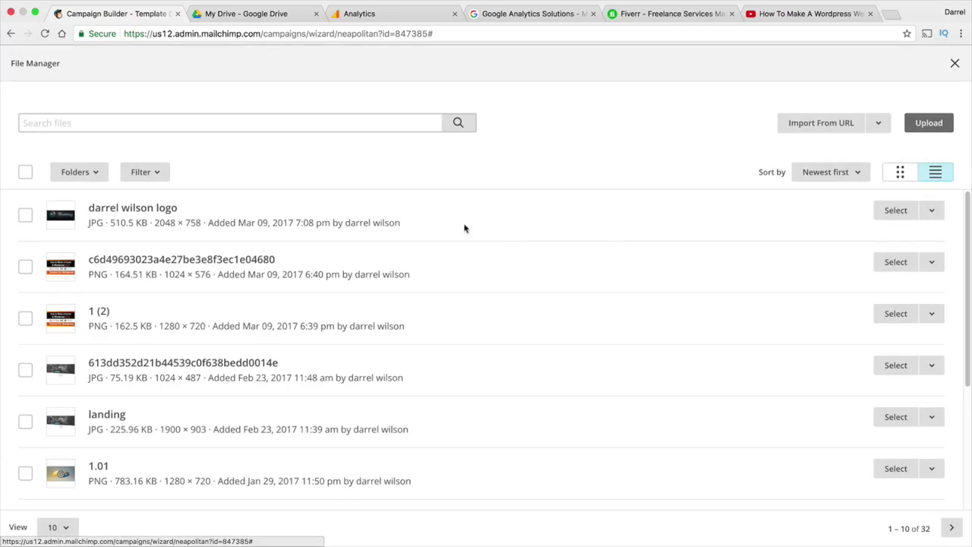
scroll(303, 320, "down", 1)
left_click(893, 385)
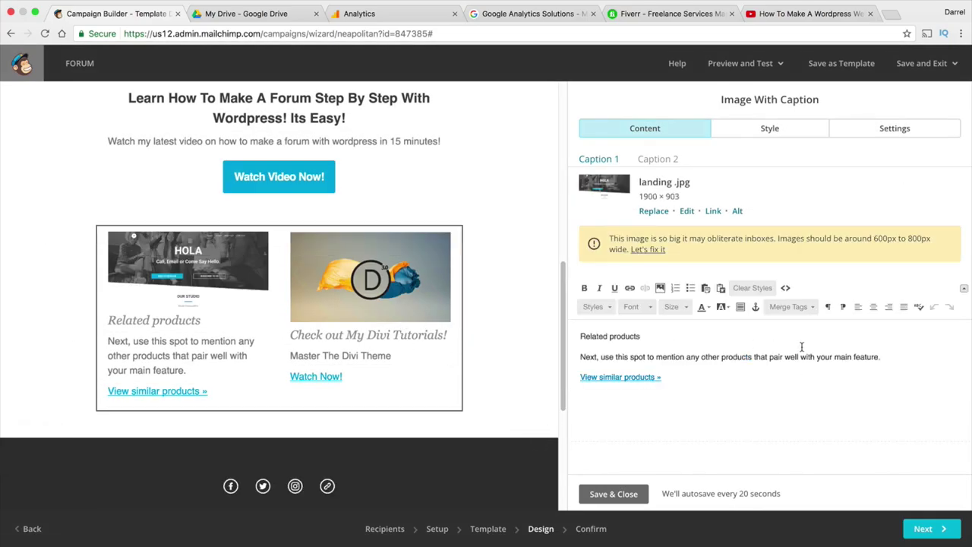
left_click_drag(904, 356, 551, 297)
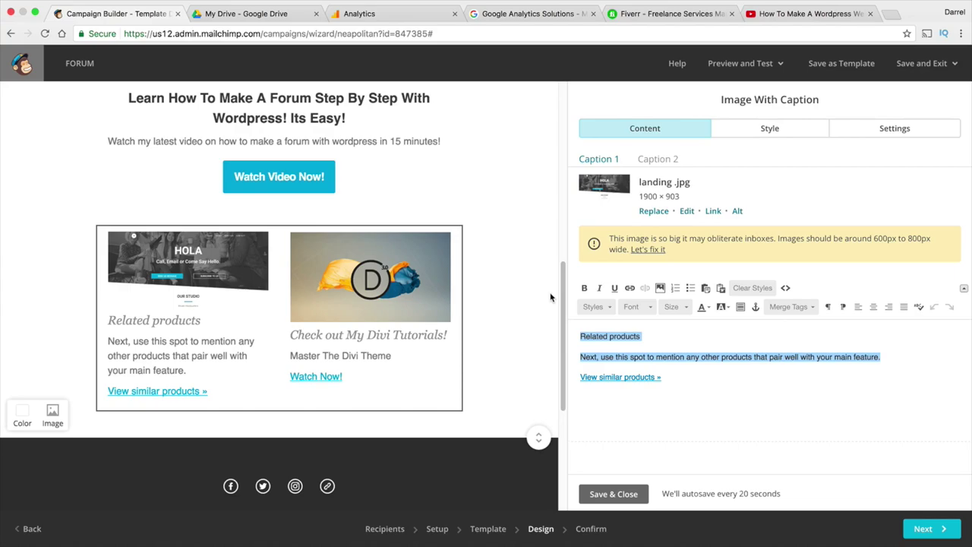
- Rewrite the first caption as 'Divi Layouts!' and 'Shop Some of my divi layouts today!'
type("Divi Layou")
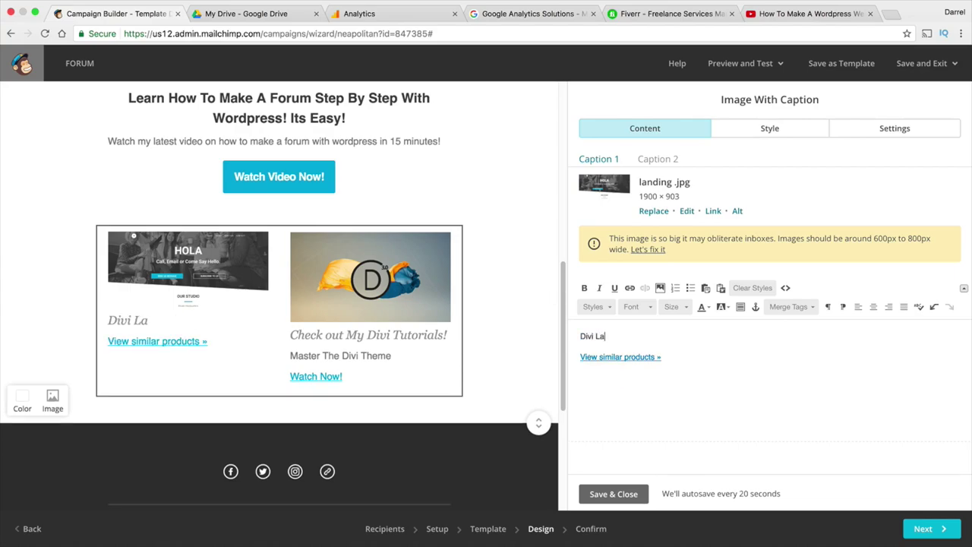
type("Shop")
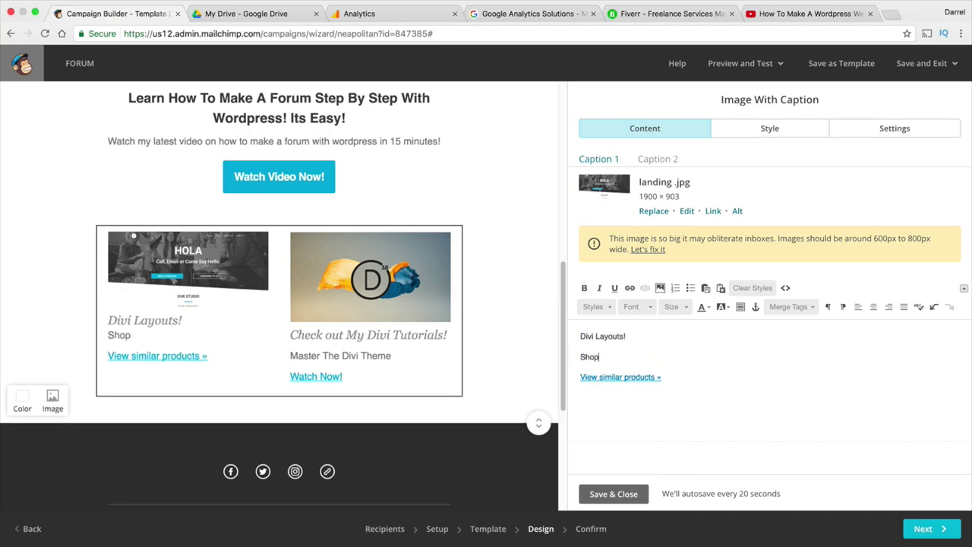
type(" Some of my d")
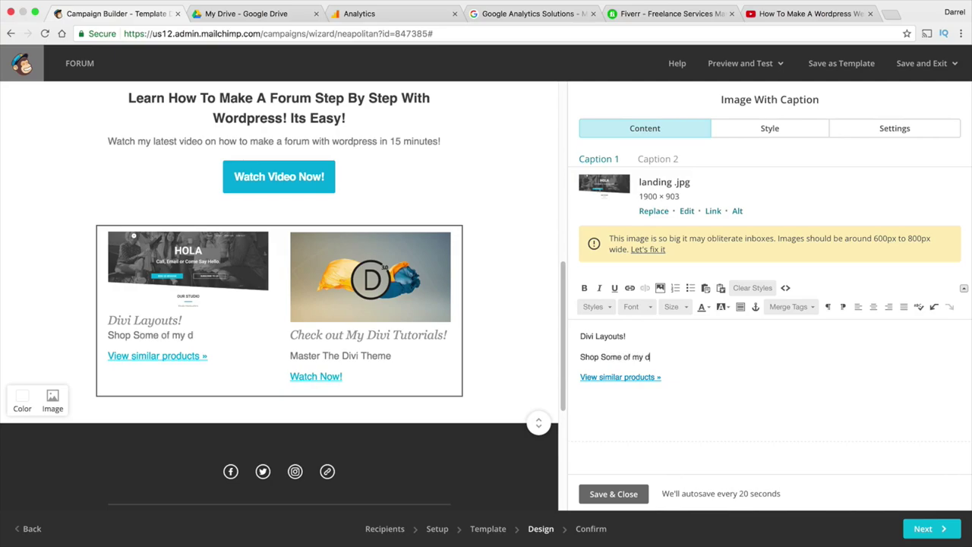
type("ivi layouts today!")
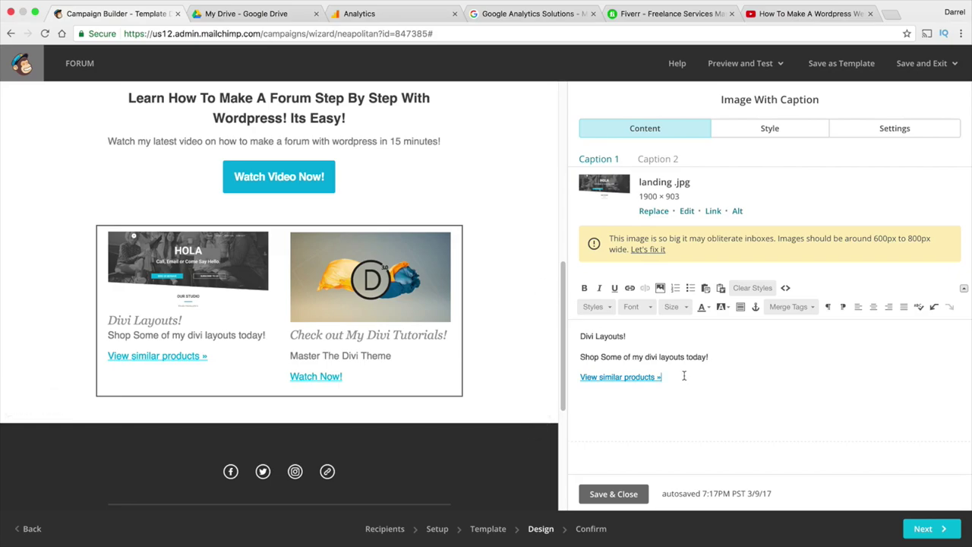
- Replace 'View similar products »' with 'Shop Now' and load darrelwilson.com in a new tab
left_click_drag(683, 376, 566, 378)
key("BackSpace")
type("Shop Now")
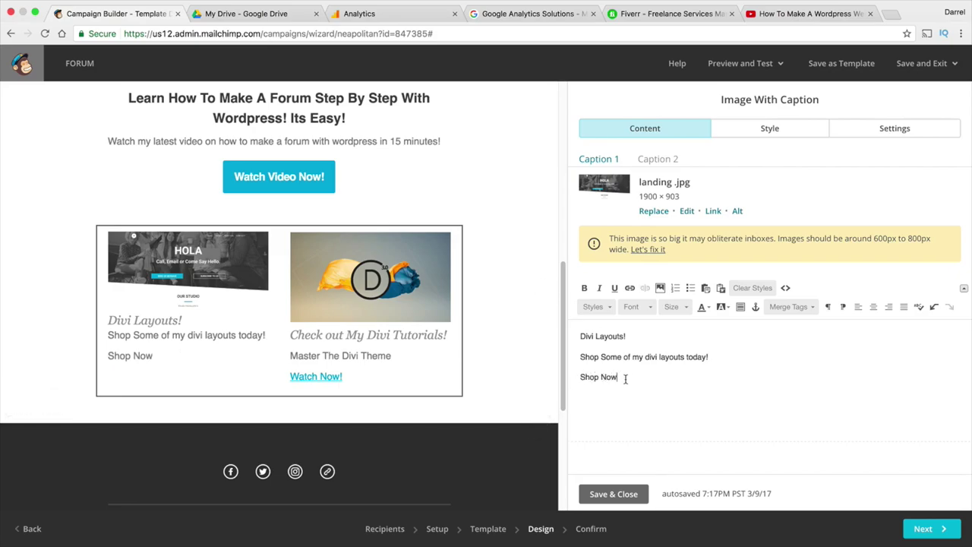
left_click_drag(625, 378, 578, 378)
left_click(896, 15)
type("darre")
key("Return")
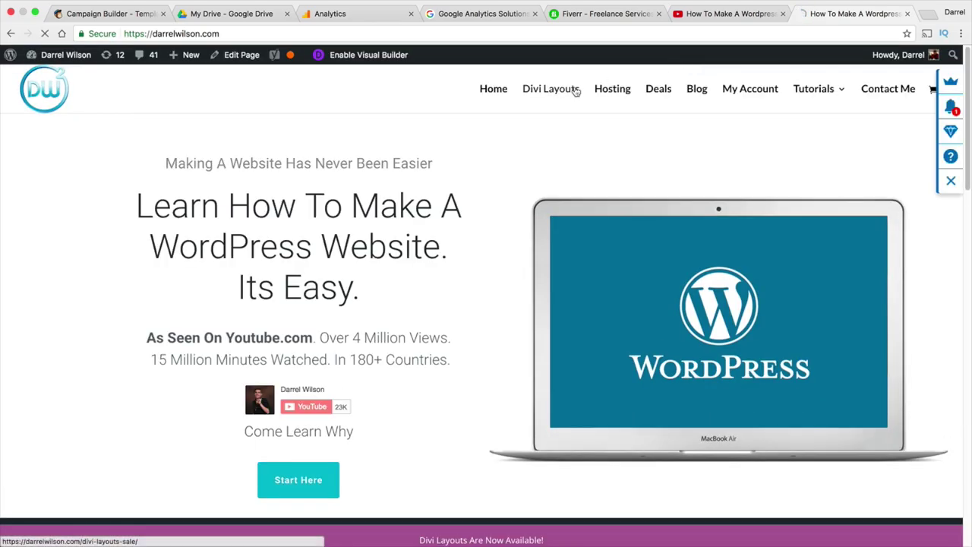
- Open darrelwilson.com's Divi Layouts Sale page, copy its URL, and return to the campaign
left_click(577, 90)
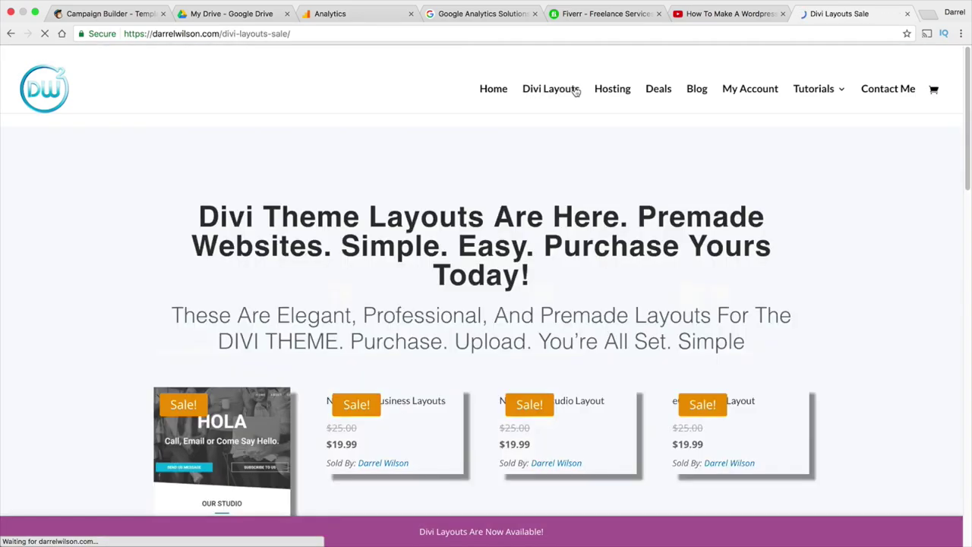
scroll(691, 452, "down", 1)
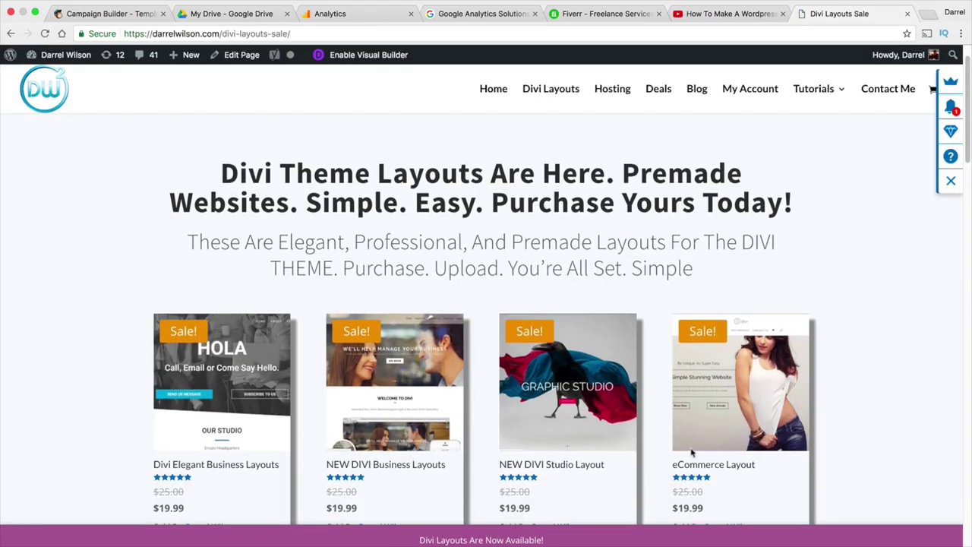
left_click(282, 34)
right_click(282, 34)
left_click(298, 53)
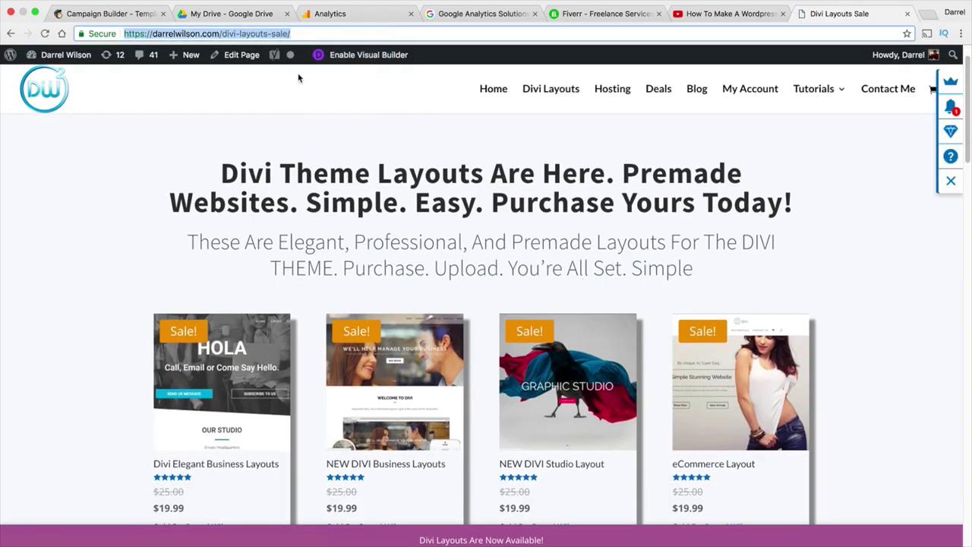
left_click(107, 14)
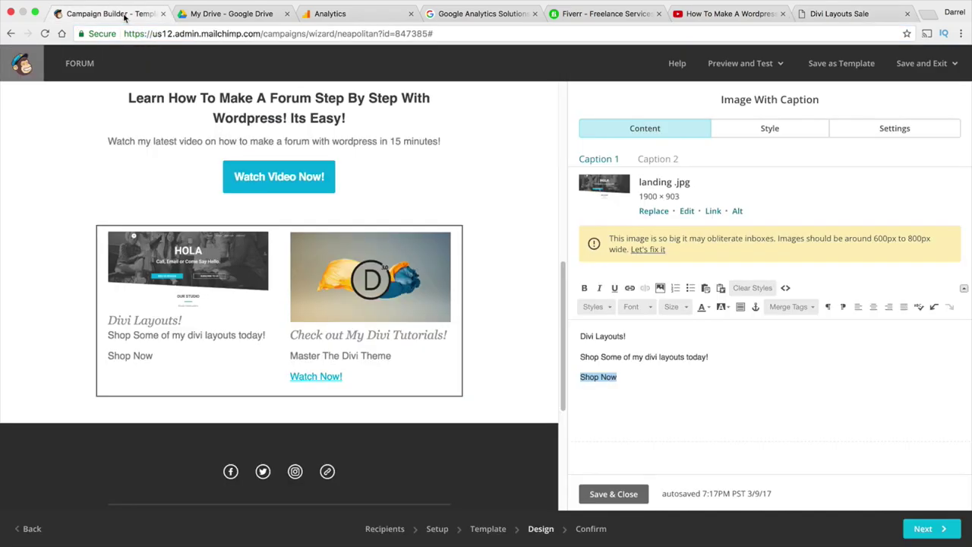
left_click(630, 288)
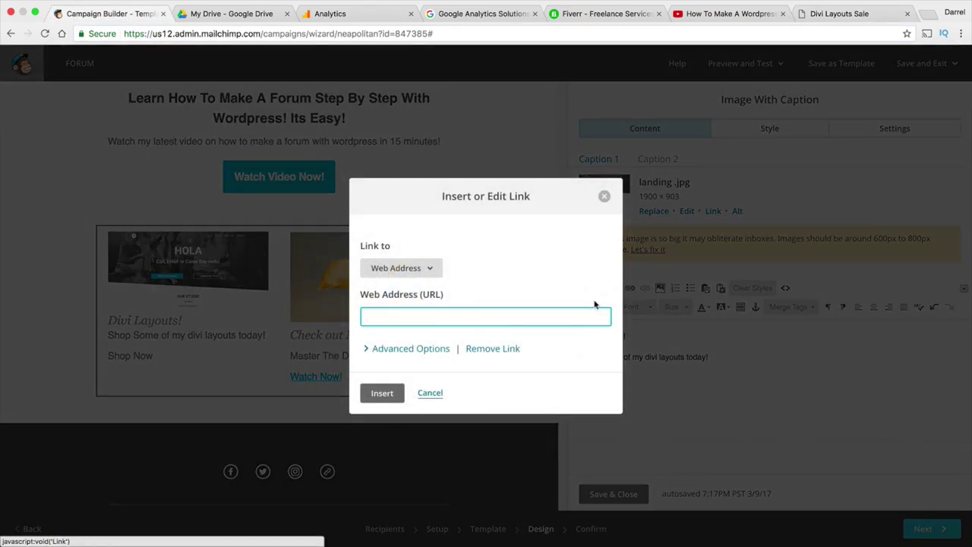
right_click(503, 316)
left_click(535, 376)
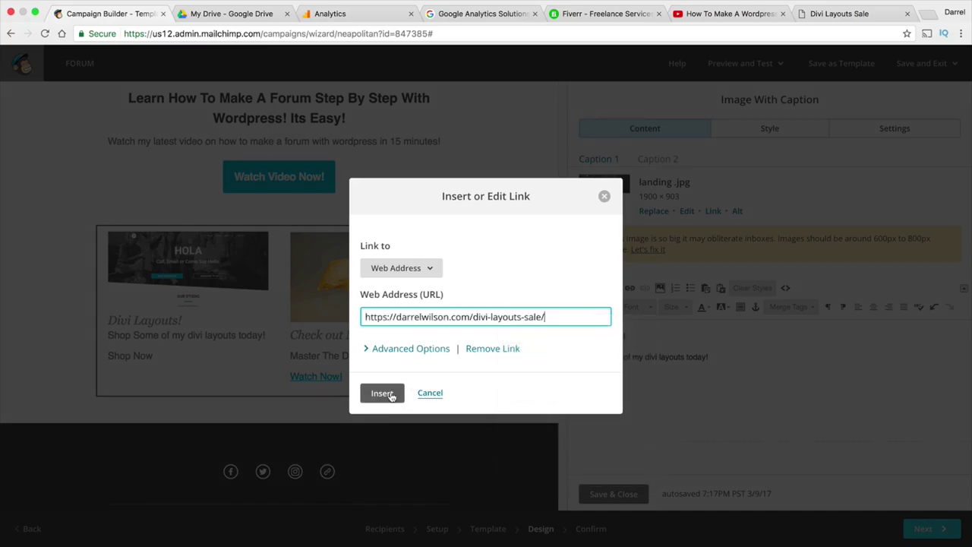
left_click(390, 395)
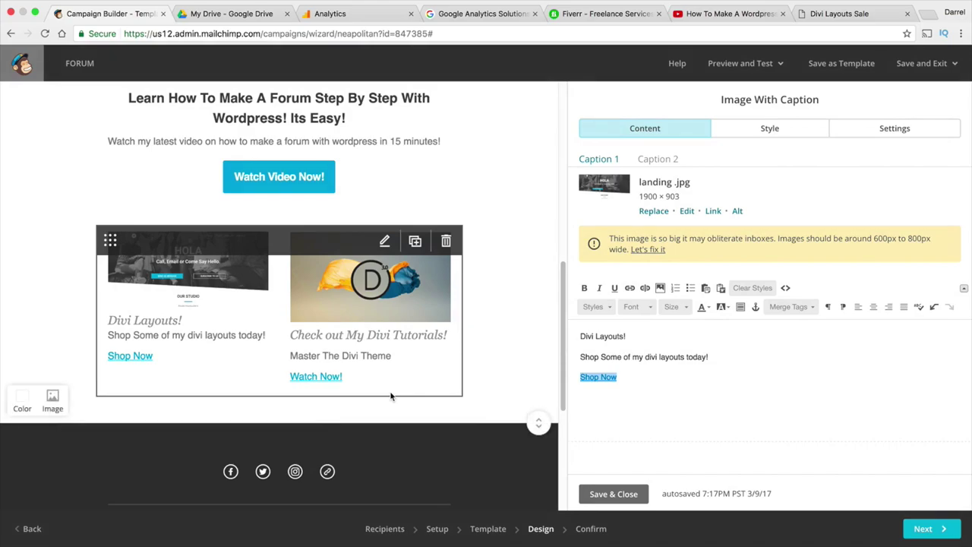
- Add one blank line under the Divi Layouts! title and save the caption block
left_click(641, 336)
key("Return")
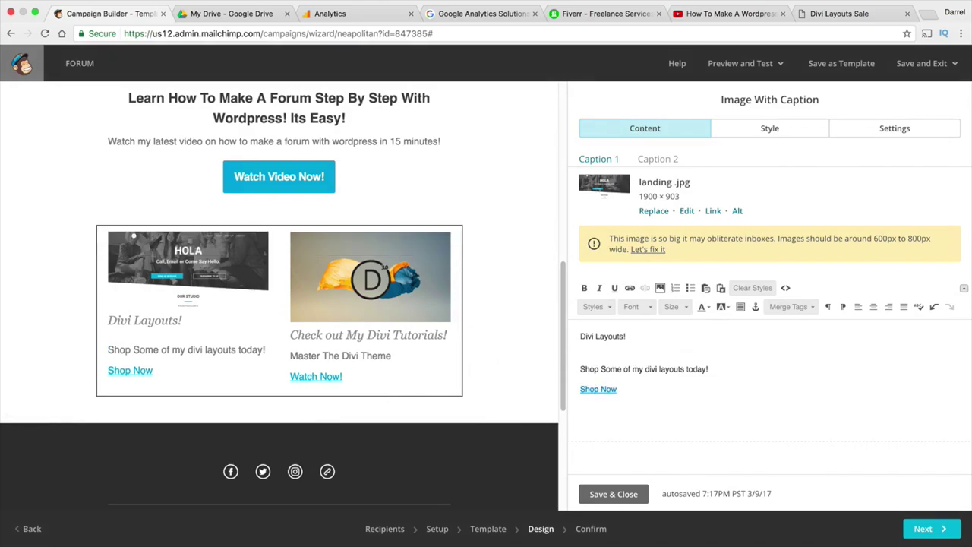
key("Return")
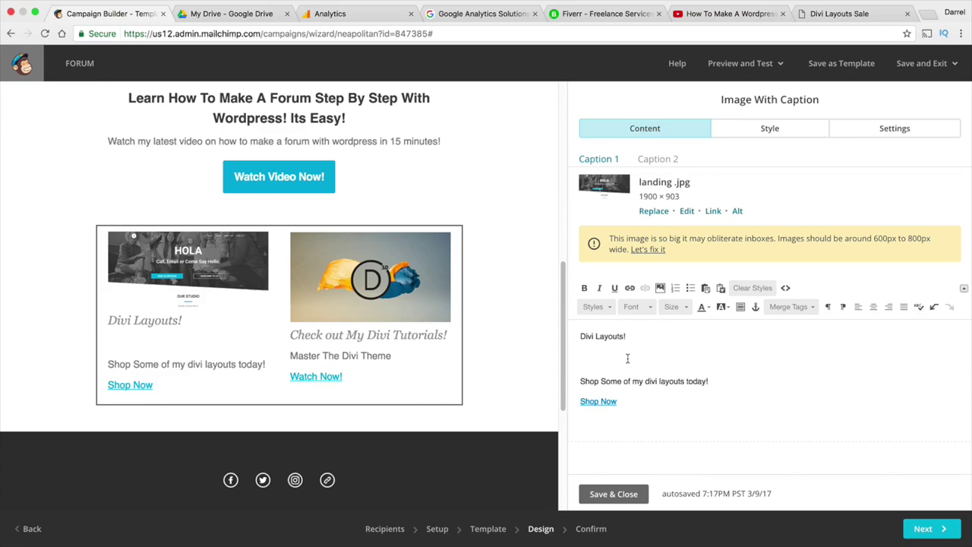
key("BackSpace")
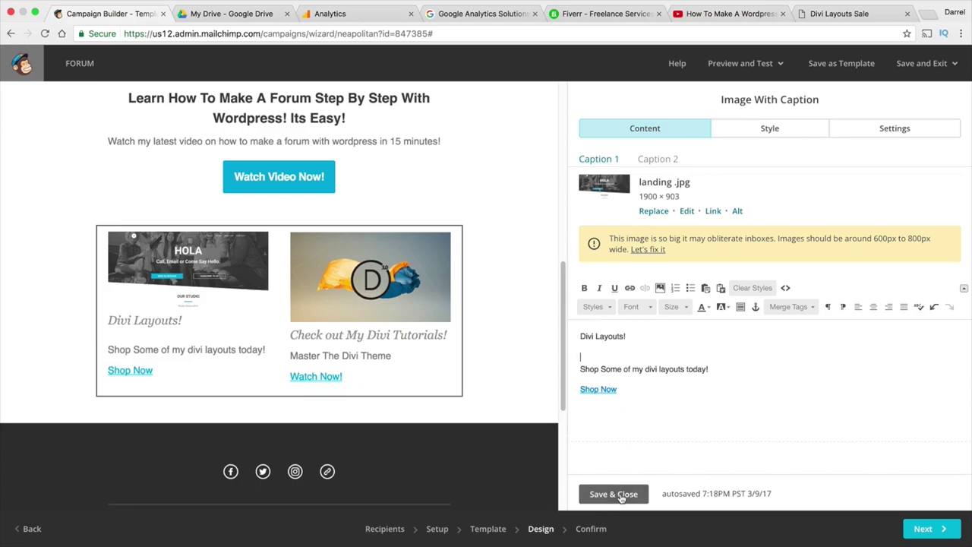
left_click(625, 495)
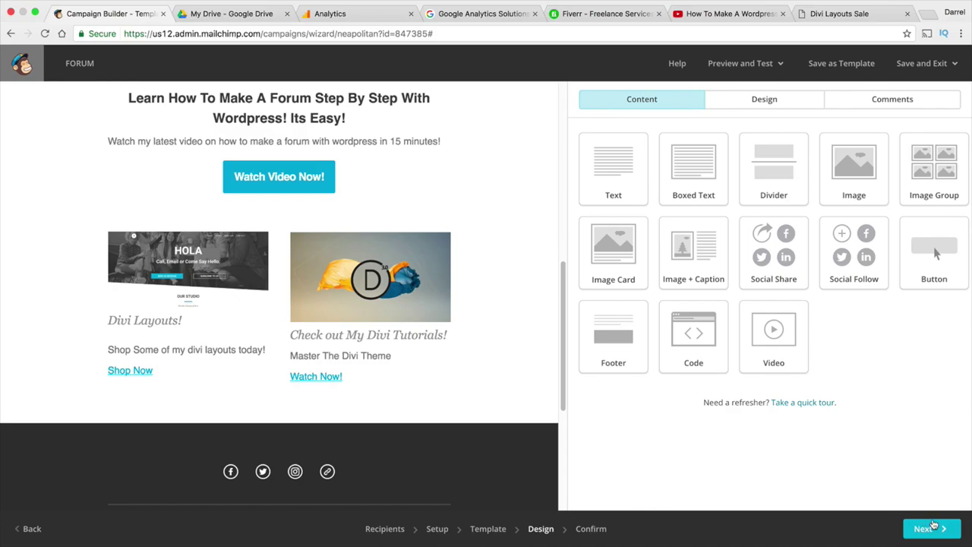
- Review the finished email preview and proceed to the Confirm step
left_click_drag(564, 414, 517, 343)
scroll(517, 343, "up", 5)
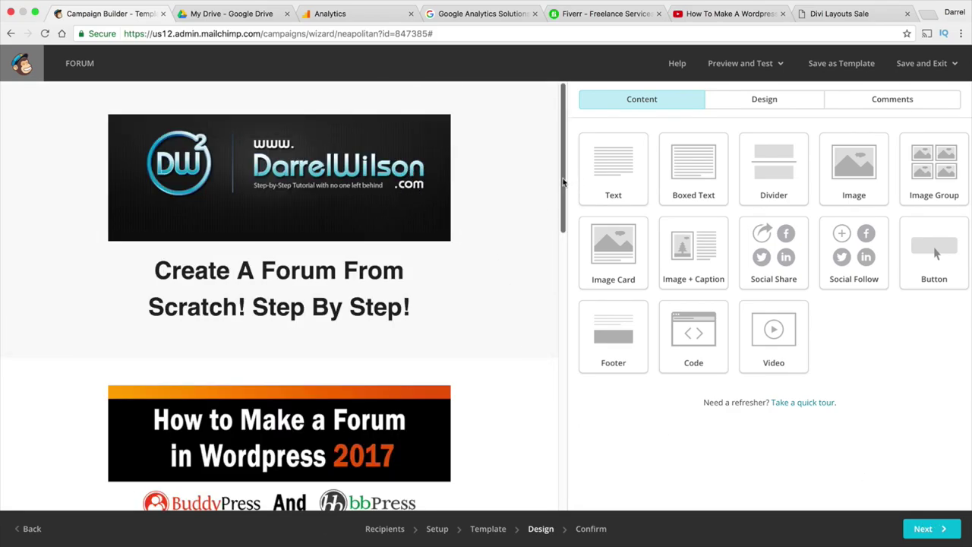
left_click_drag(563, 183, 563, 325)
mouse_move(414, 427)
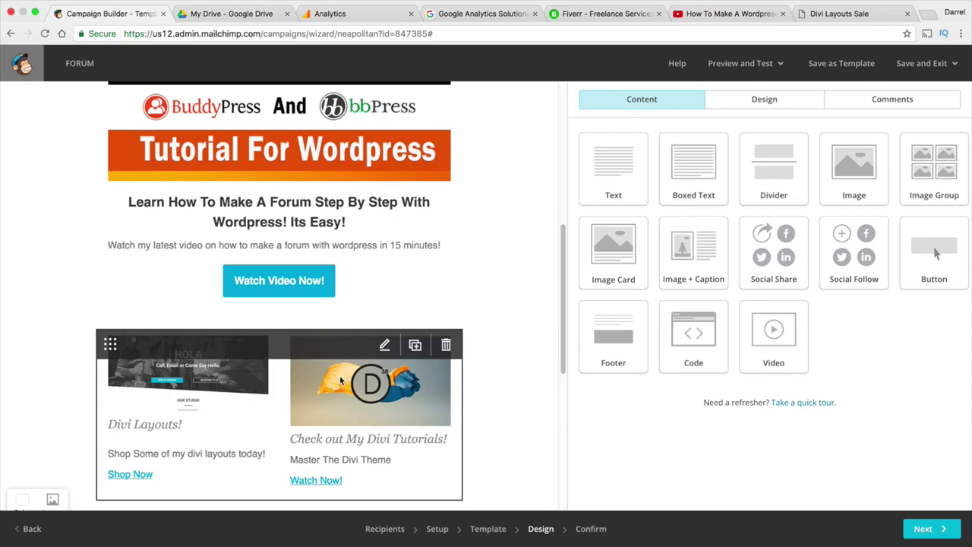
scroll(549, 373, "down", 3)
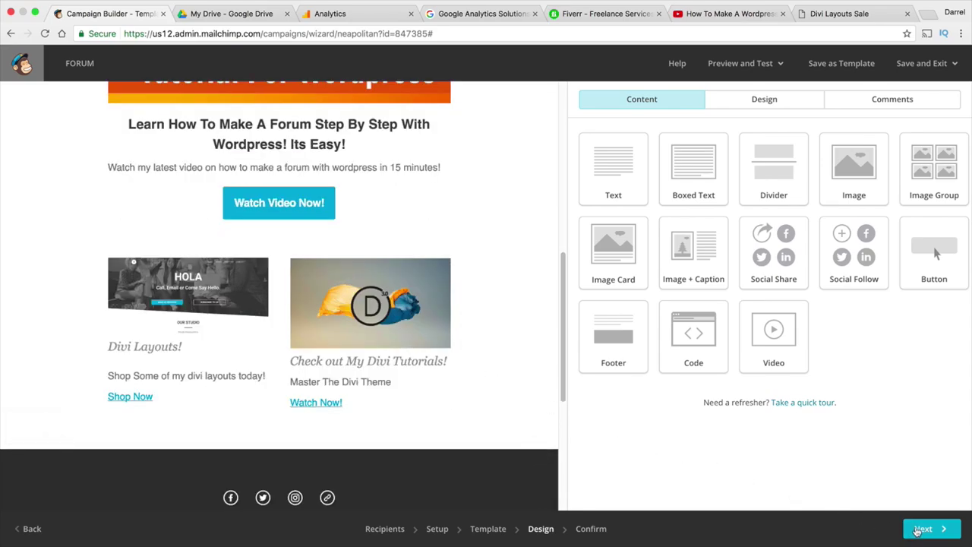
left_click(916, 530)
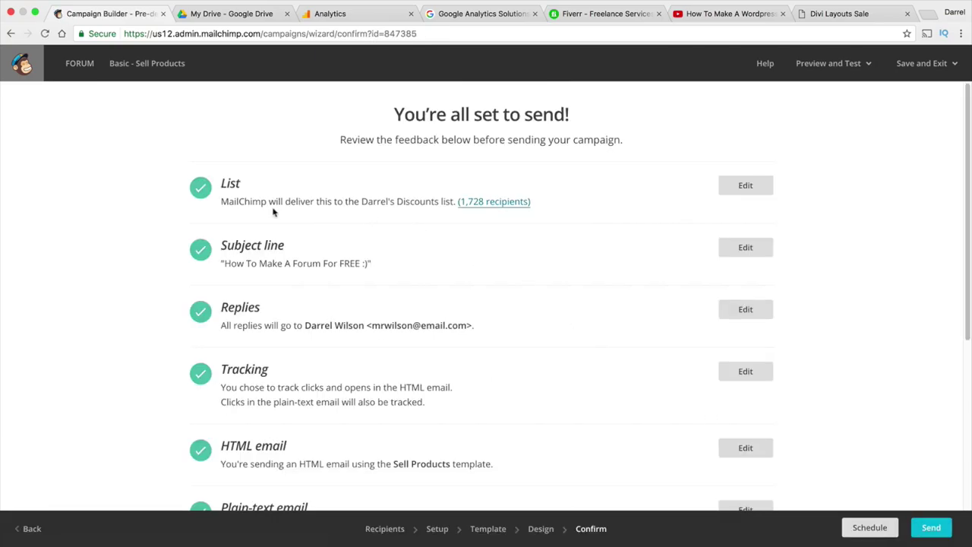
- Review the send checklist, including subject 'How To Make A Forum For FREE :)', then go back to Design
left_click_drag(228, 202, 553, 202)
scroll(552, 201, "down", 1)
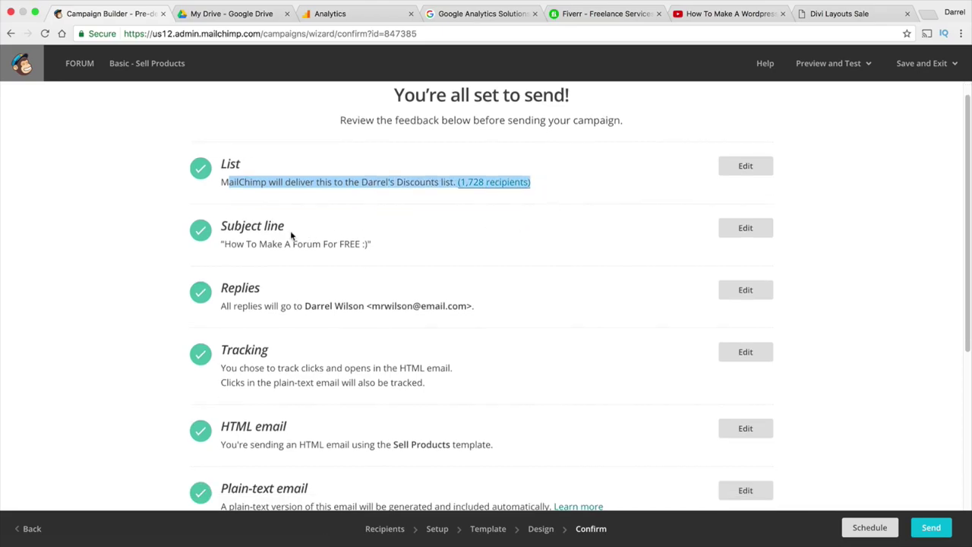
left_click_drag(224, 244, 396, 243)
scroll(397, 241, "down", 3)
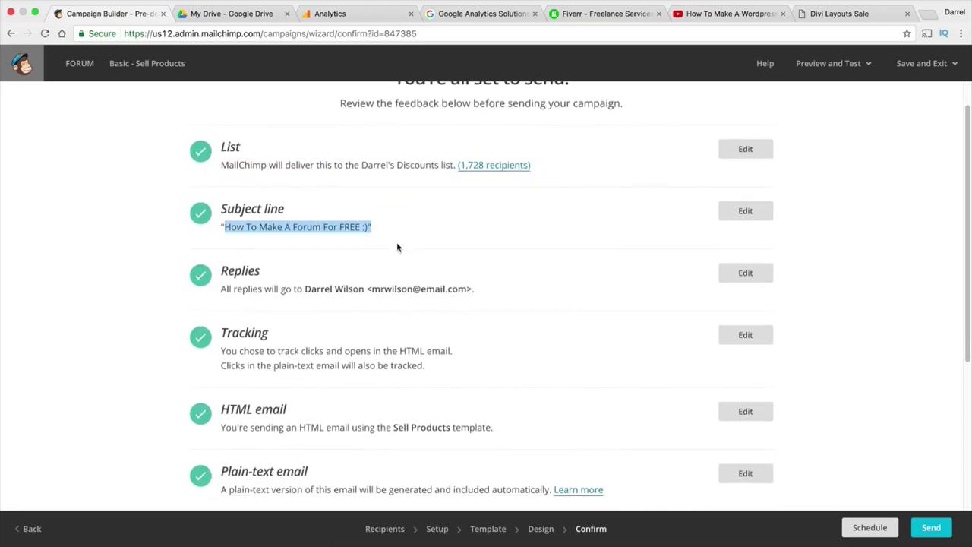
scroll(397, 235, "down", 5)
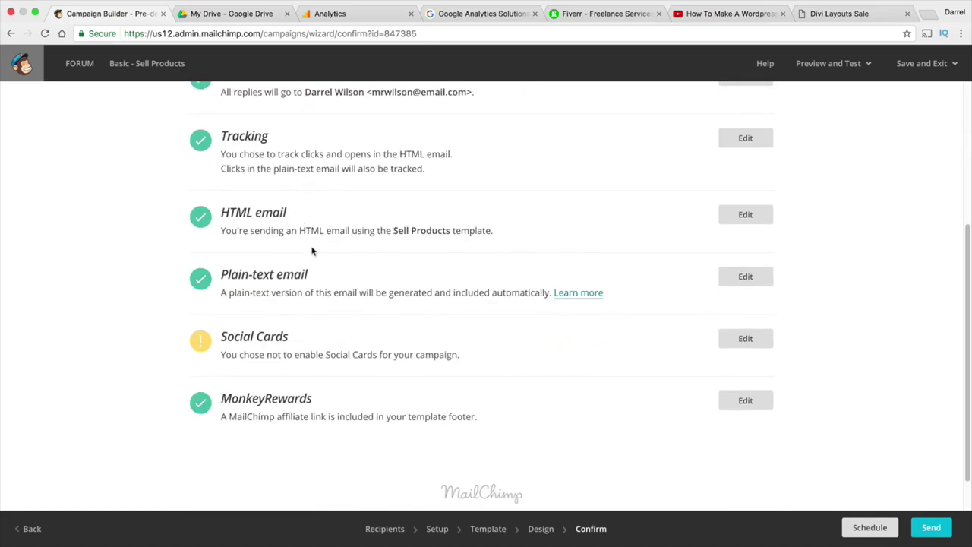
scroll(311, 251, "down", 2)
scroll(314, 249, "up", 6)
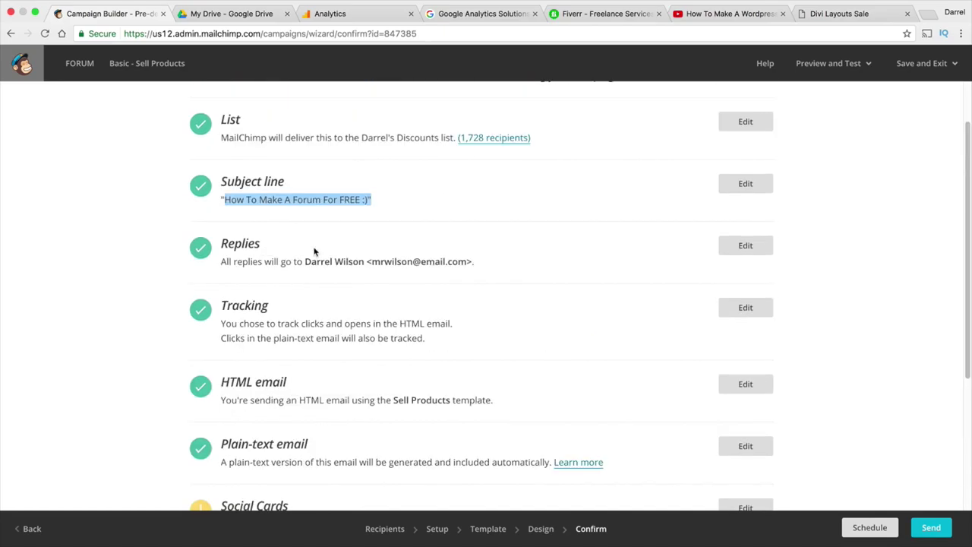
scroll(315, 252, "down", 4)
left_click(22, 528)
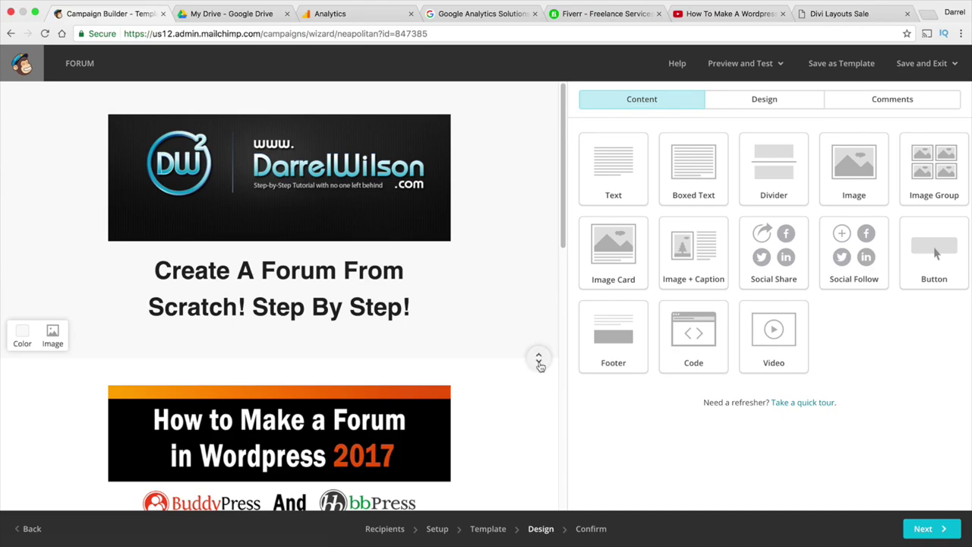
- Look over the FORUM design preview, then advance to the Confirm step and review its send checklist
scroll(474, 403, "down", 3)
scroll(472, 392, "down", 15)
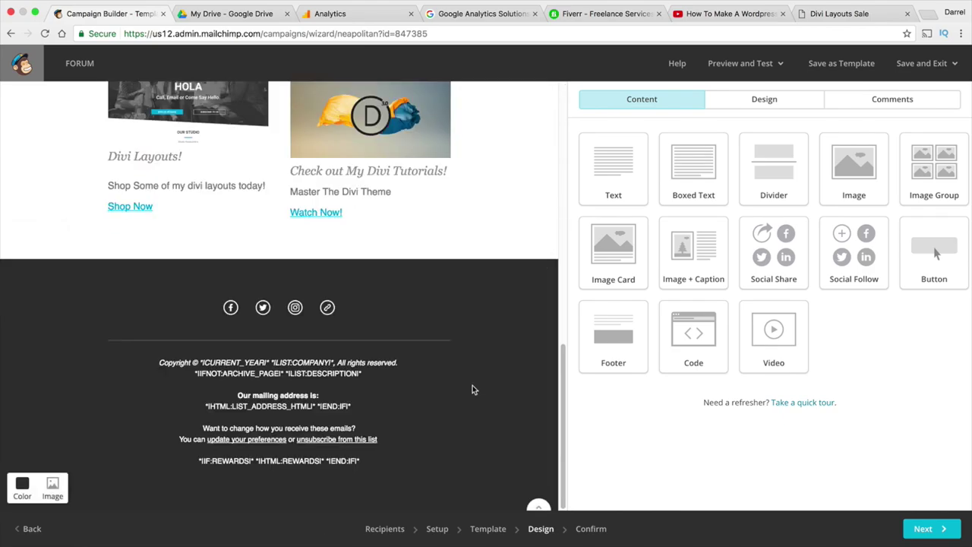
scroll(473, 385, "up", 5)
left_click(920, 533)
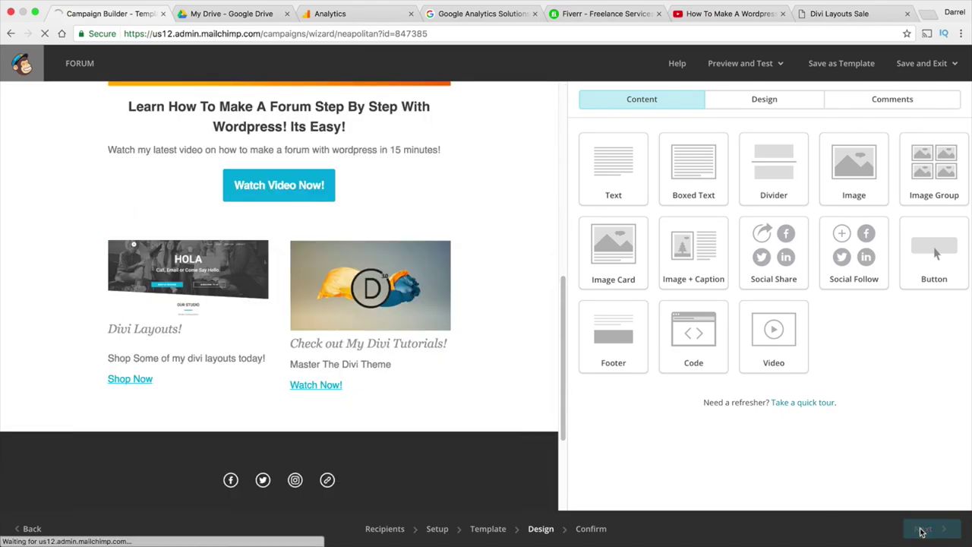
scroll(553, 358, "down", 5)
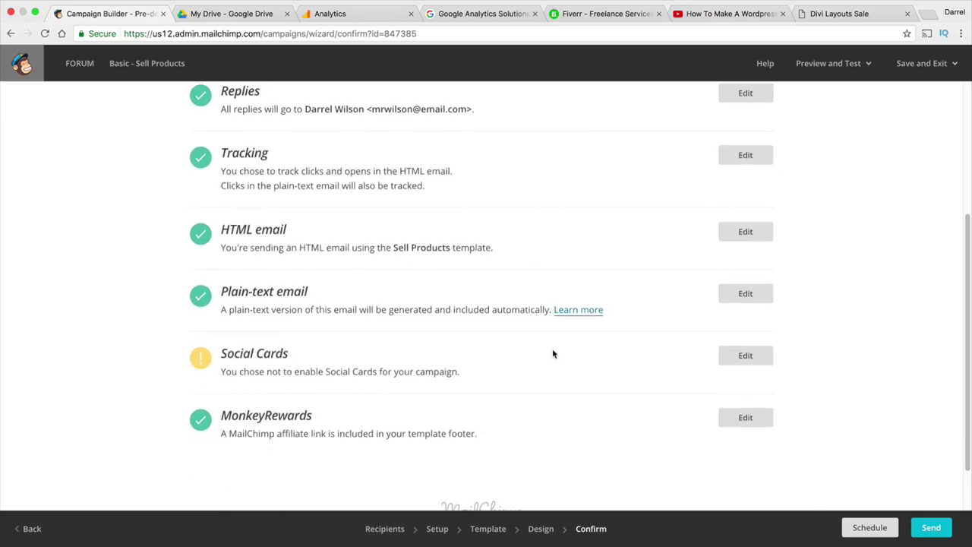
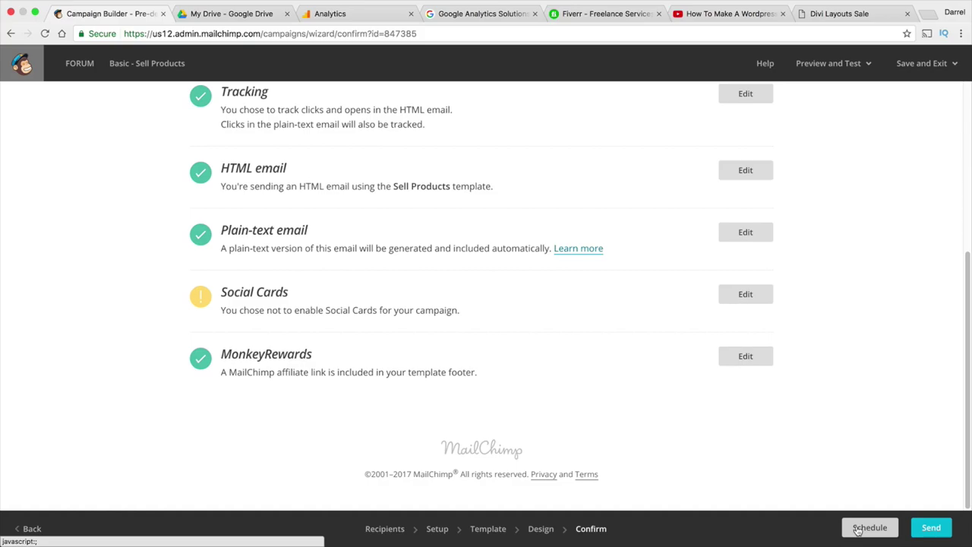
- Open the scheduling options and change the delivery date to March 10, 2017
left_click(870, 527)
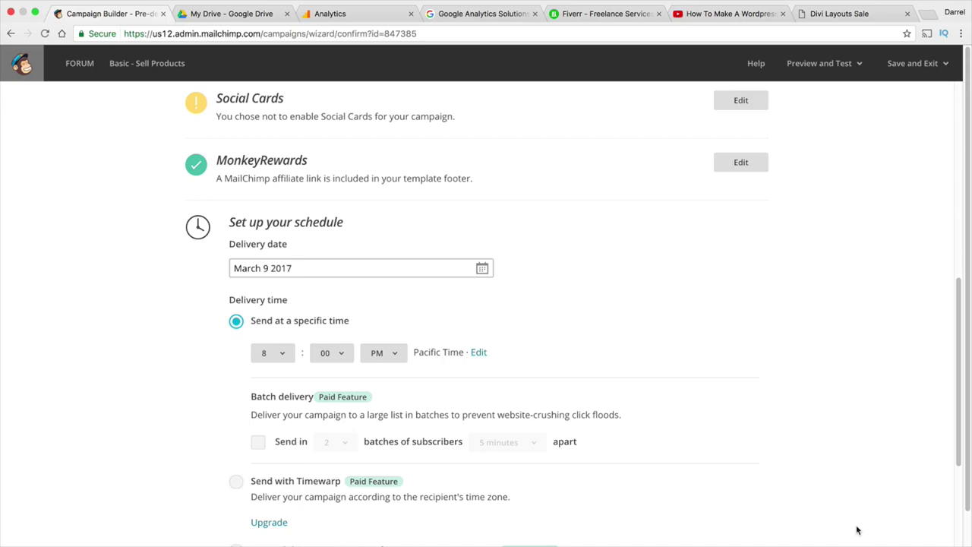
left_click(387, 266)
left_click(271, 269)
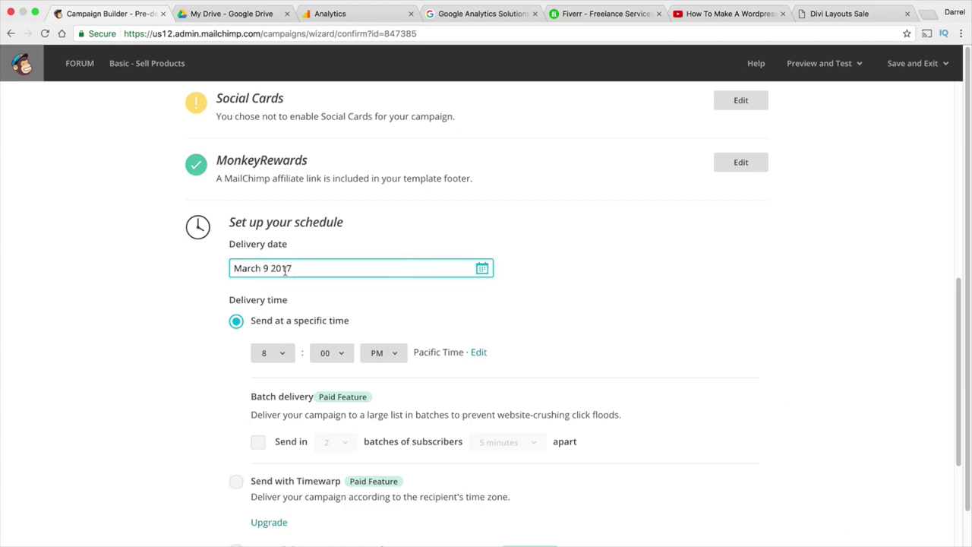
key("BackSpace")
key("BackSpace")
type("10")
- Set the delivery time to 3:00 AM Pacific Time
left_click(282, 352)
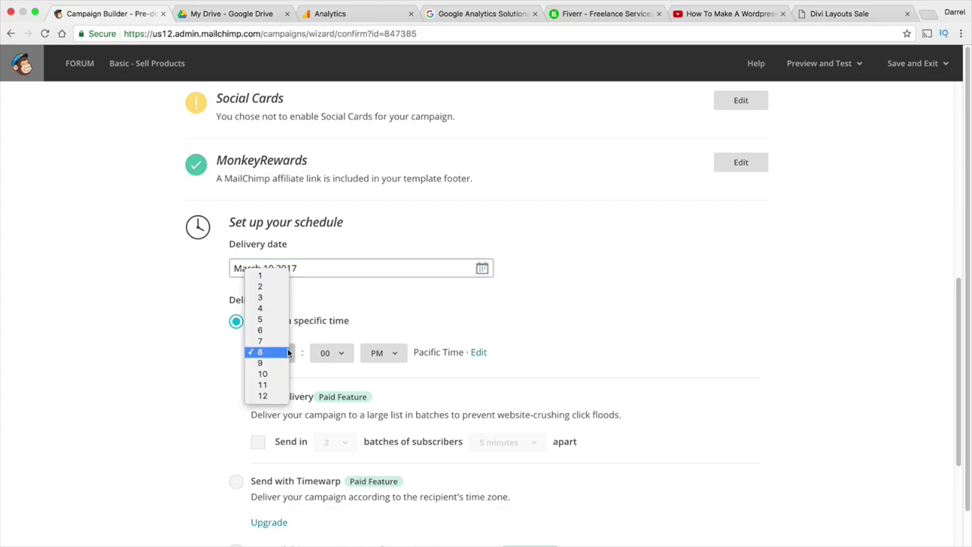
left_click(265, 310)
left_click(382, 354)
left_click(377, 341)
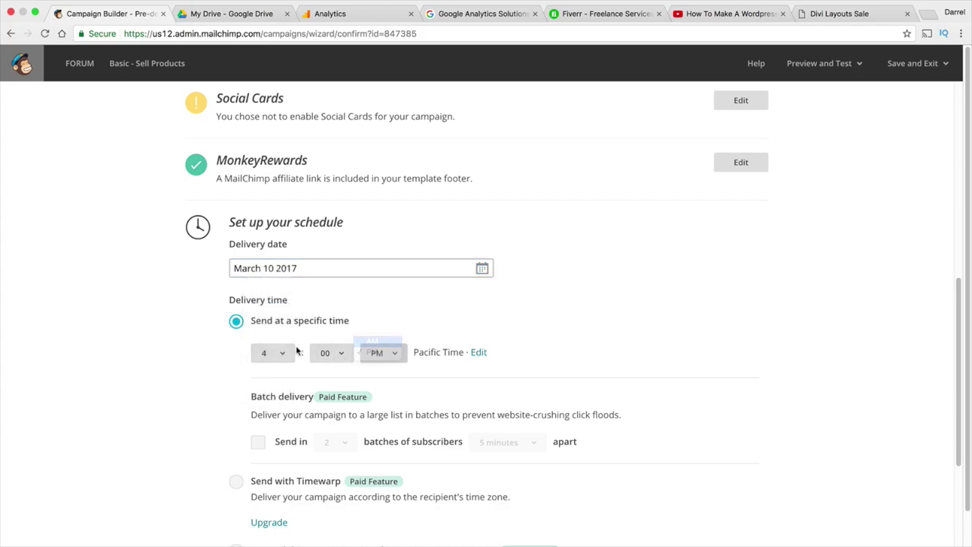
left_click(279, 349)
left_click(275, 331)
left_click(277, 348)
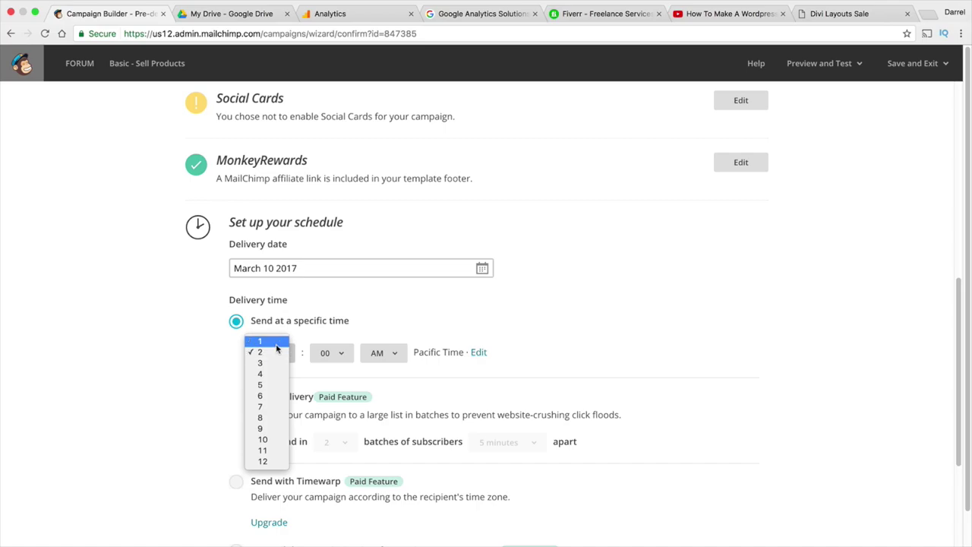
left_click(277, 362)
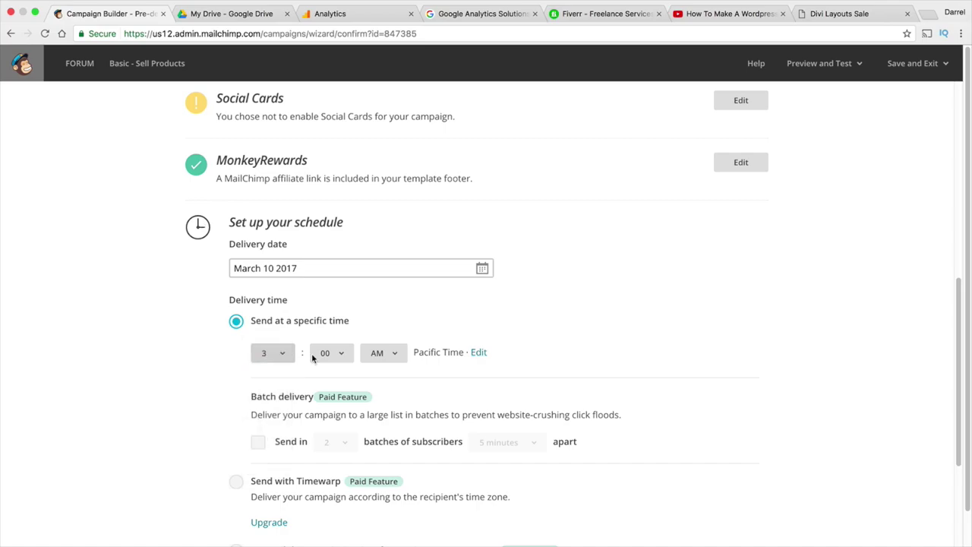
scroll(407, 355, "down", 1)
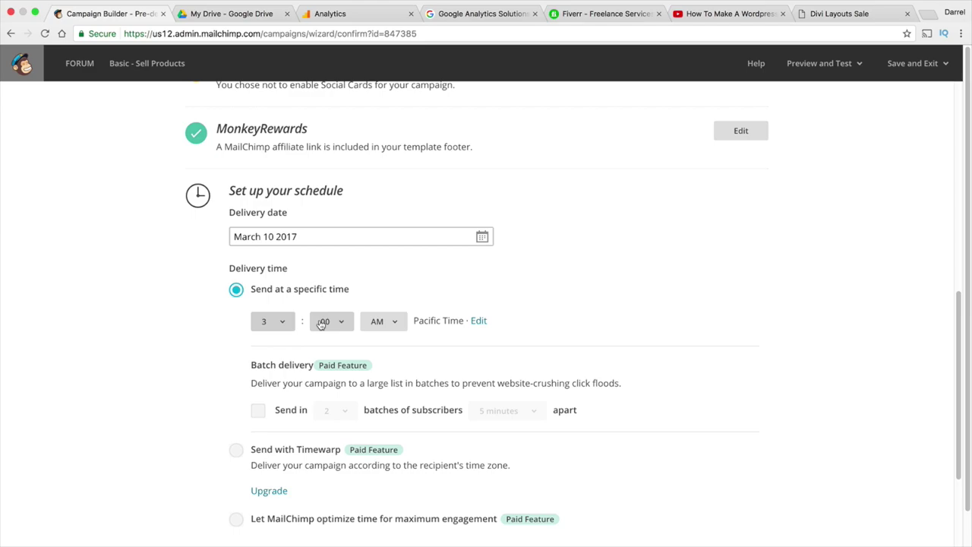
- Scroll to the bottom and schedule the campaign for 3/10/17 at 3:00AM
scroll(322, 323, "down", 3)
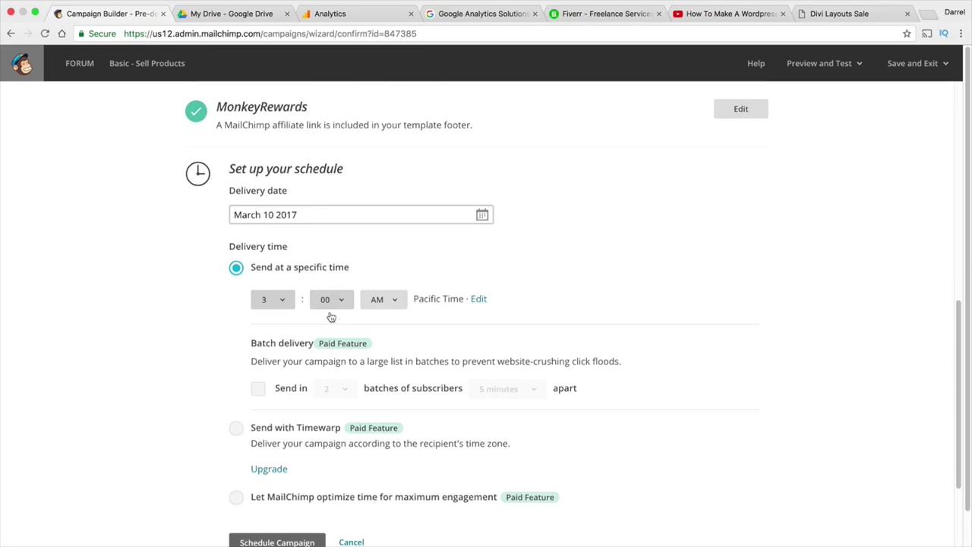
scroll(330, 324, "down", 1)
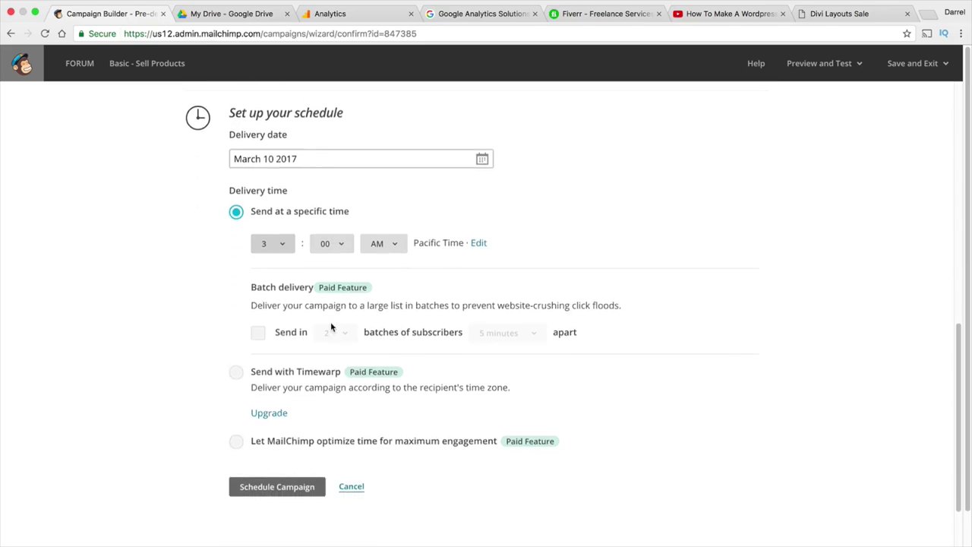
scroll(330, 324, "down", 3)
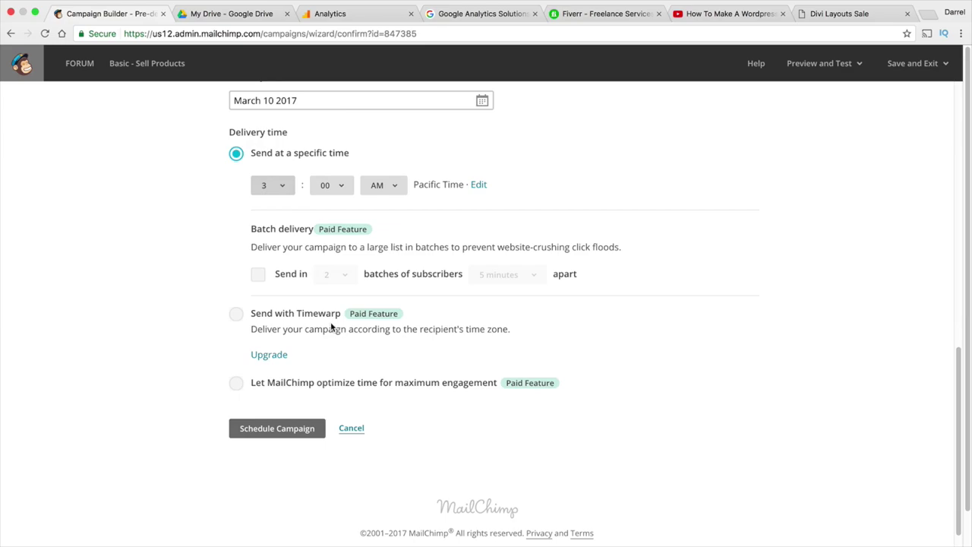
scroll(228, 304, "down", 1)
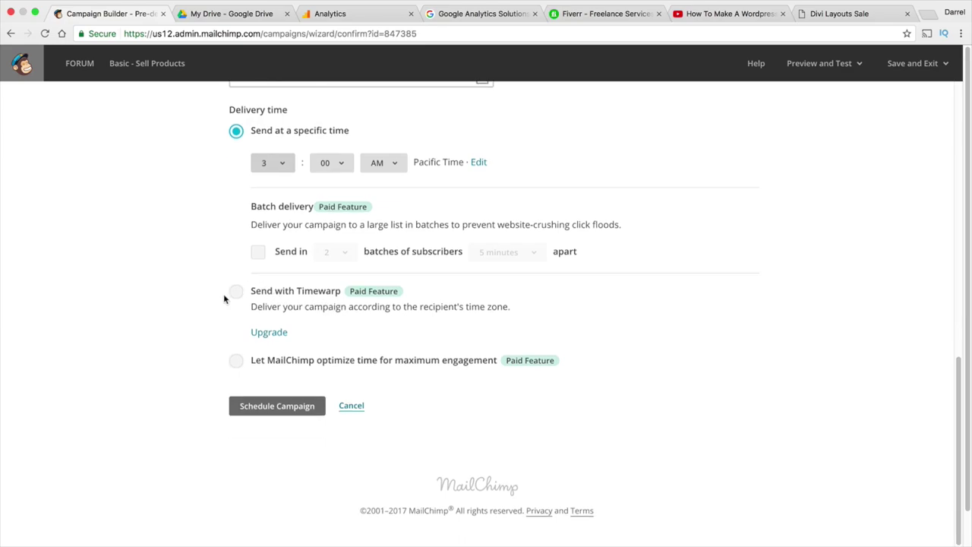
scroll(226, 311, "down", 1)
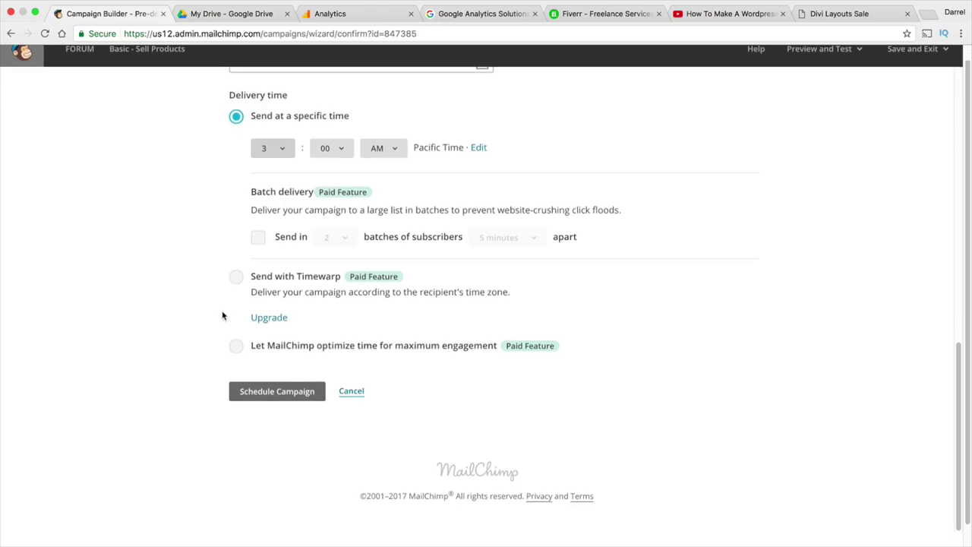
scroll(236, 344, "up", 1)
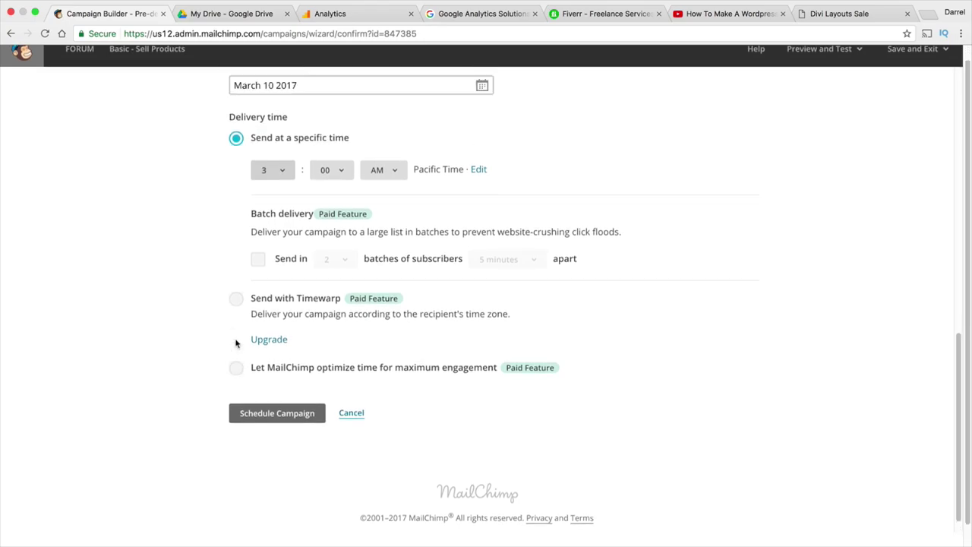
scroll(235, 341, "up", 5)
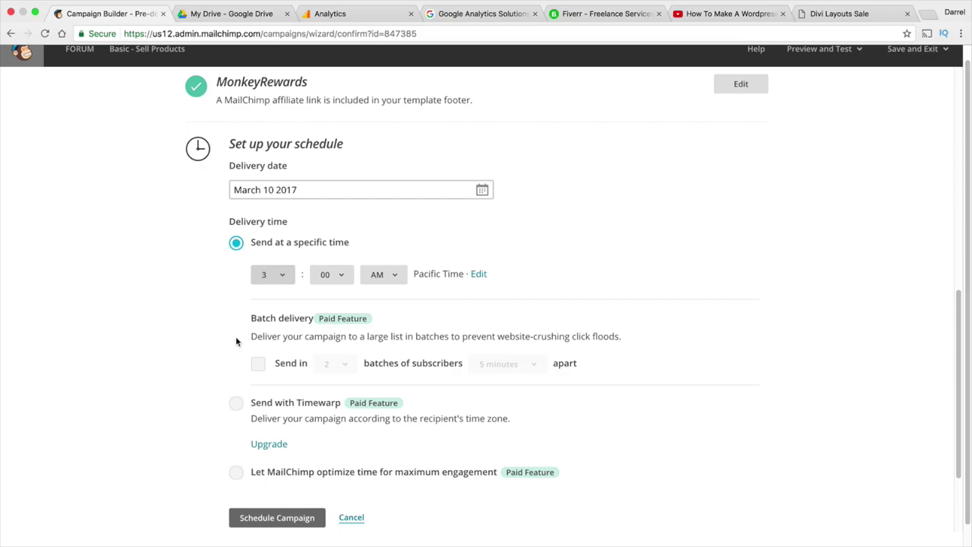
scroll(236, 340, "down", 1)
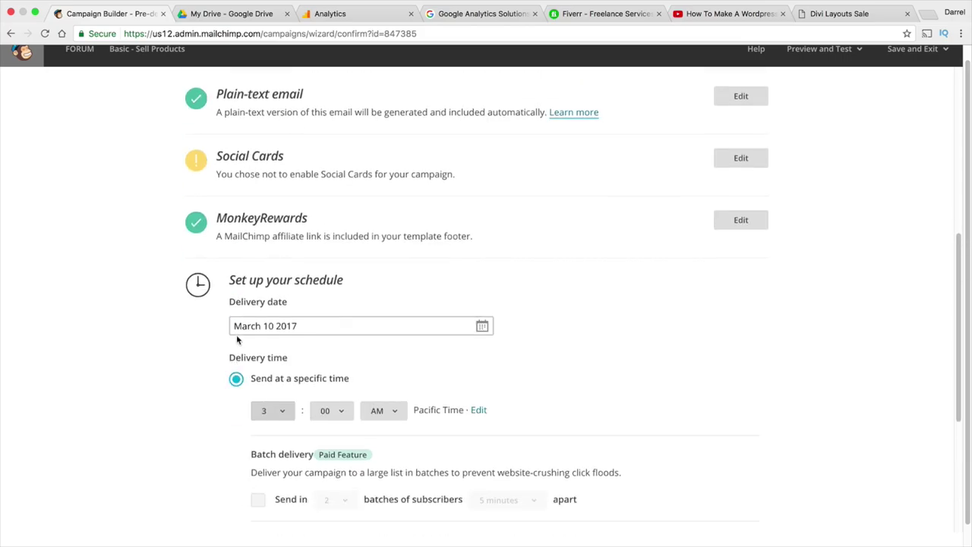
scroll(237, 342, "down", 4)
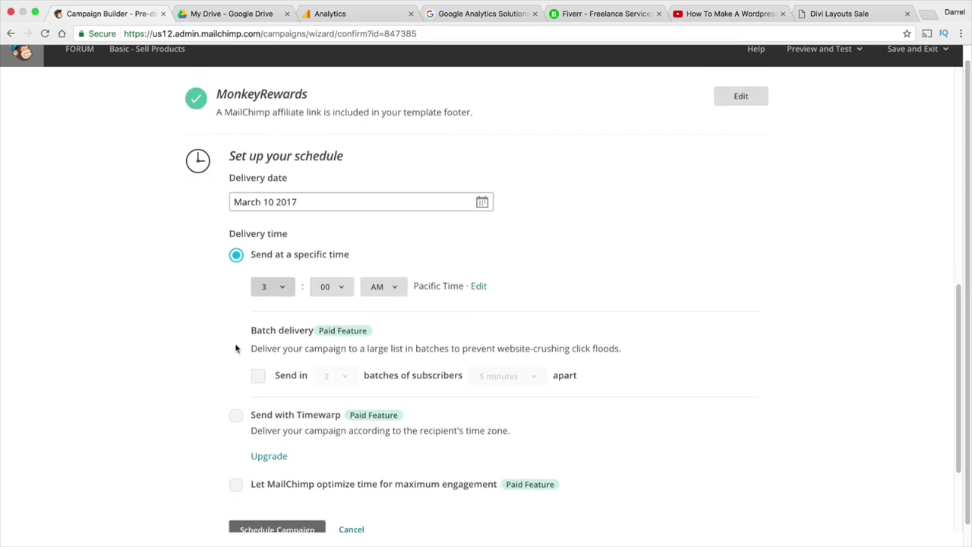
scroll(236, 348, "down", 1)
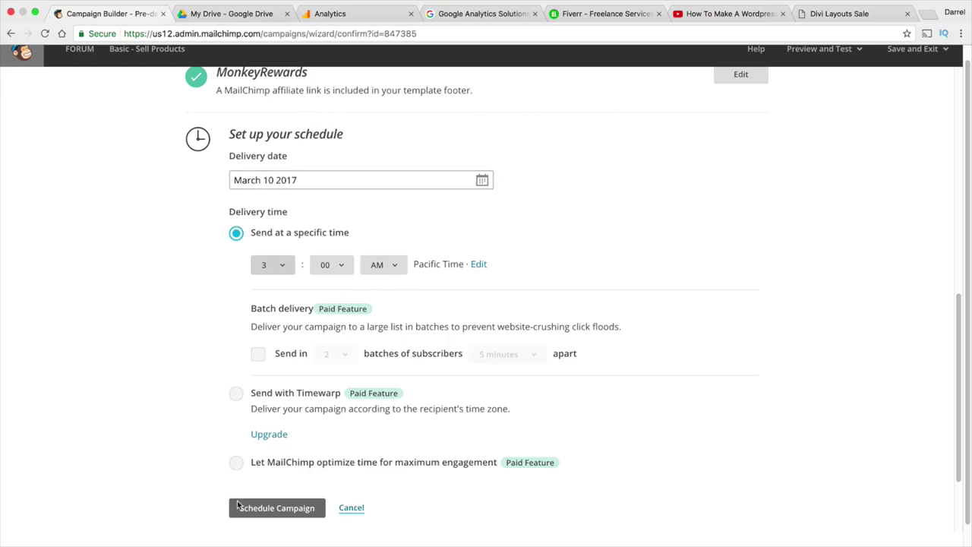
scroll(292, 417, "down", 1)
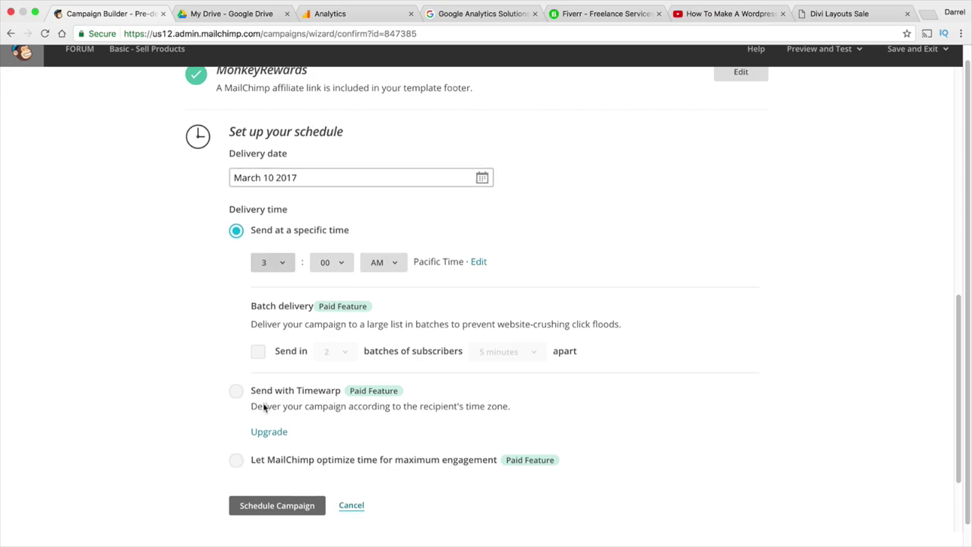
left_click(300, 509)
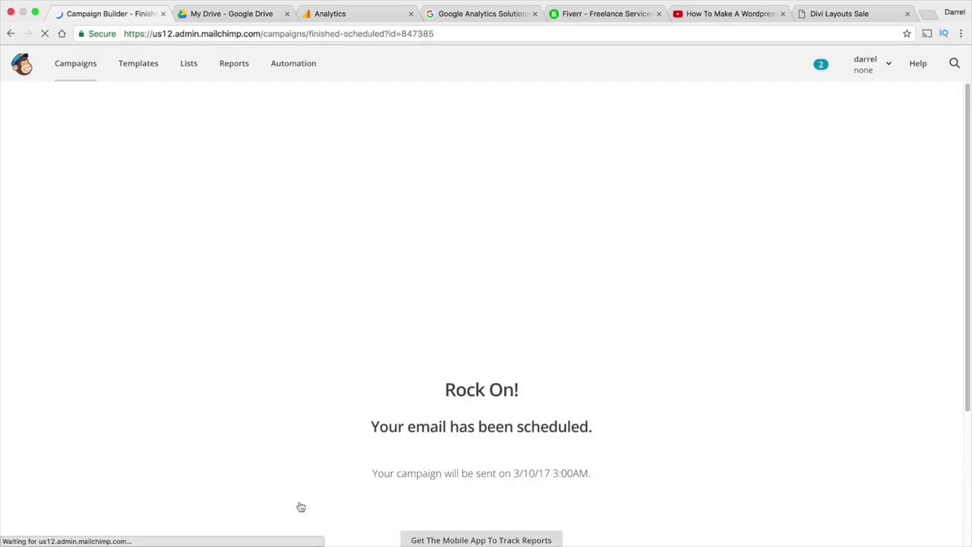
- Highlight the scheduled send time 3/10/17 3:00AM in the confirmation message
scroll(303, 493, "down", 1)
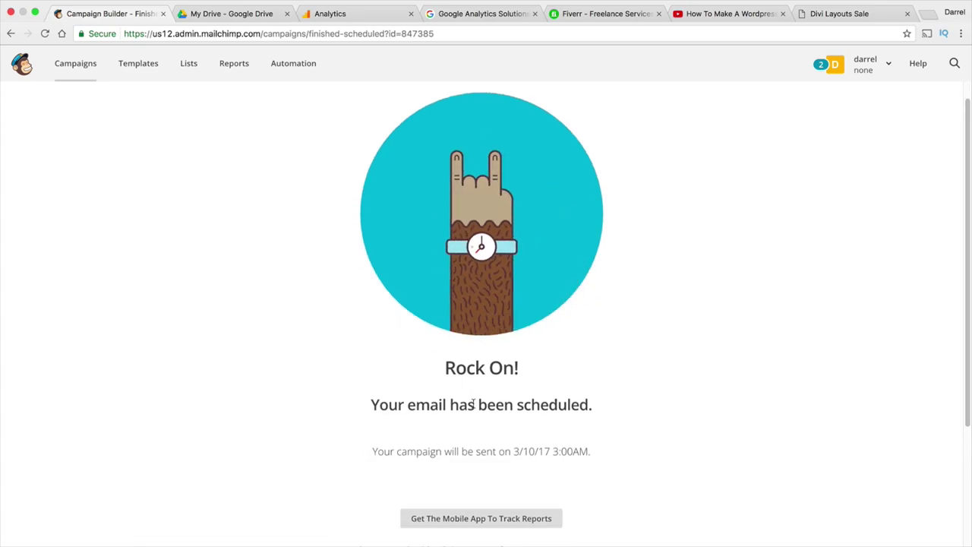
left_click_drag(587, 404, 354, 403)
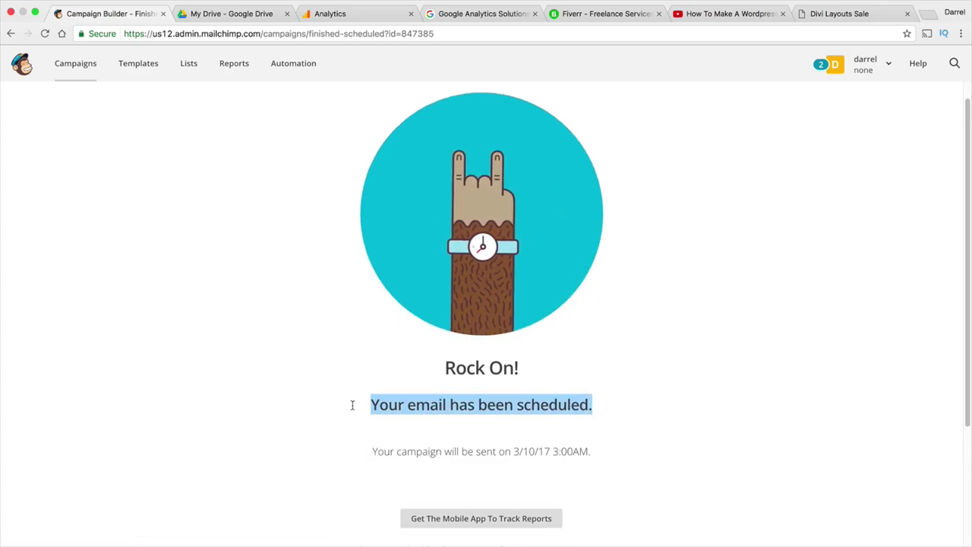
scroll(395, 450, "down", 3)
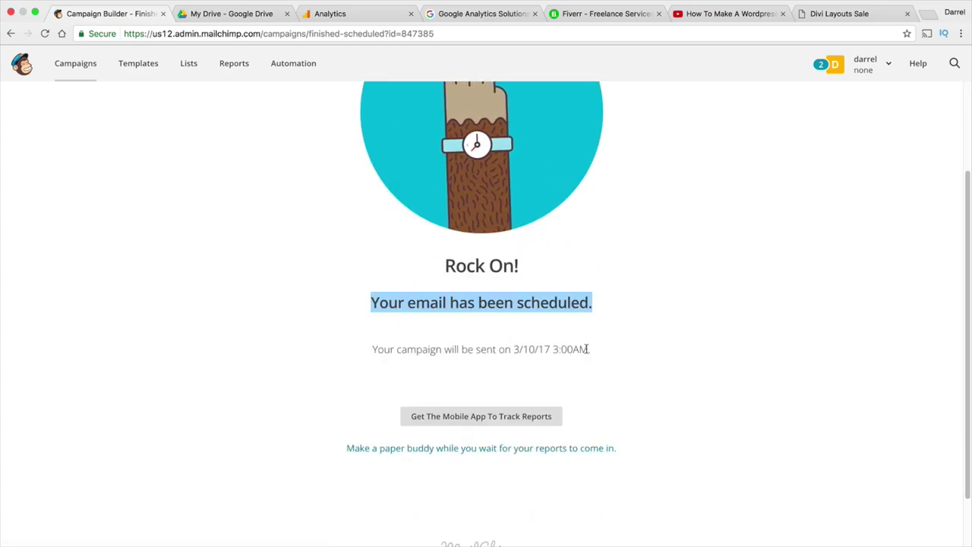
left_click_drag(590, 349, 341, 347)
left_click(473, 351)
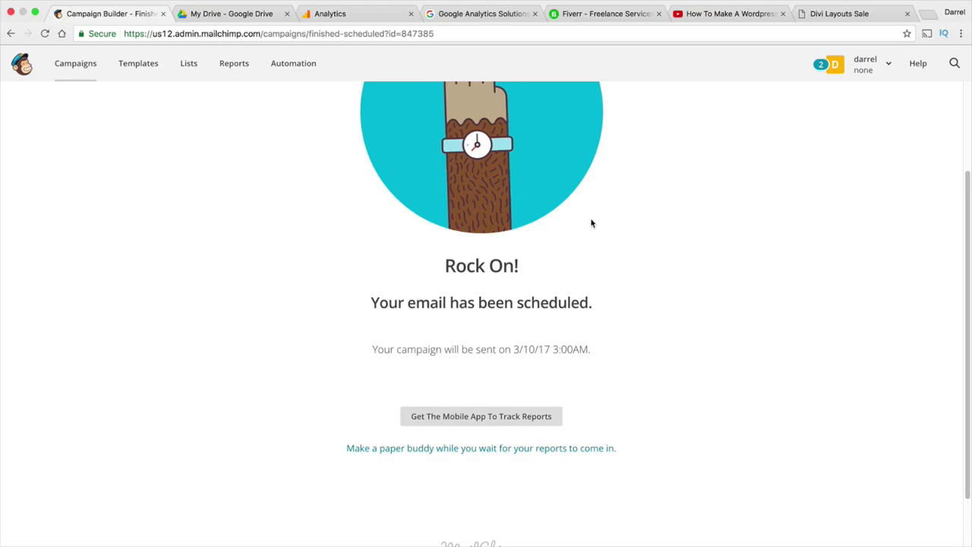
scroll(590, 221, "up", 3)
- View Reports and Lists, then load the WordPress site's home page from the Divi Layouts Sale tab
left_click(228, 67)
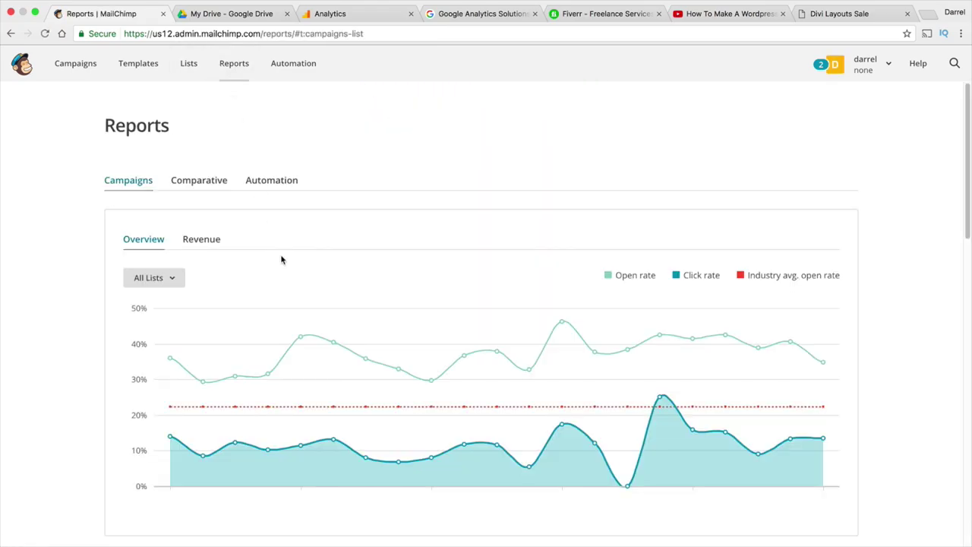
left_click(189, 65)
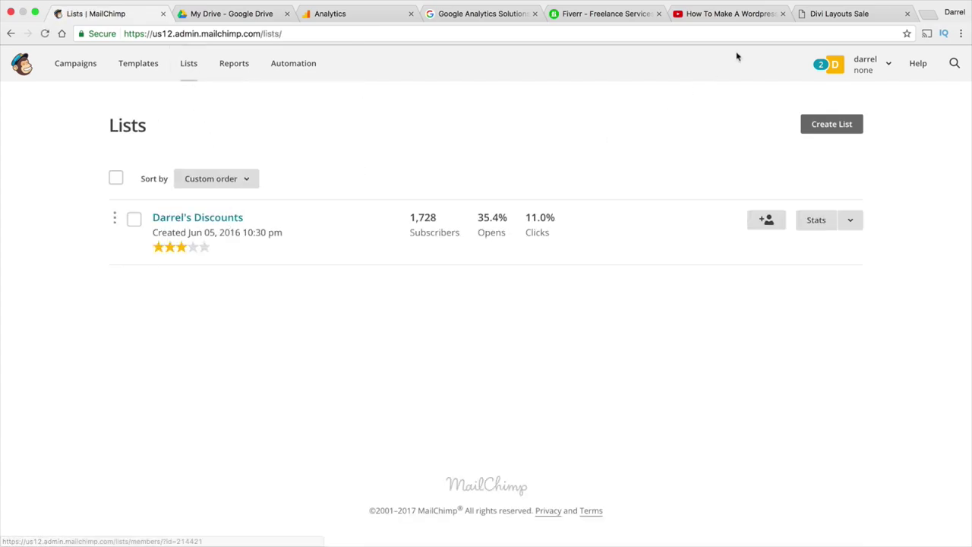
left_click(820, 14)
left_click(491, 92)
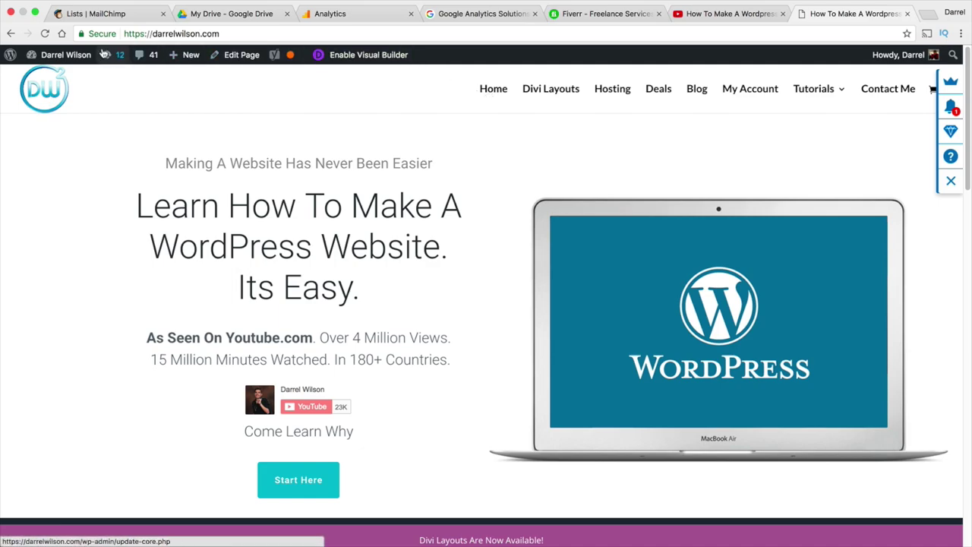
- Go to the WordPress admin dashboard and look over the list of Sumo apps
mouse_move(81, 60)
left_click(80, 76)
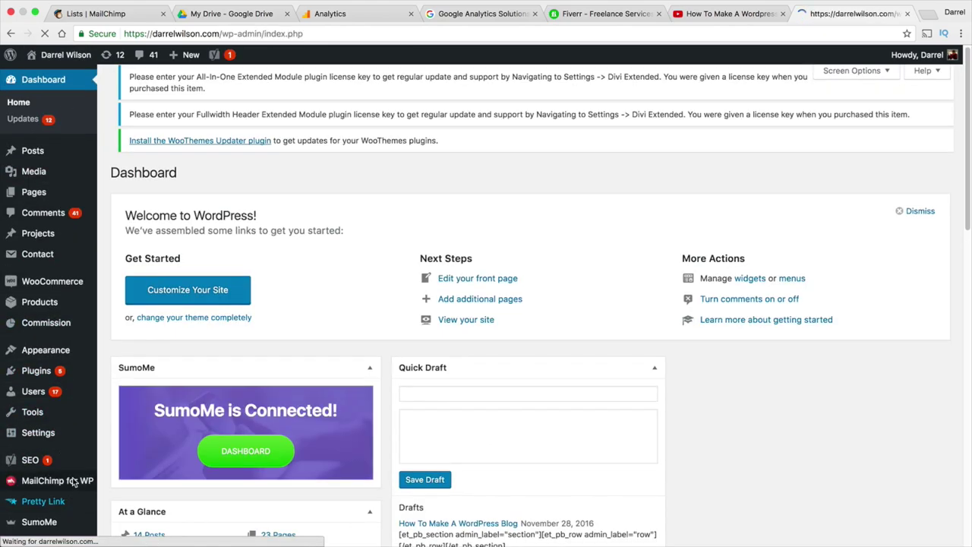
scroll(72, 476, "down", 1)
mouse_move(68, 500)
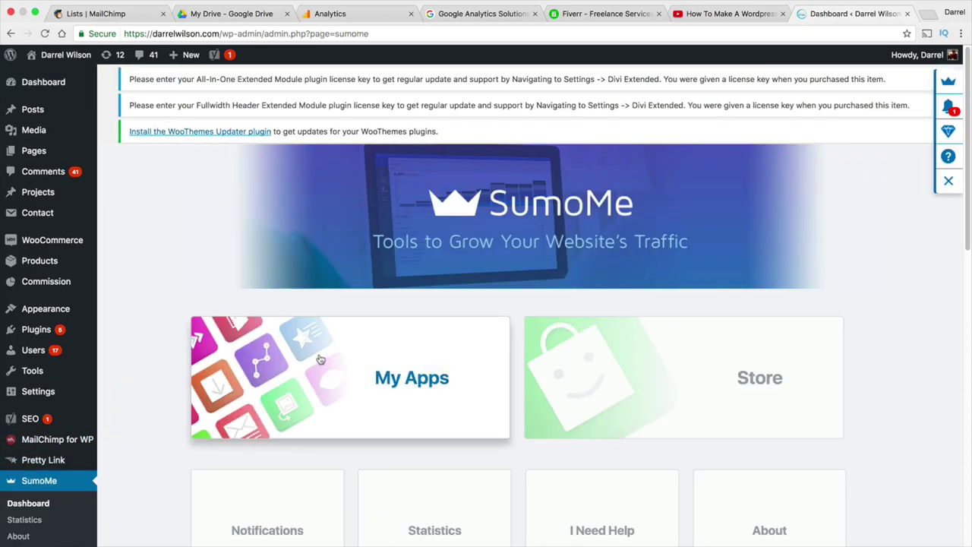
left_click(415, 366)
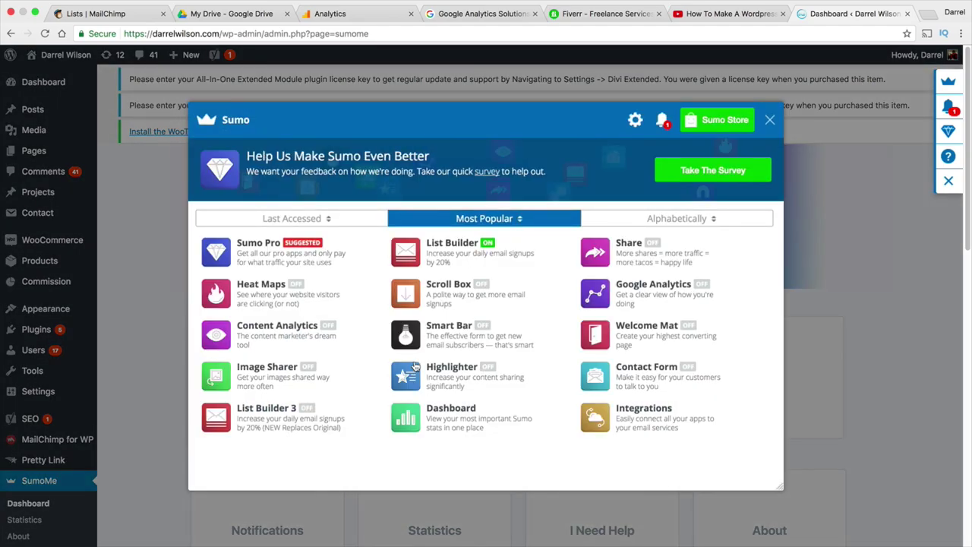
left_click(770, 124)
- Download List Builder's last 7 days of subscribers as CSV, then return to MailChimp Lists
left_click(950, 112)
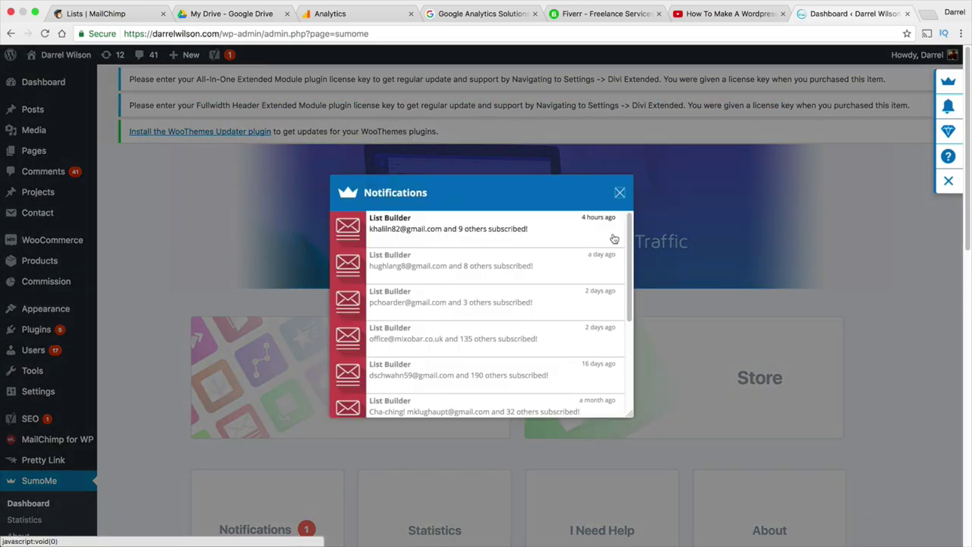
left_click(514, 230)
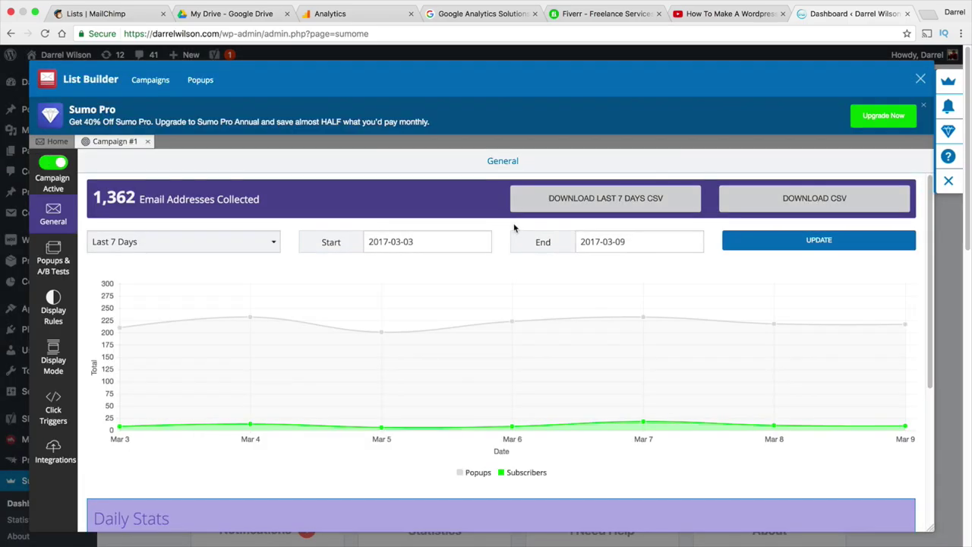
left_click(609, 202)
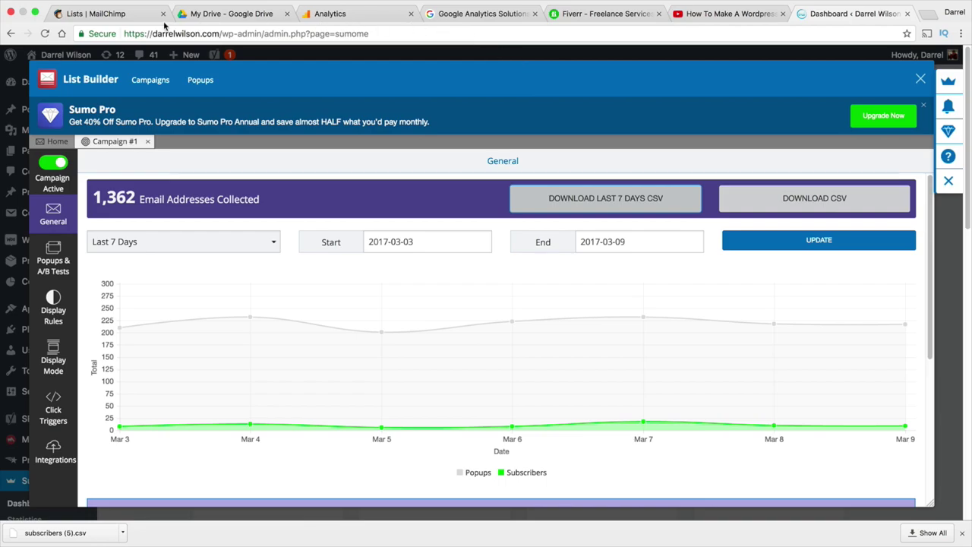
left_click(125, 15)
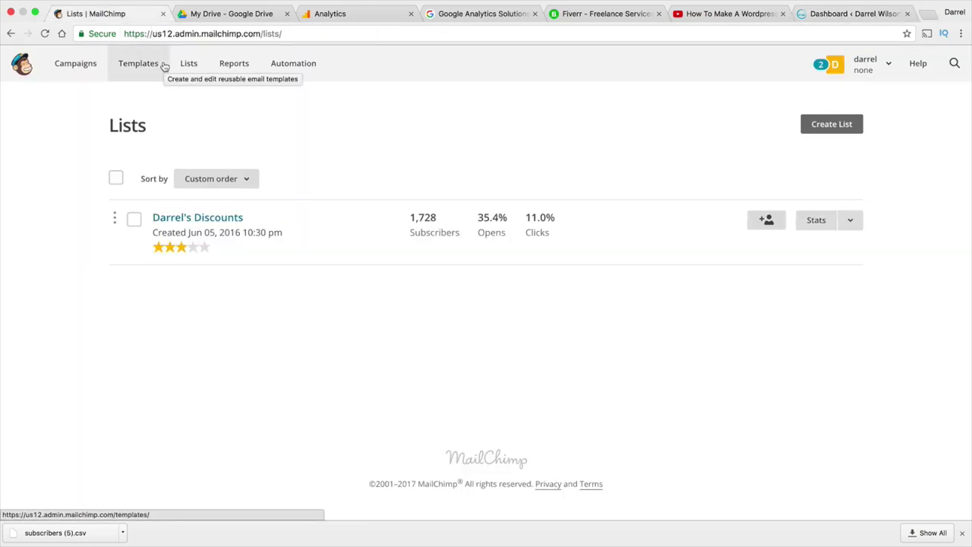
- Open and then close the add-a-subscriber form for the list
left_click(763, 228)
scroll(736, 227, "down", 2)
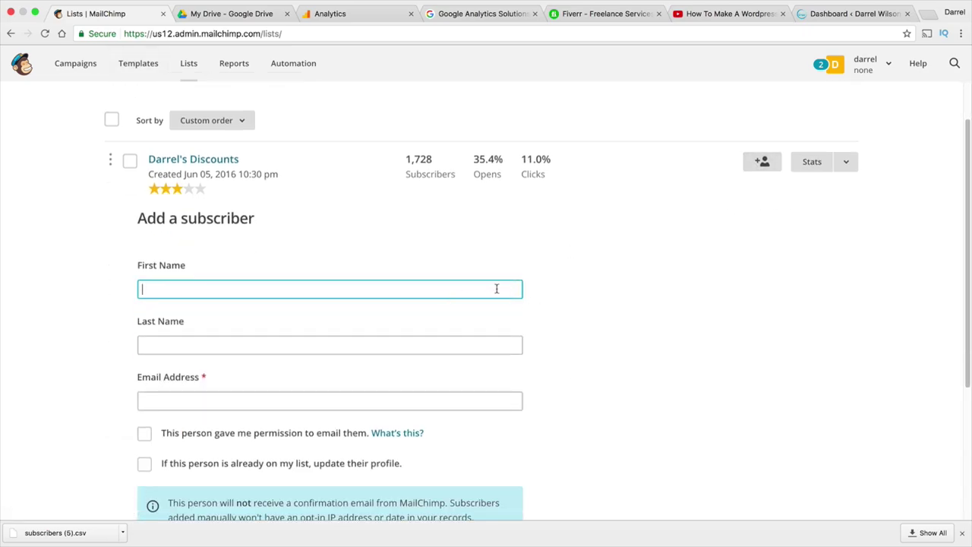
scroll(517, 300, "down", 5)
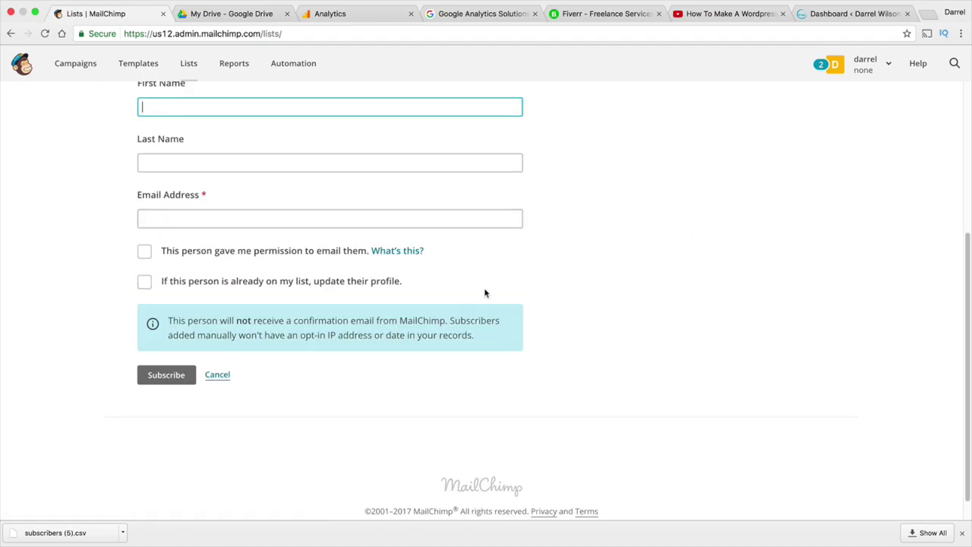
scroll(485, 319, "up", 3)
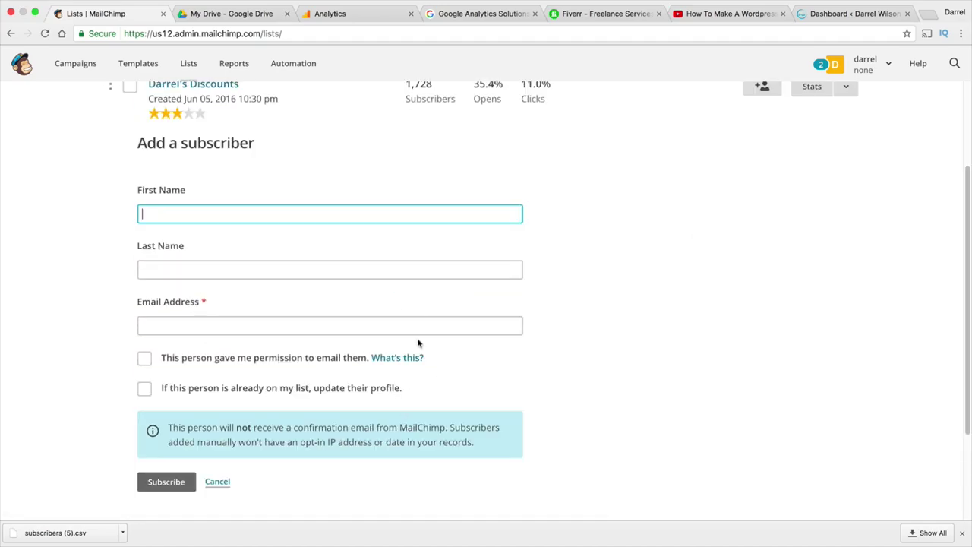
scroll(462, 342, "up", 3)
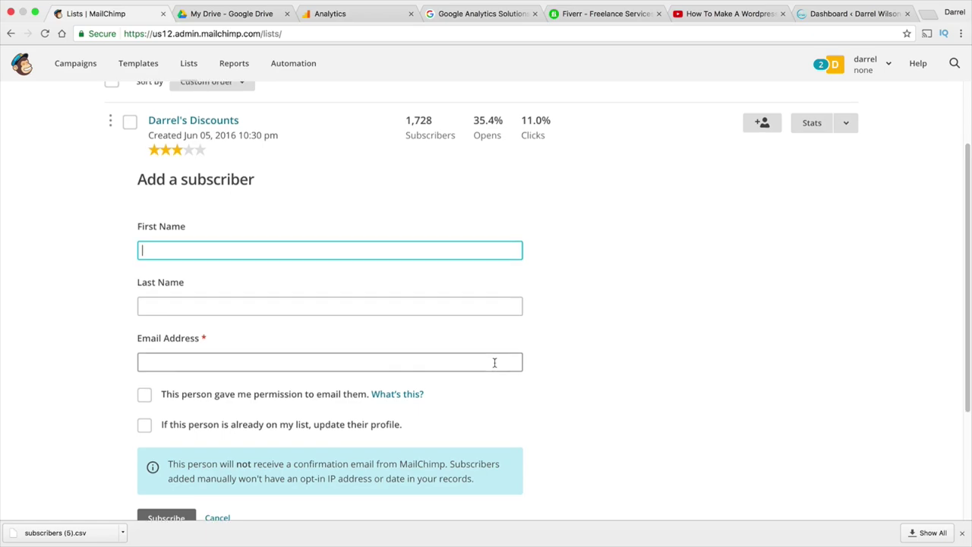
left_click(600, 292)
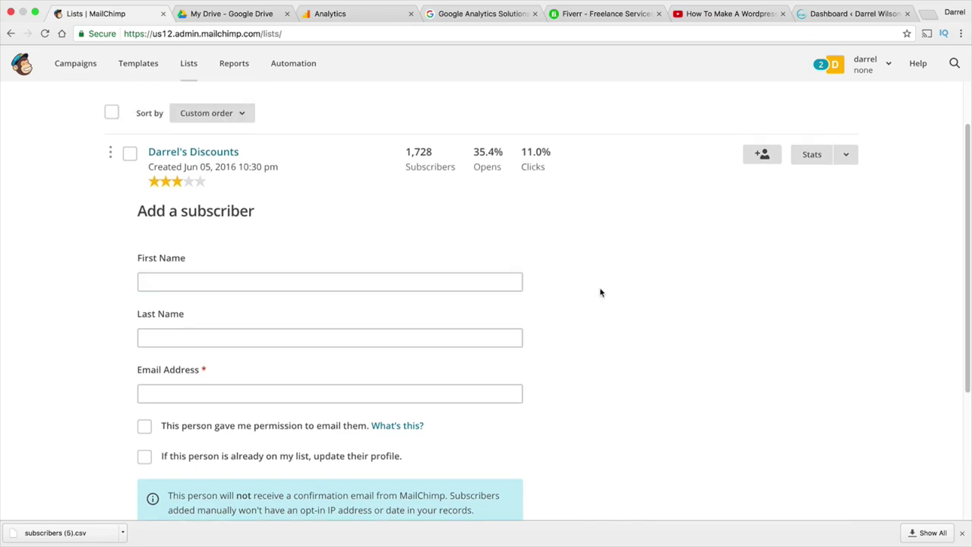
left_click(764, 155)
- Start an Import into the subscriber list using the CSV file option
left_click(852, 221)
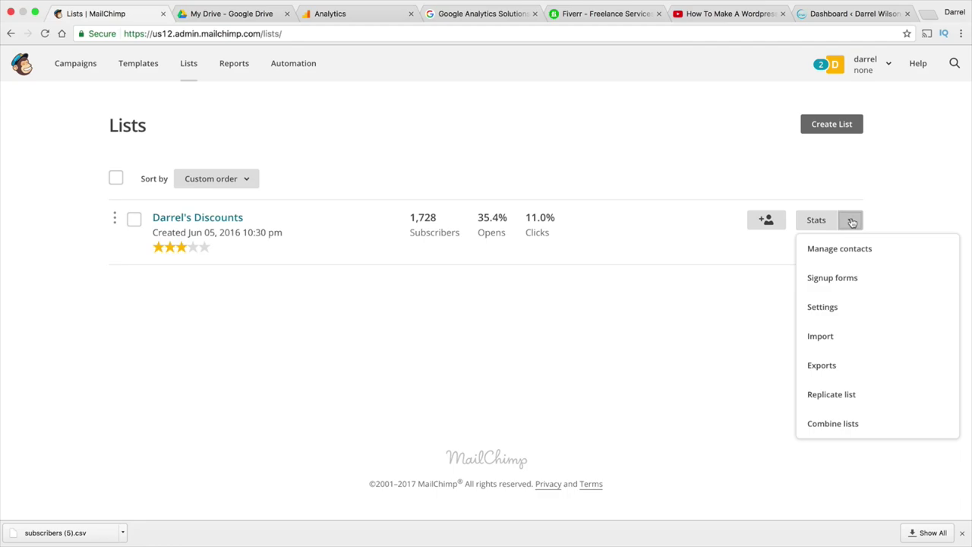
left_click(848, 336)
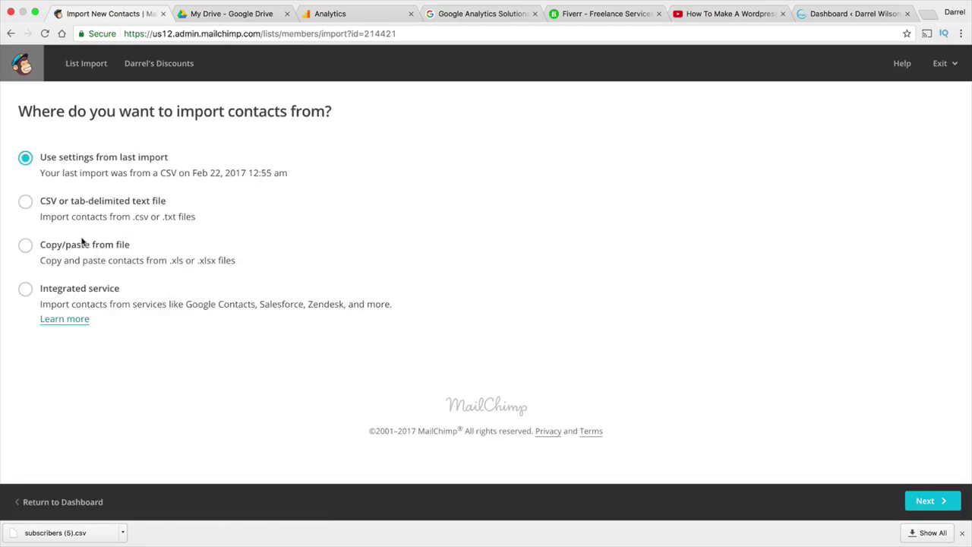
left_click(28, 203)
left_click(926, 502)
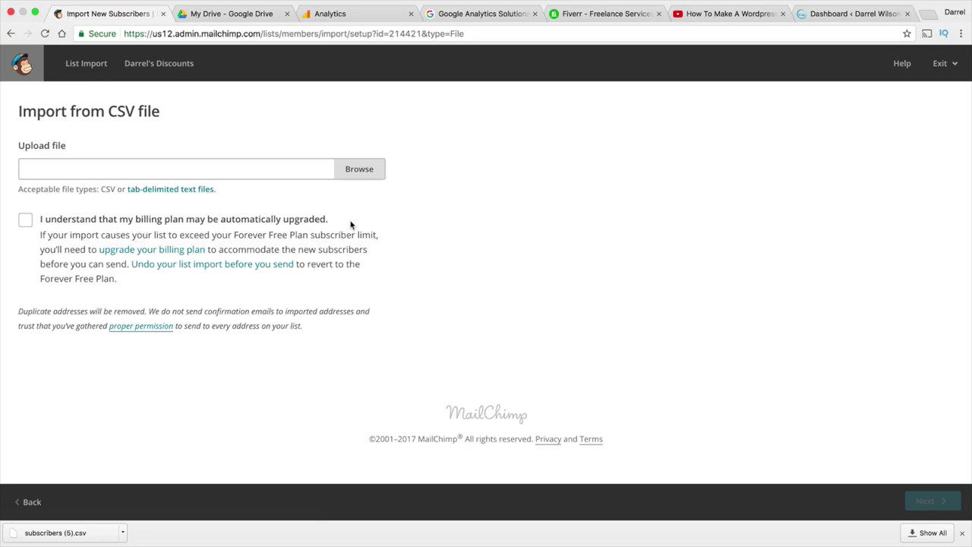
- Upload subscribers (5).csv from Downloads, accept the billing upgrade checkbox, and continue
left_click(361, 170)
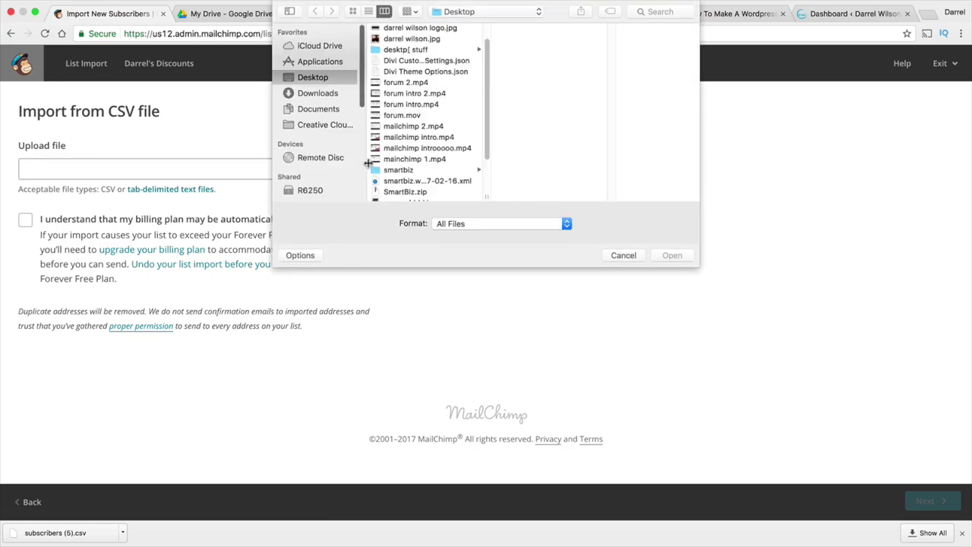
left_click(334, 92)
left_click(658, 12)
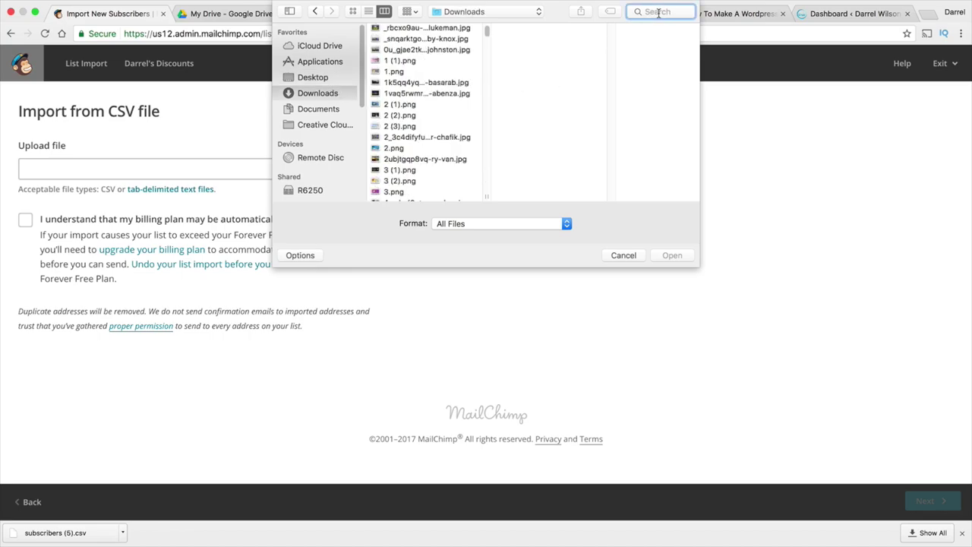
type("subscribers")
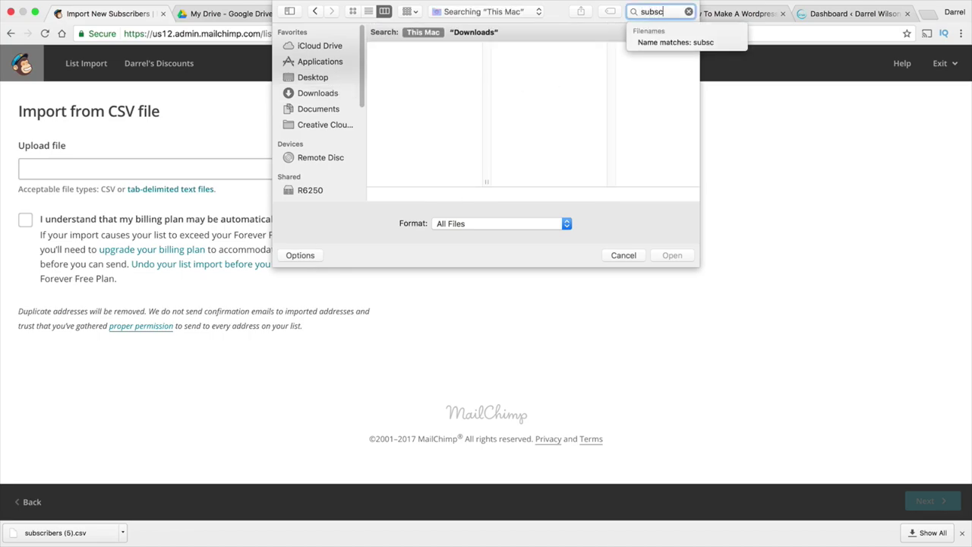
key("Return")
left_click(437, 66)
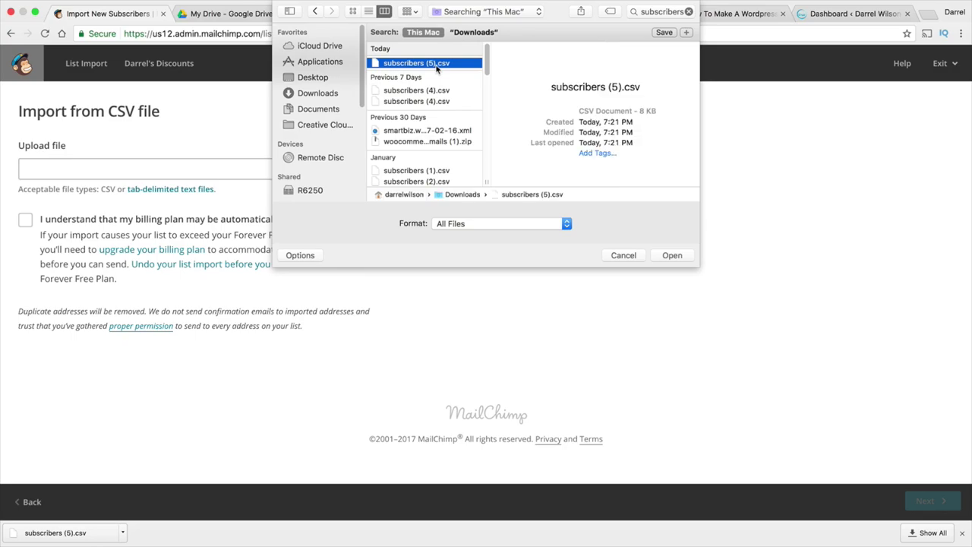
left_click(672, 256)
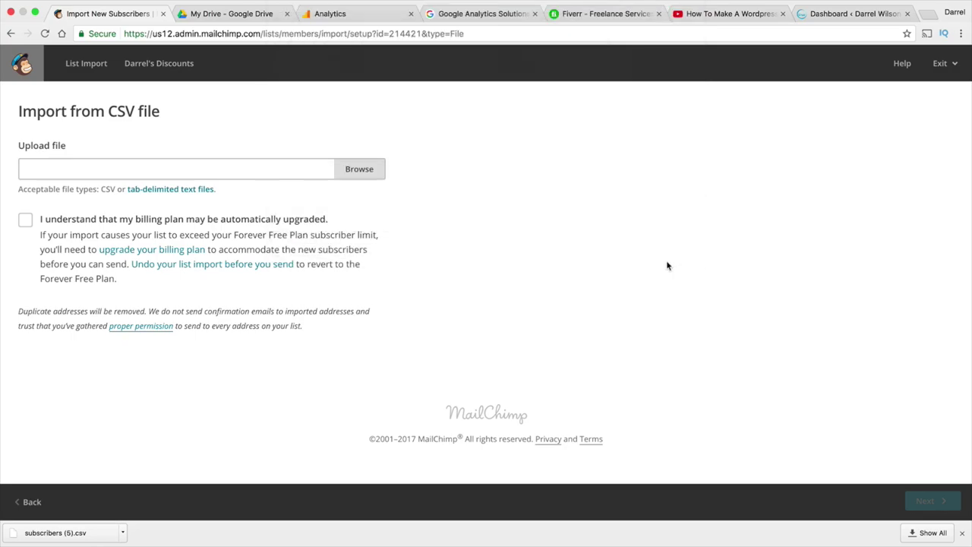
left_click(26, 221)
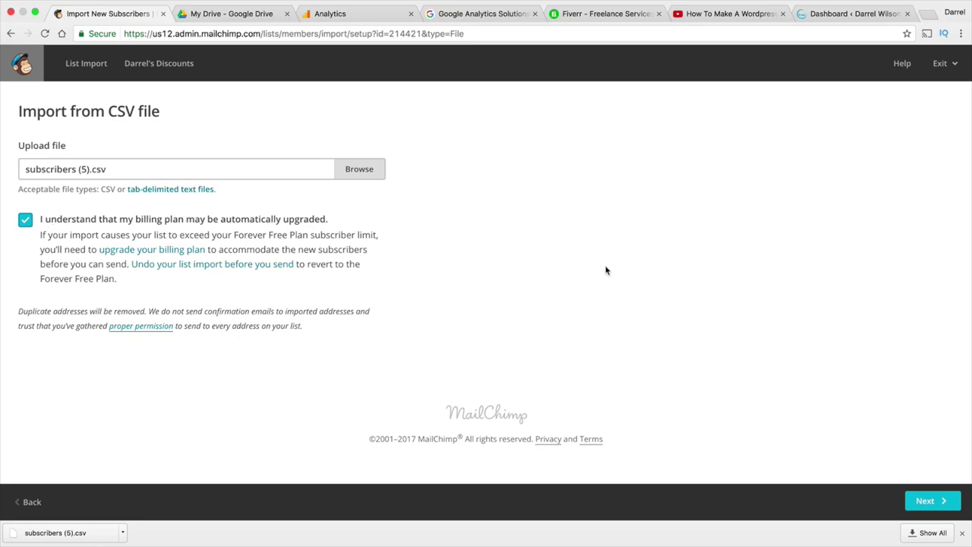
left_click(923, 502)
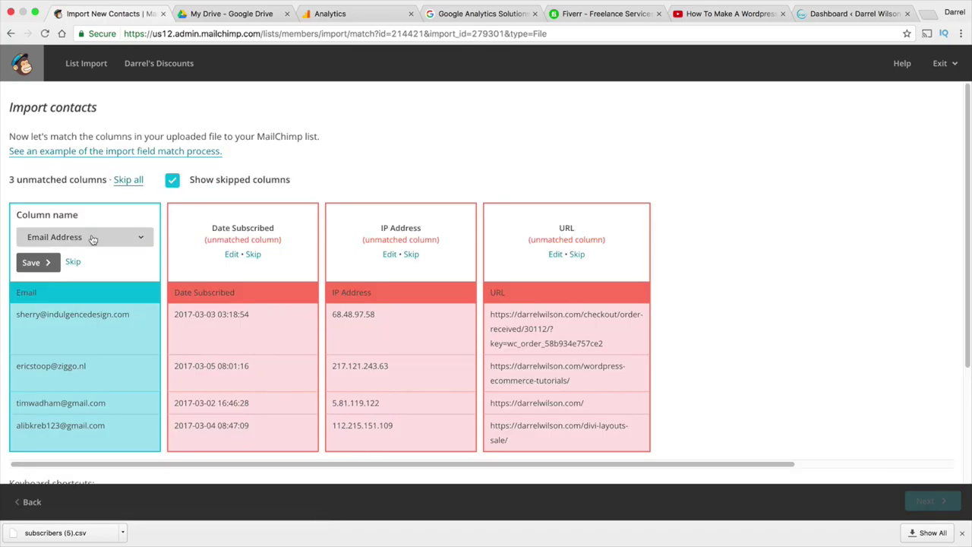
- Map Email to Email Address, save Date Subscribed as a text field, skip IP Address and URL
left_click(92, 238)
left_click(92, 235)
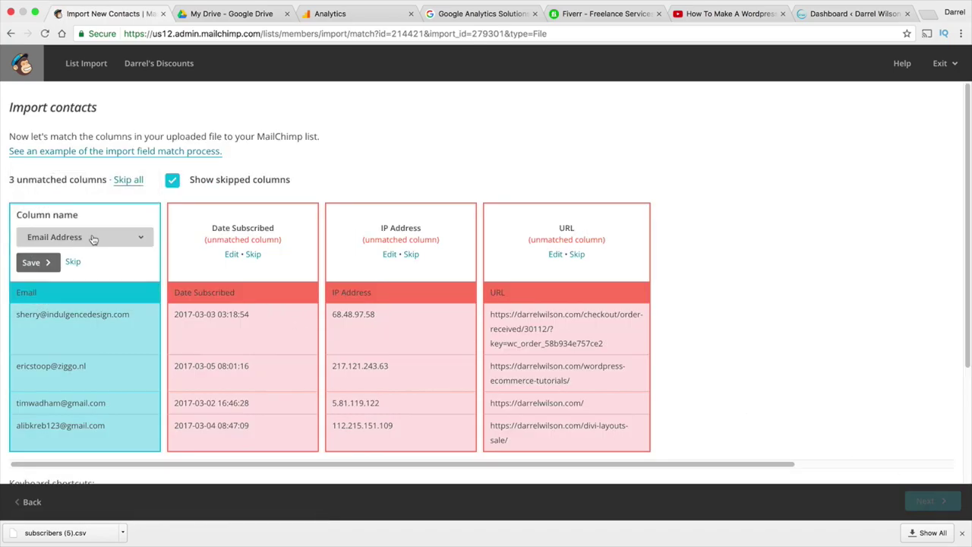
left_click(230, 253)
left_click(234, 236)
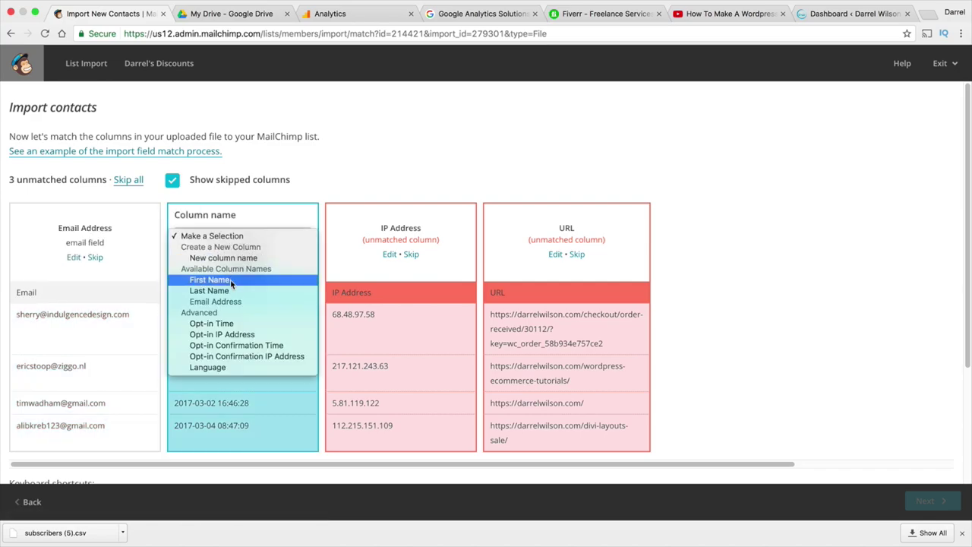
left_click(231, 281)
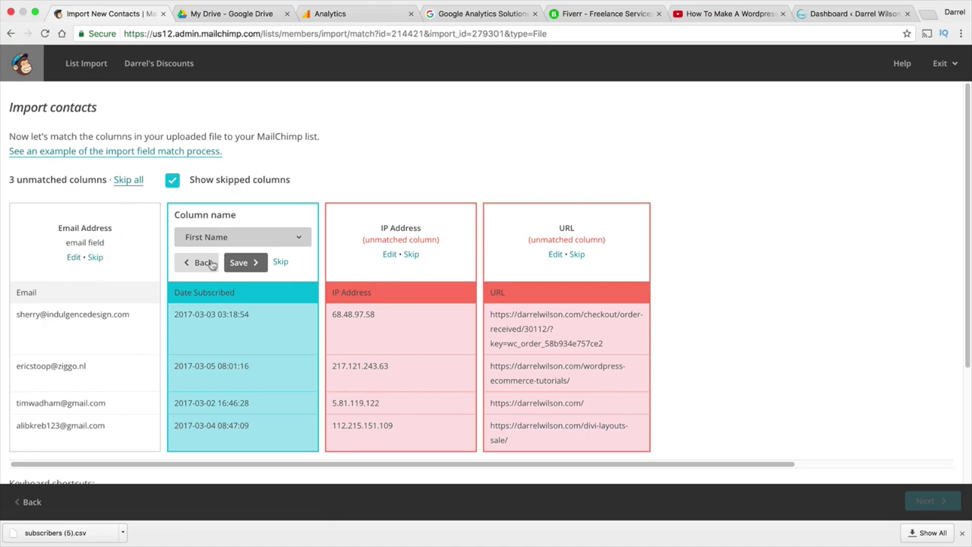
left_click(257, 262)
left_click(438, 261)
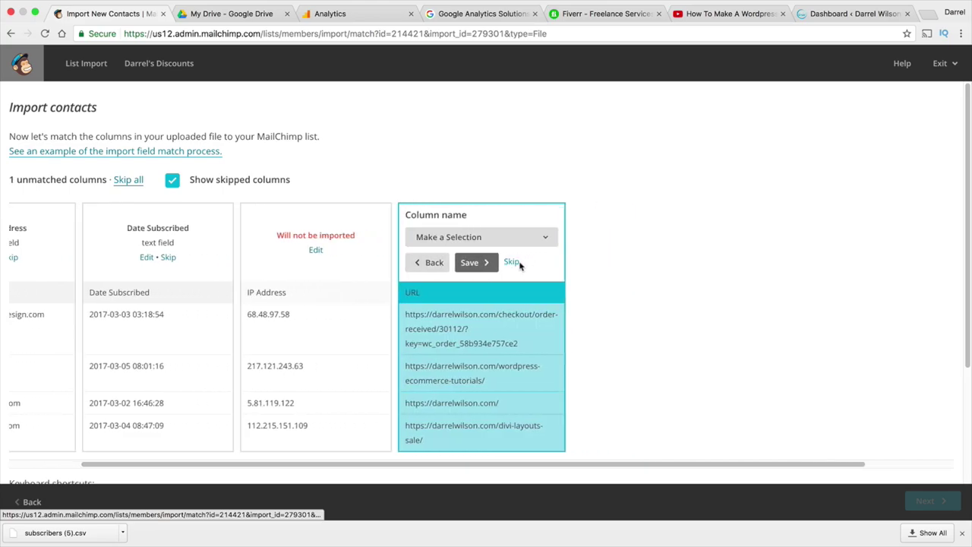
left_click(514, 263)
scroll(509, 274, "down", 2)
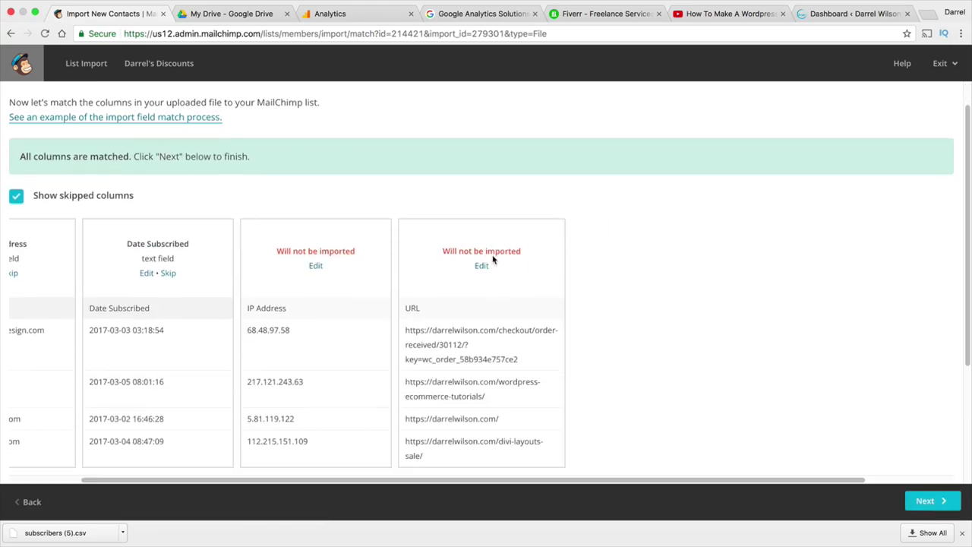
left_click(923, 501)
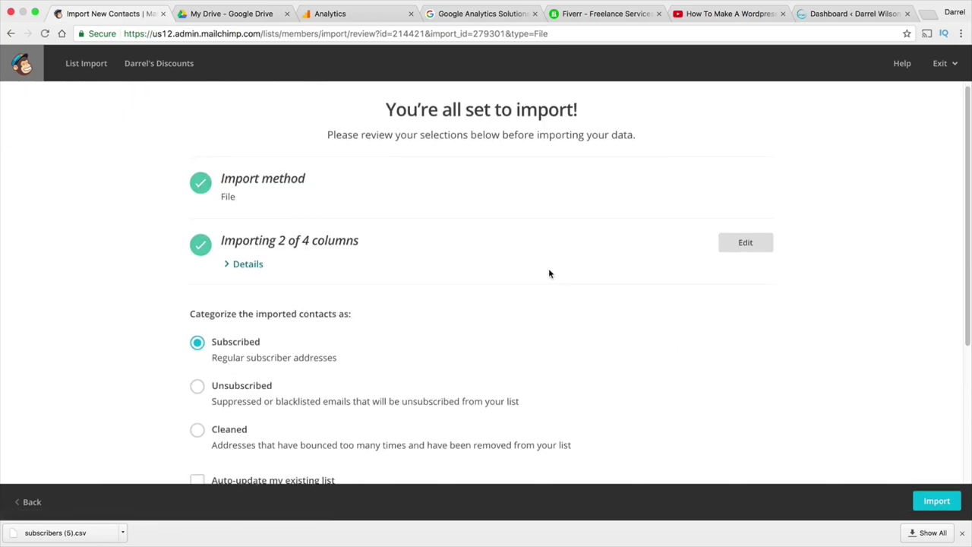
- Run the import of the contacts into the list
scroll(548, 268, "down", 1)
scroll(532, 266, "down", 1)
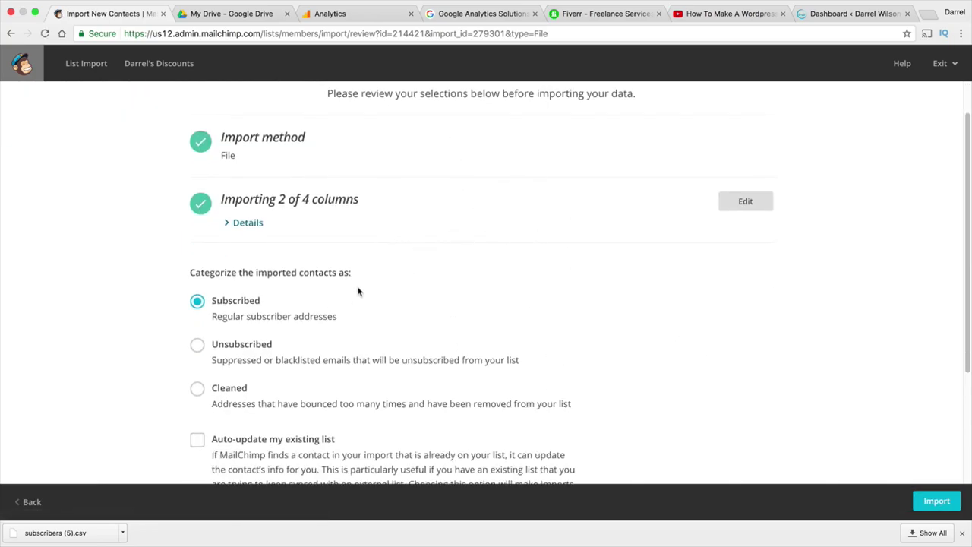
left_click(931, 500)
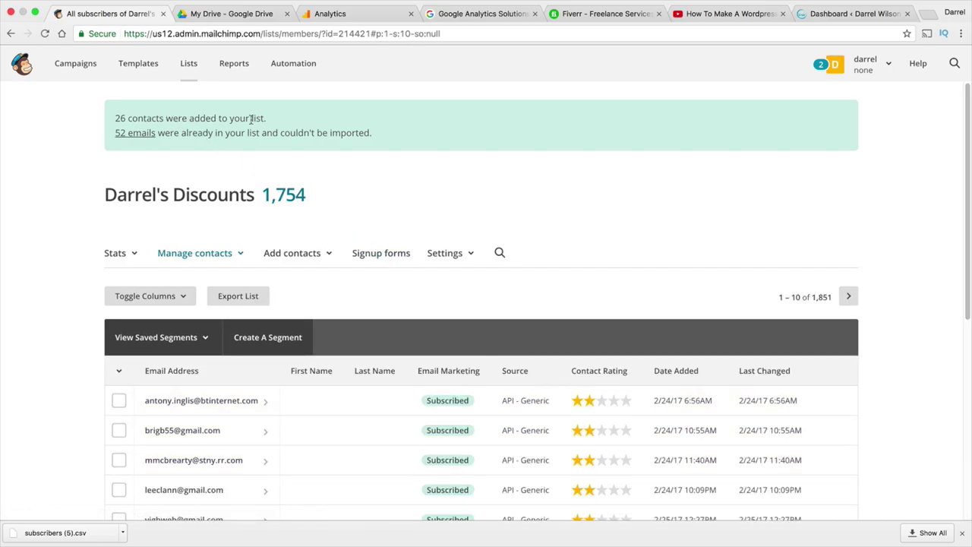
- Highlight the 26-added and 1,754-subscriber notices, reload the list, then return to WordPress
left_click_drag(237, 120, 112, 119)
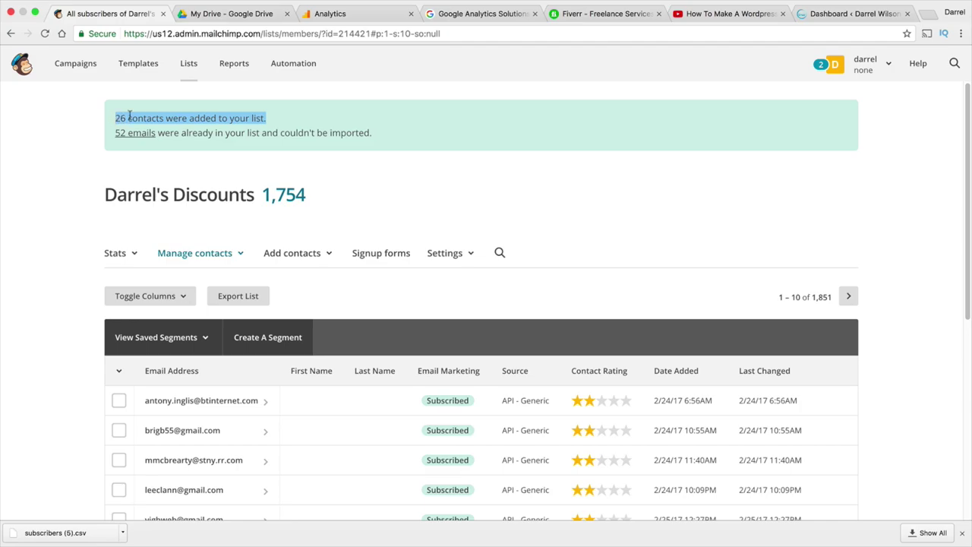
left_click_drag(378, 135, 111, 135)
left_click_drag(318, 197, 48, 43)
left_click(44, 34)
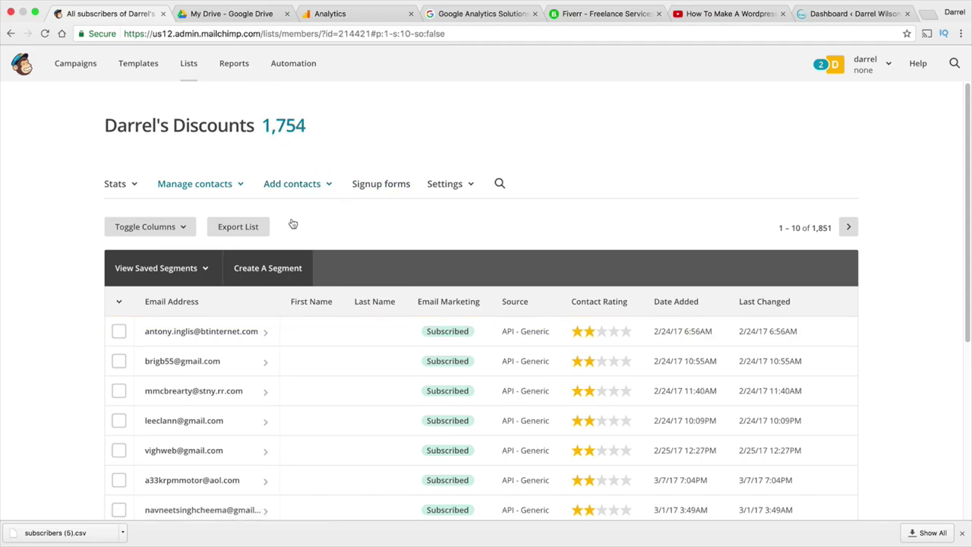
left_click(961, 533)
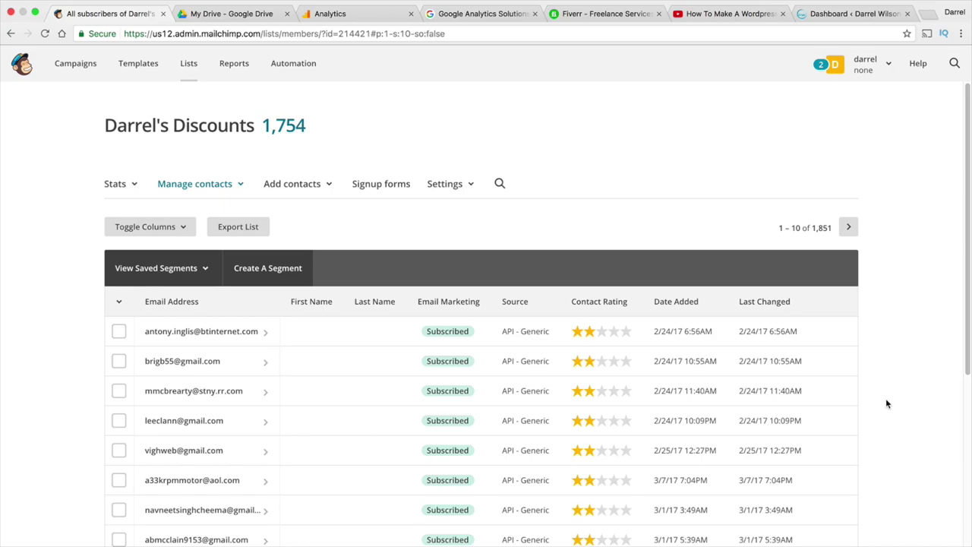
left_click(829, 15)
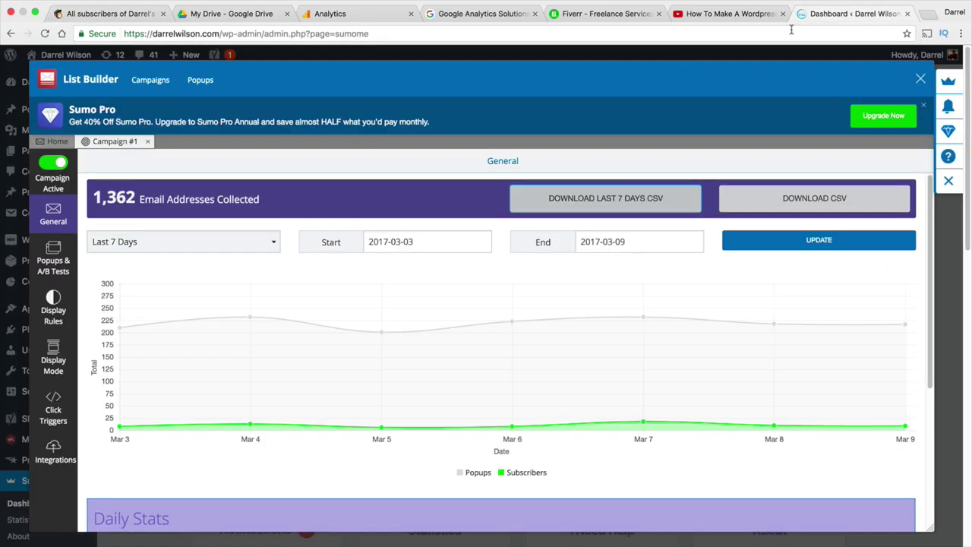
- Close List Builder, visit the live site's Blog, and open the Divi theme tutorial post
left_click(919, 79)
left_click(65, 78)
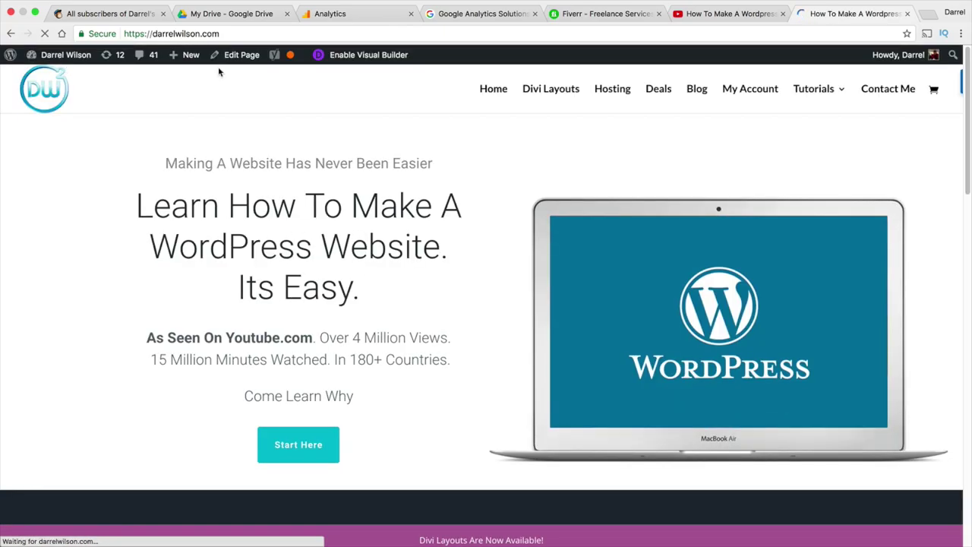
left_click(693, 93)
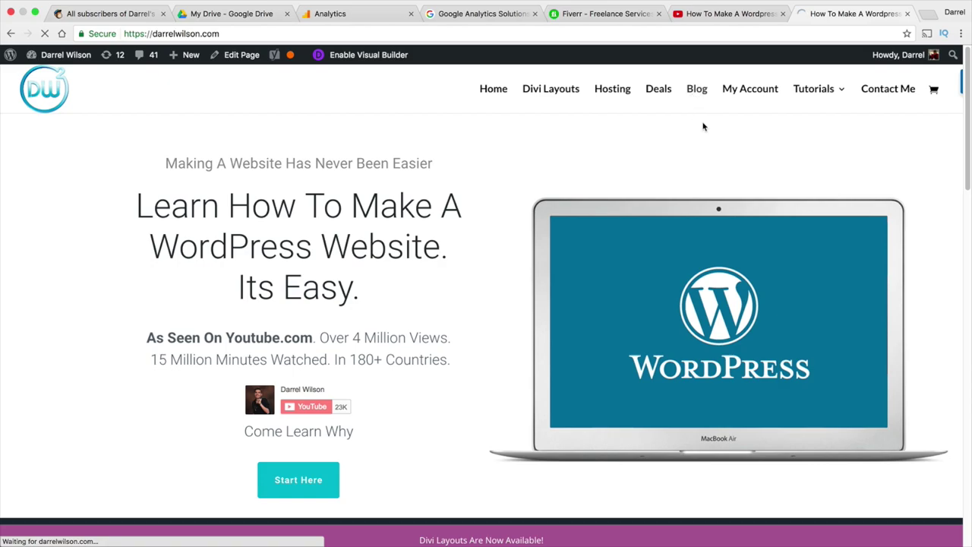
scroll(782, 224, "down", 2)
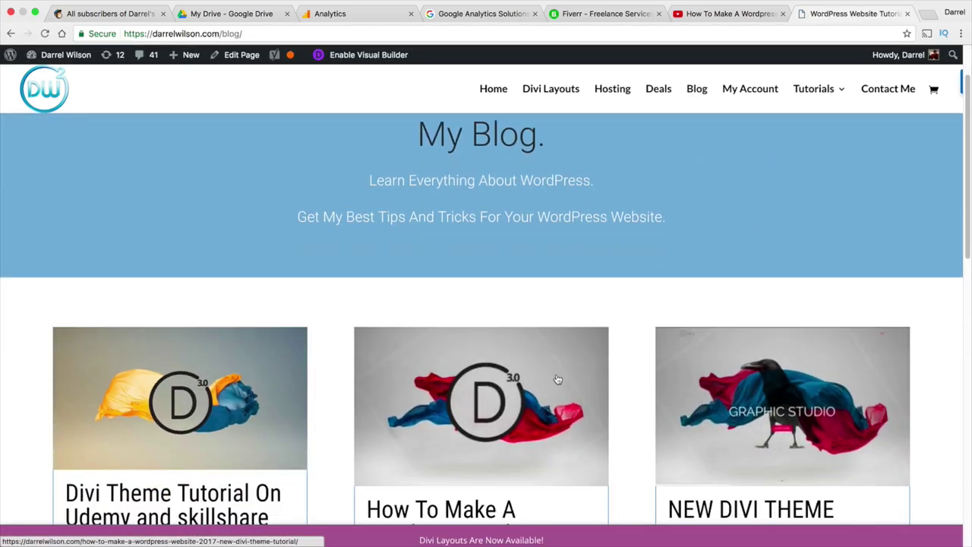
left_click(549, 382)
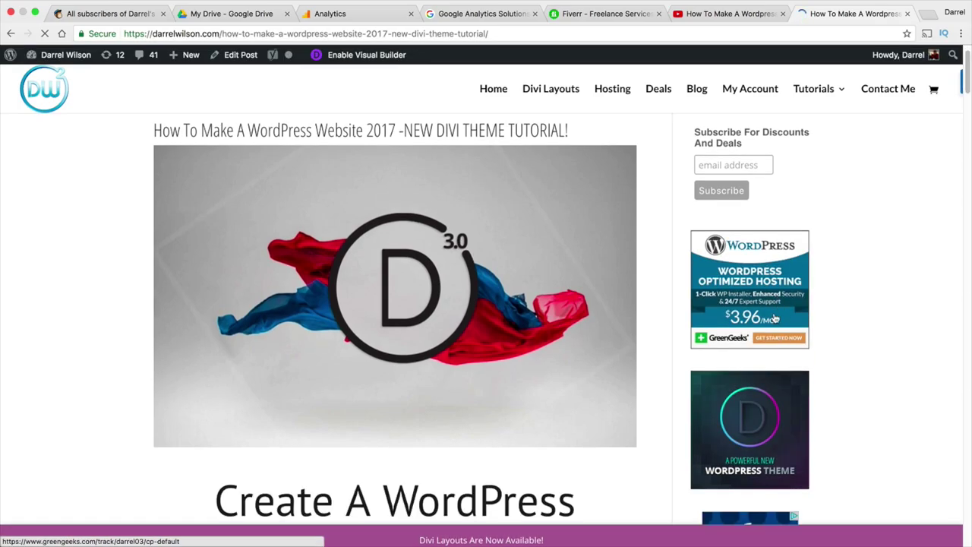
scroll(776, 347, "down", 3)
scroll(765, 375, "down", 2)
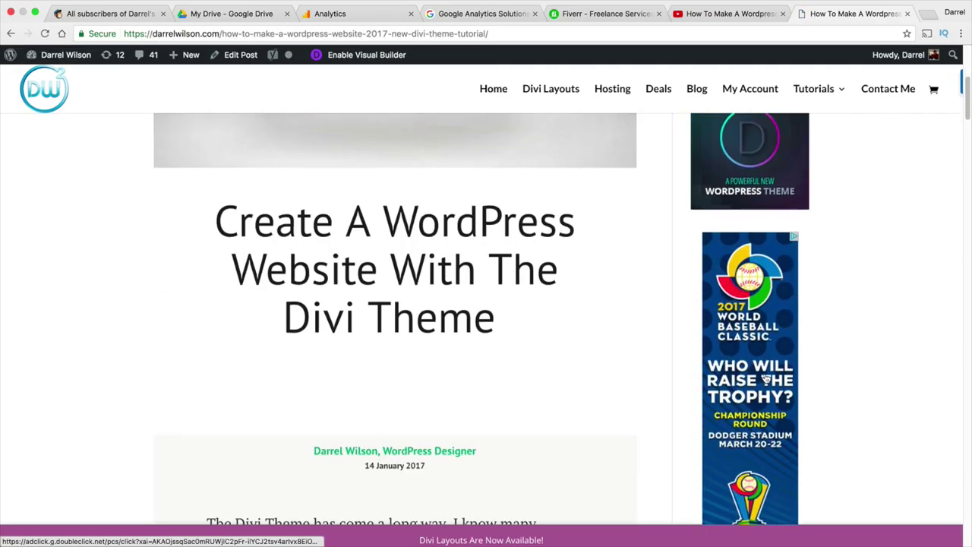
scroll(766, 375, "up", 5)
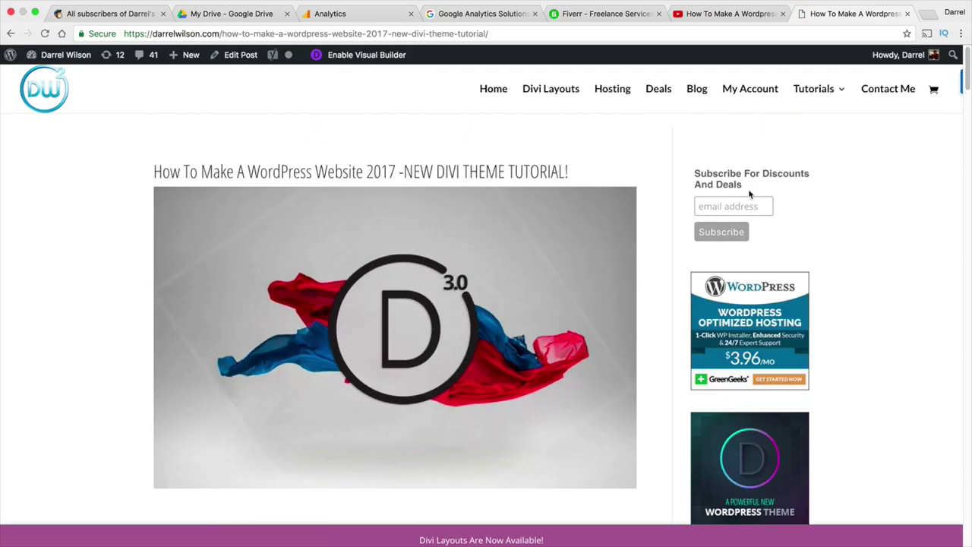
- Inspect the sidebar Subscribe For Discounts And Deals email field, then go to the MailChimp dashboard
left_click_drag(751, 192, 694, 172)
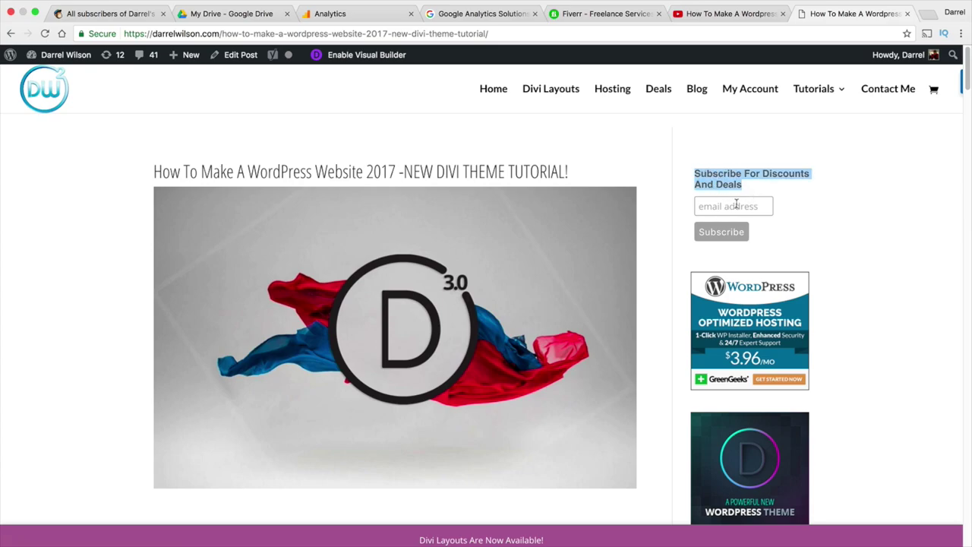
left_click(735, 205)
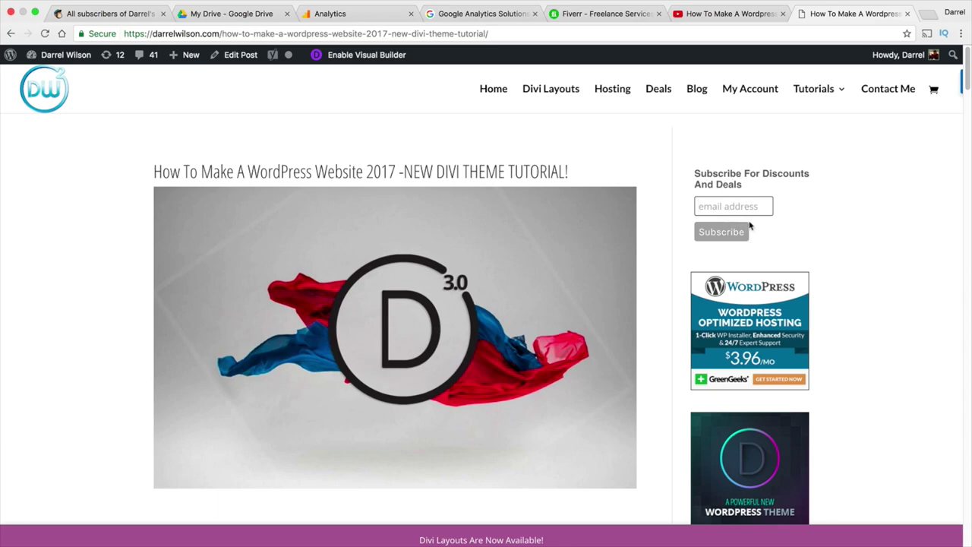
left_click(78, 15)
left_click(22, 66)
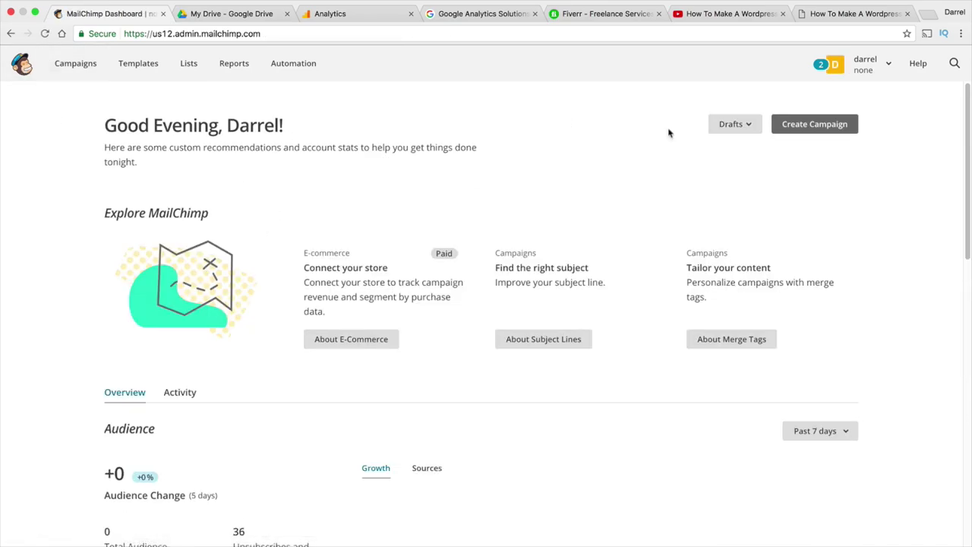
- Go to Lists, open the discounts list, and pick Embedded forms under Signup forms
left_click(189, 67)
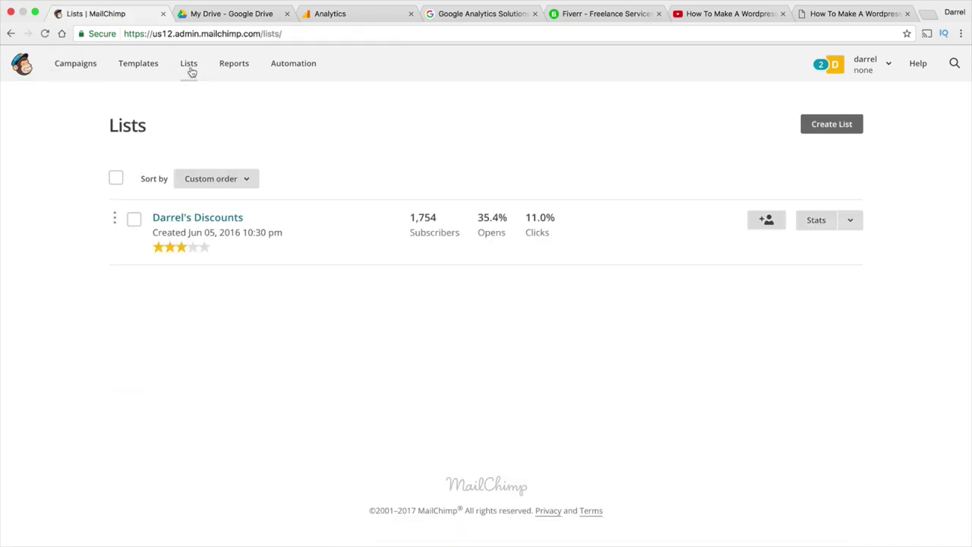
left_click(216, 219)
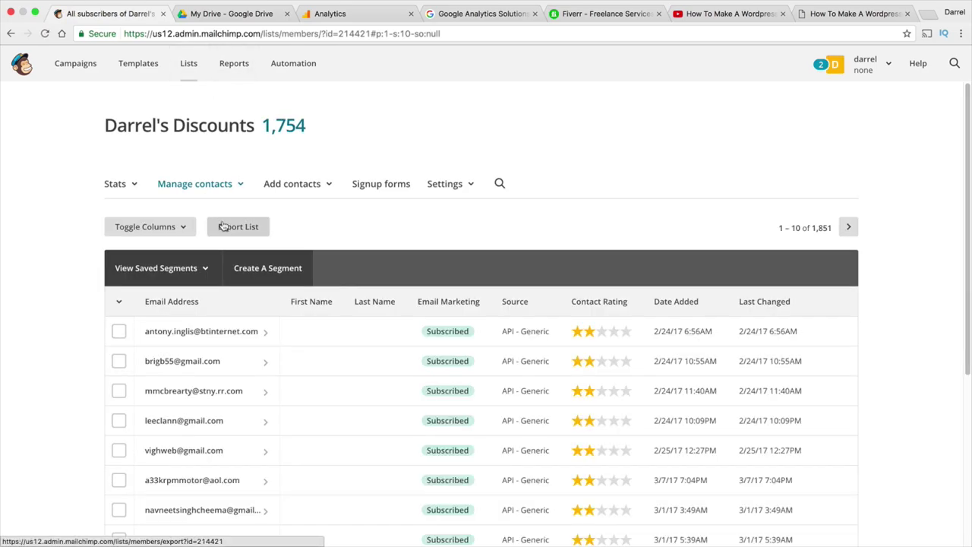
left_click(382, 186)
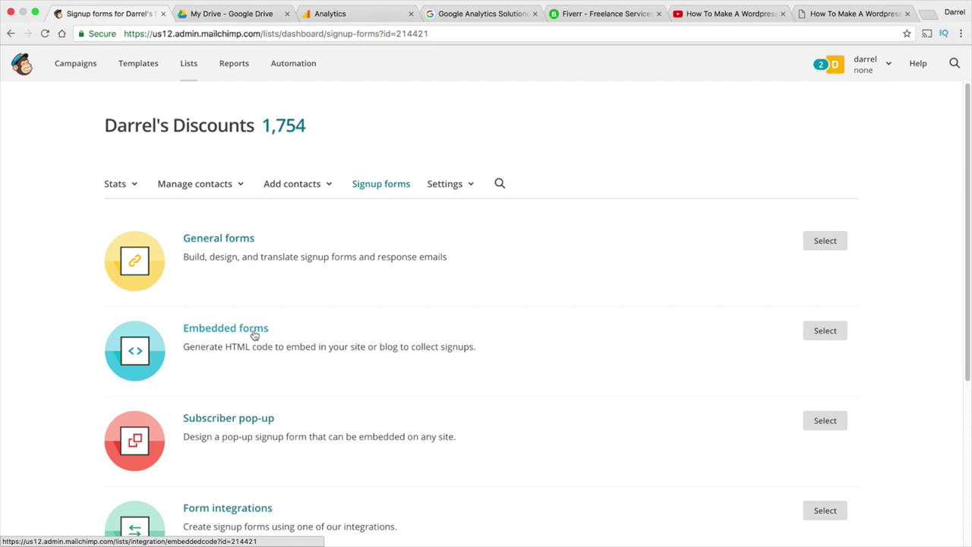
left_click(833, 331)
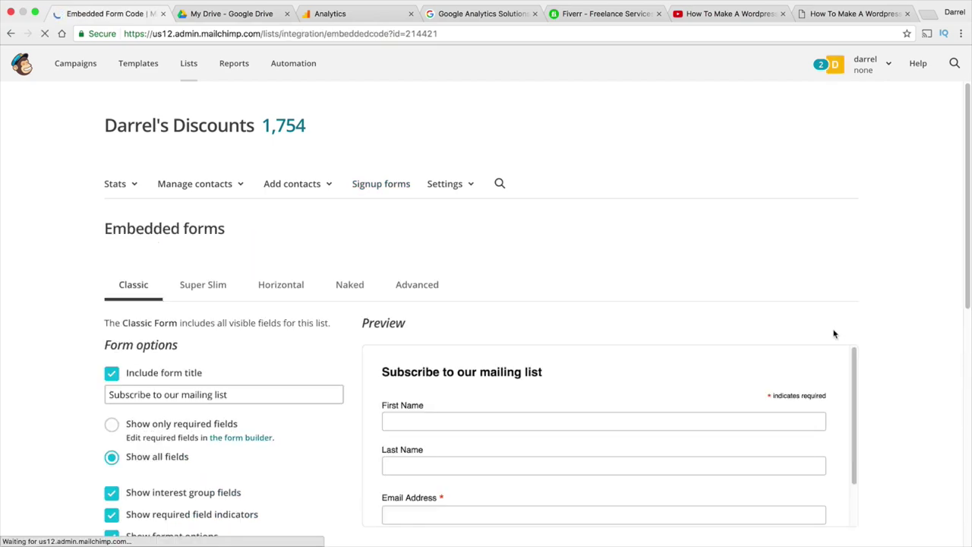
- Preview the Super Slim, Horizontal, Naked and Advanced form options, ending back on Classic
scroll(615, 288, "down", 2)
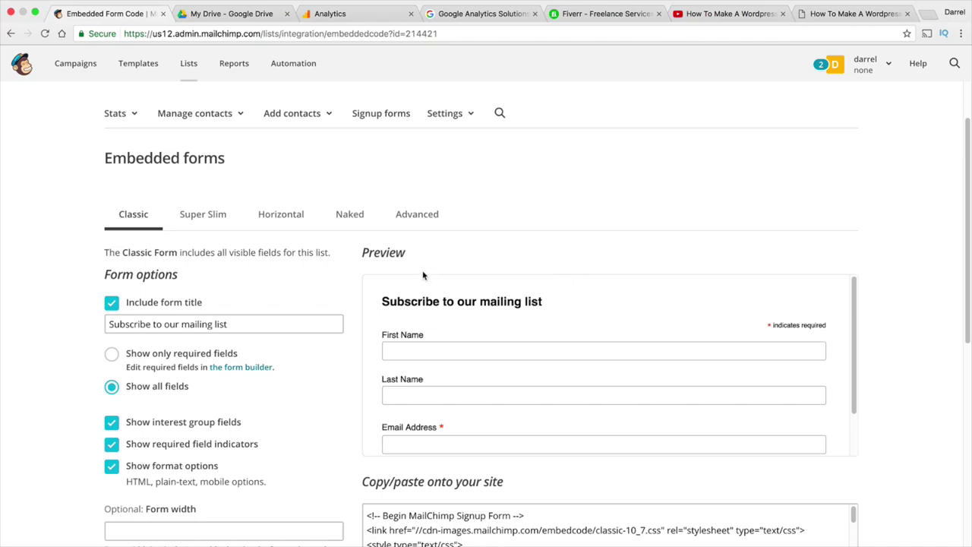
left_click(207, 217)
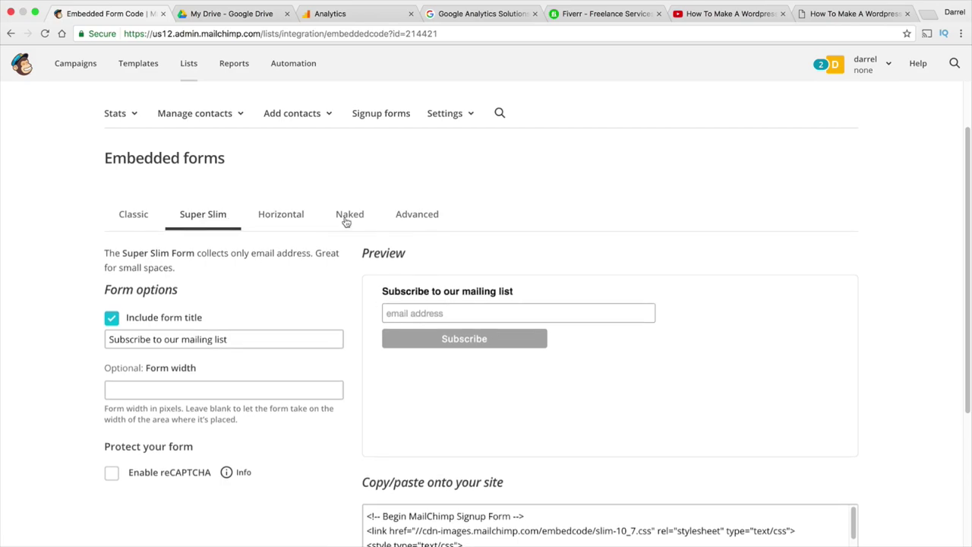
left_click(282, 218)
left_click(364, 219)
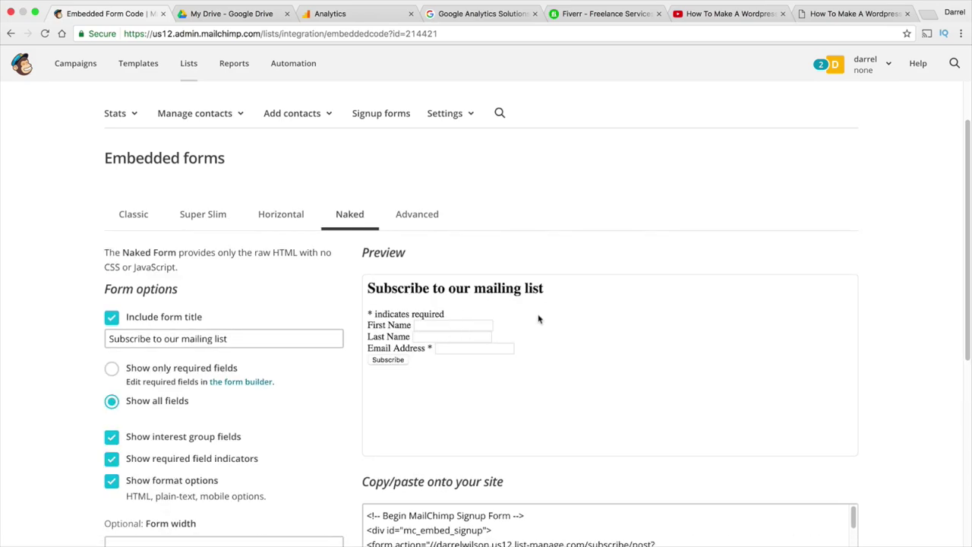
left_click_drag(554, 288, 400, 235)
left_click(406, 225)
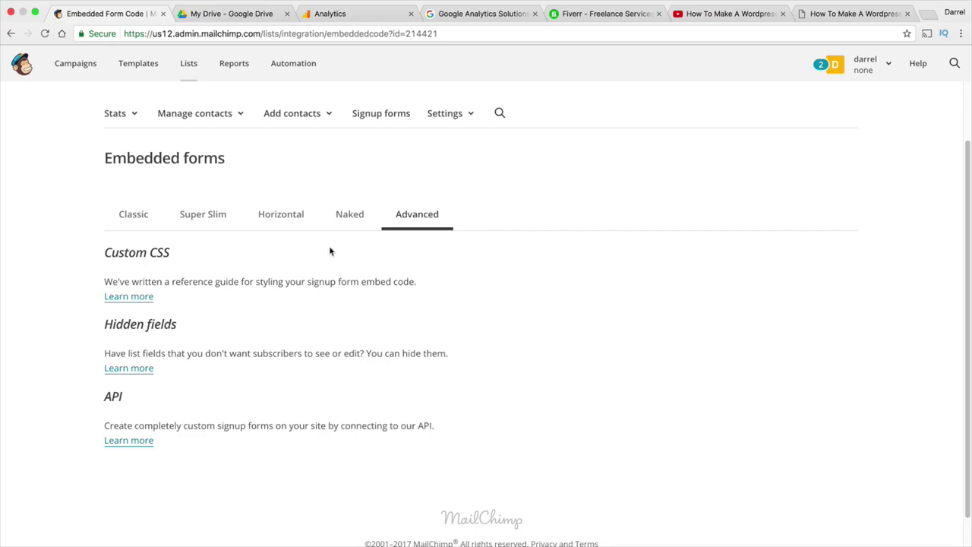
left_click(218, 218)
left_click(141, 220)
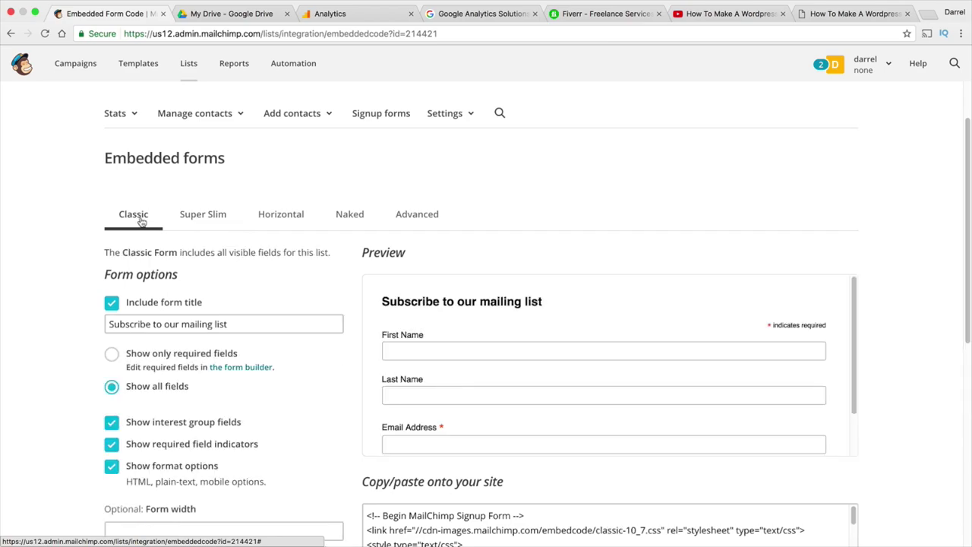
scroll(393, 330, "down", 5)
scroll(402, 339, "up", 3)
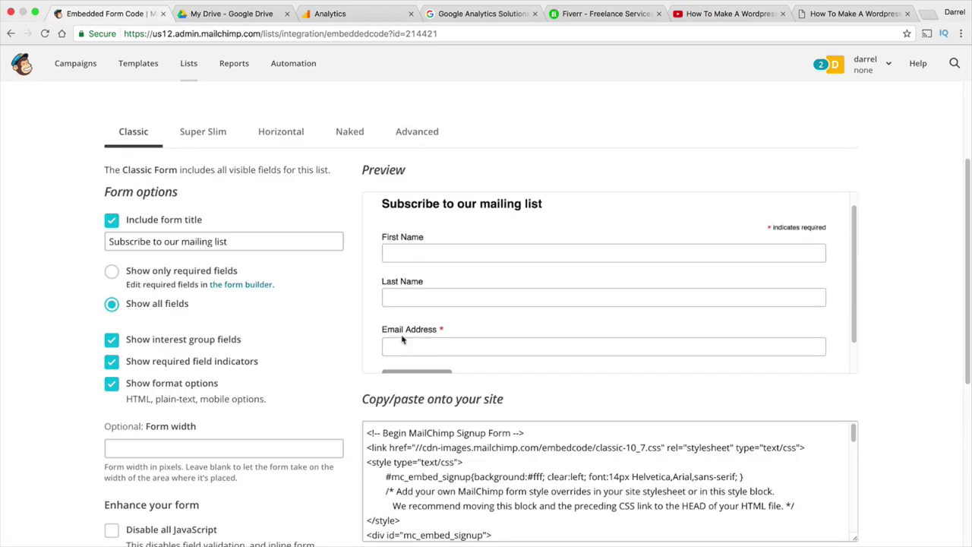
scroll(407, 326, "up", 1)
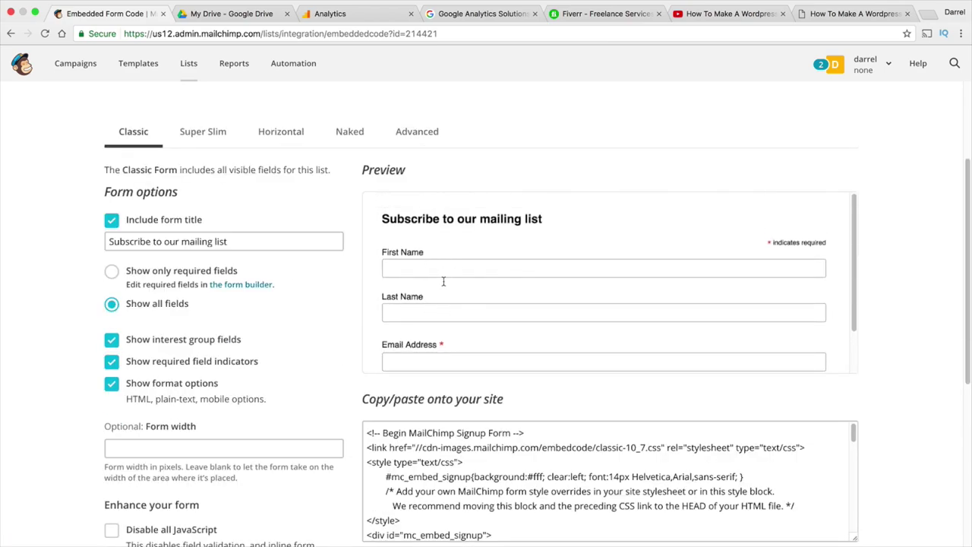
- Switch the form to Super Slim and copy all of its embed code
left_click(201, 132)
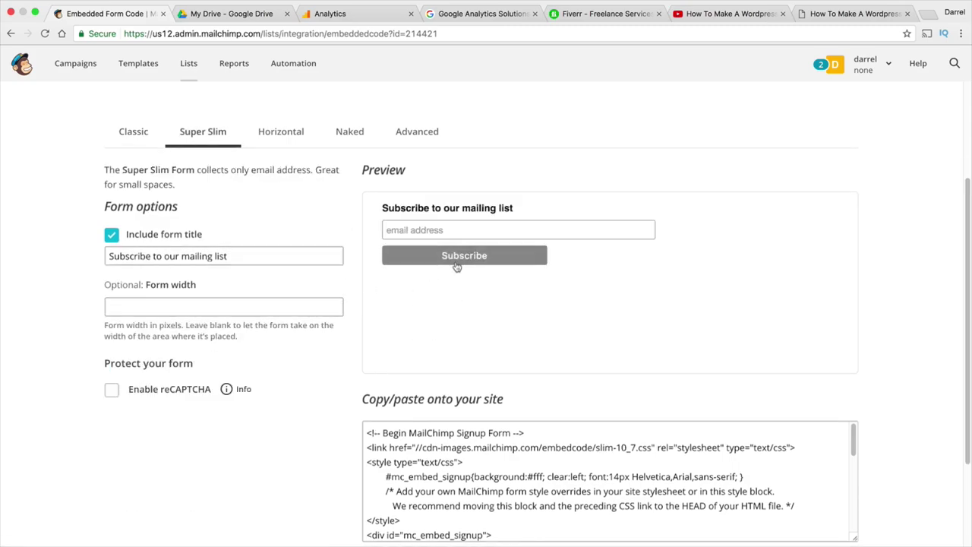
left_click(234, 304)
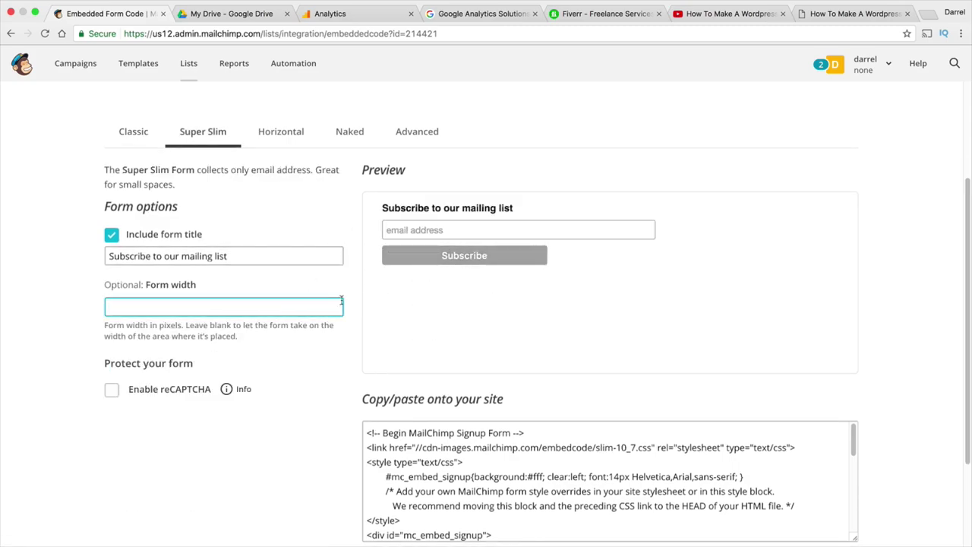
left_click(281, 133)
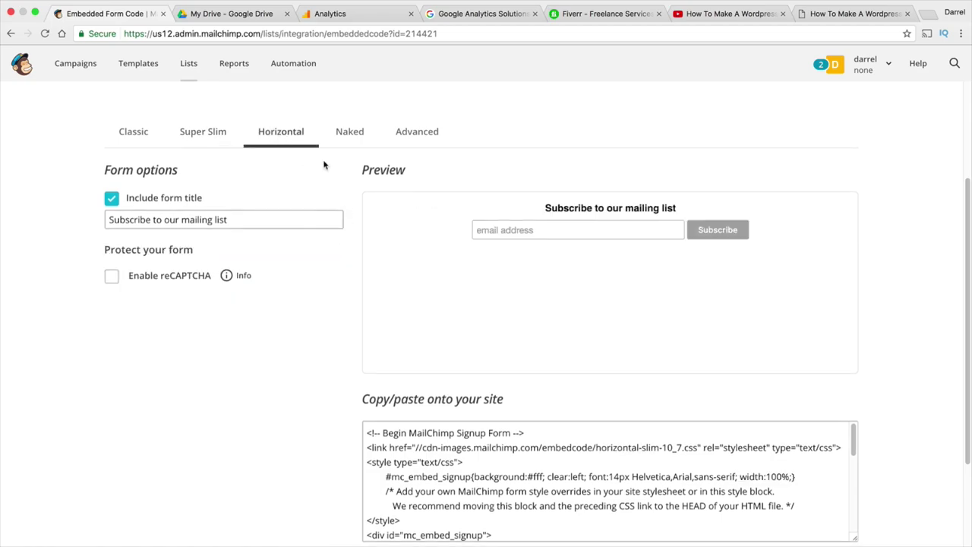
left_click(224, 133)
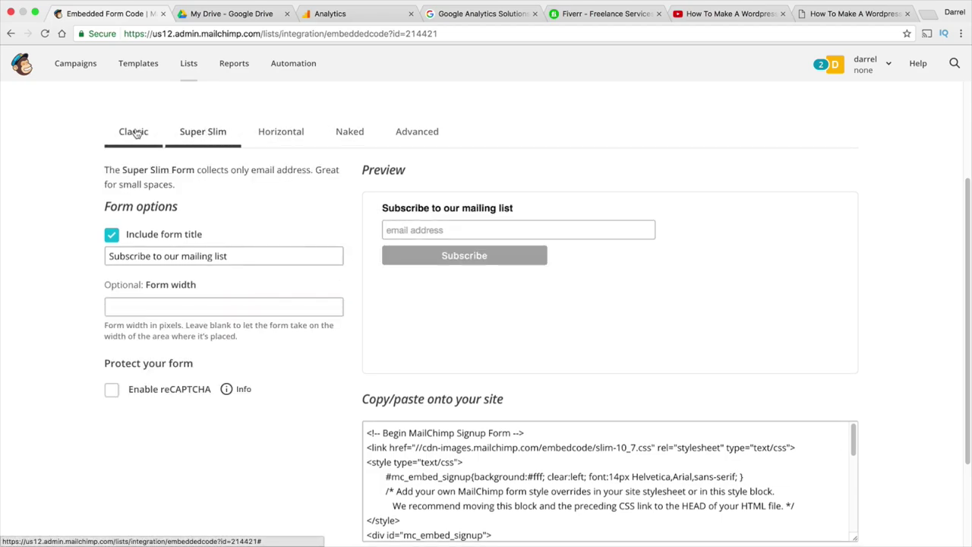
scroll(327, 403, "down", 3)
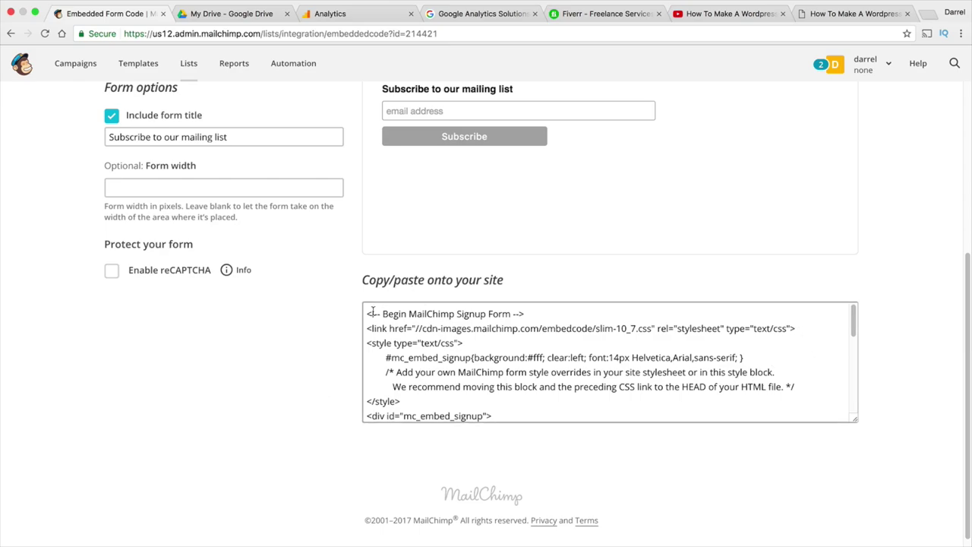
left_click_drag(365, 311, 579, 441)
right_click(416, 341)
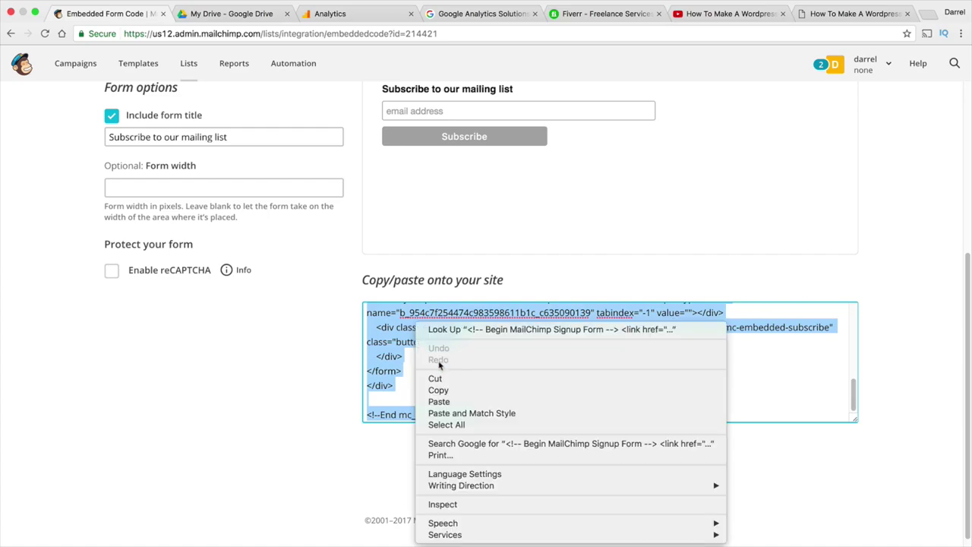
left_click(451, 391)
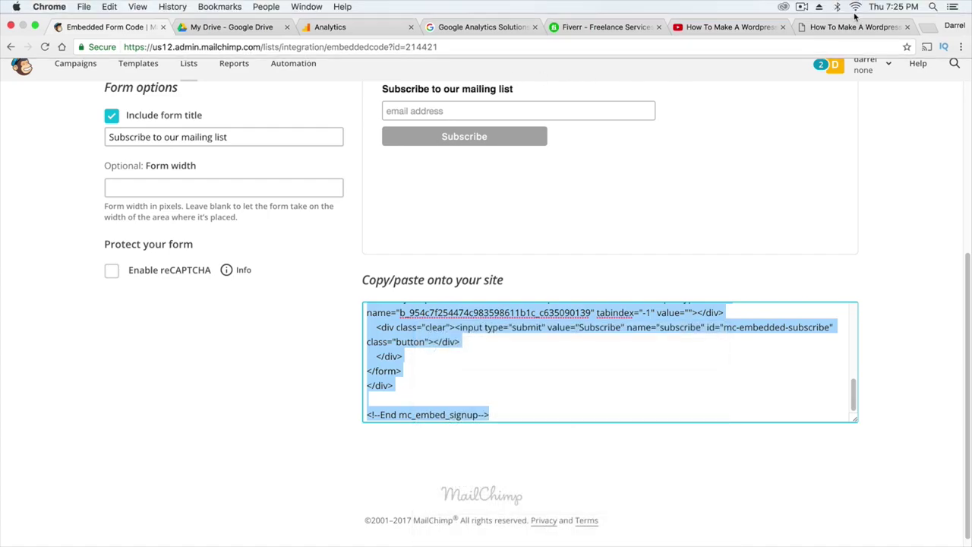
- Switch to the darrelwilson.com WordPress tab and open the Widgets admin page
left_click(855, 12)
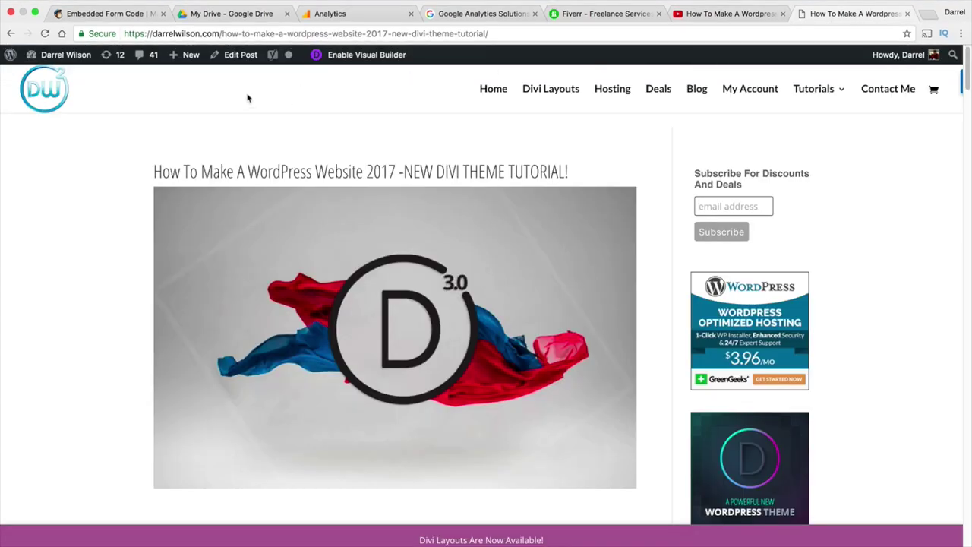
mouse_move(76, 68)
scroll(465, 285, "down", 10)
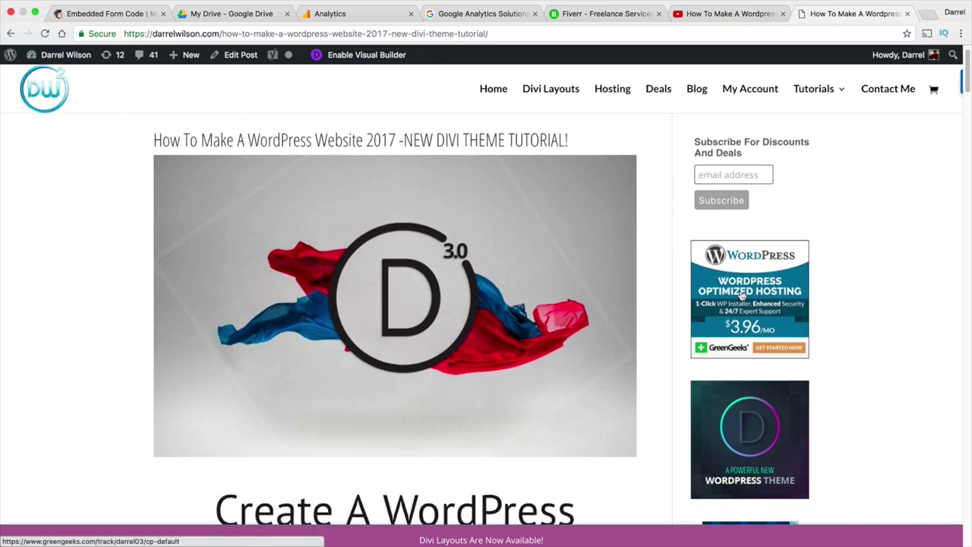
scroll(741, 288, "down", 3)
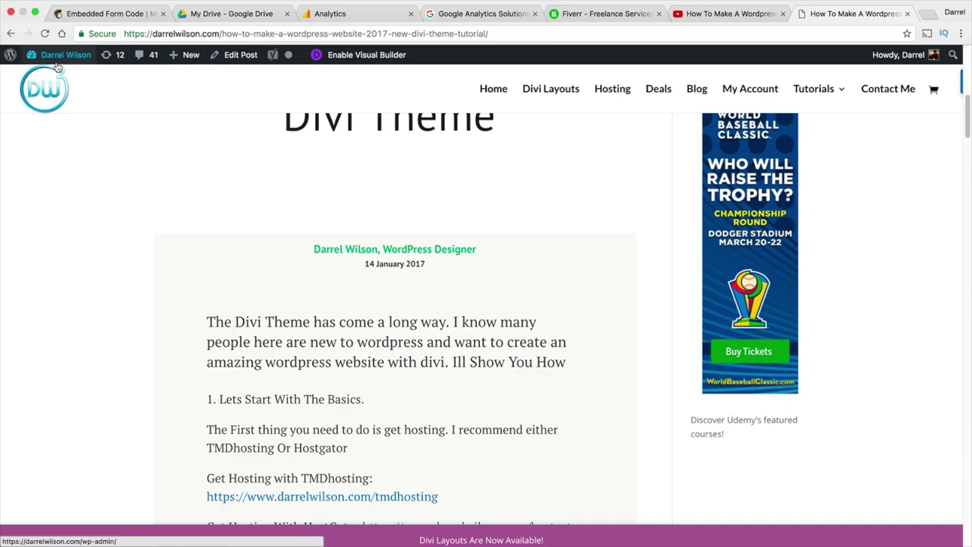
left_click(56, 114)
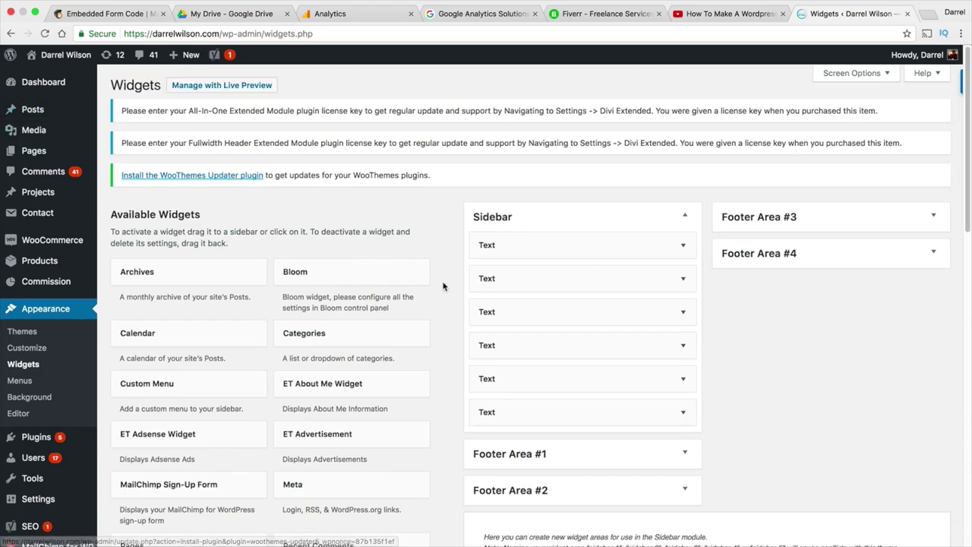
- Add a Sidebar Text widget with the pasted MailChimp signup code, save it, and visit the site
scroll(447, 292, "down", 1)
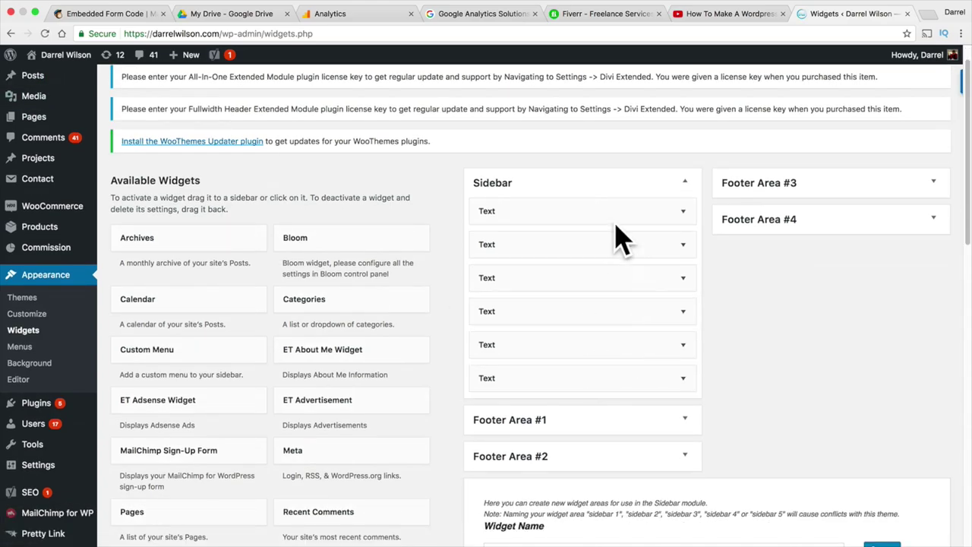
scroll(586, 312, "down", 1)
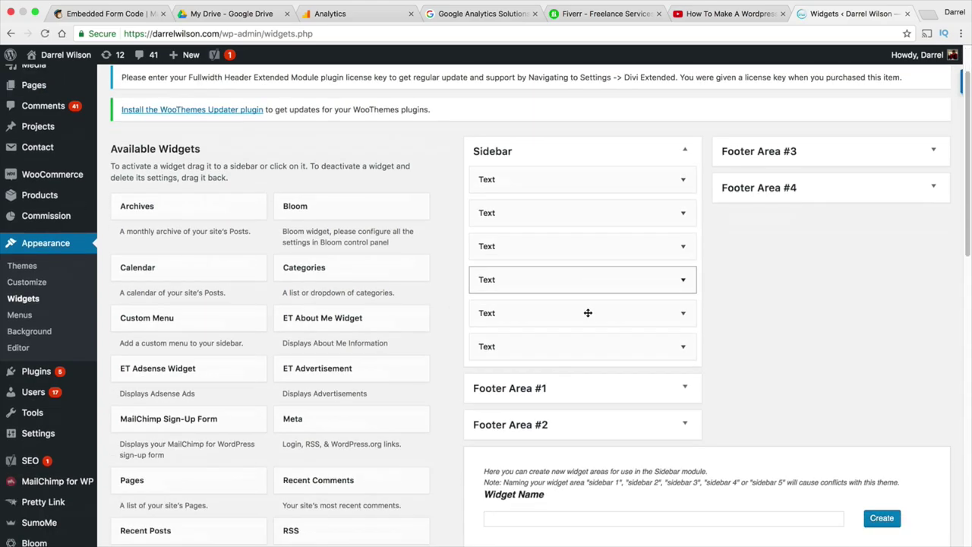
scroll(300, 320, "down", 3)
scroll(302, 325, "down", 1)
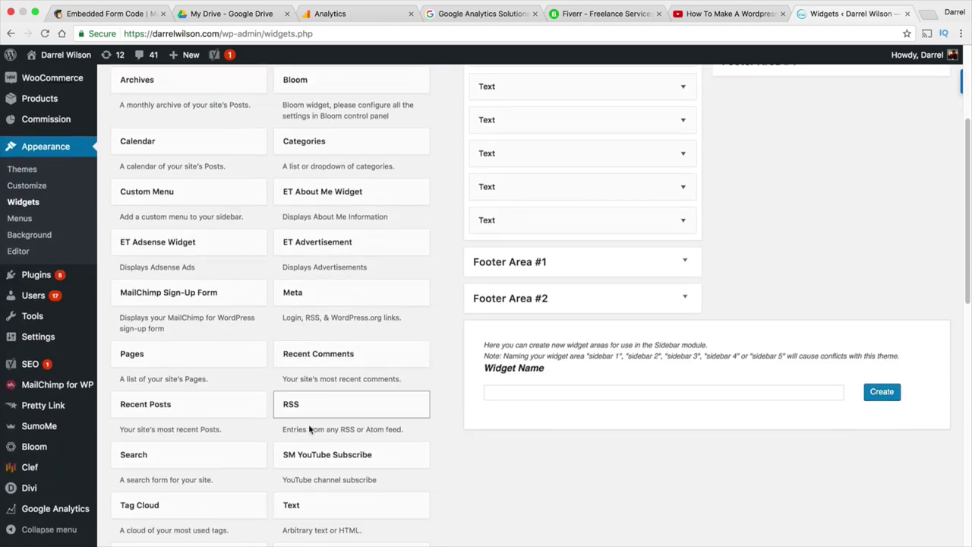
left_click_drag(306, 505, 514, 251)
left_click(488, 391)
right_click(489, 392)
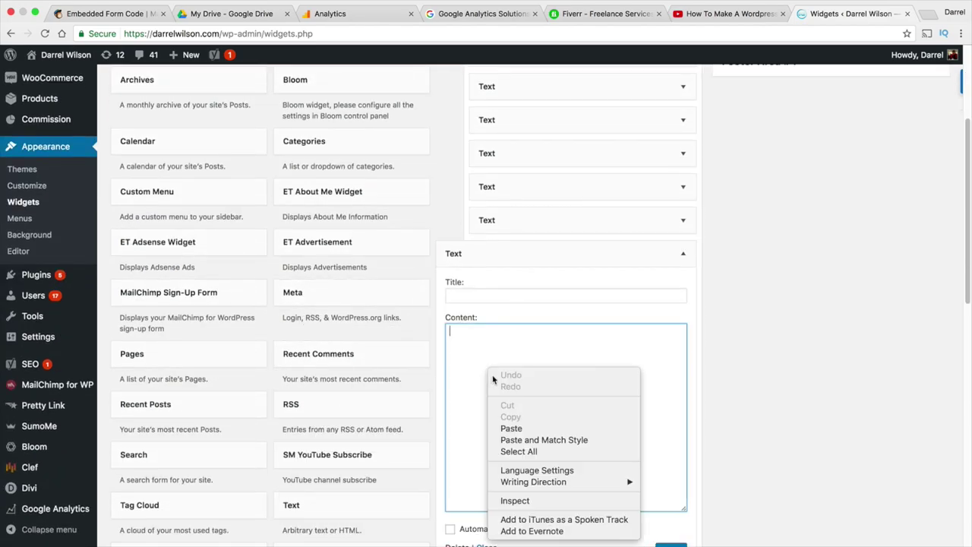
left_click(505, 428)
scroll(522, 426, "down", 1)
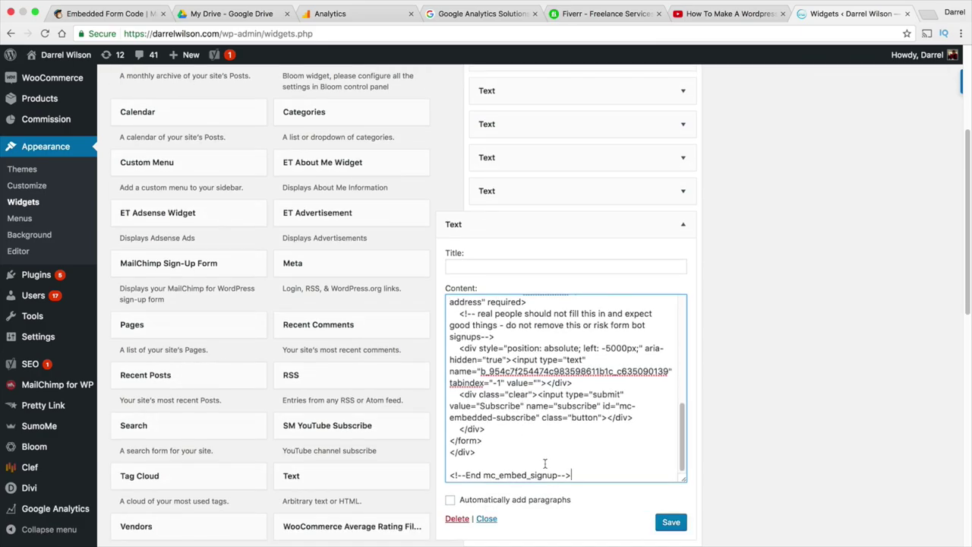
left_click(668, 524)
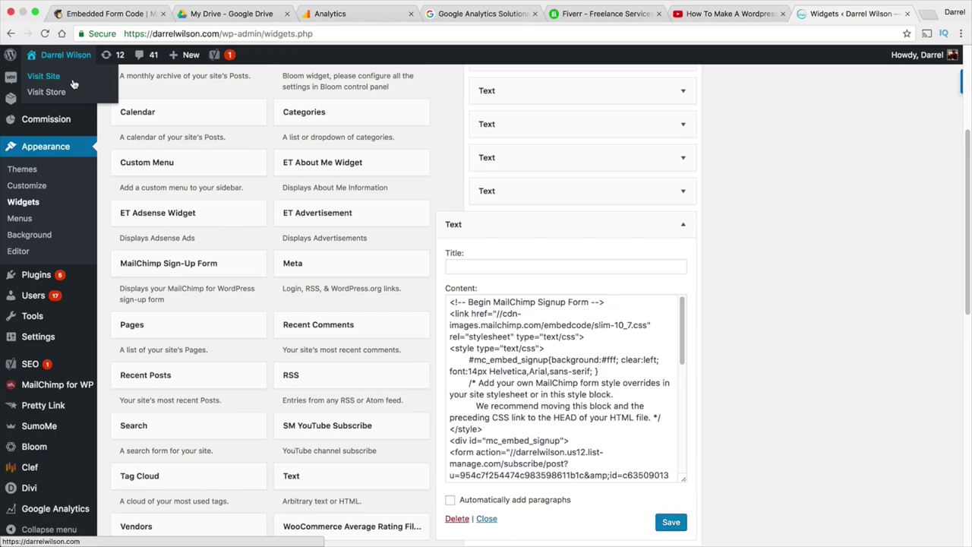
left_click(74, 83)
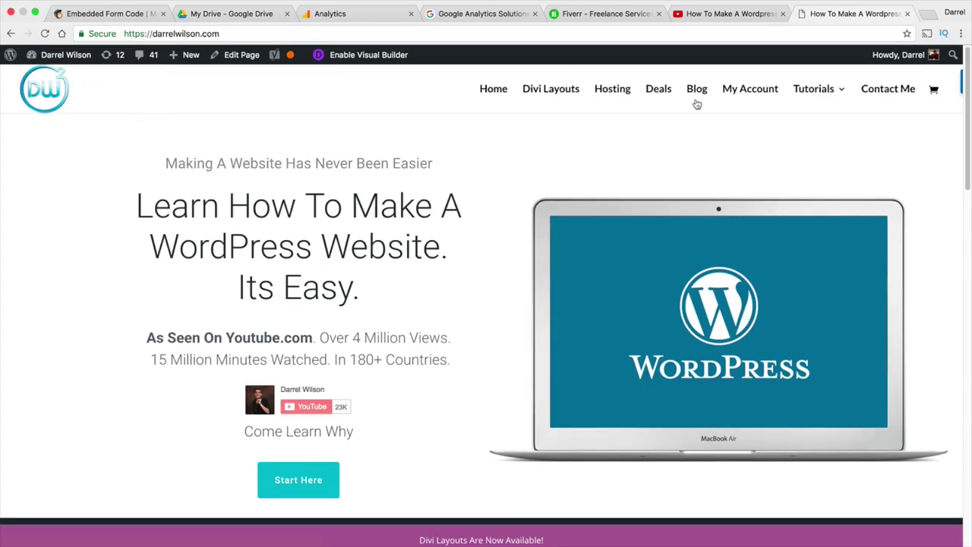
- Open the Divi tutorial blog post and confirm its sidebar shows the mailing-list signup form
left_click(697, 97)
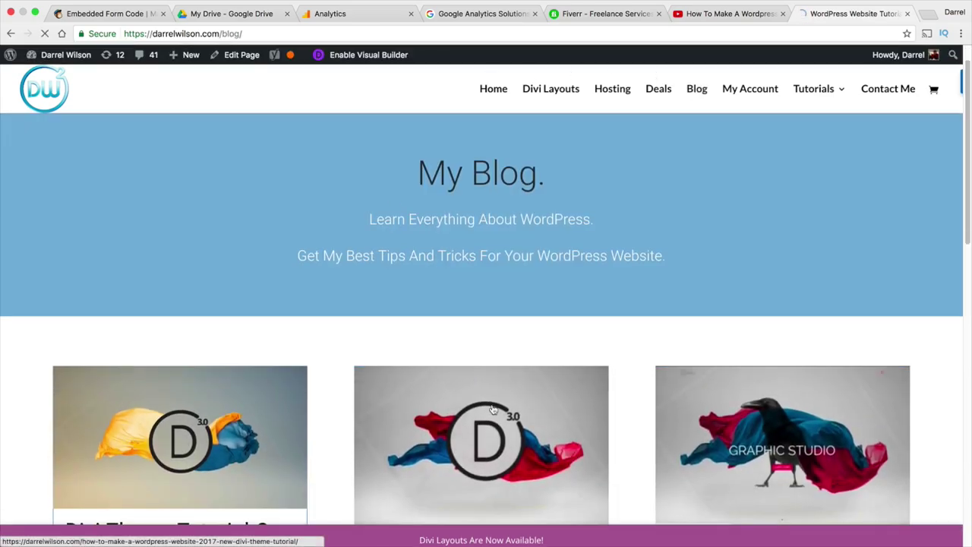
left_click(492, 410)
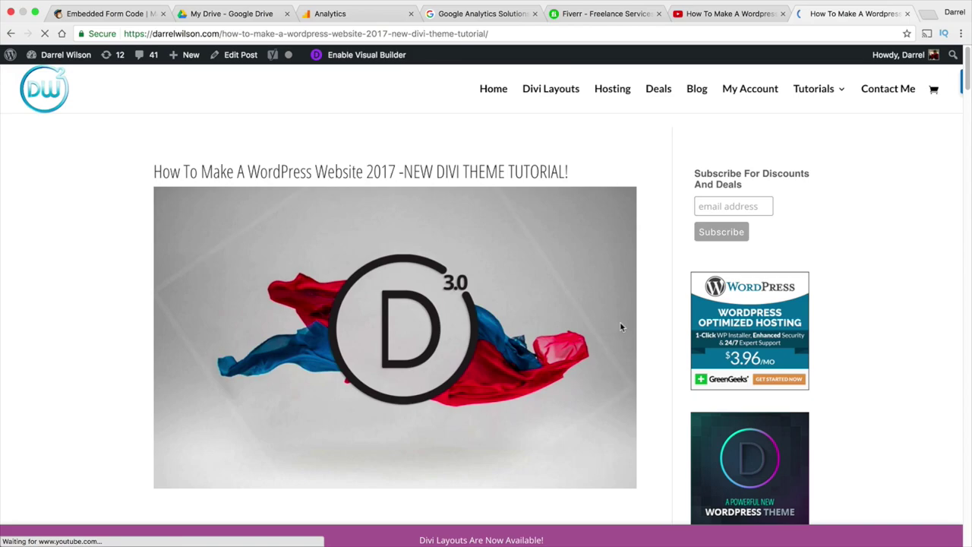
left_click_drag(966, 89, 966, 152)
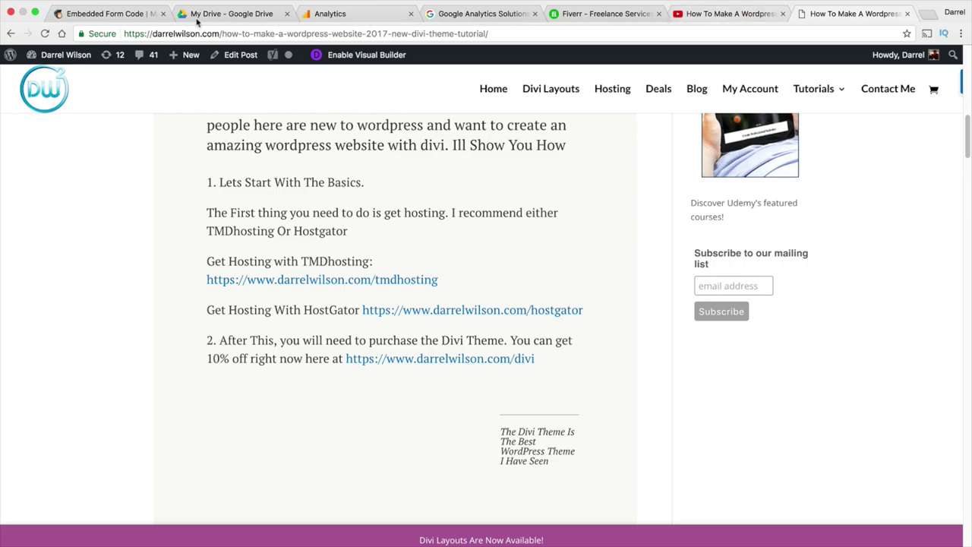
left_click(116, 15)
scroll(475, 318, "up", 5)
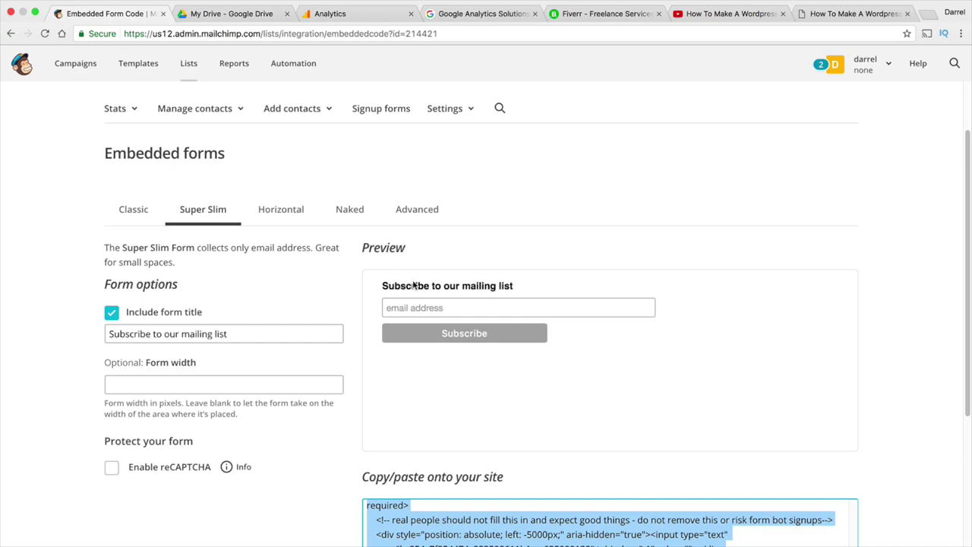
left_click(826, 17)
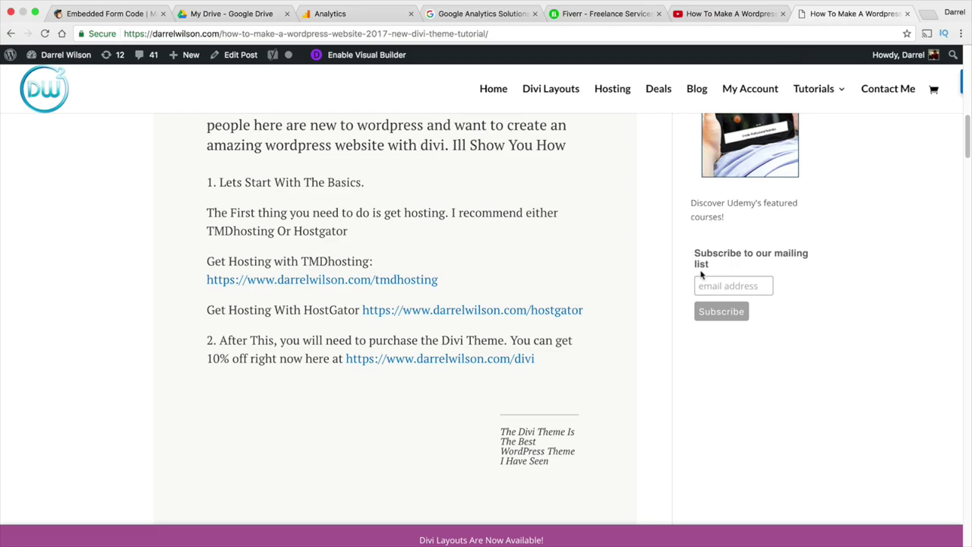
scroll(713, 269, "down", 1)
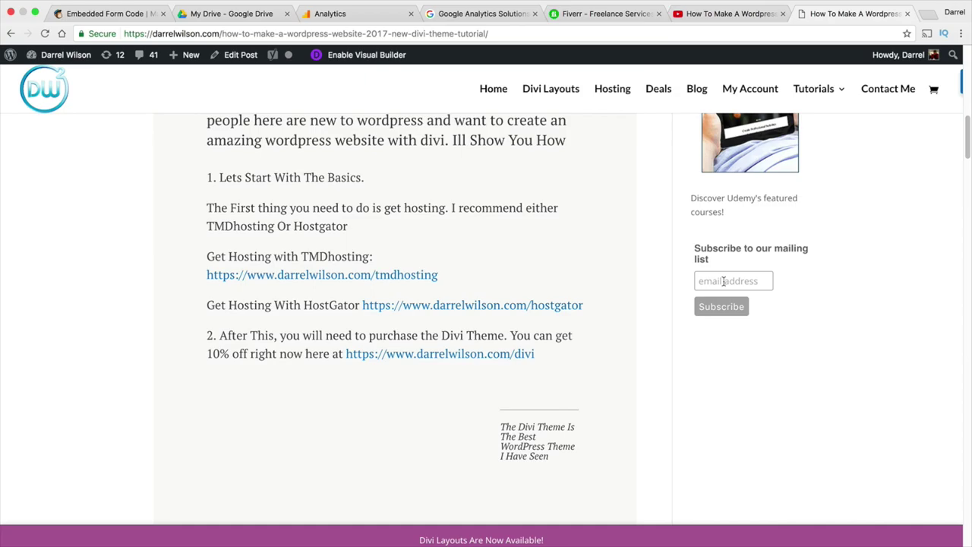
- Open the WordPress Dashboard, move its tab to second place, and return to MailChimp's embed page
mouse_move(70, 72)
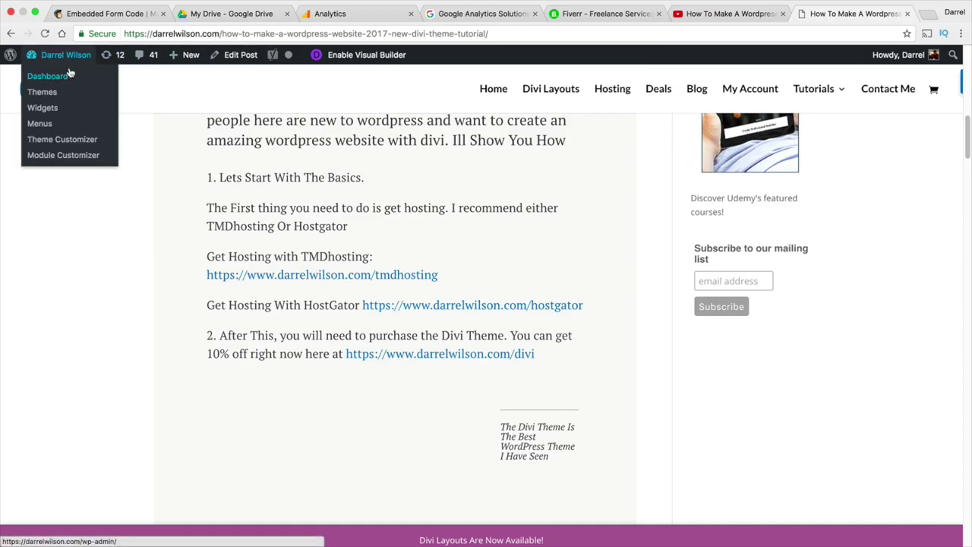
left_click(47, 76)
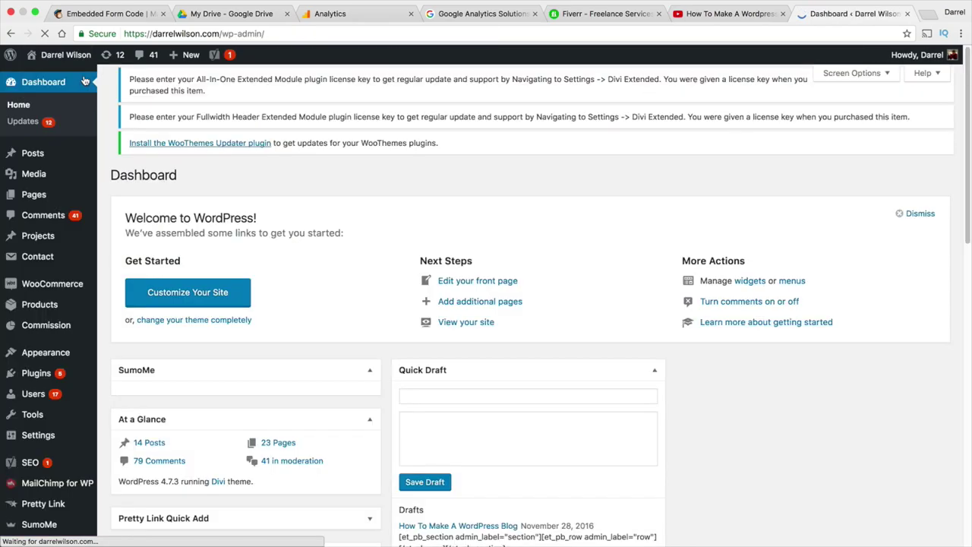
left_click_drag(854, 14, 259, 16)
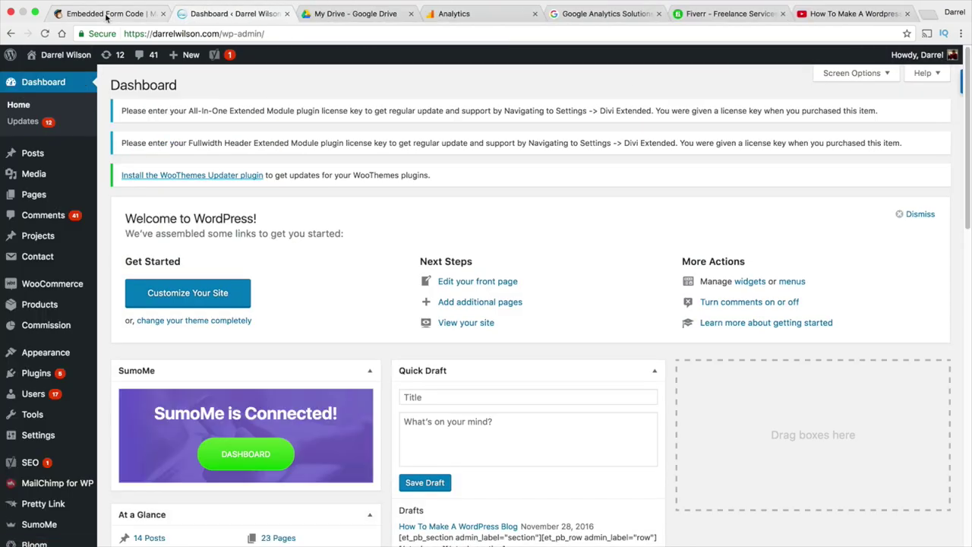
left_click(110, 14)
scroll(255, 164, "up", 2)
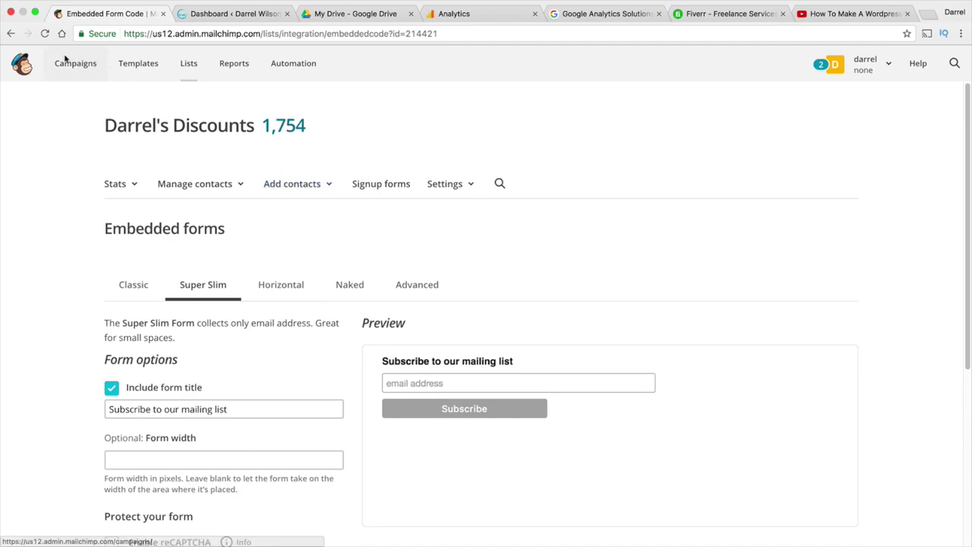
- Go to the account's Extras > API keys page from the MailChimp dashboard
left_click(22, 65)
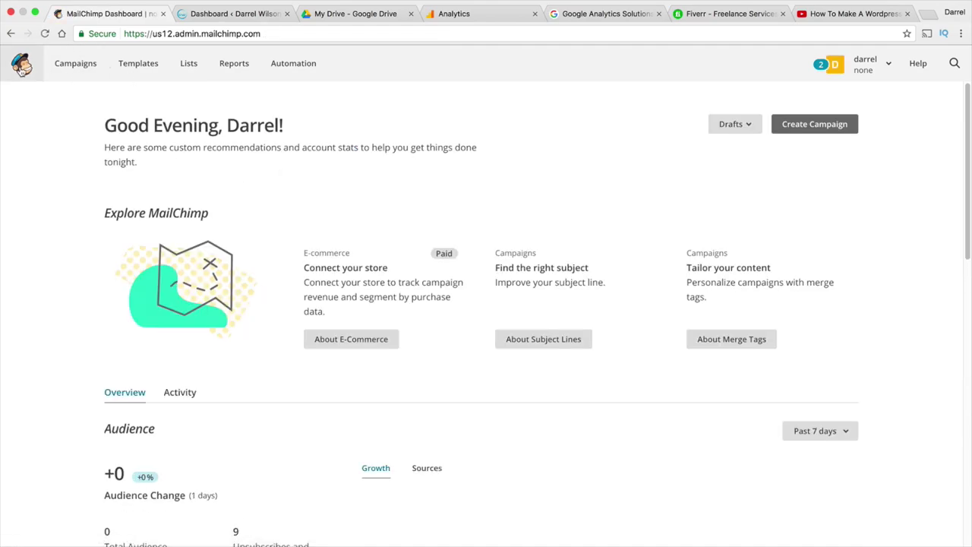
left_click(866, 65)
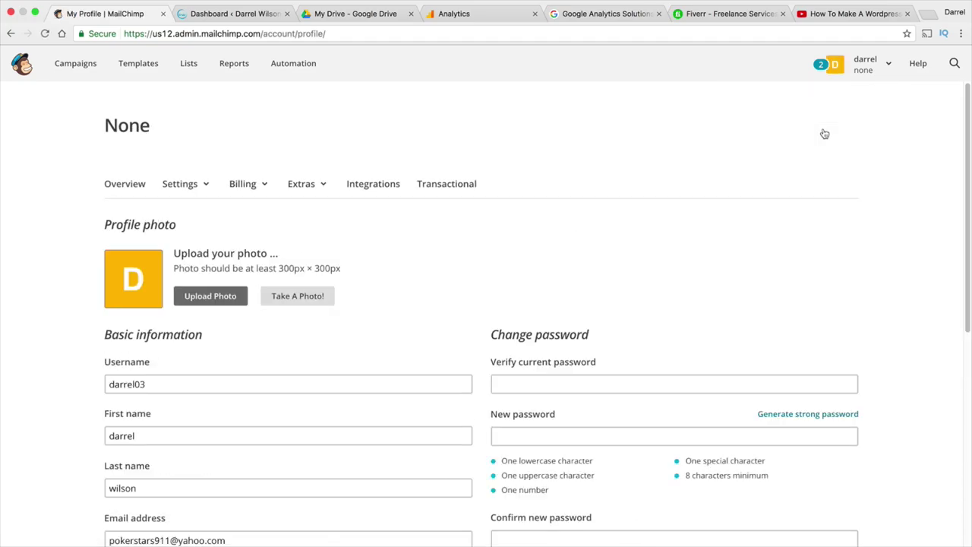
left_click(313, 187)
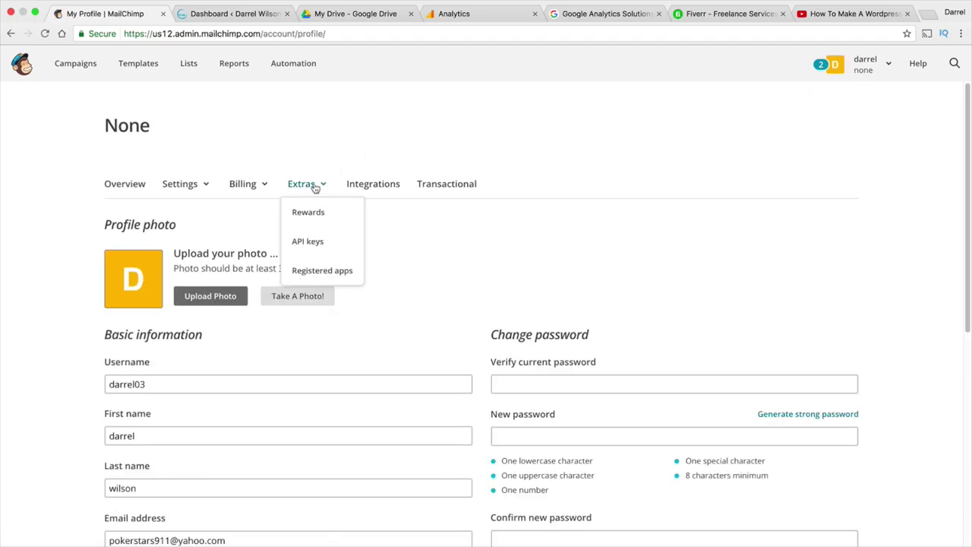
left_click(317, 243)
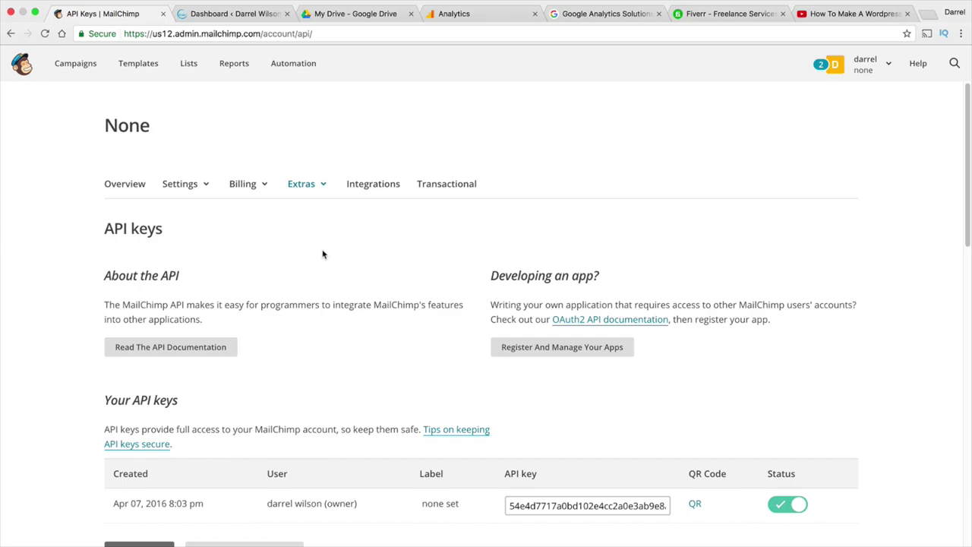
scroll(323, 254, "down", 3)
- Select the whole existing API key and copy it
left_click(562, 393)
triple_click(562, 389)
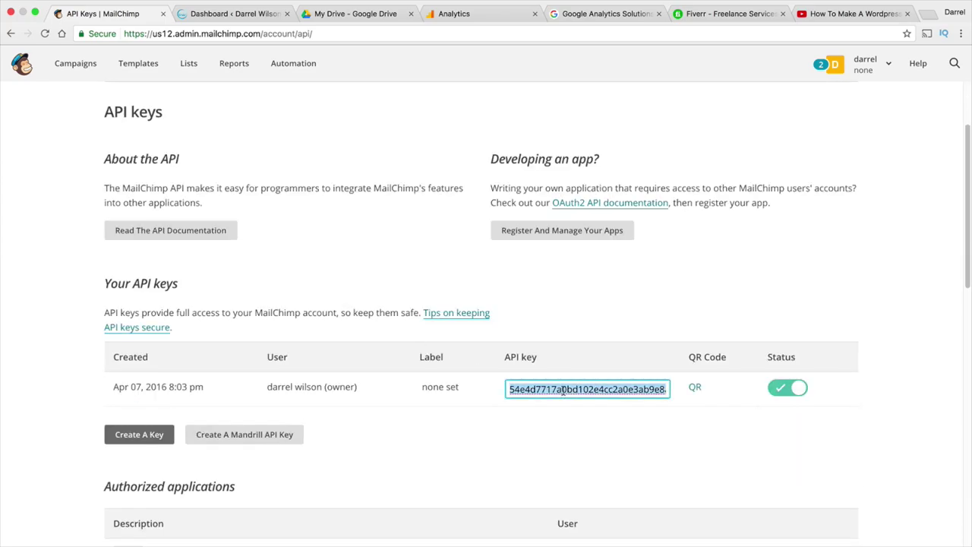
left_click(561, 389)
triple_click(562, 388)
right_click(563, 388)
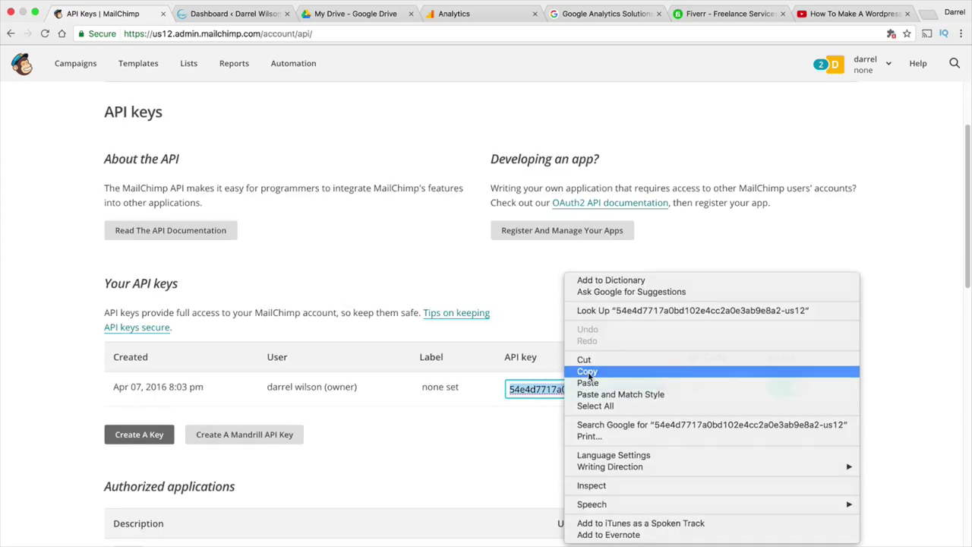
left_click(588, 371)
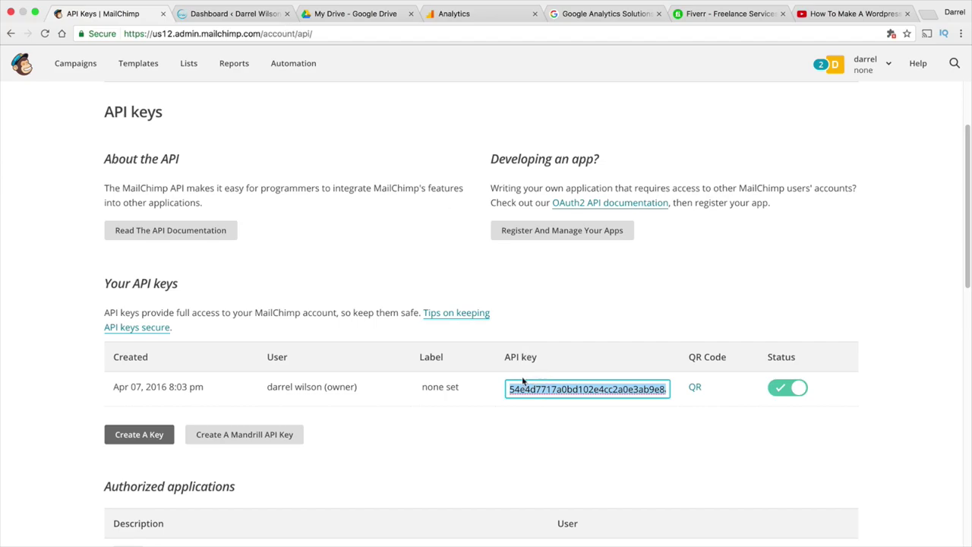
left_click(224, 11)
scroll(76, 426, "down", 1)
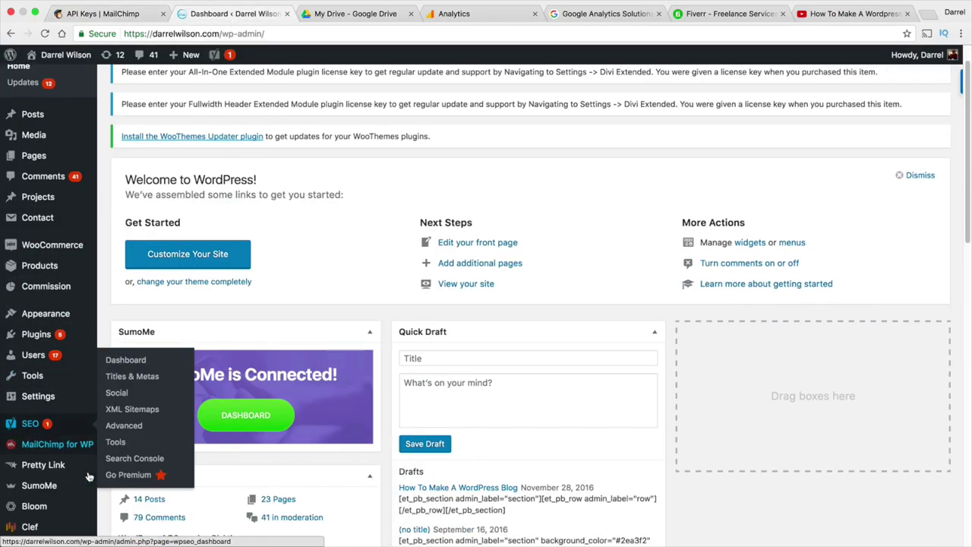
left_click(65, 506)
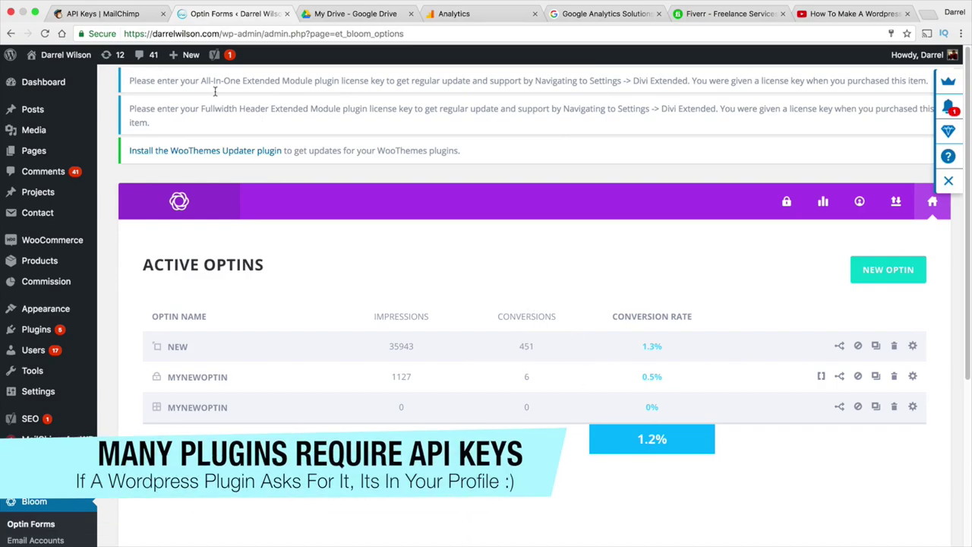
left_click(126, 18)
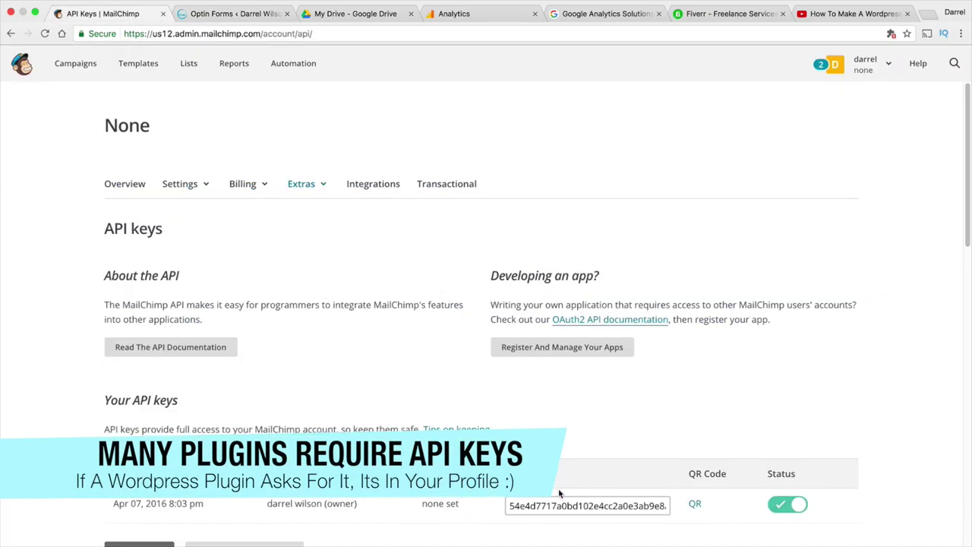
- Select and copy the API key again
triple_click(565, 504)
right_click(565, 510)
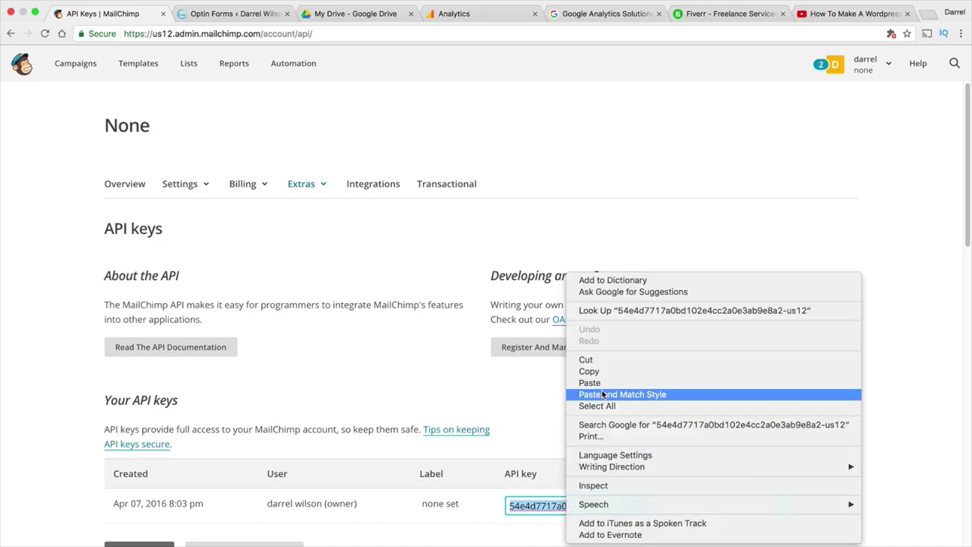
left_click(589, 371)
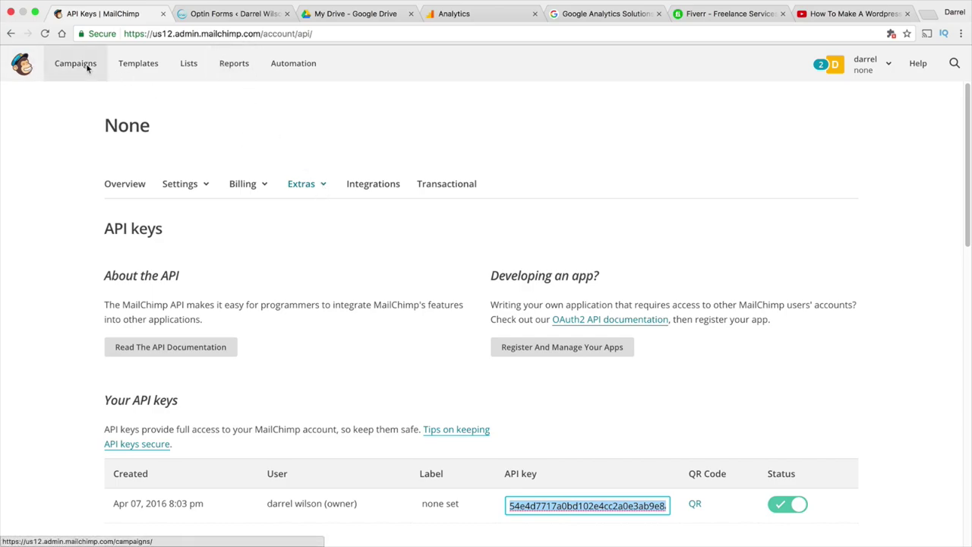
- Open Settings > Verified domains, start verifying a new domain, then cancel
left_click(322, 189)
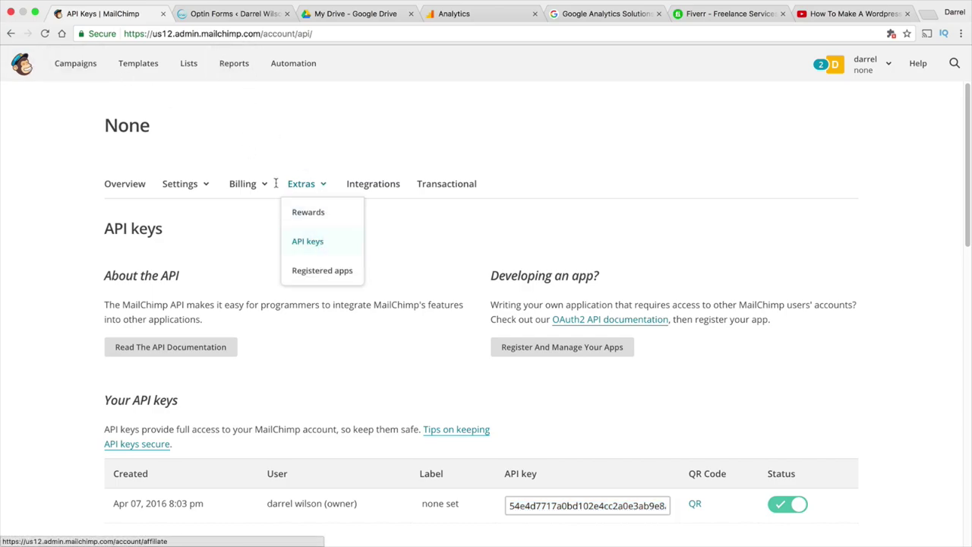
left_click(202, 188)
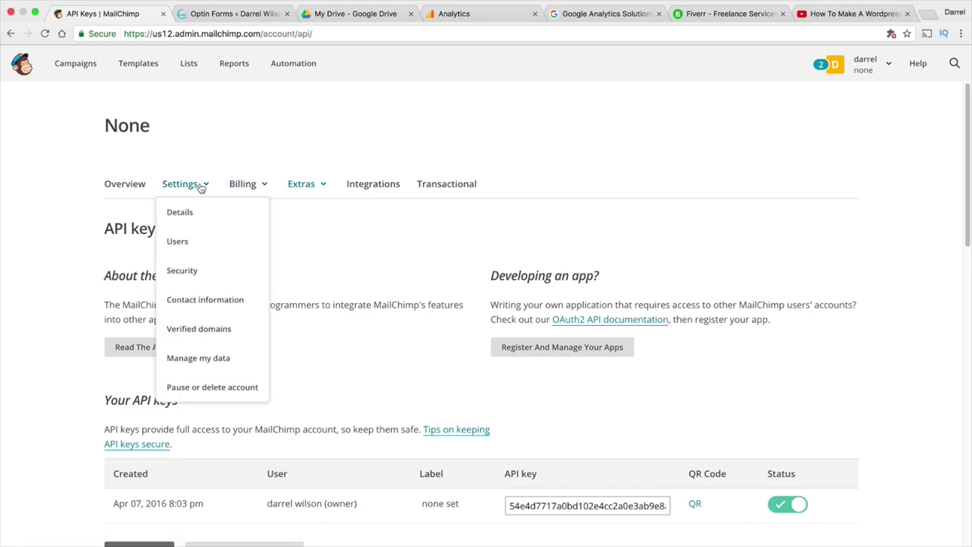
left_click(211, 328)
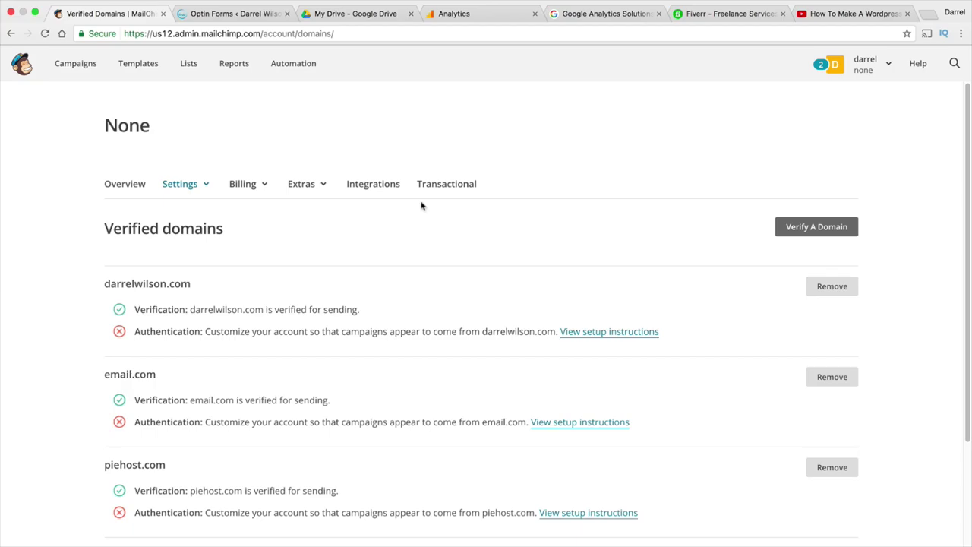
left_click(820, 226)
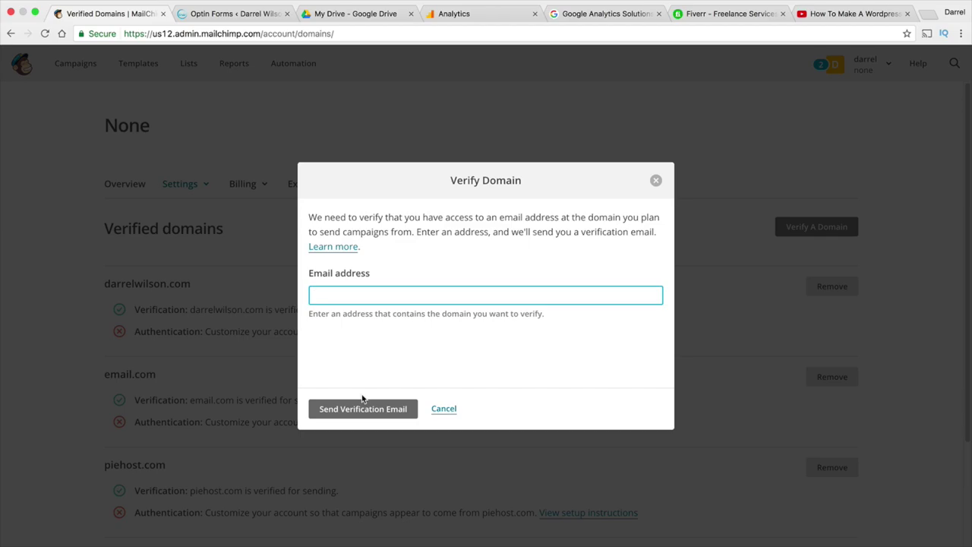
left_click(443, 409)
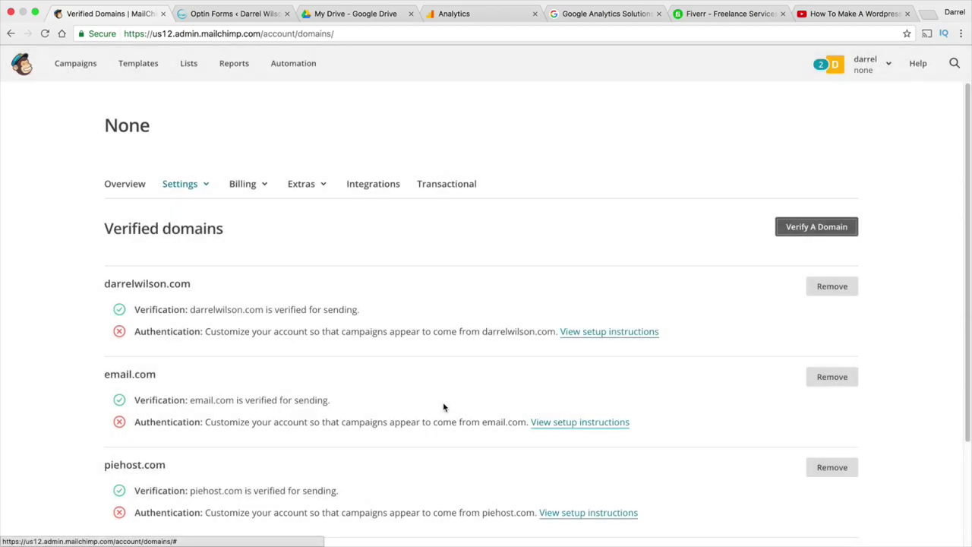
left_click(199, 185)
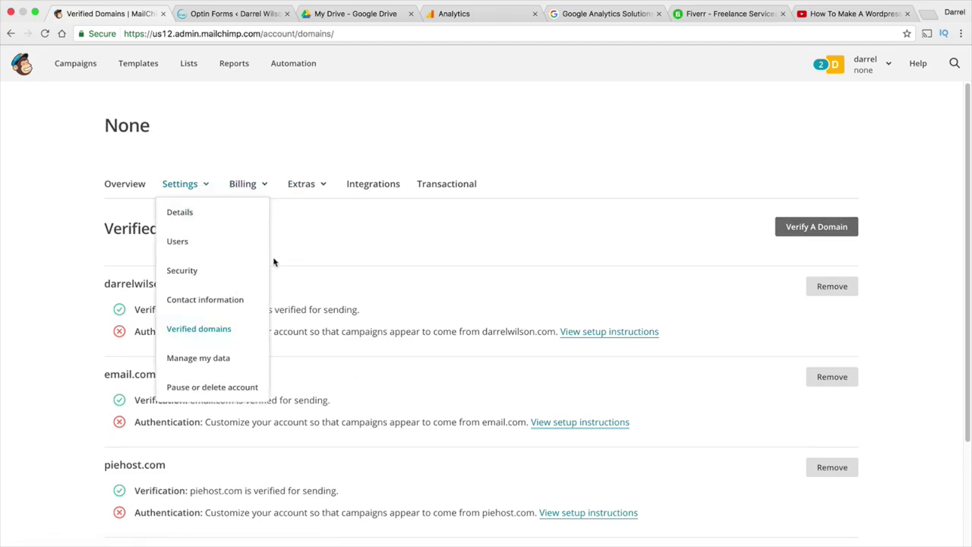
- Open the Campaigns list, check the FORUM campaign's actions menu, and click Create Campaign
left_click(83, 67)
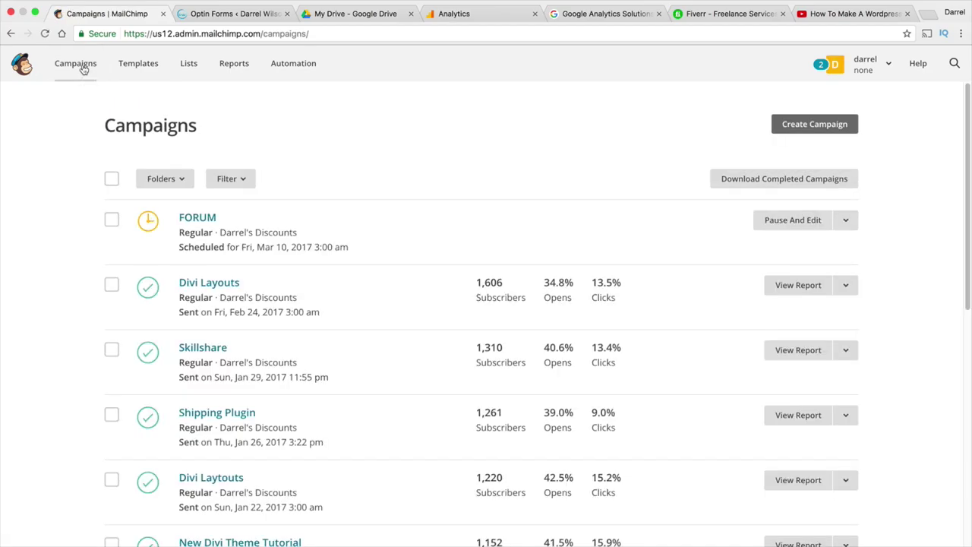
left_click(845, 221)
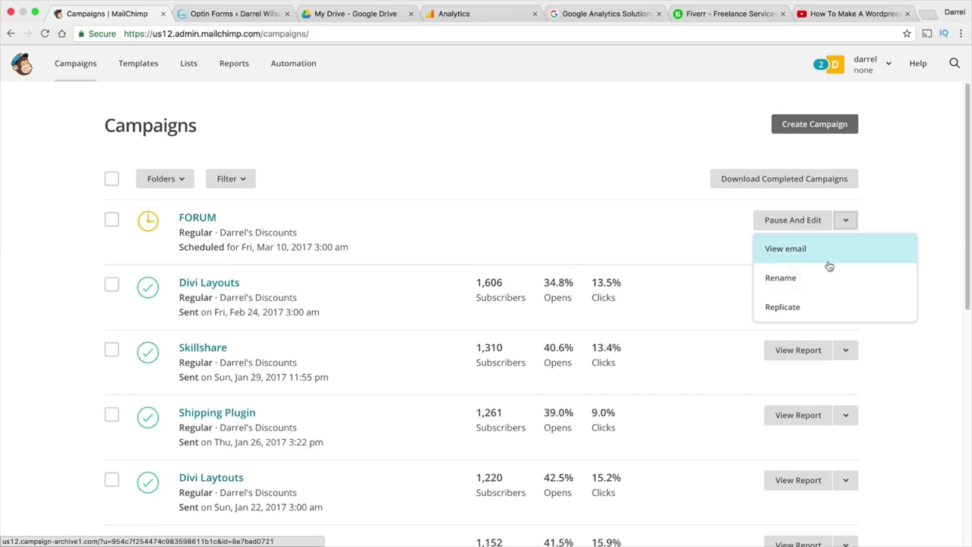
left_click(634, 203)
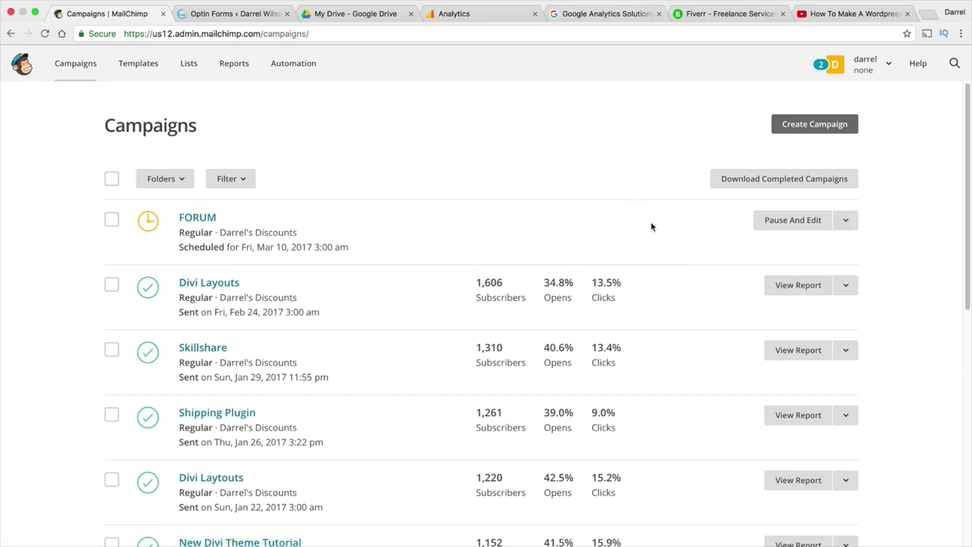
left_click(825, 127)
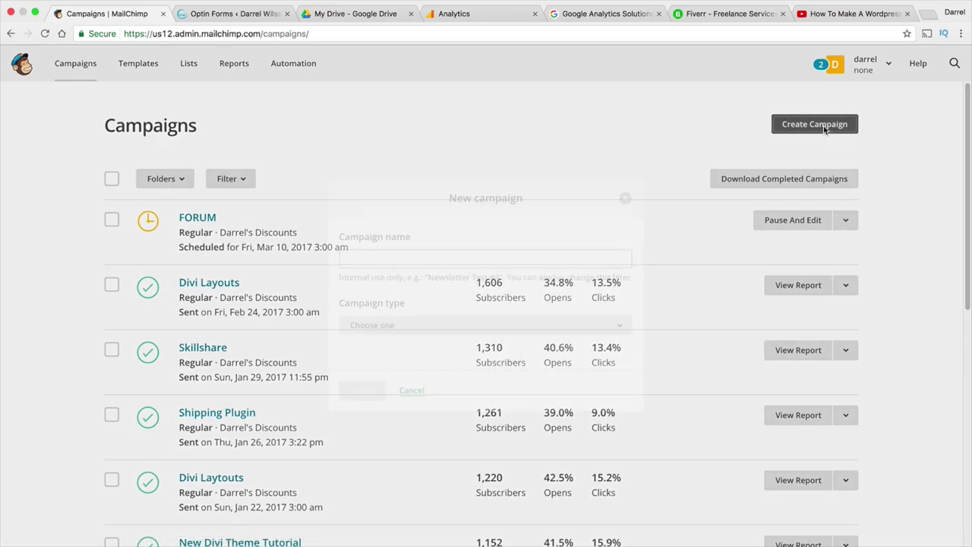
- Name the new campaign 'Forum', choose the RSS campaign type, and create it
left_click(567, 257)
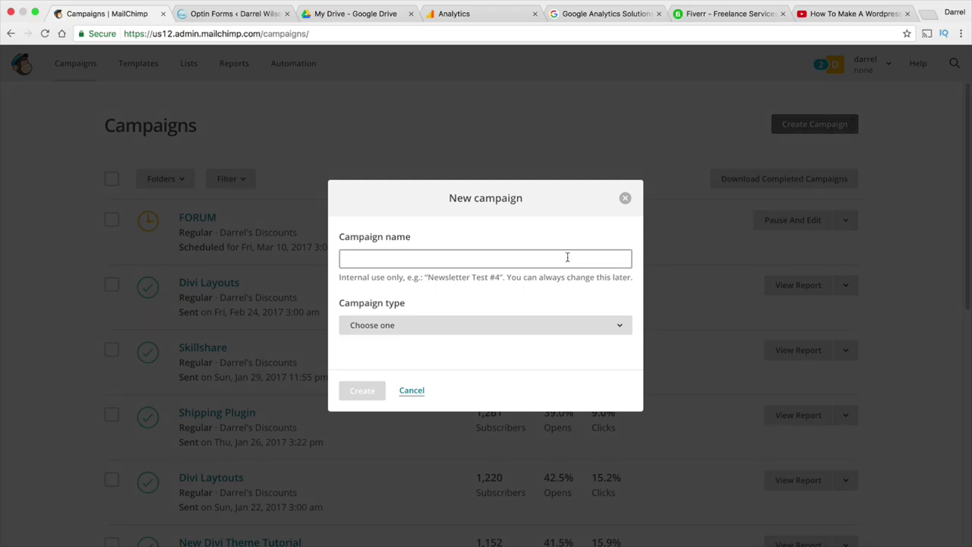
type("Forum")
key("Tab")
left_click(506, 324)
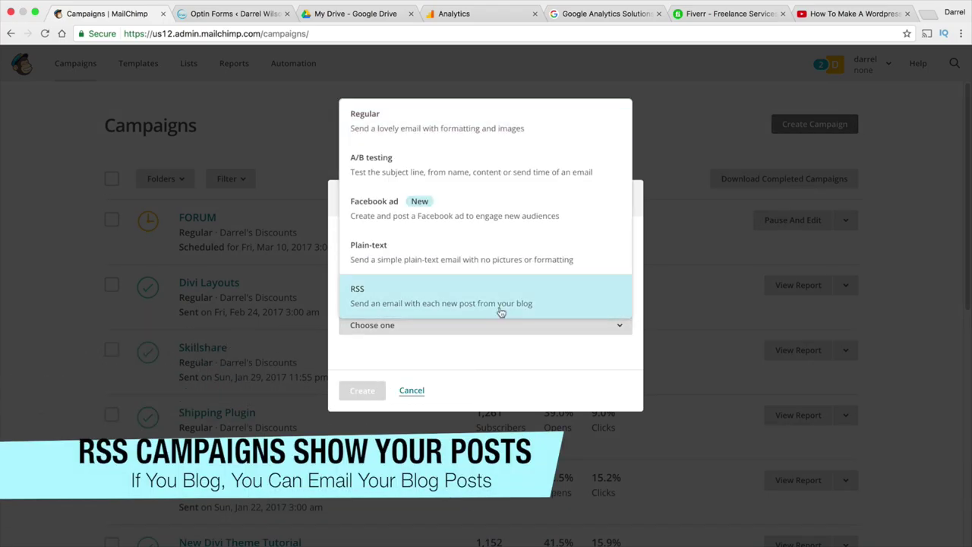
left_click(500, 306)
left_click(361, 392)
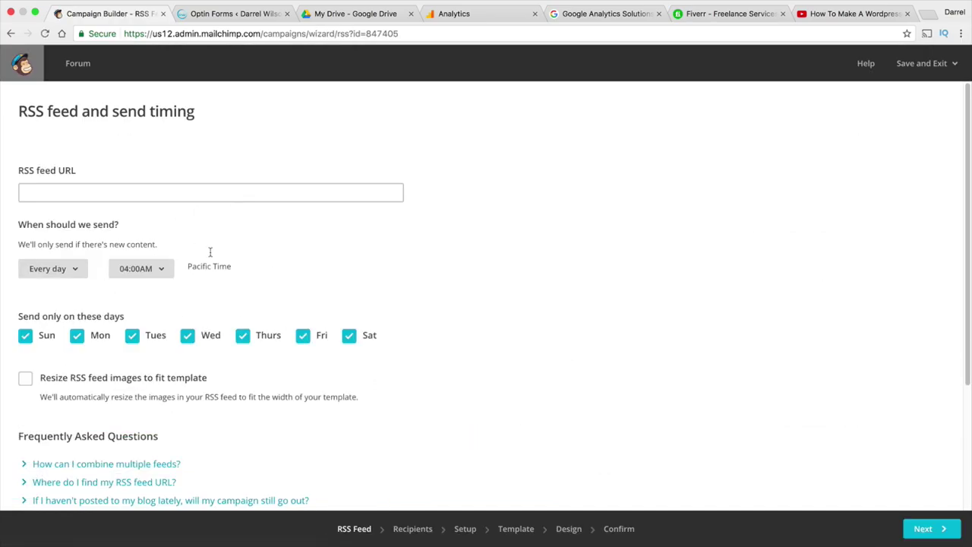
left_click(119, 188)
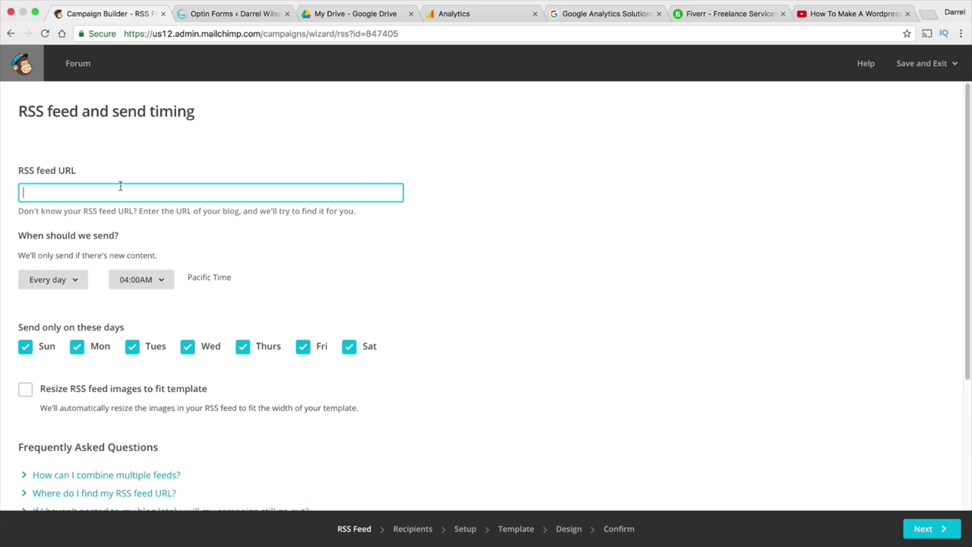
type("http://www.darrelwilson")
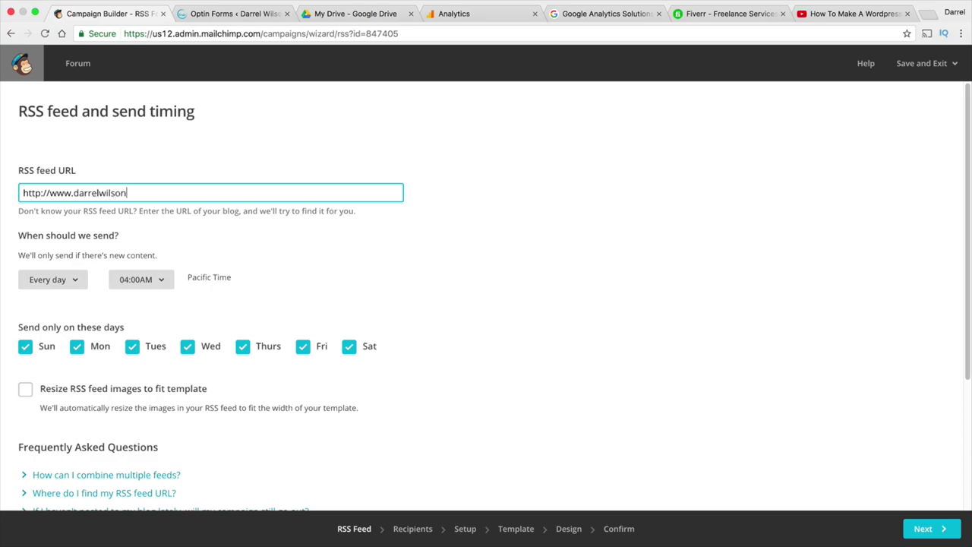
type(".com/feed")
- Uncheck Saturday and Sunday so it sends Monday to Friday, then continue
scroll(257, 298, "down", 1)
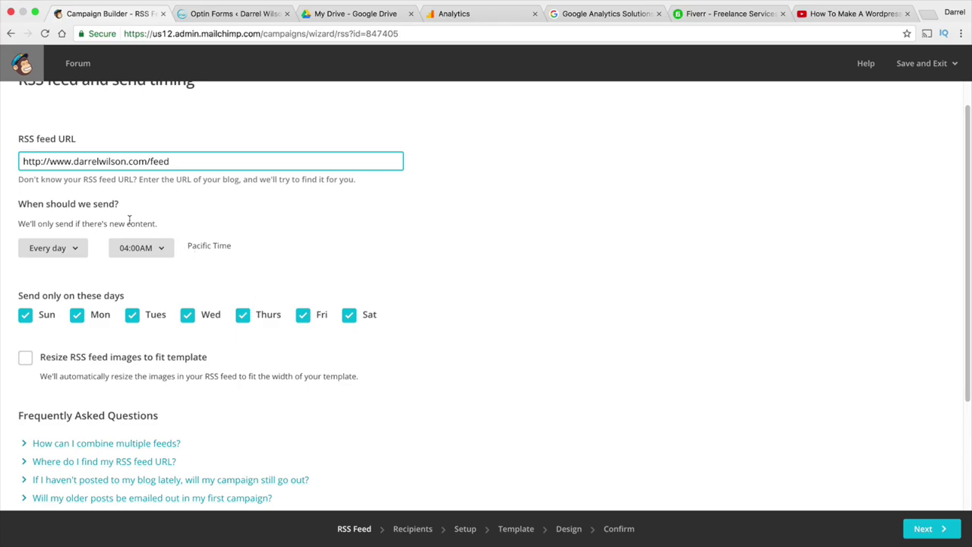
left_click_drag(21, 223, 159, 213)
left_click(174, 211)
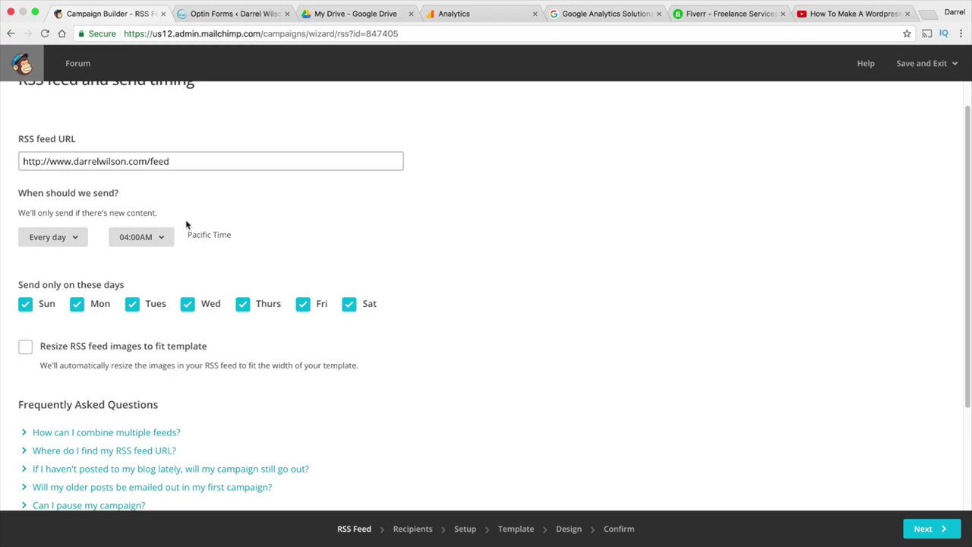
left_click(350, 304)
left_click(25, 304)
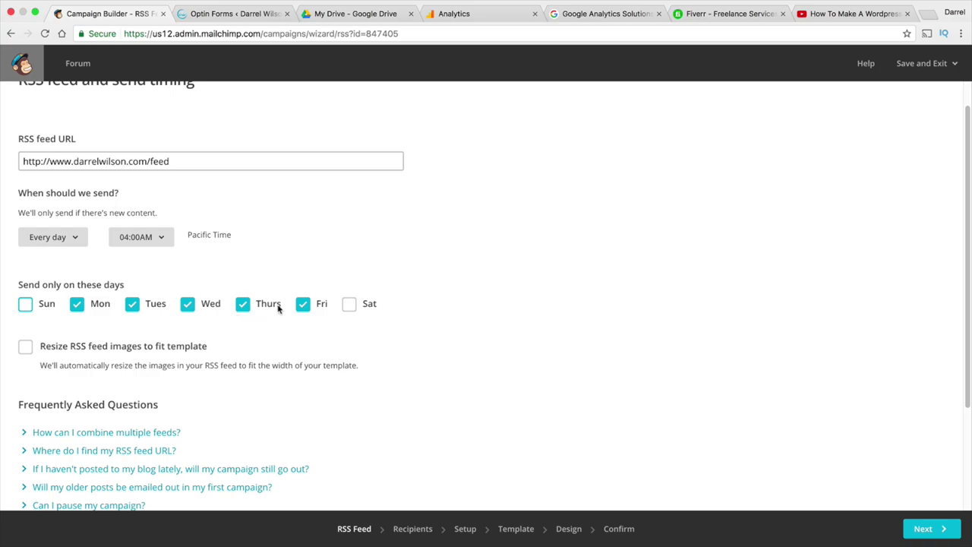
scroll(309, 334, "down", 3)
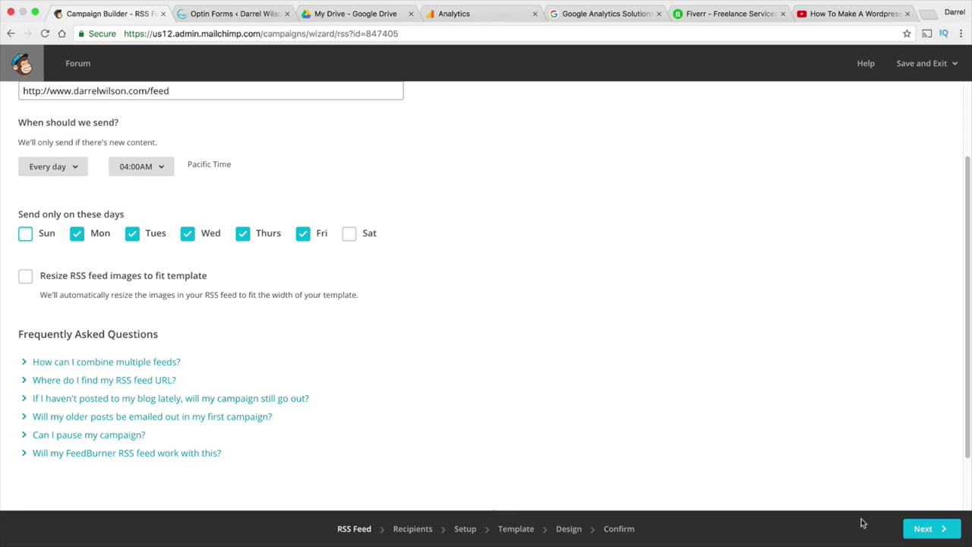
left_click(929, 527)
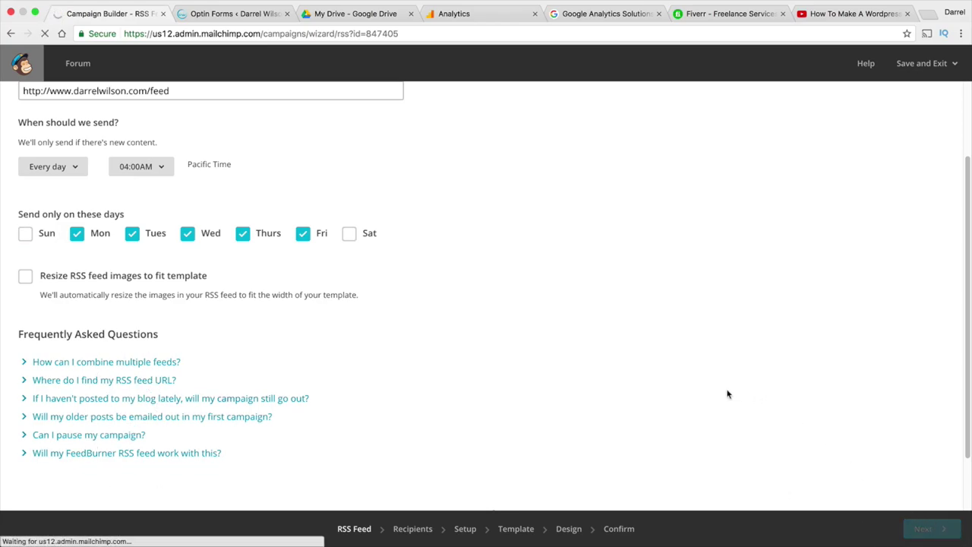
- Keep the entire Darrel's Discounts list (1,754 recipients) and continue
scroll(657, 371, "up", 2)
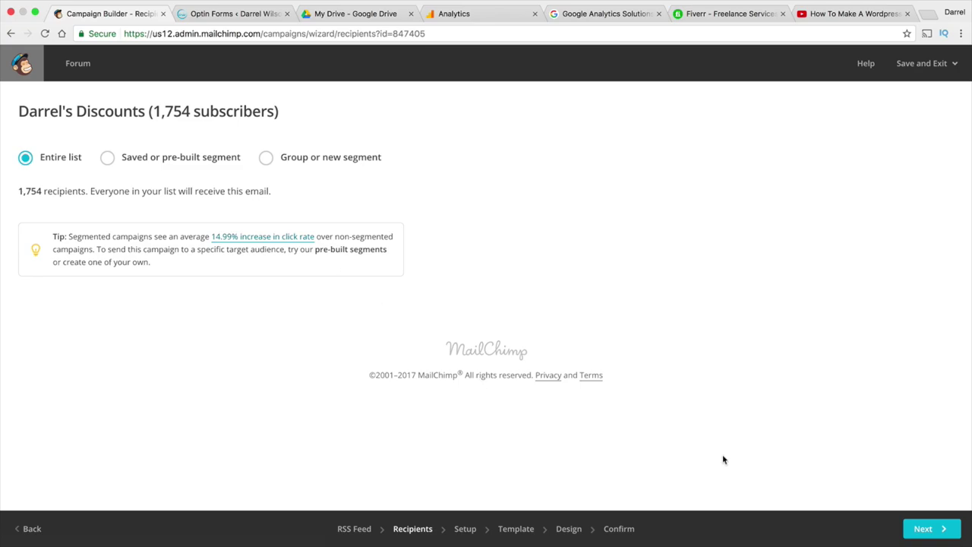
left_click(931, 532)
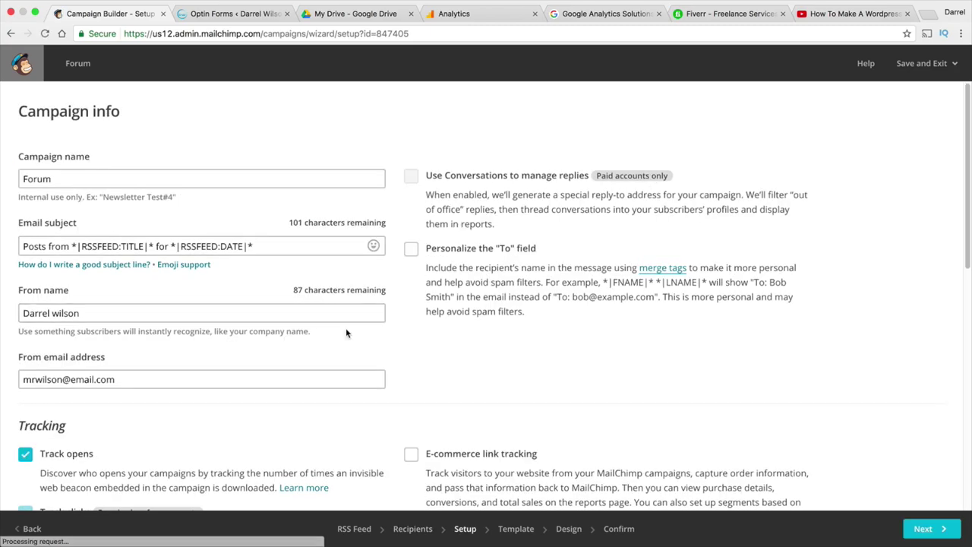
- Review the RSS title subject and From name, keep the defaults, and continue
double_click(128, 246)
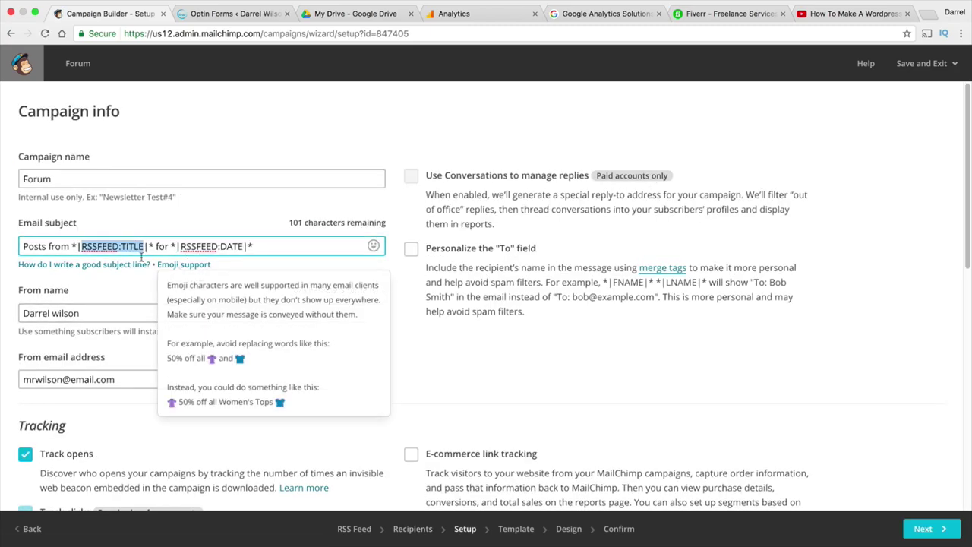
left_click(148, 311)
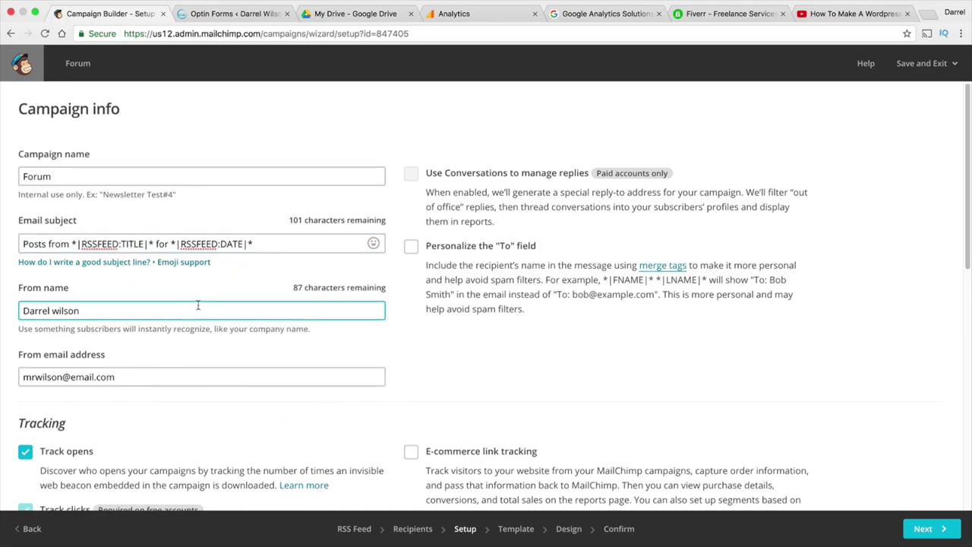
scroll(198, 305, "down", 2)
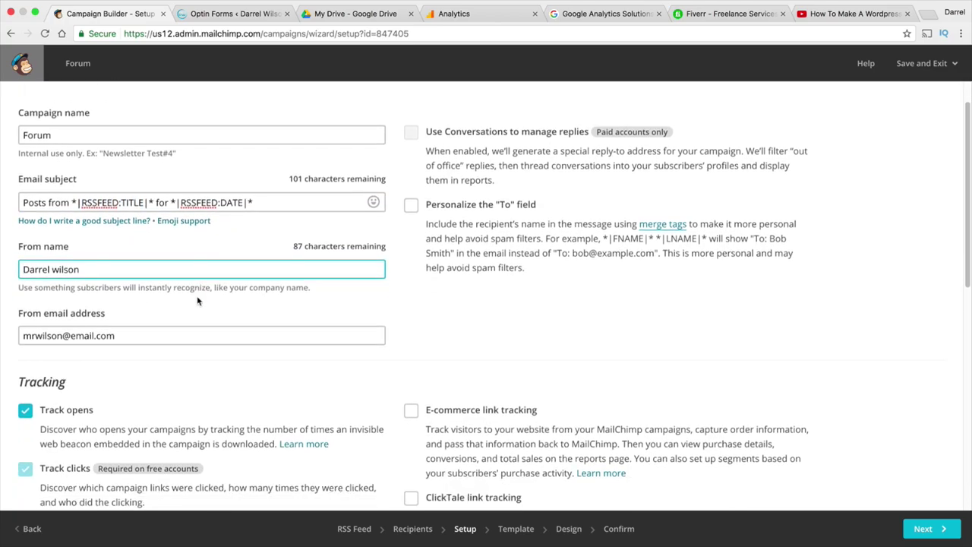
scroll(196, 300, "down", 10)
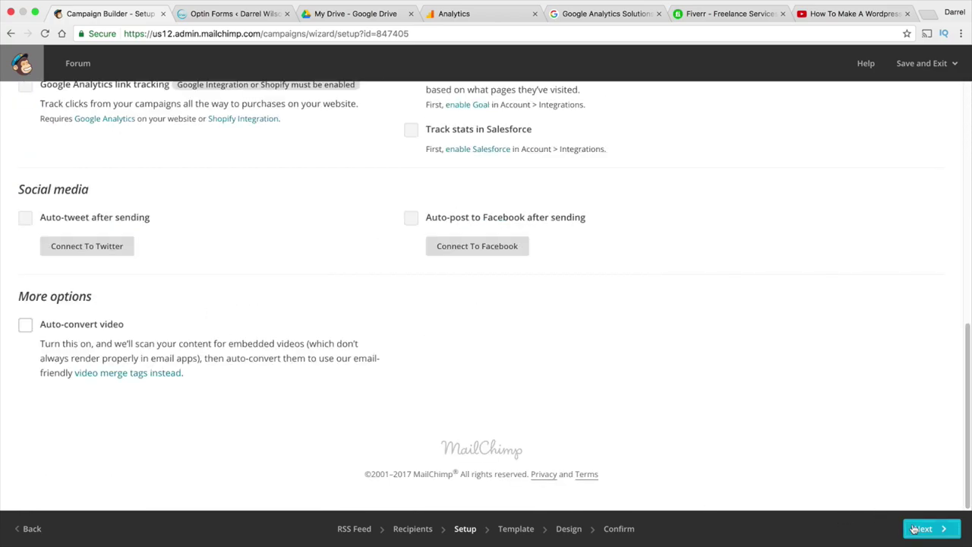
left_click(915, 530)
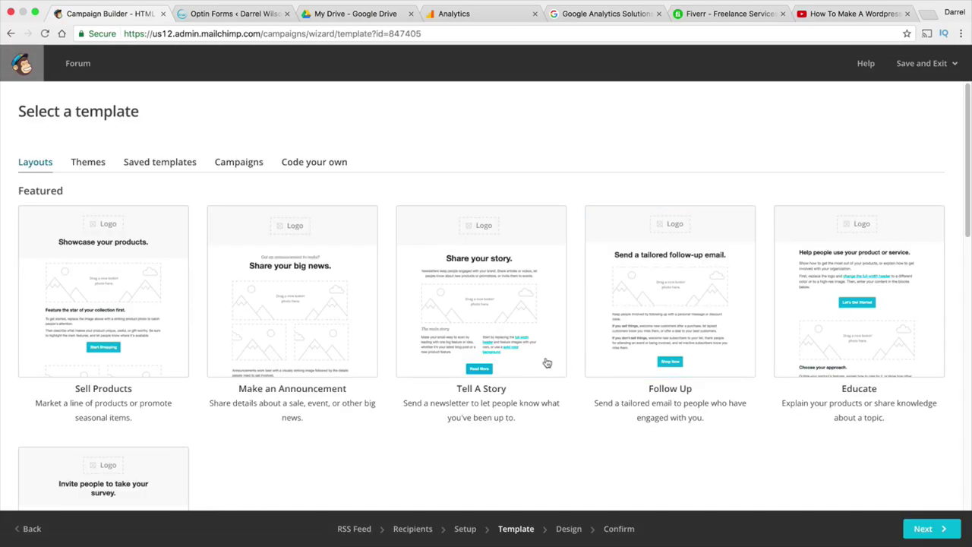
- Pick the Monthly Contest theme from the Themes tab
left_click(100, 164)
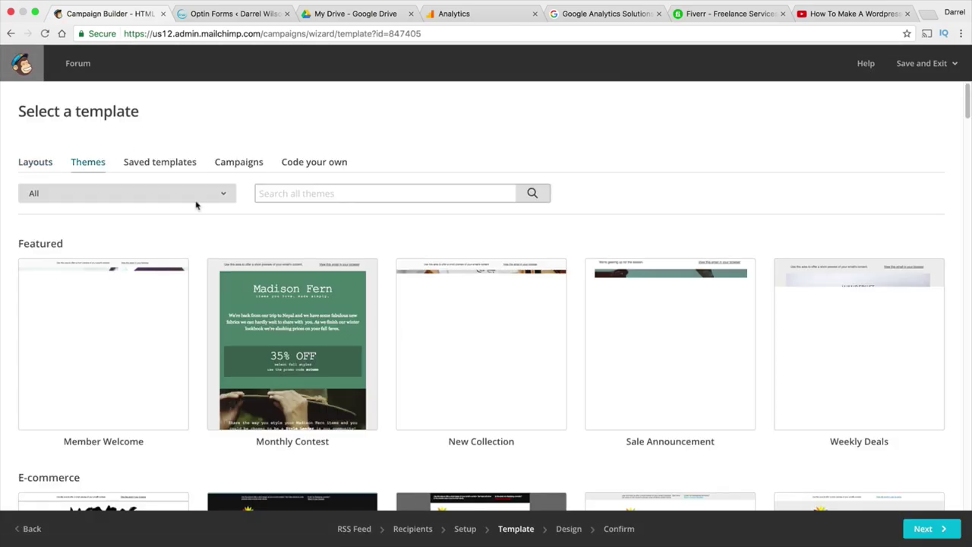
left_click(782, 501)
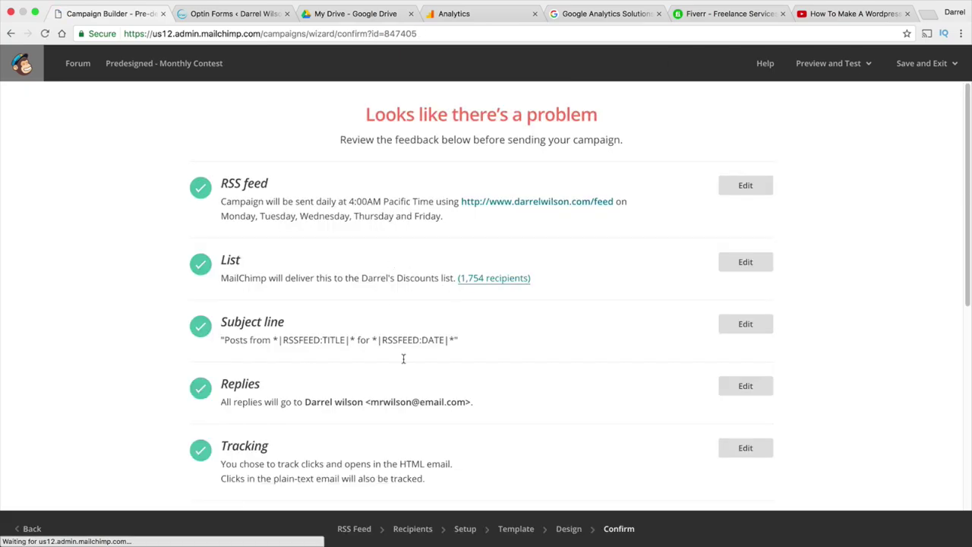
- On the Confirm page, highlight the title merge tag in the RSS campaign's subject line
scroll(558, 259, "down", 1)
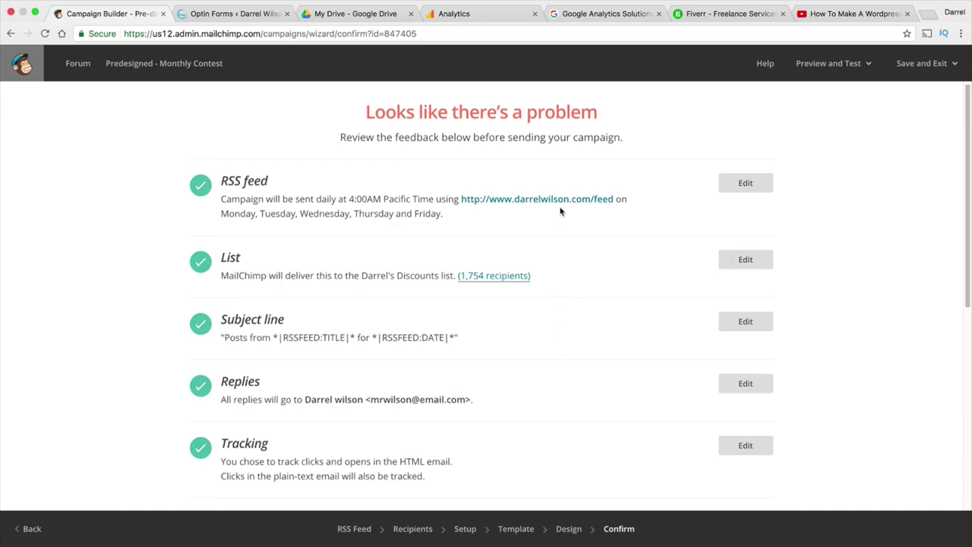
left_click_drag(258, 199, 654, 213)
scroll(644, 227, "down", 1)
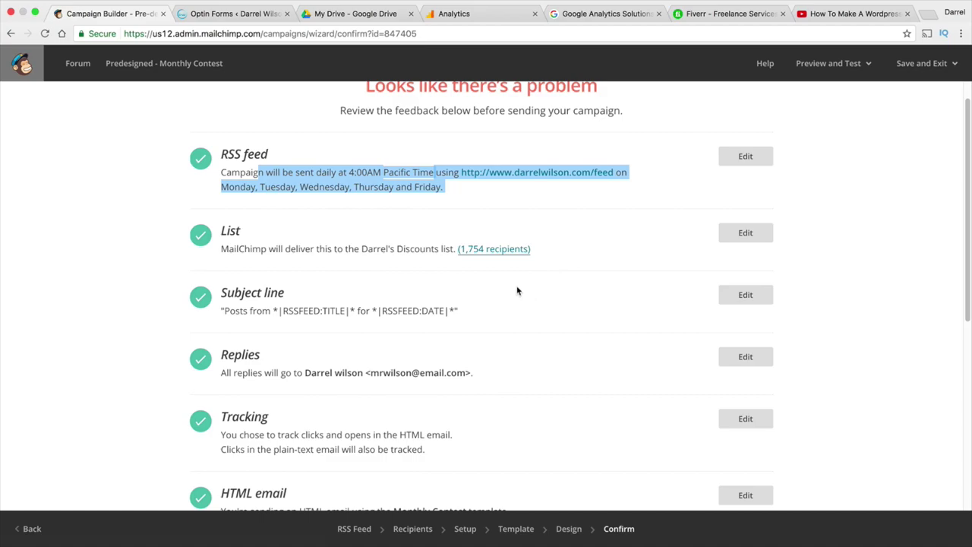
double_click(332, 311)
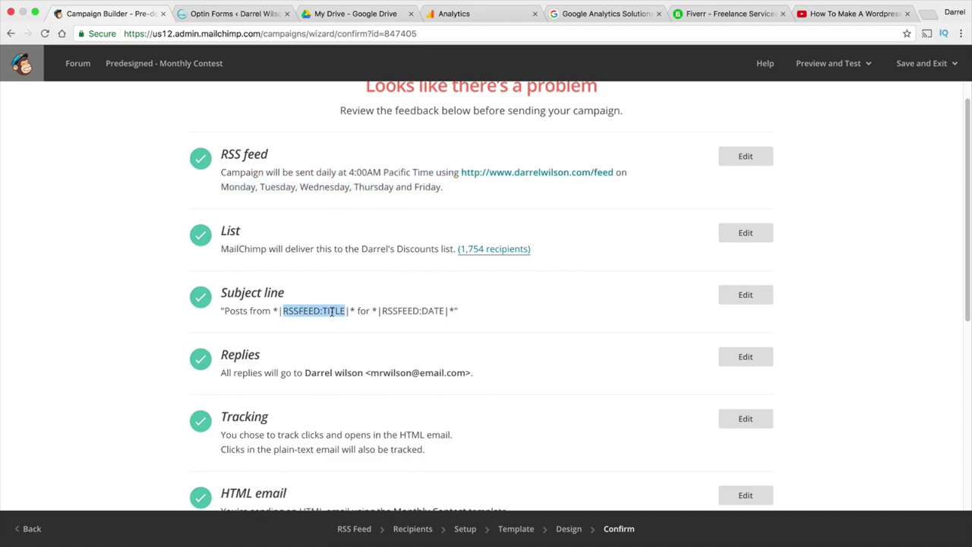
double_click(446, 310)
- Check the weekday schedule and placeholder-text warning, then go back to the dashboard
scroll(445, 308, "down", 1)
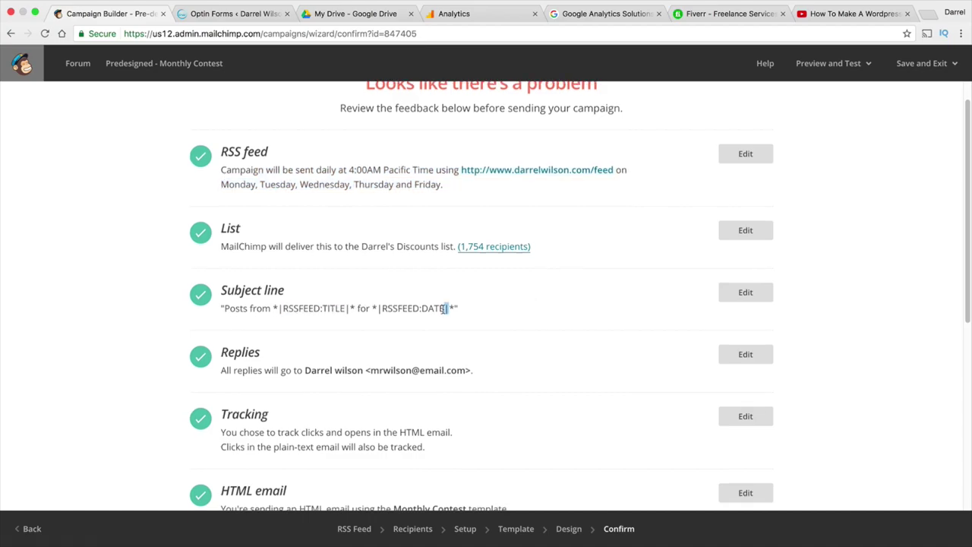
scroll(445, 309, "down", 5)
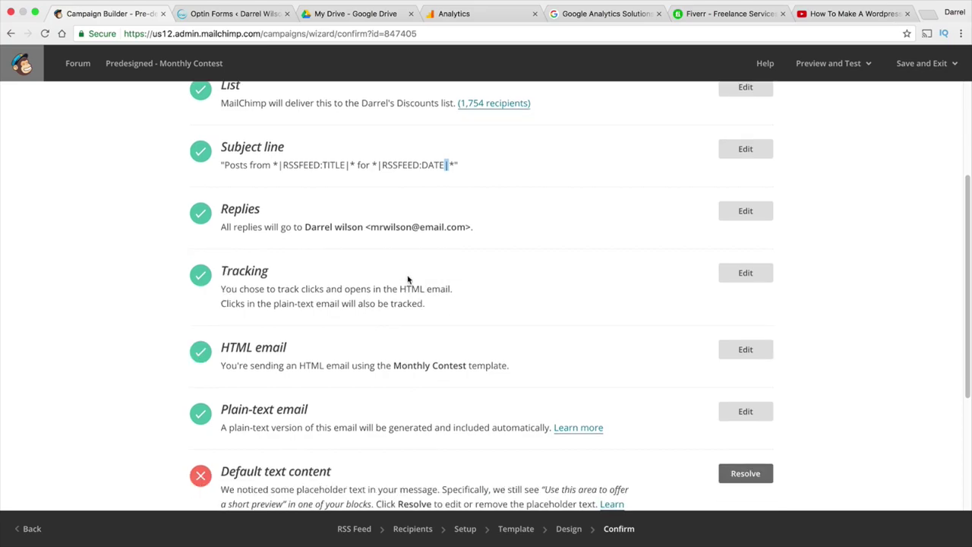
scroll(408, 274, "down", 1)
scroll(448, 429, "down", 1)
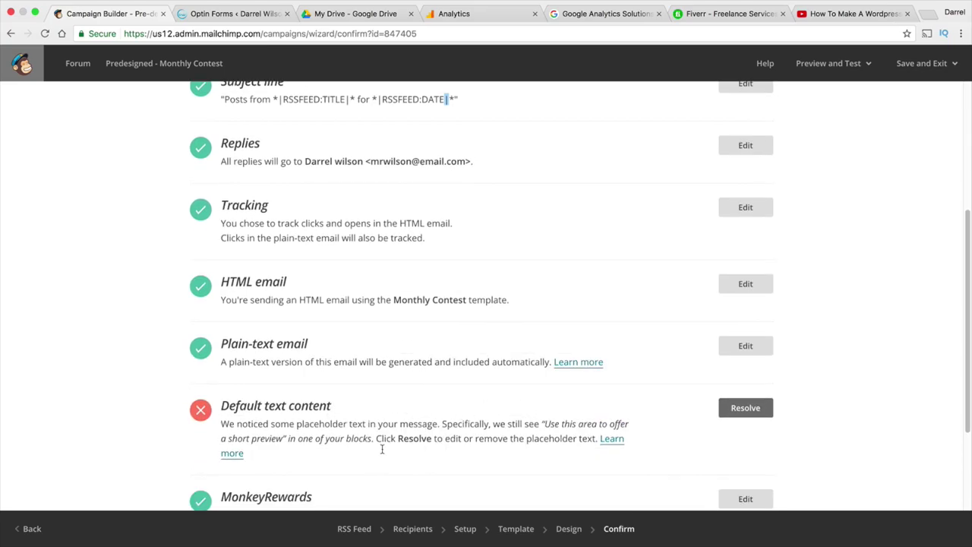
scroll(381, 415, "down", 1)
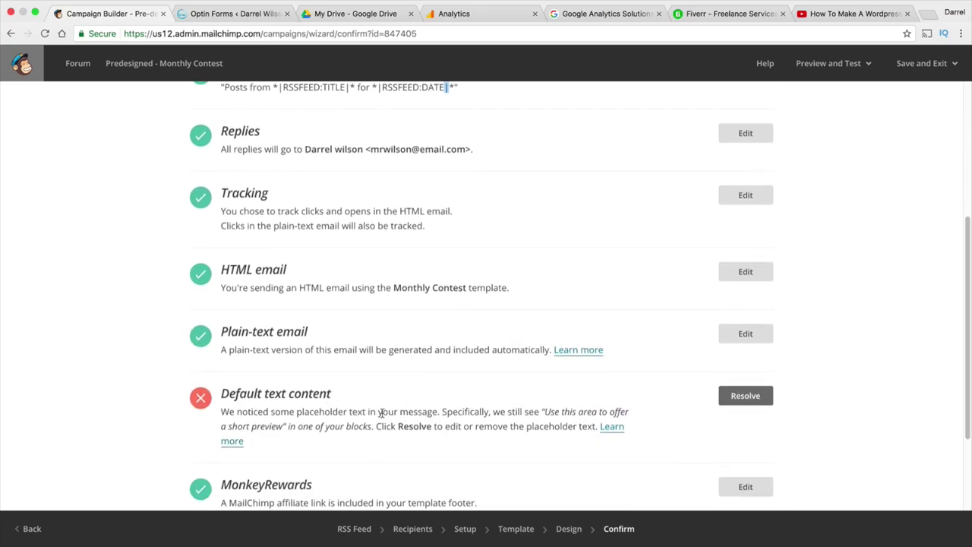
scroll(381, 412, "down", 3)
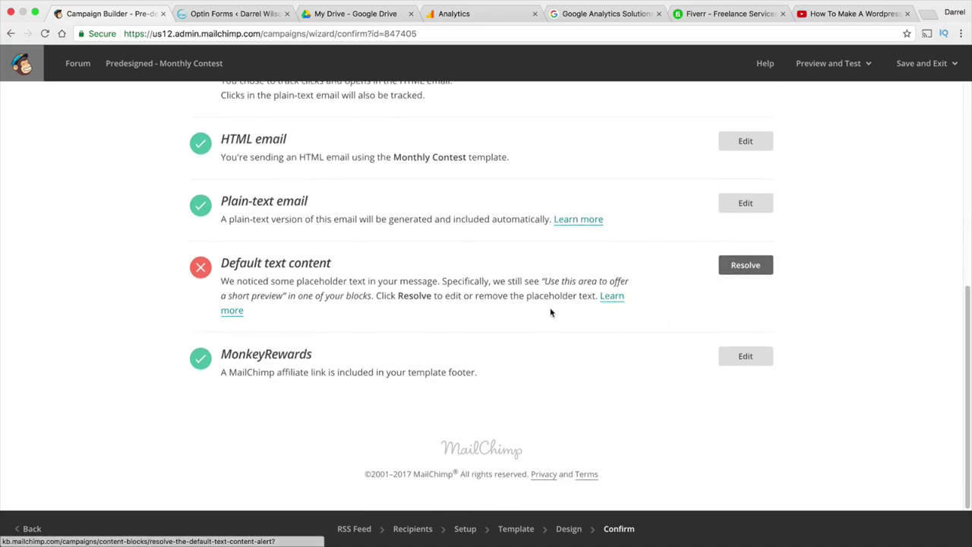
scroll(541, 353, "up", 5)
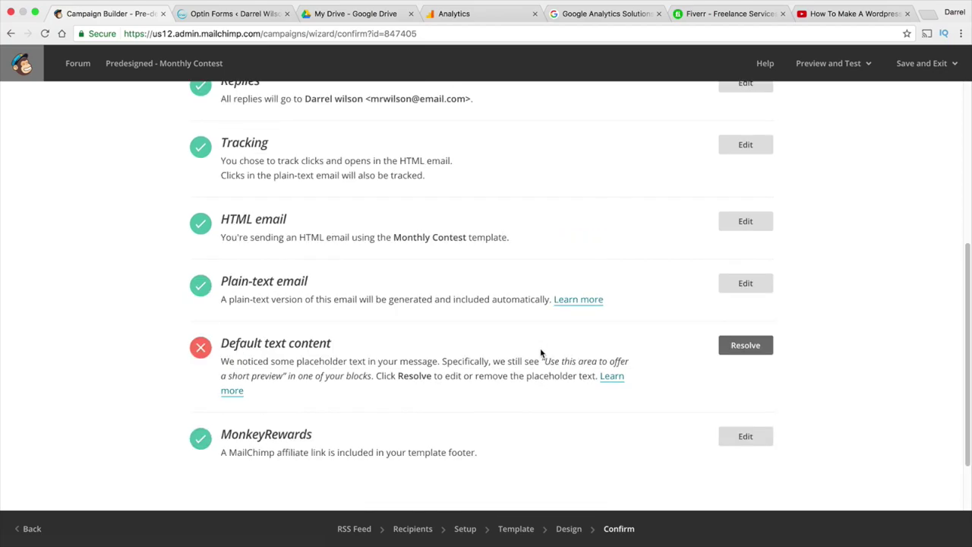
scroll(542, 353, "up", 2)
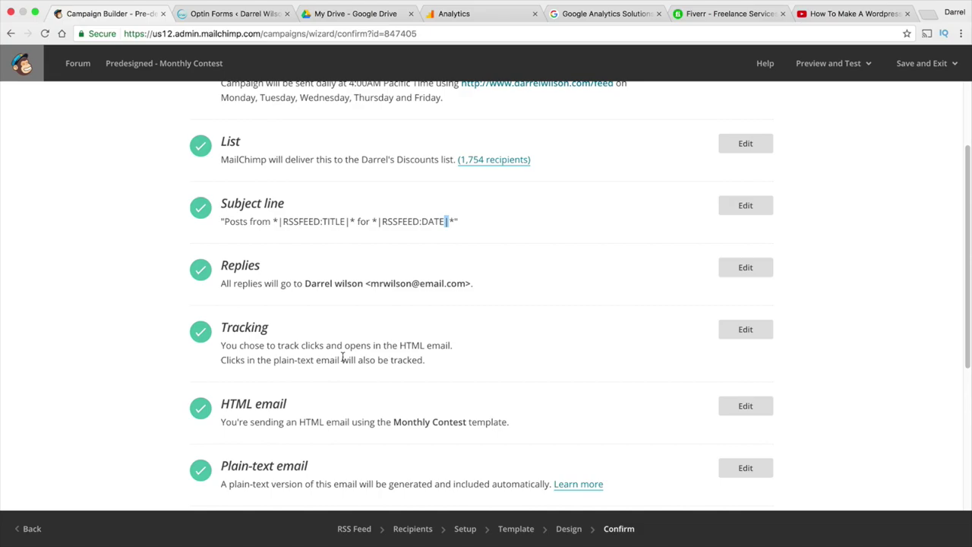
scroll(336, 326, "up", 3)
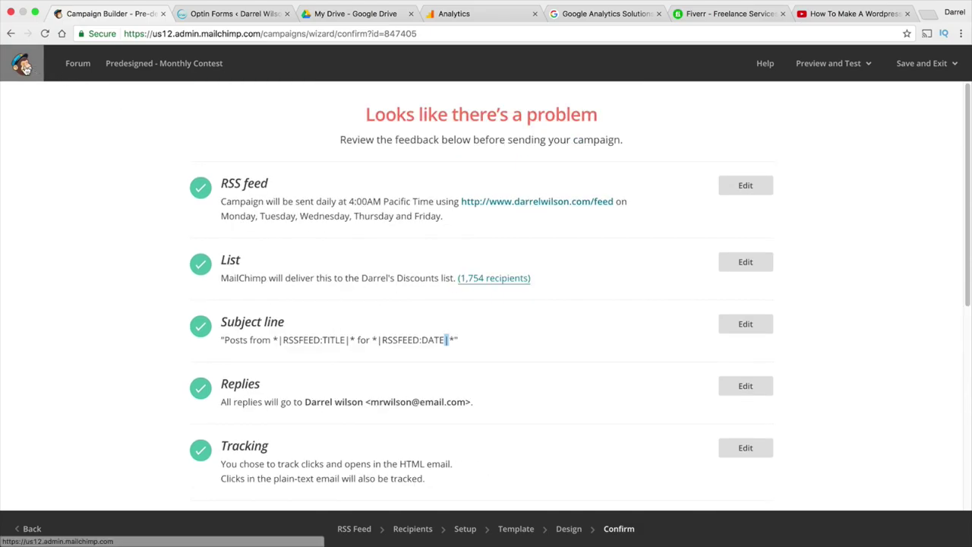
left_click(25, 65)
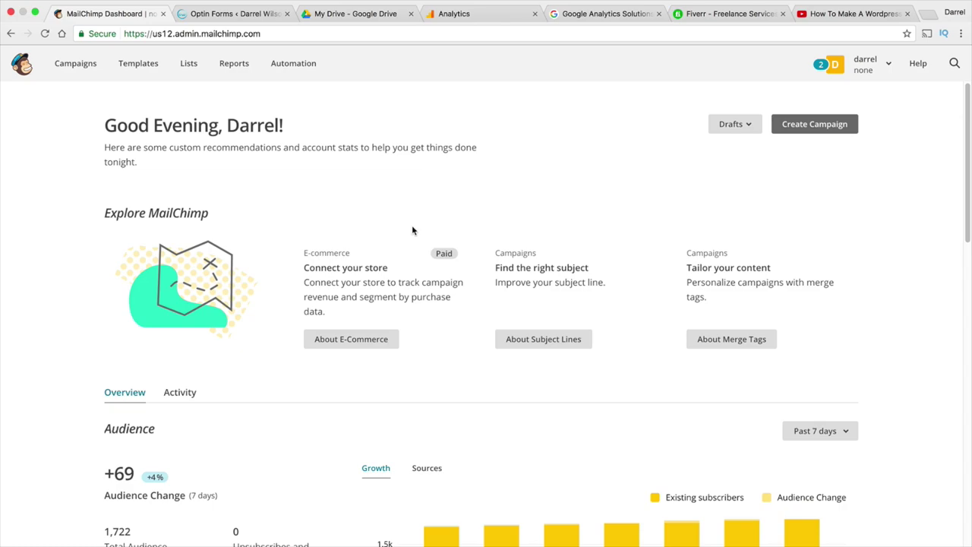
left_click(134, 64)
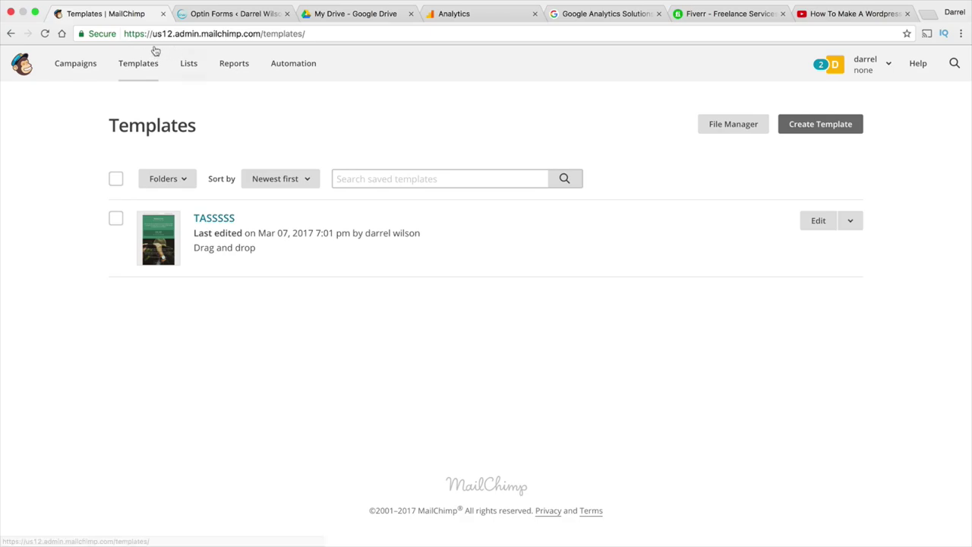
left_click(19, 70)
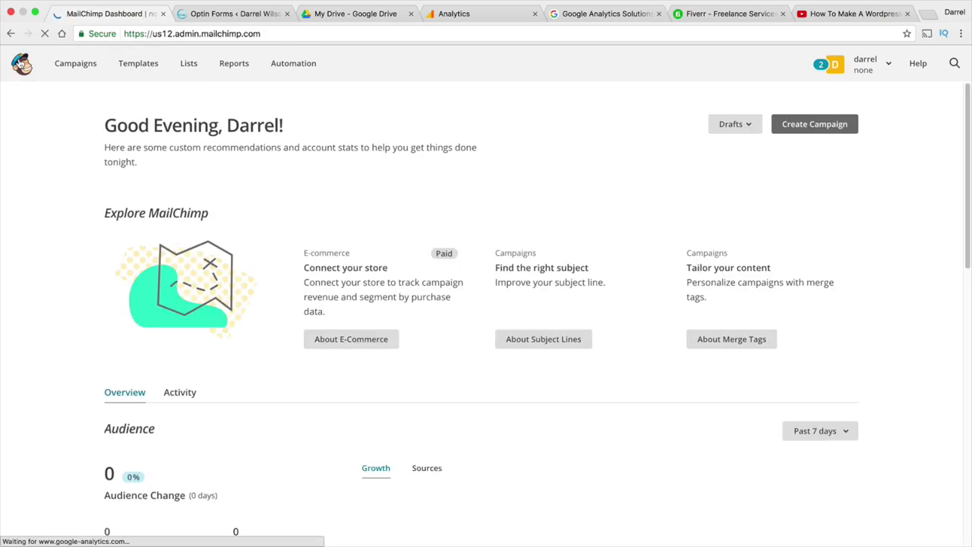